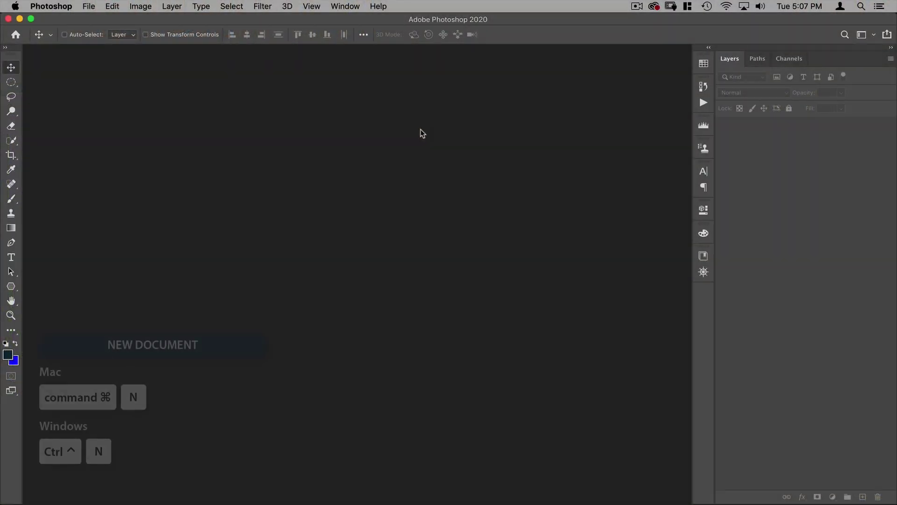
Create a new 5 x 7 inch RGB document at 300 pixels/inch with a white background
key(super+n)
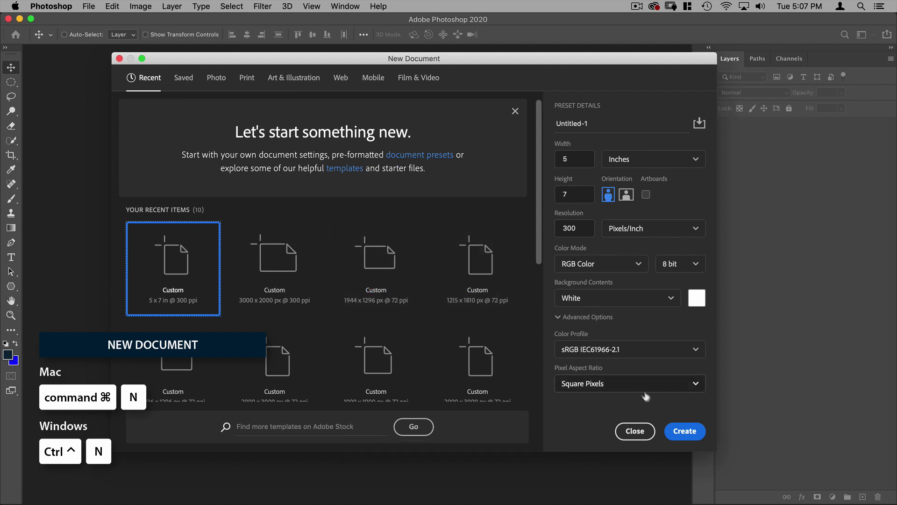
click(682, 433)
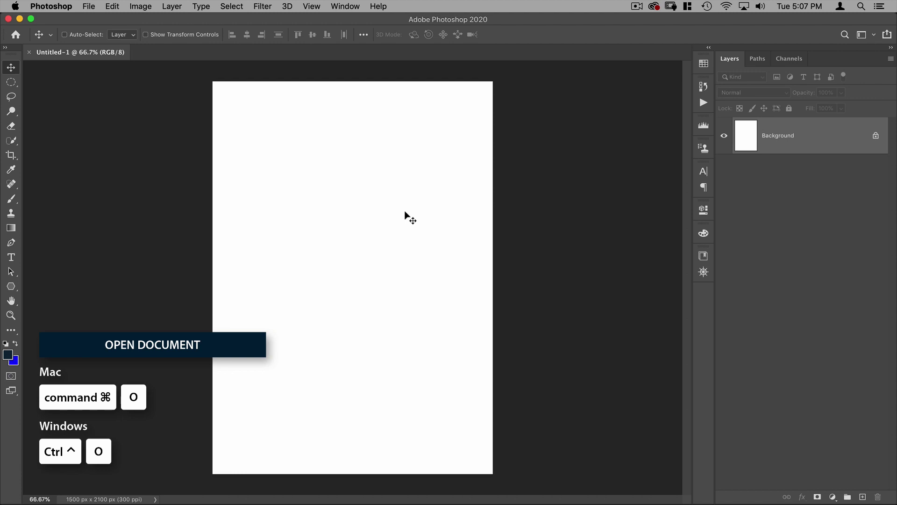
Open program basics.psd from the assets folder inside Shortcuts for PS in the Nucly tutorials
key(super)
key(super+o)
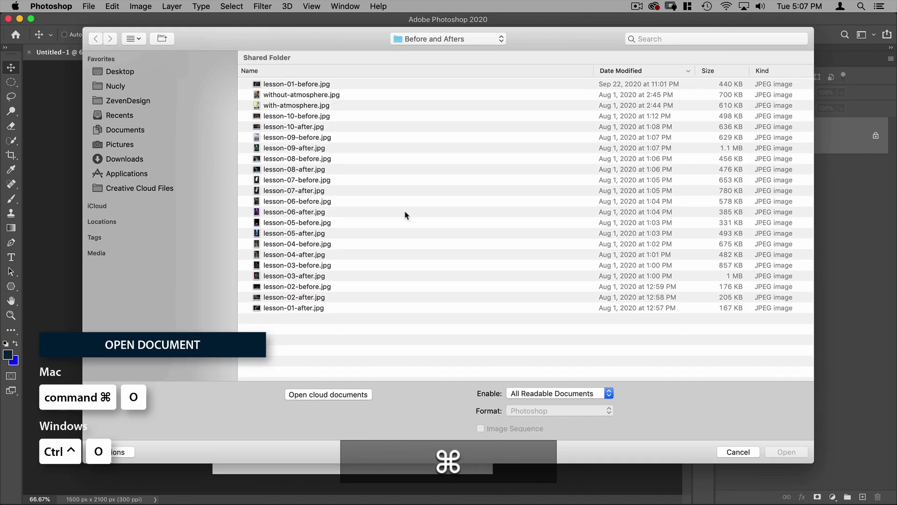
click(145, 88)
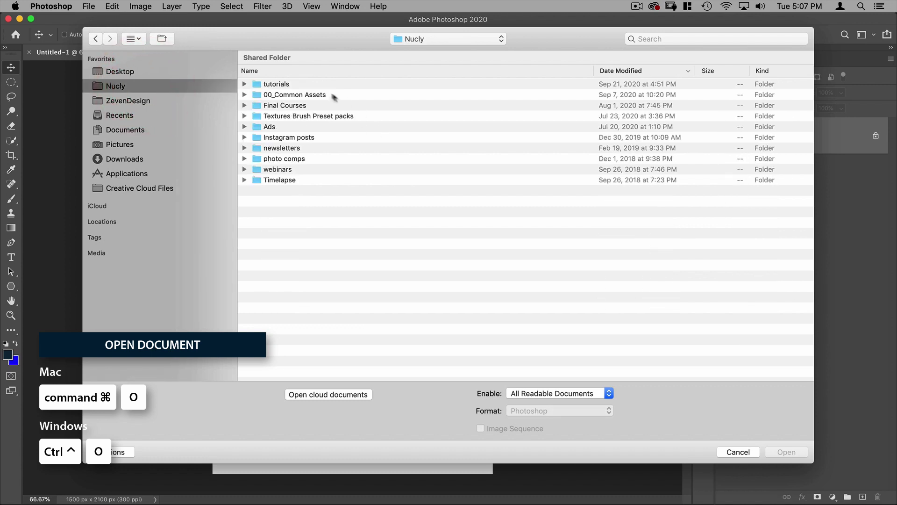
double_click(302, 85)
double_click(304, 85)
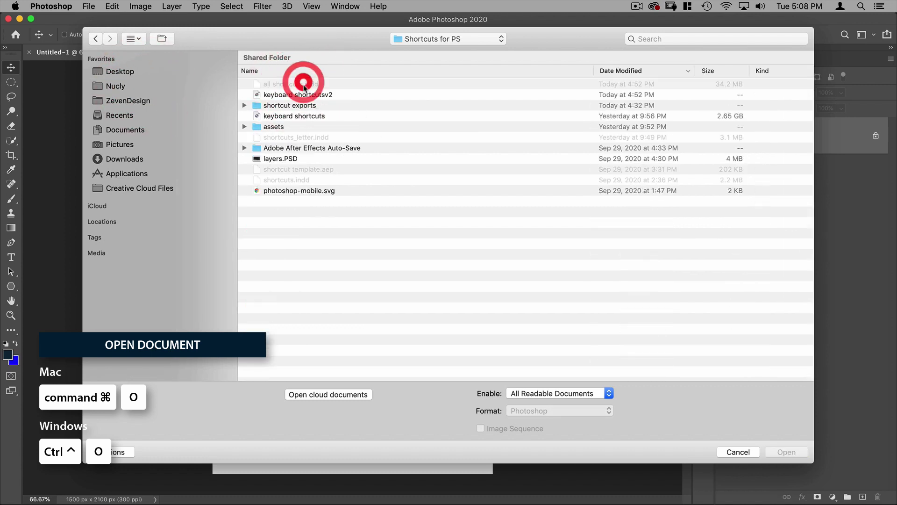
double_click(282, 127)
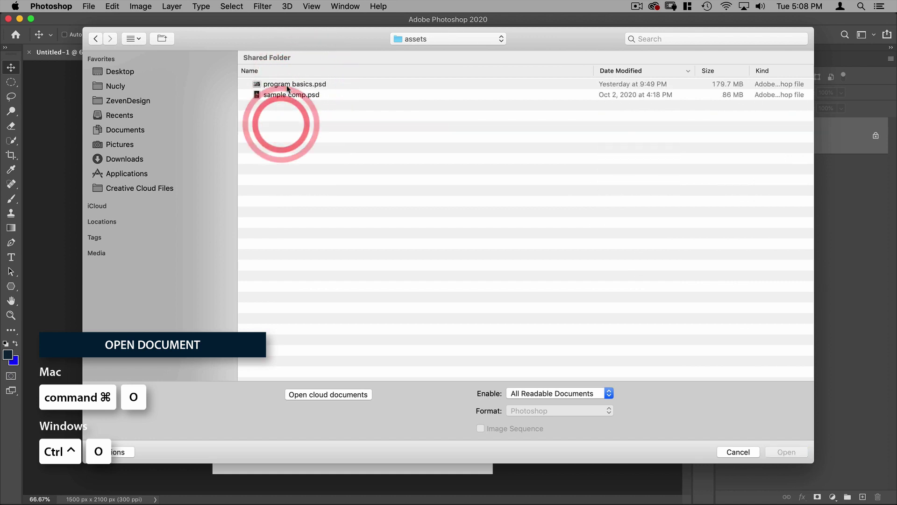
double_click(287, 85)
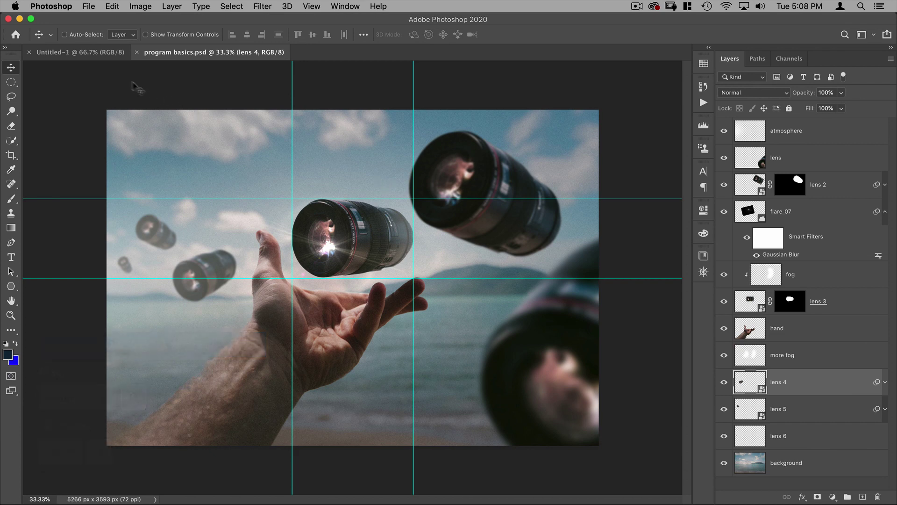
Close the blank Untitled-1 document and save program basics.psd
click(84, 52)
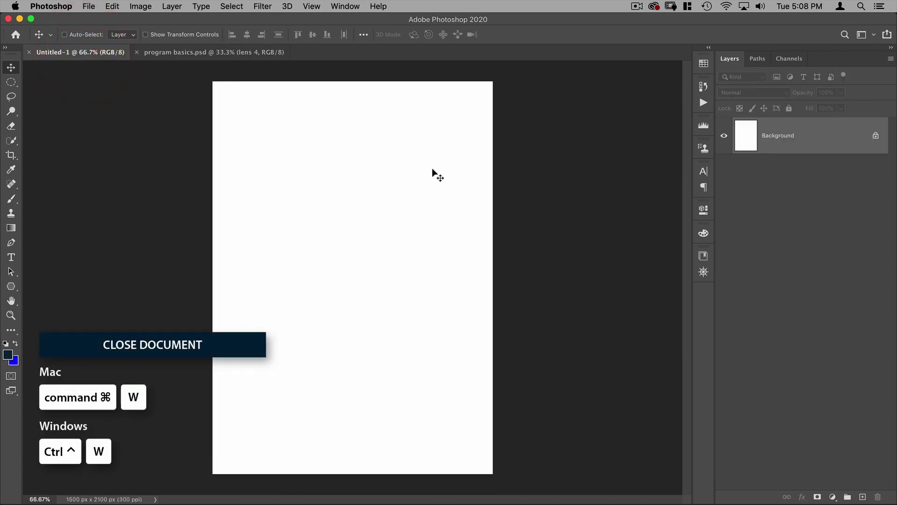
key(super+w)
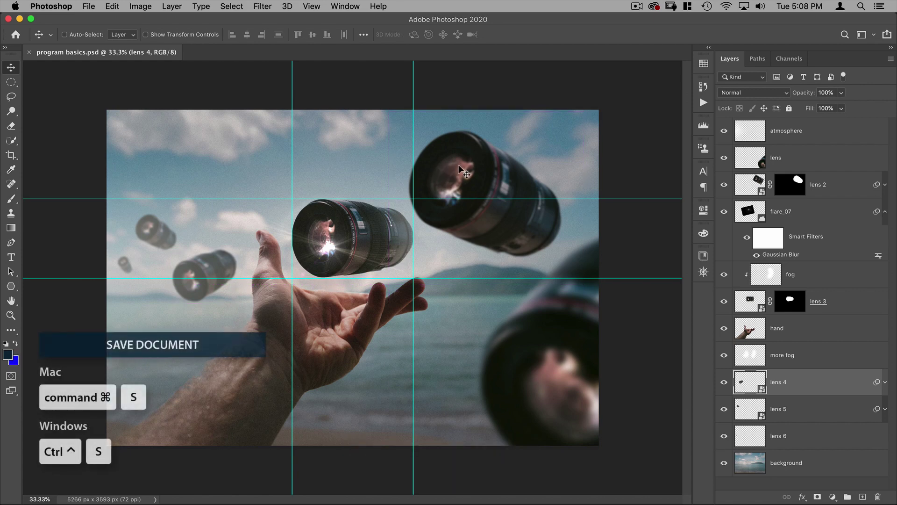
key(super+s)
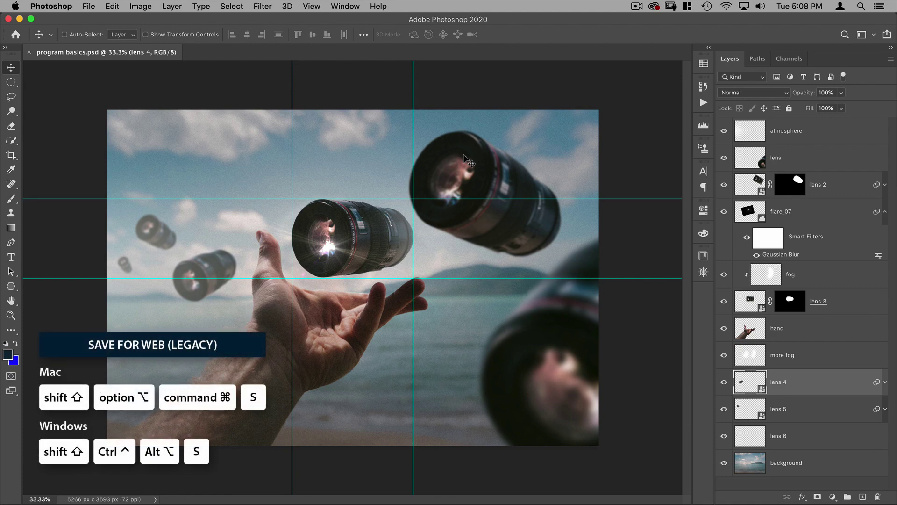
Preview the whole image in Save for Web (Legacy), look through the export presets, and leave without exporting
key(shift)
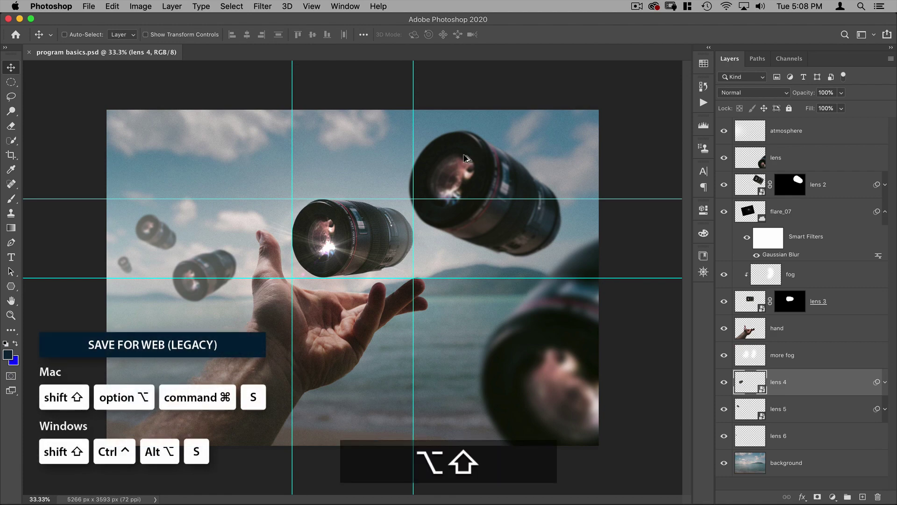
key(alt+shift+super+s)
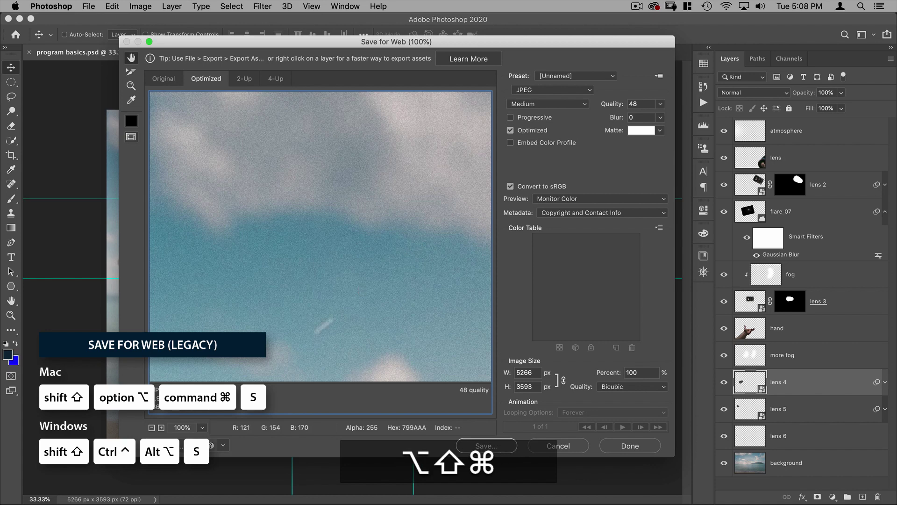
key(super+o)
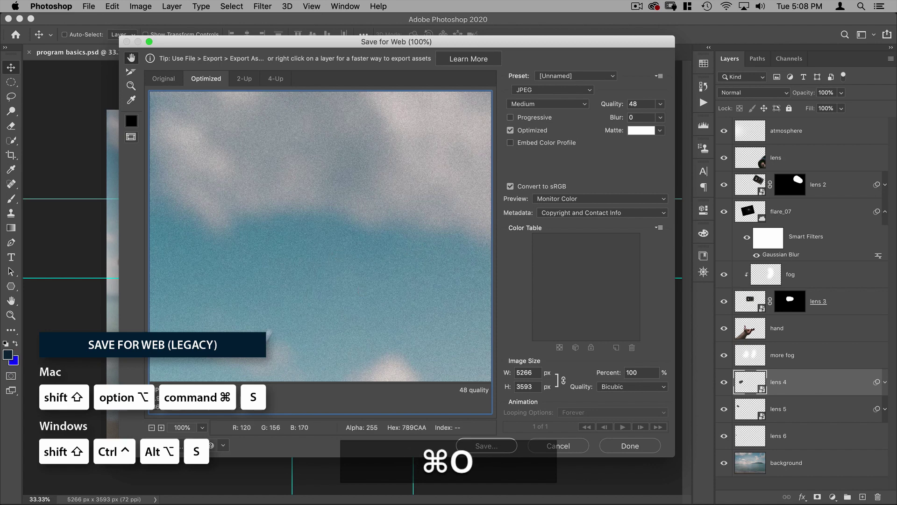
click(202, 427)
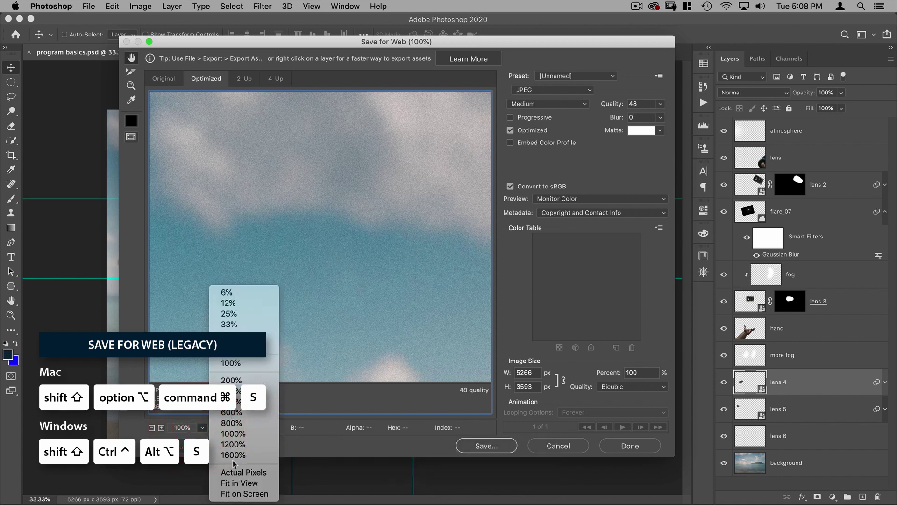
click(239, 486)
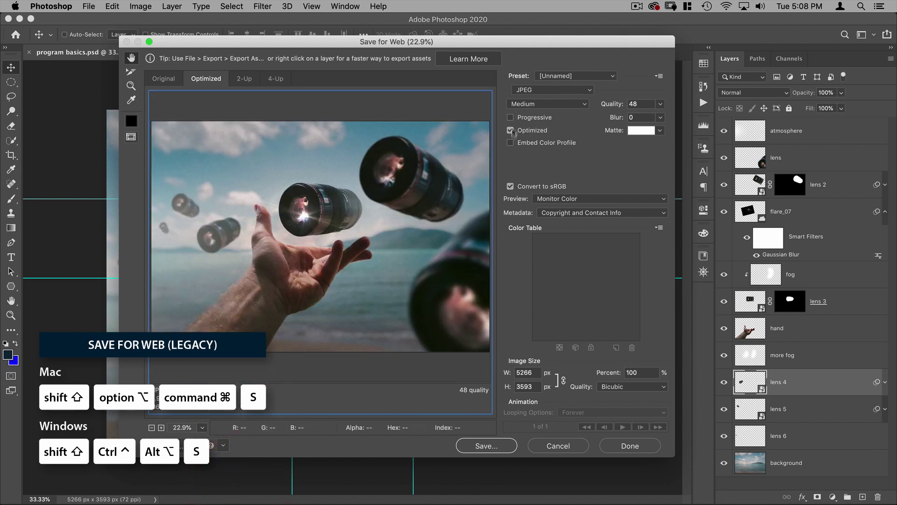
click(564, 77)
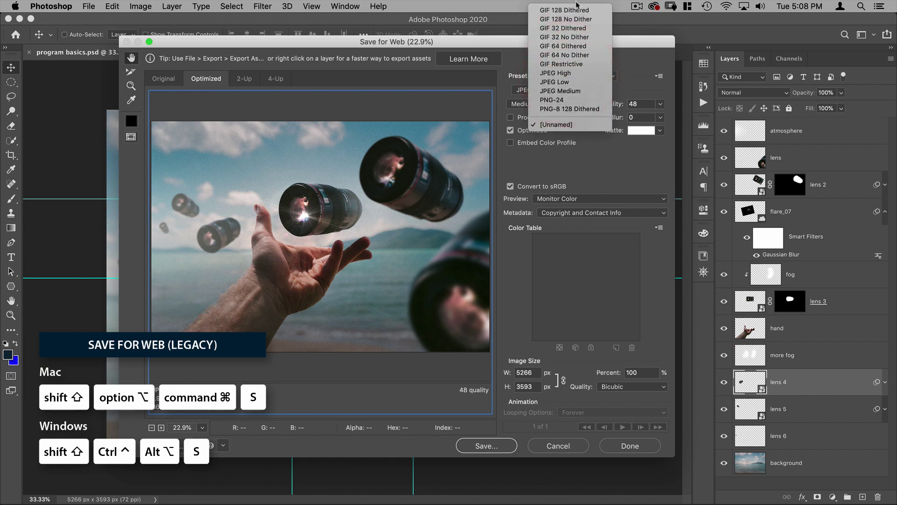
click(564, 449)
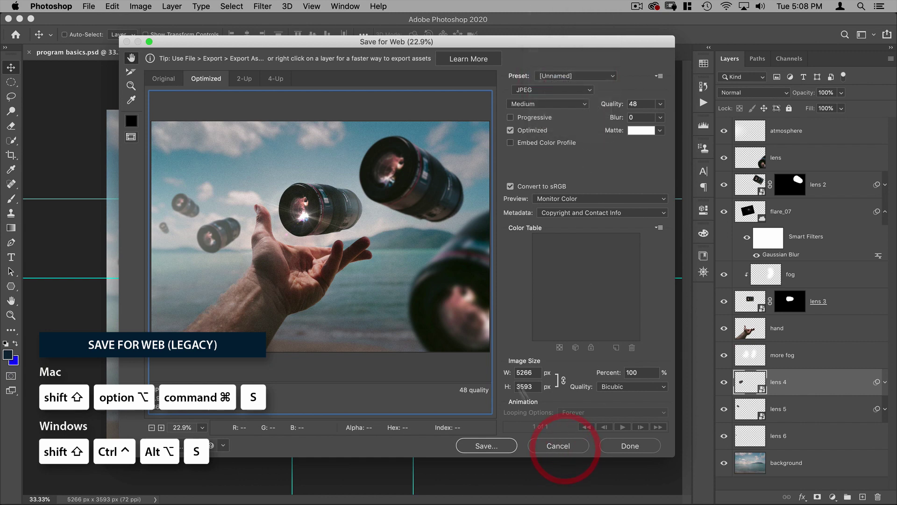
click(564, 447)
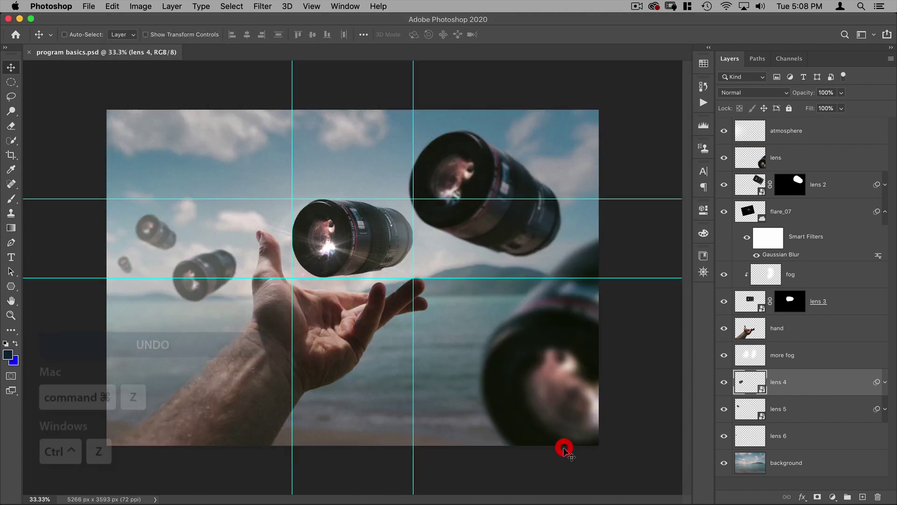
Move the blurred foreground lens layer over the hand and central lens, and undo the move
click(767, 161)
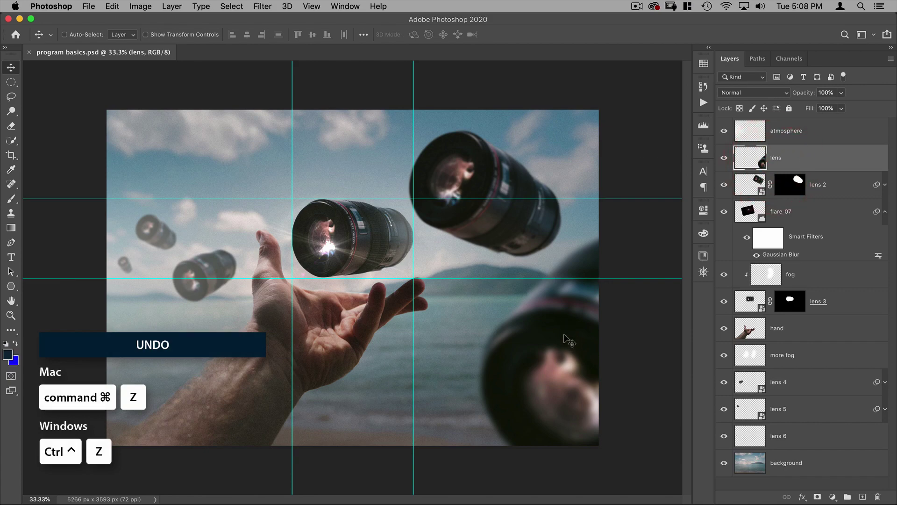
drag(564, 335, 360, 215)
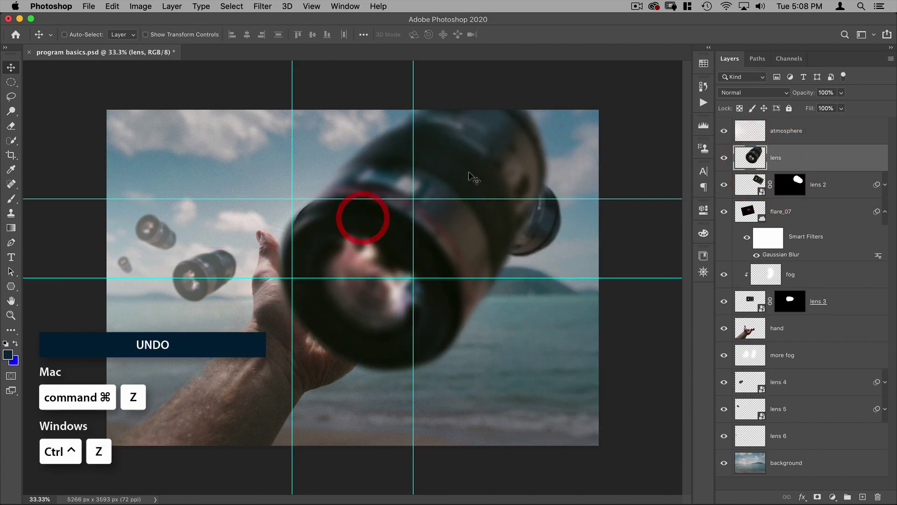
key(cmd+z)
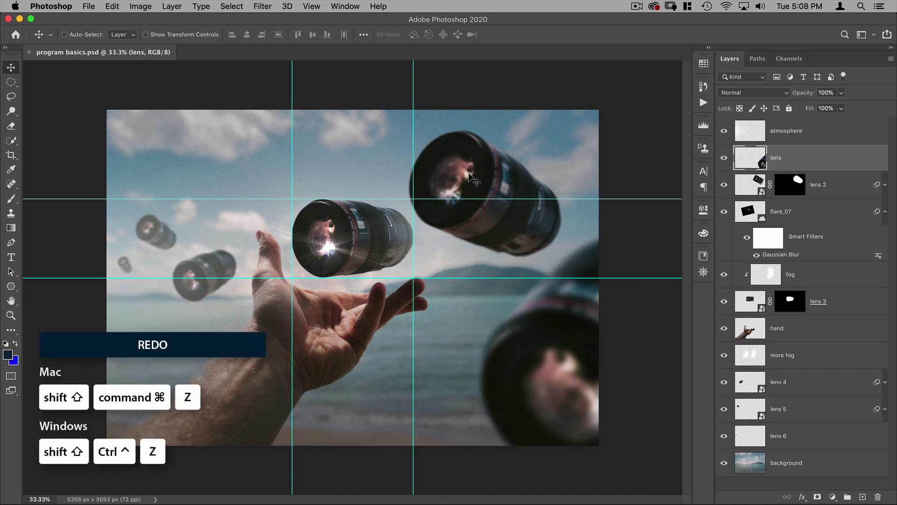
Redo the move of the lens layer and undo it again
key(shift)
key(super)
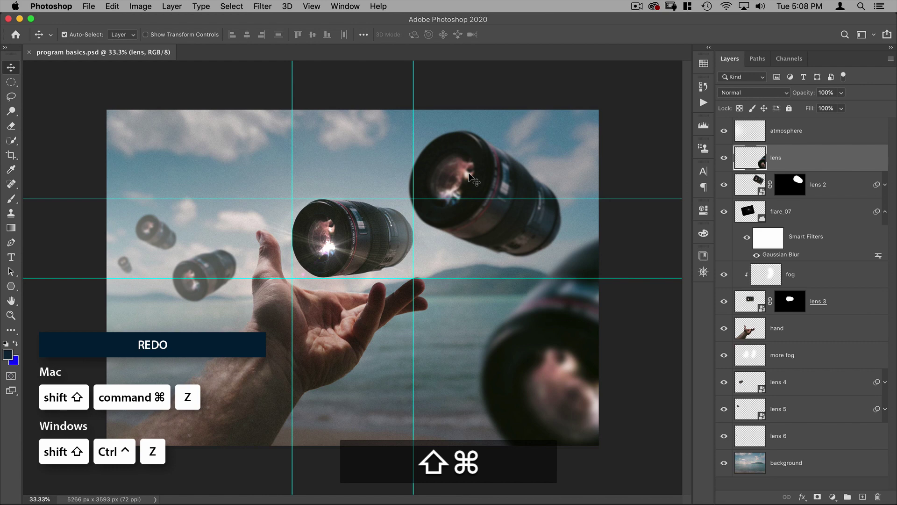
key(shift+super+z)
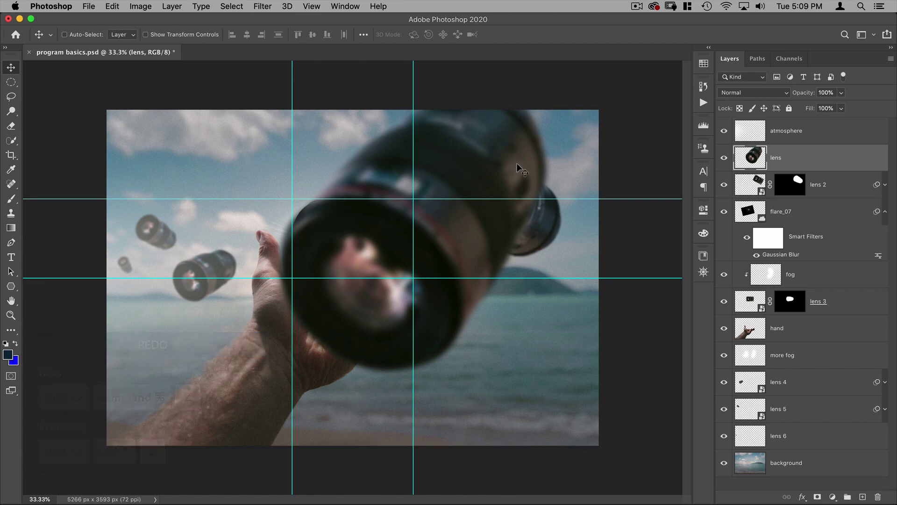
key(super+z)
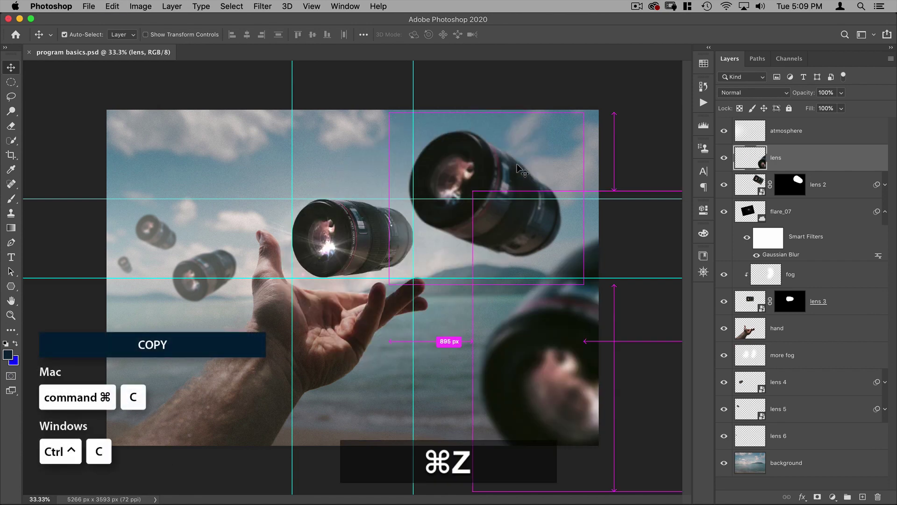
Hide the guides over the image
key(super+semicolon)
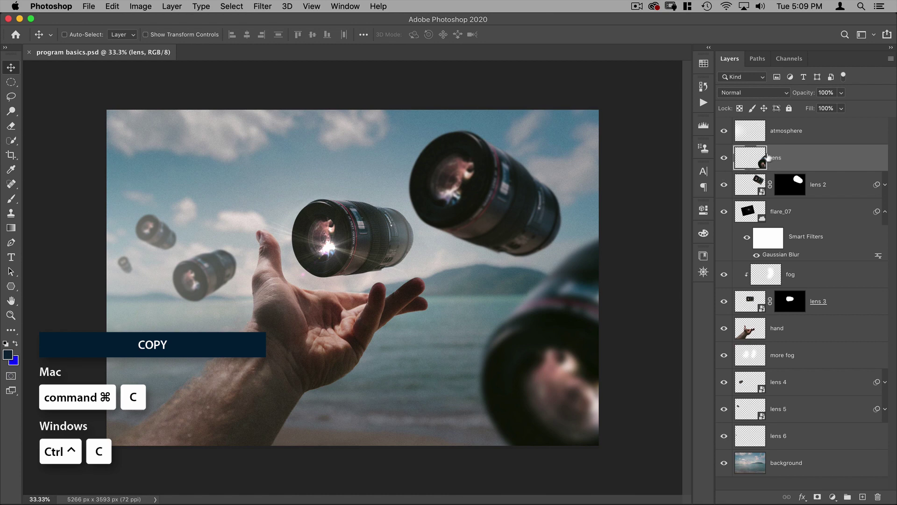
Copy the whole lens layer, paste it as a duplicate layer, and delete that duplicate
key(super)
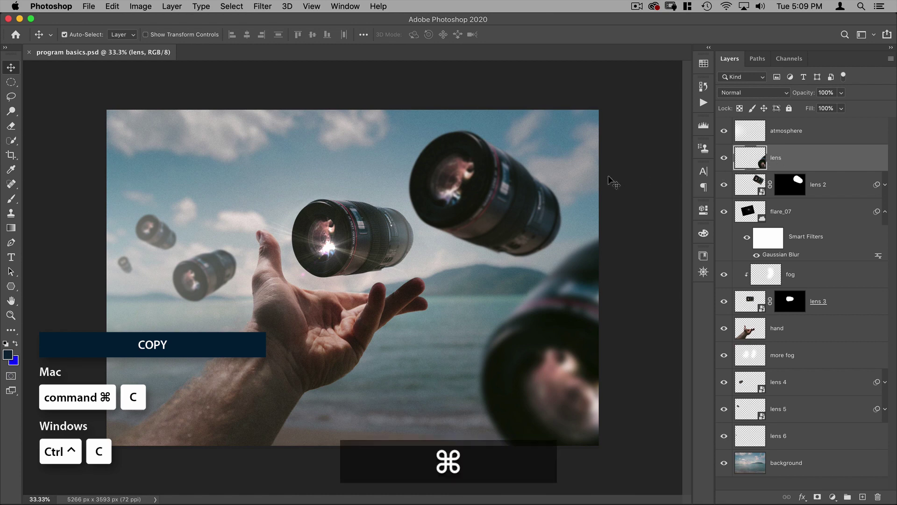
key(super+c)
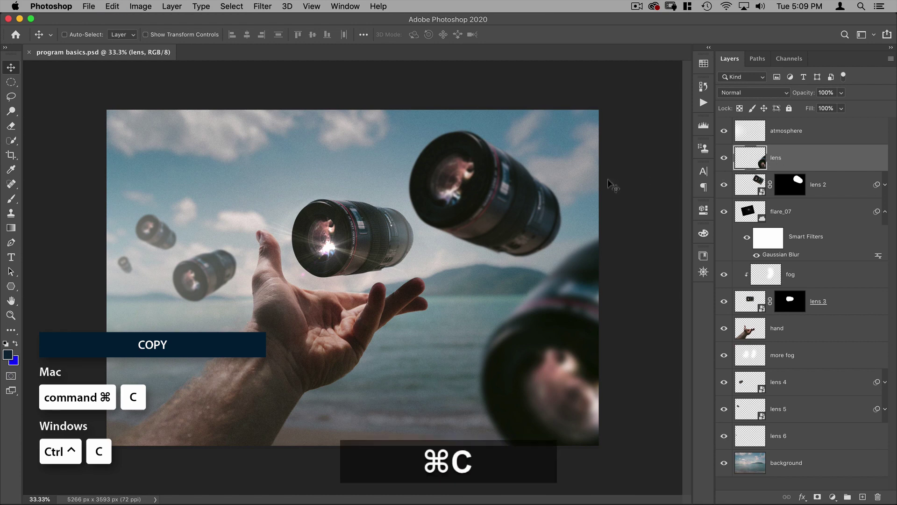
key(super+v)
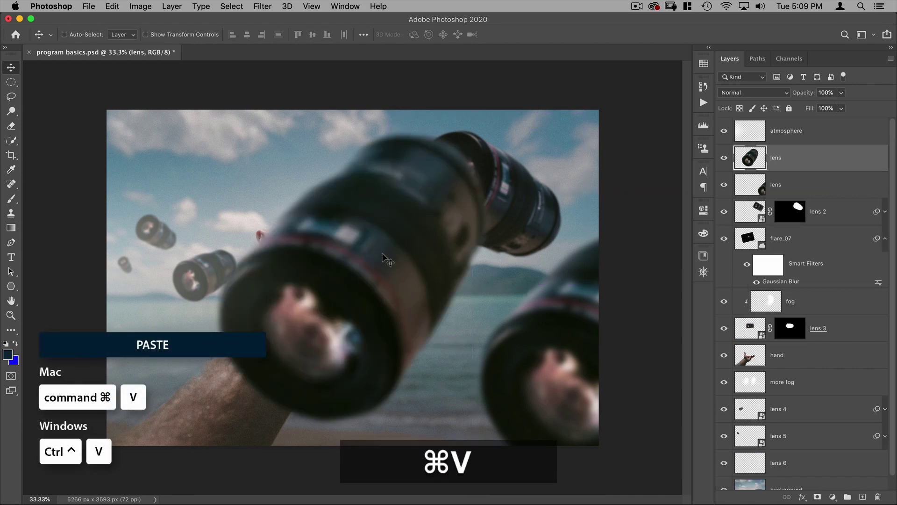
key(BackSpace)
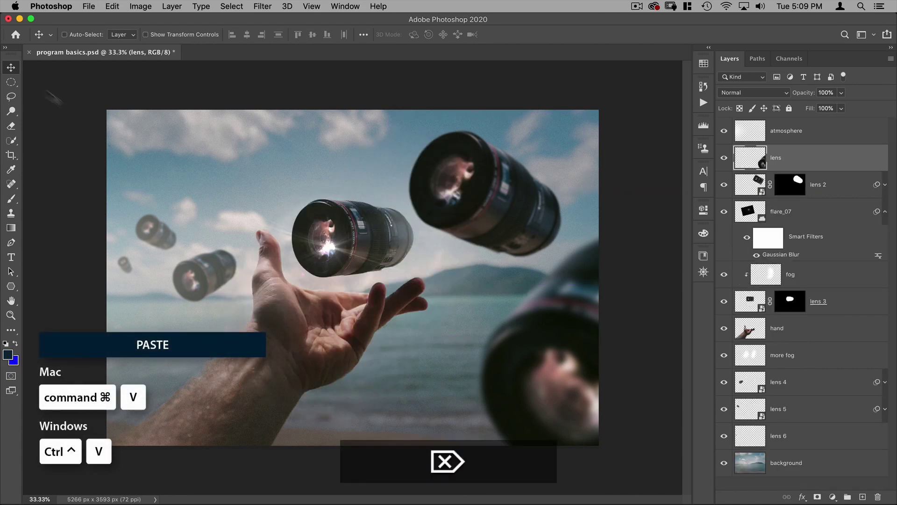
Copy an elliptical area overlapping the blurred foreground lens from the lens layer and paste it as a new layer
click(11, 82)
drag(372, 245, 579, 422)
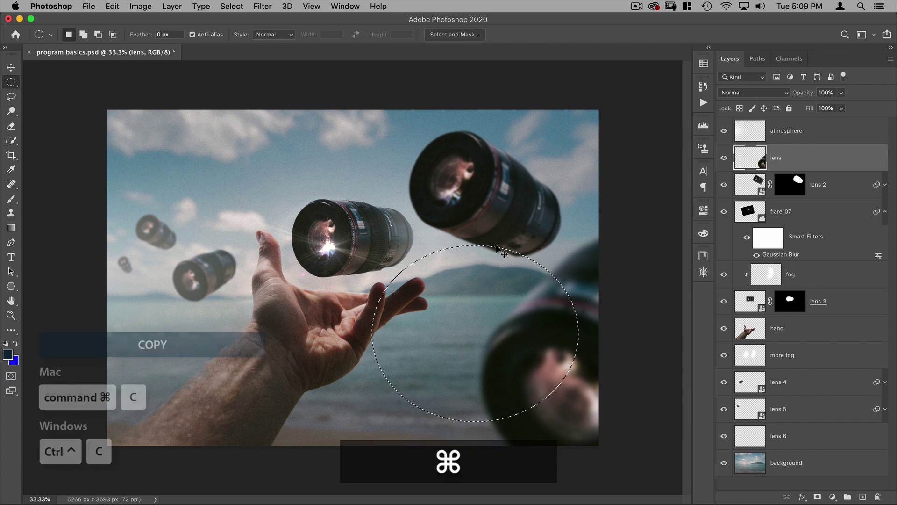
key(super+c)
key(super+v)
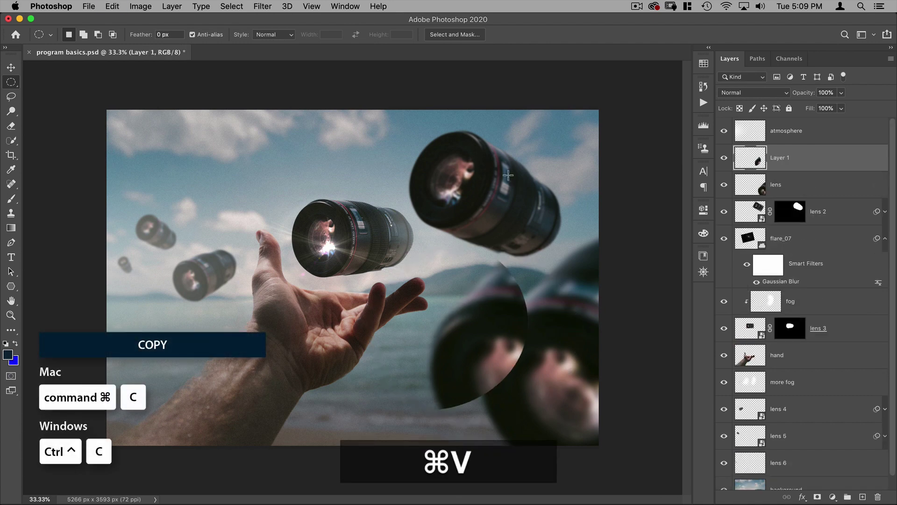
Move the pasted lens fragment up beside the hand's fingers and delete its layer
key(v)
drag(495, 334, 441, 299)
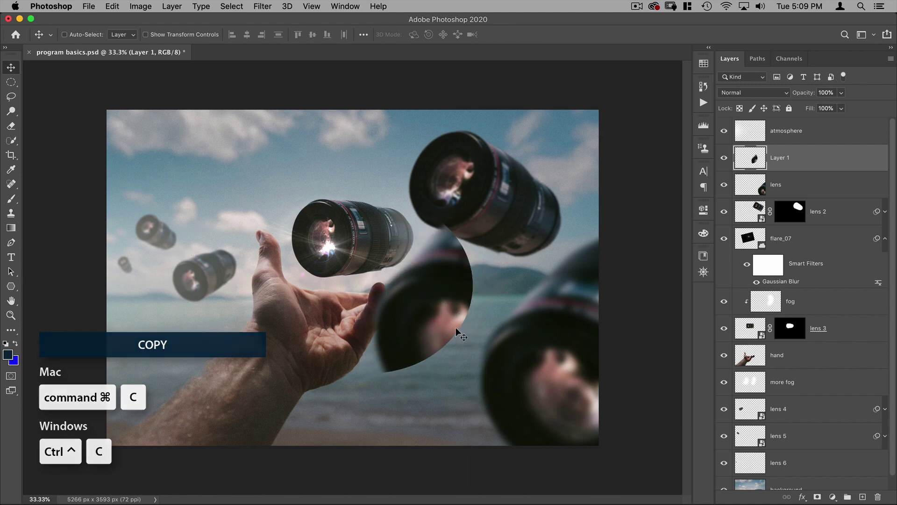
key(Delete)
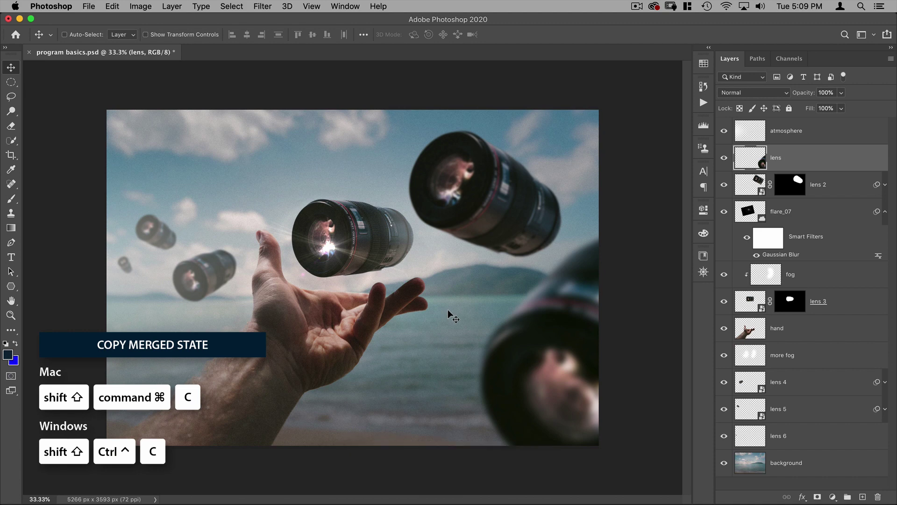
Copy the merged content of a large elliptical selection around the central lens and hand, and paste it as a new layer
click(11, 82)
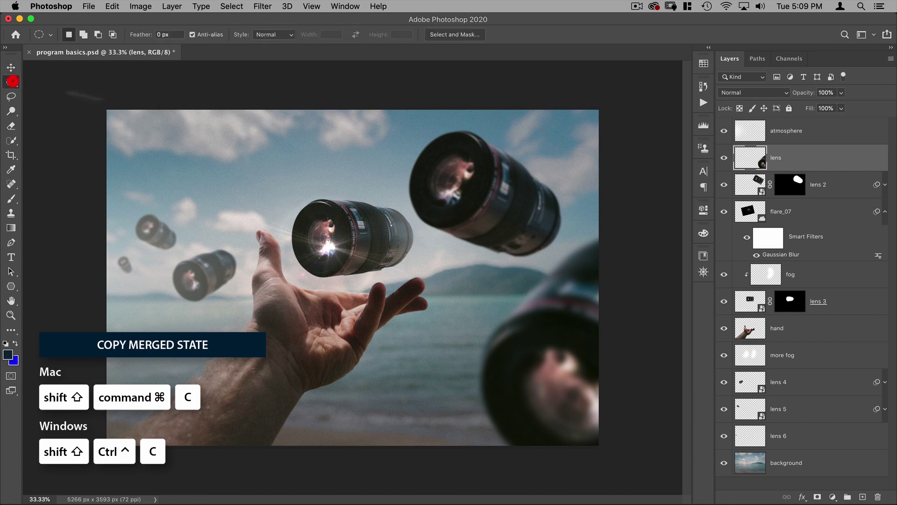
drag(264, 147, 493, 386)
drag(420, 320, 393, 319)
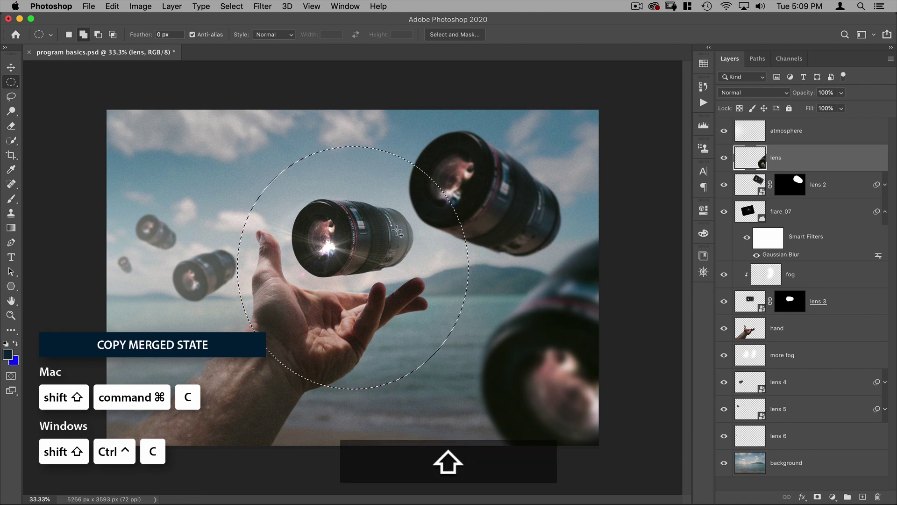
key(shift+super+c)
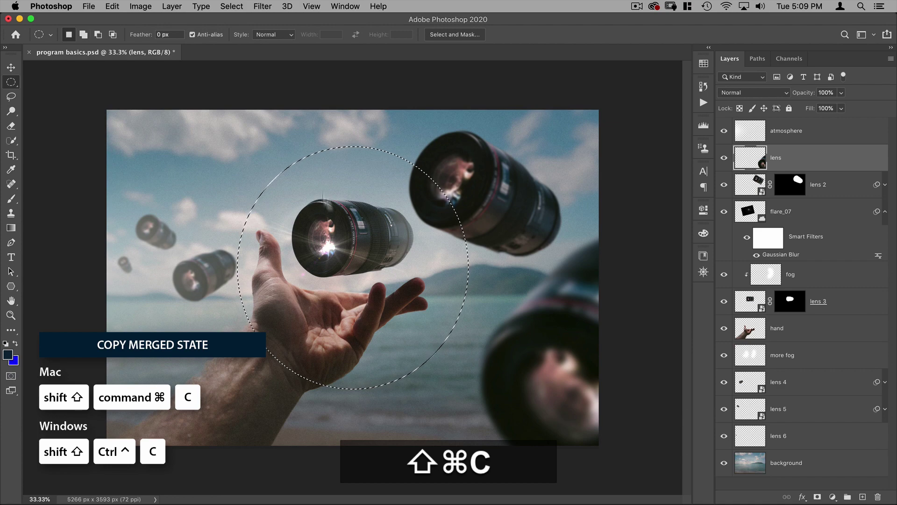
key(super+v)
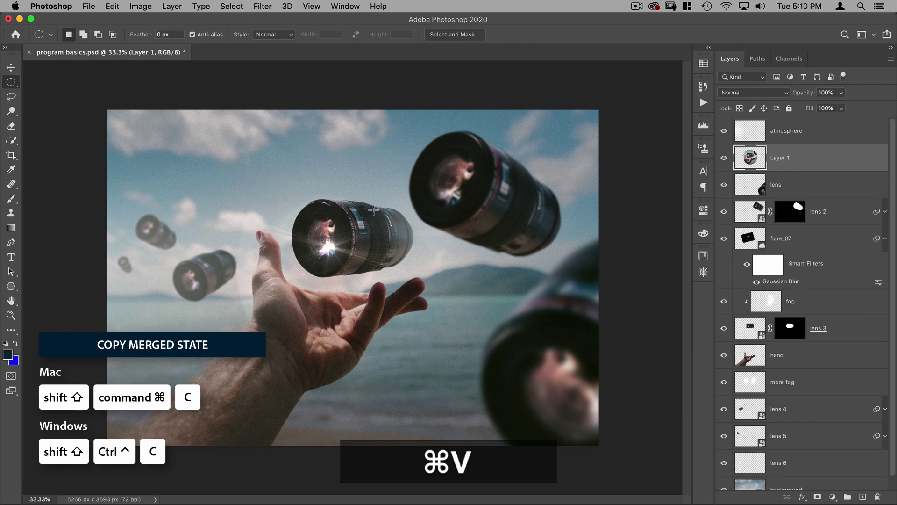
Isolate the pasted merged layer, restore the visibility of all layers, and delete the pasted layer
key(v)
alt+click(724, 158)
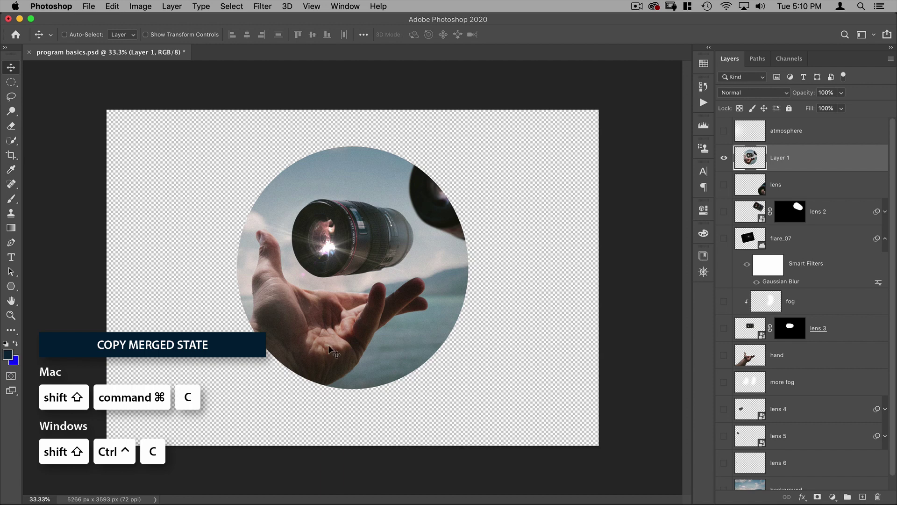
alt+click(724, 157)
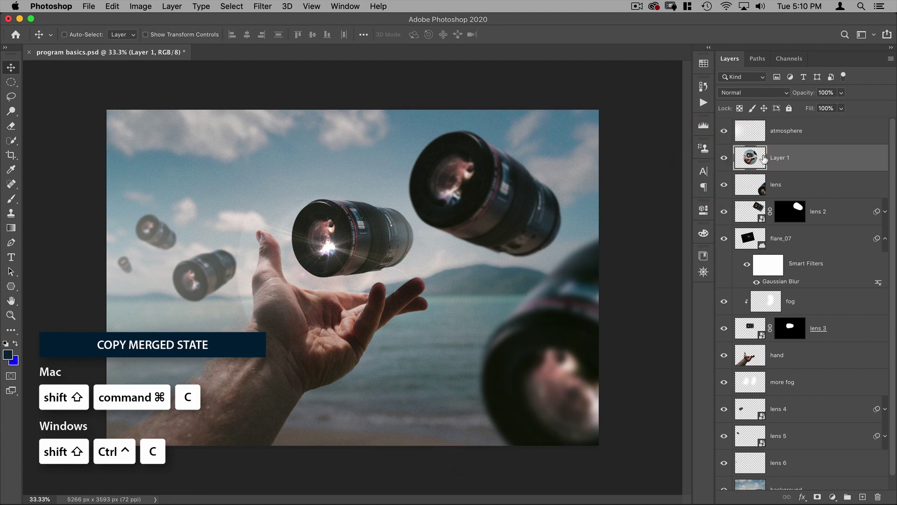
drag(767, 159, 877, 496)
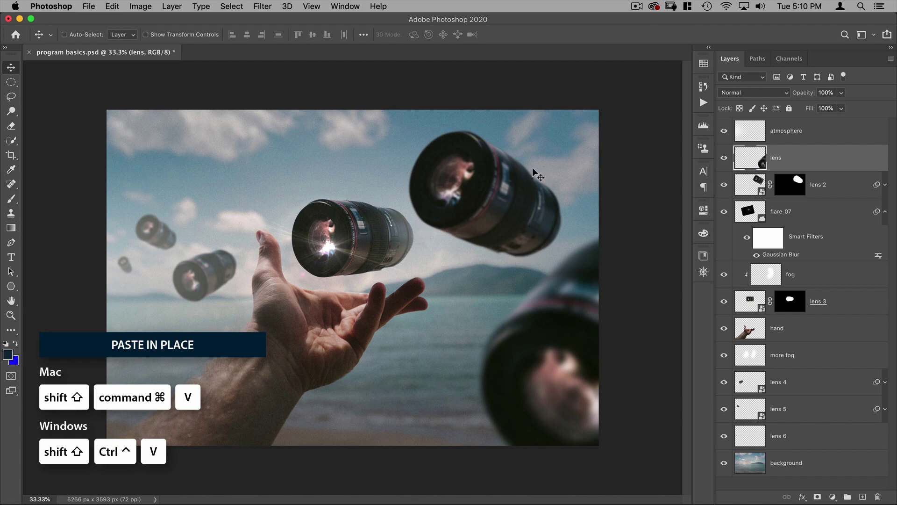
Copy the lens layer, discard a normally pasted duplicate, and paste the copy in place instead
key(super+c)
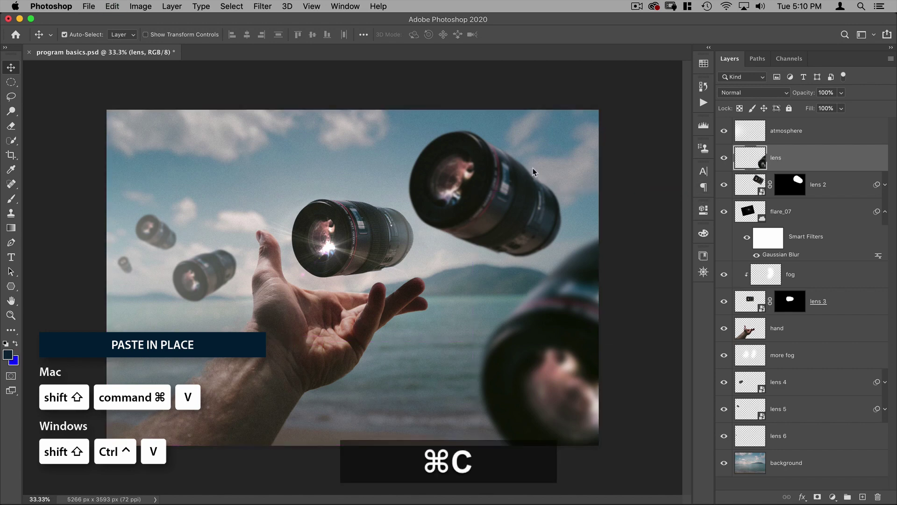
key(super+v)
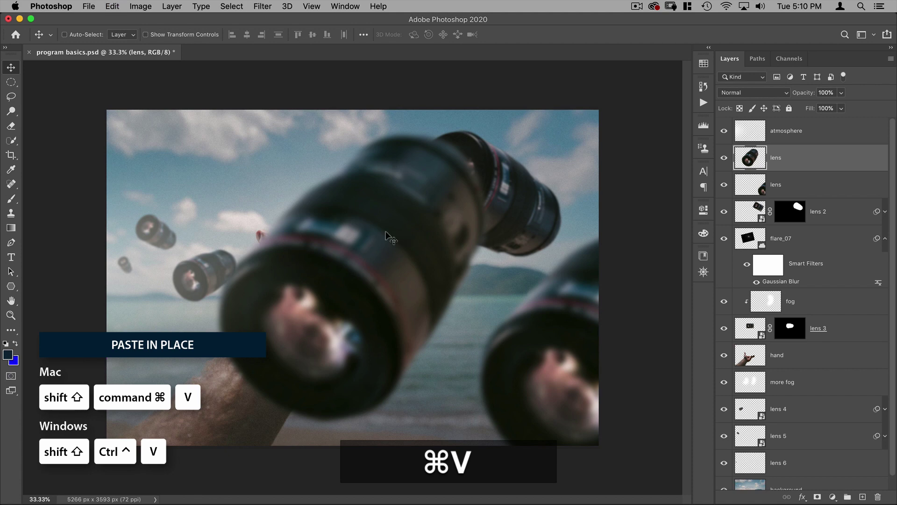
key(Delete)
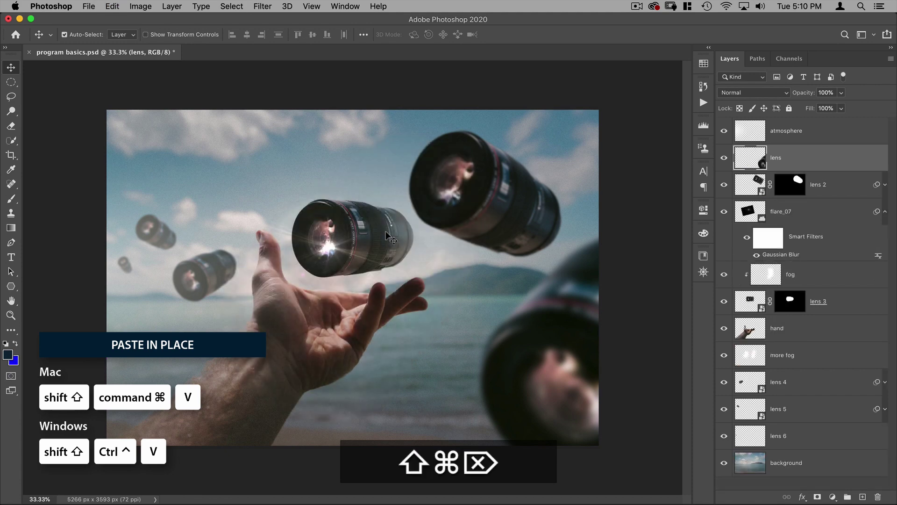
key(shift+super+v)
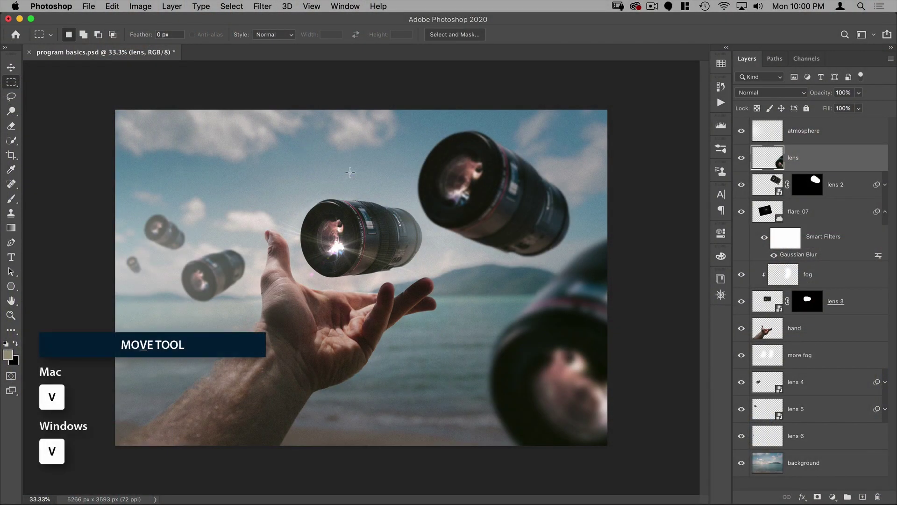
Activate the Move tool, then draw a rectangular marquee selection around most of the central lens and the upper hand
key(v)
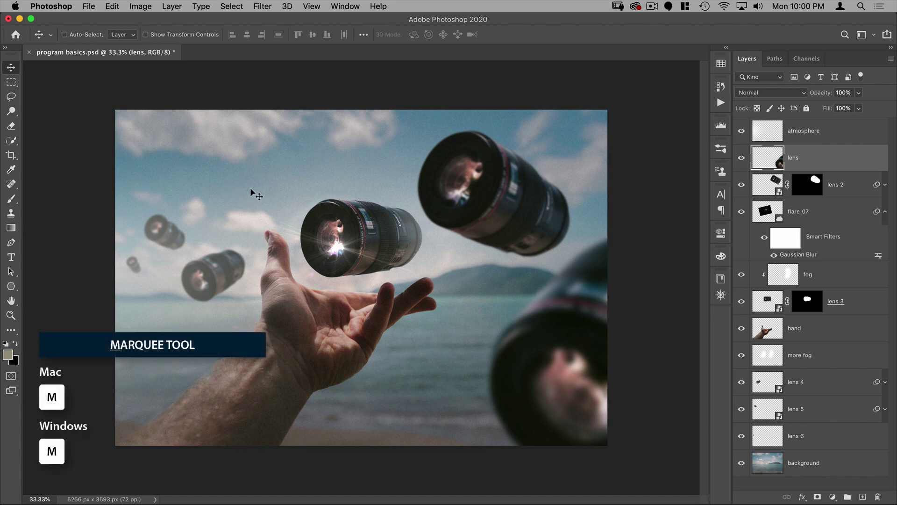
key(m)
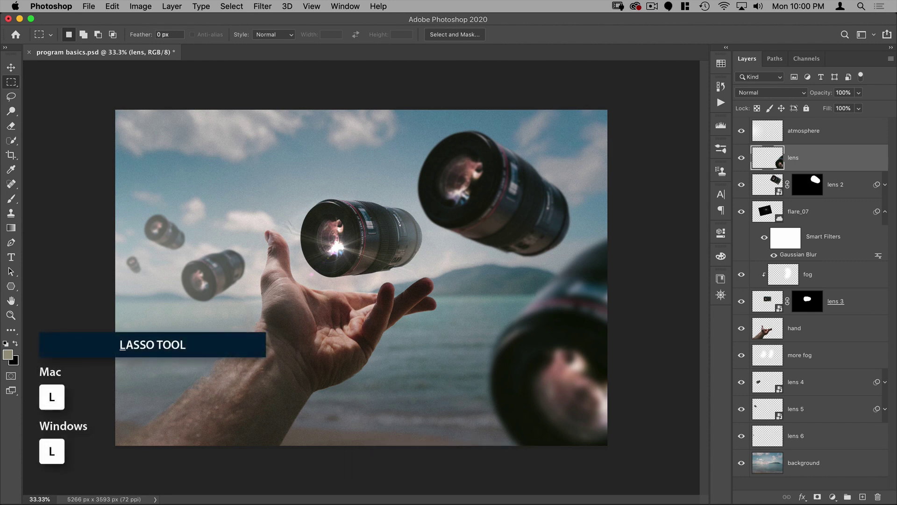
drag(267, 195, 400, 316)
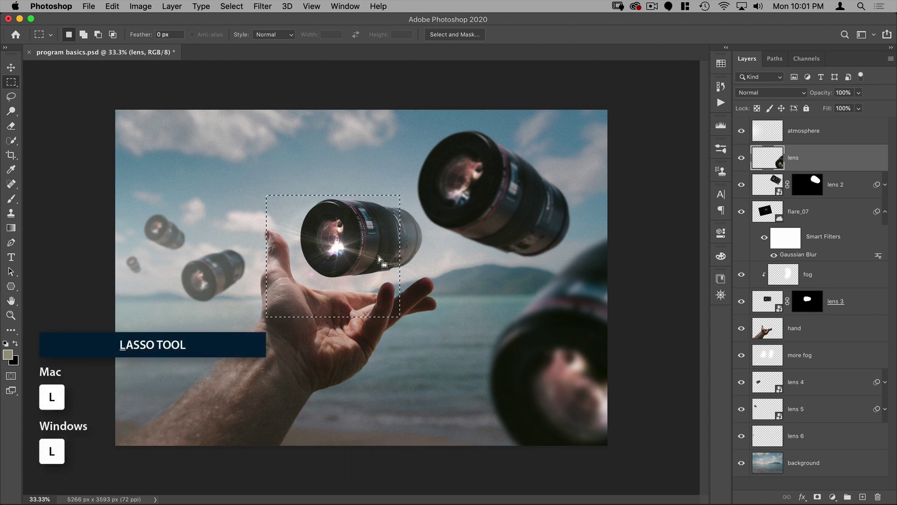
Replace the rectangular selection with a rounded freehand Lasso selection around the central lens and fingertips
key(l)
mouse_move(443, 248)
mouse_down()
mouse_move(362, 170)
mouse_move(319, 278)
mouse_move(427, 280)
mouse_up()
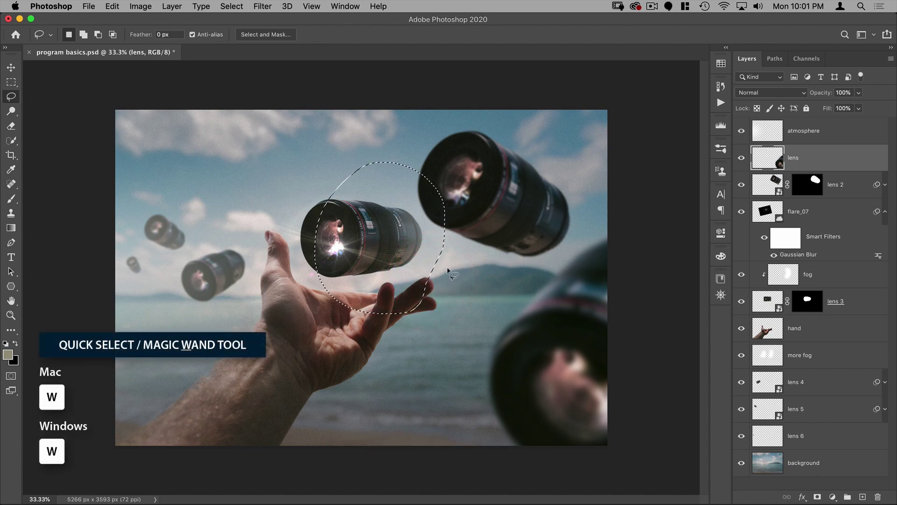
Select the blurred foreground lens with the Quick Selection tool, then clear the selection
key(w)
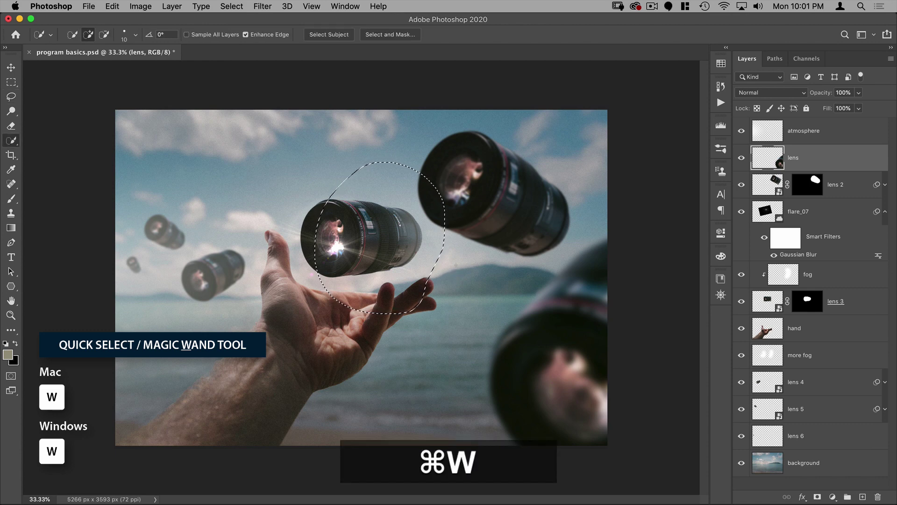
click(528, 390)
click(531, 388)
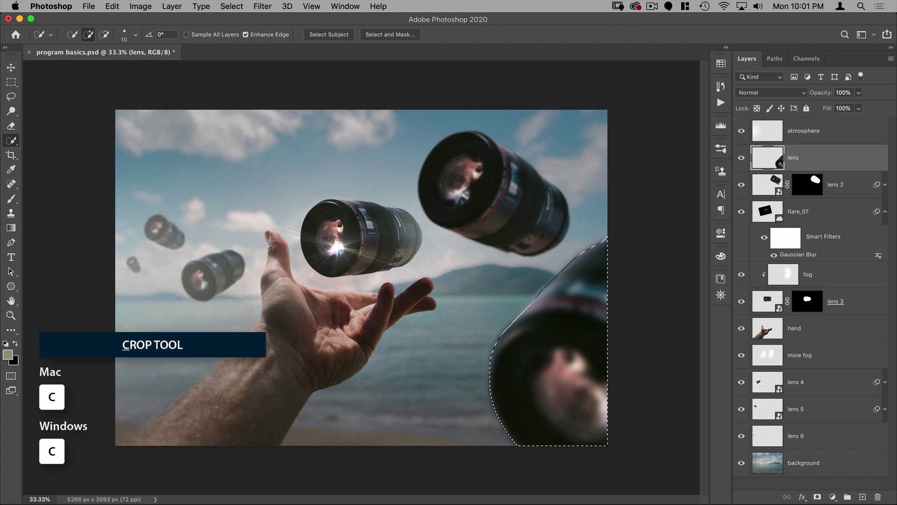
key(super+d)
Bring up the 4:5 crop frame and cancel it, then sample a slate-blue foreground colour from the image with the Eyedropper
key(c)
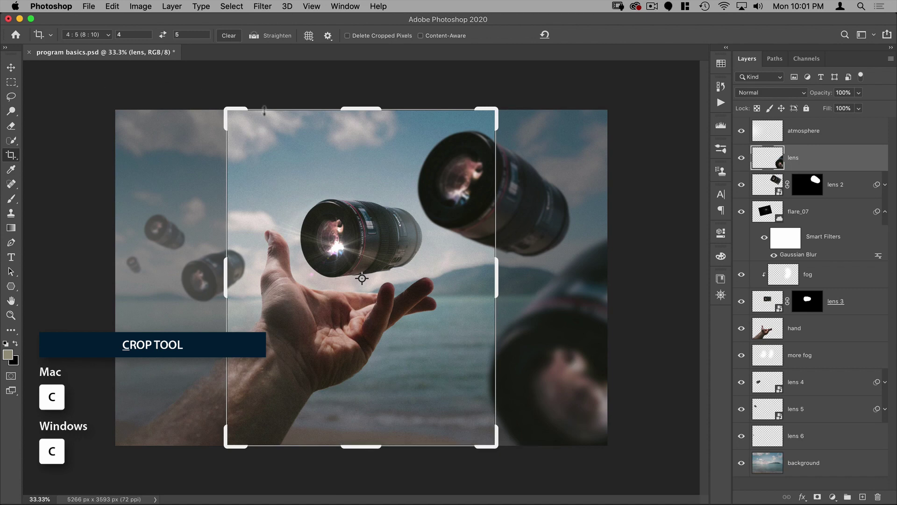
key(Escape)
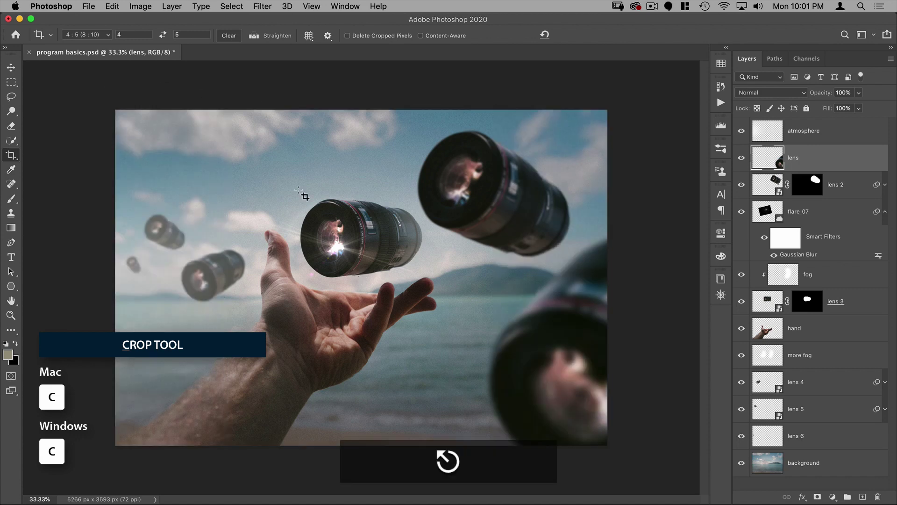
key(i)
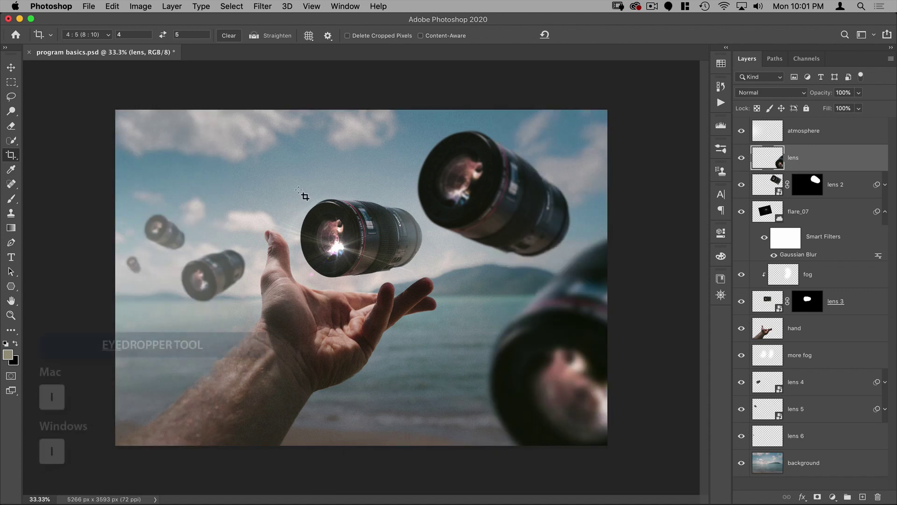
drag(322, 211, 366, 218)
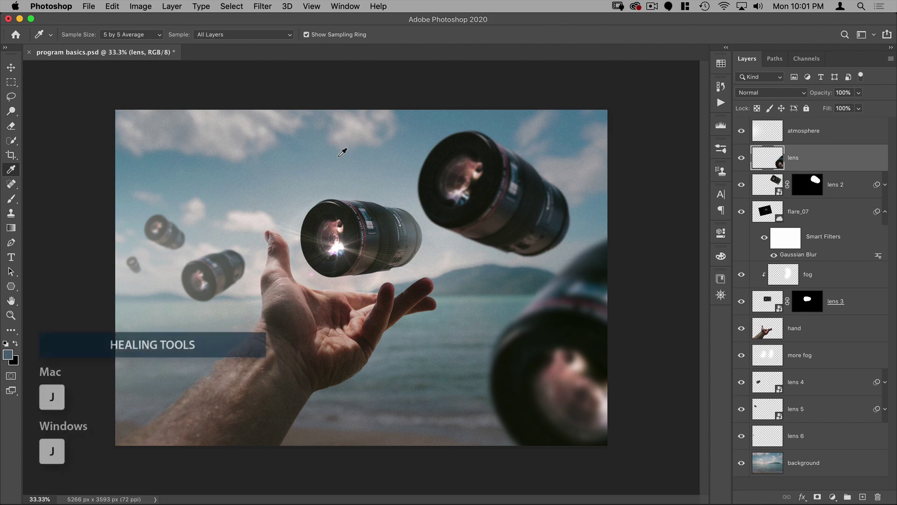
Activate the Spot Healing Brush and view the other healing tools grouped with it
key(j)
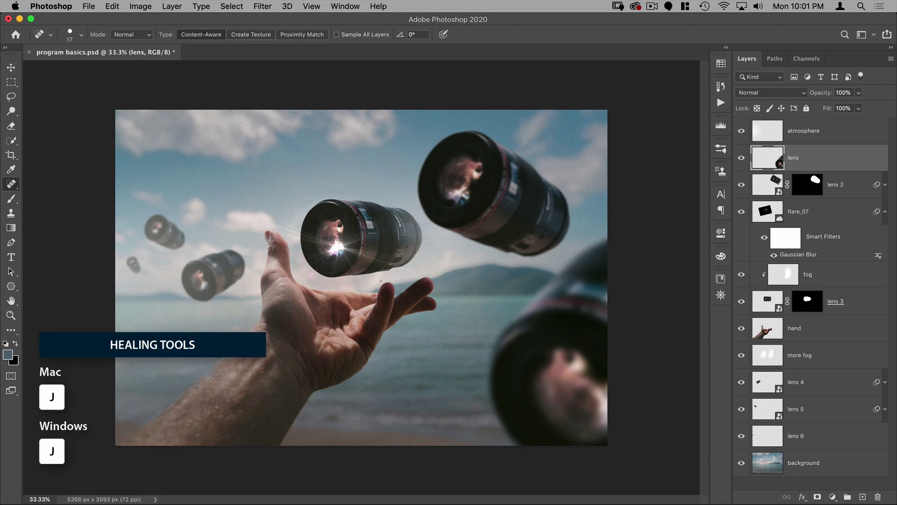
right_click(7, 186)
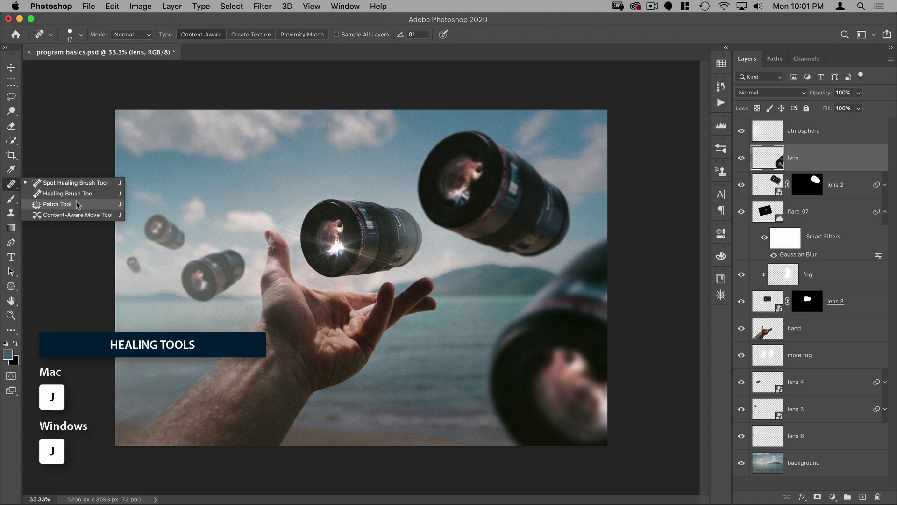
click(13, 185)
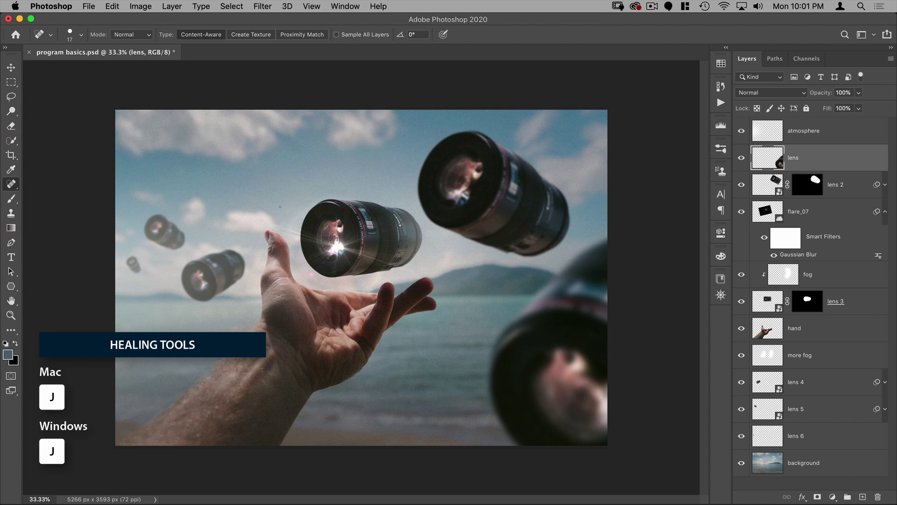
Cycle through all the grouped healing tools and return to the Spot Healing Brush
key(j)
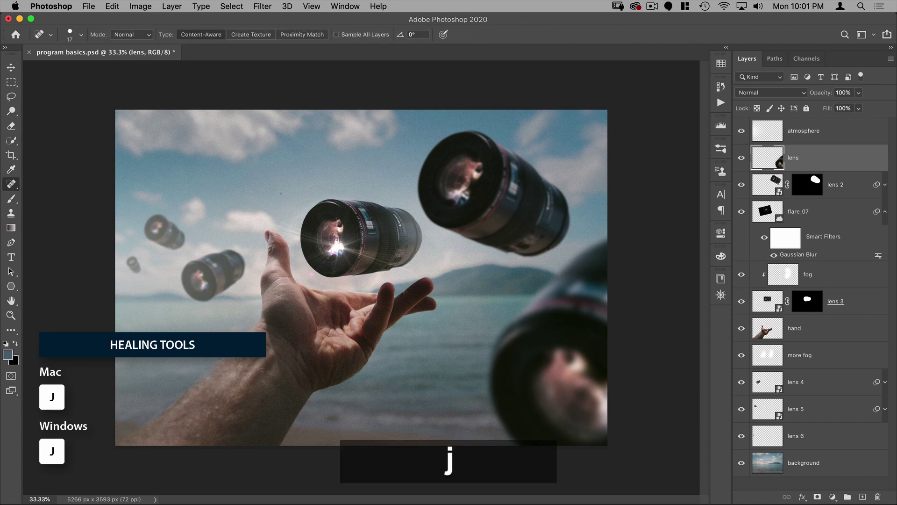
key(shift+j)
key(shift+j)
key(shift+j)
key(shift+j)
key(shift+j)
key(shift+j)
key(shift+j)
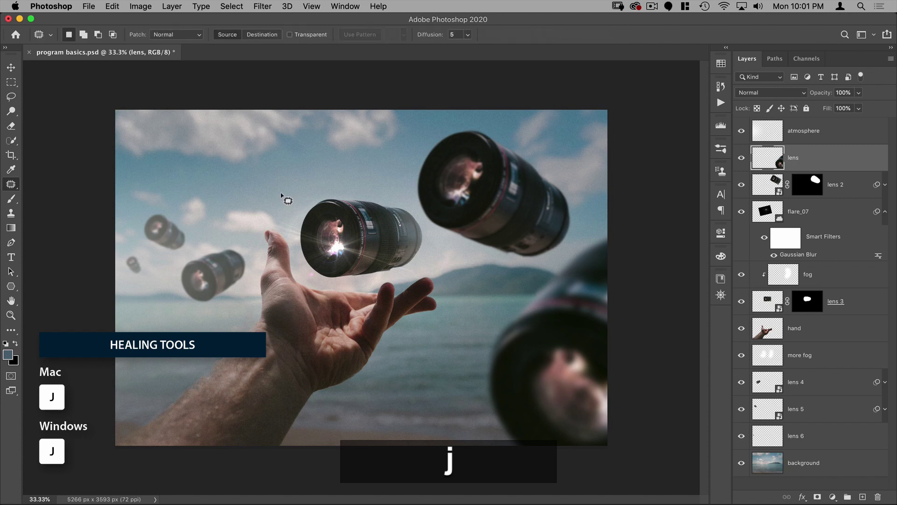
key(shift+j)
key(shift+j)
key(shift+j)
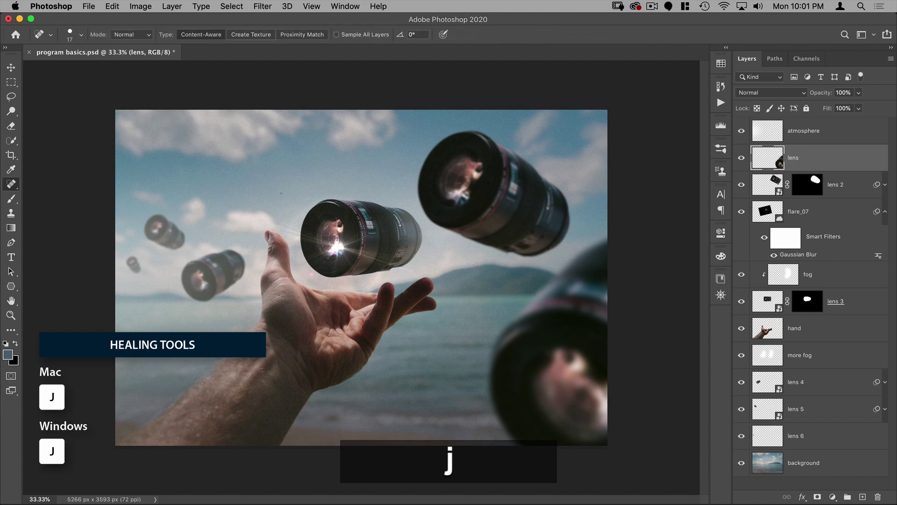
Enable Use Shift Key for Tool Switch in the Tools preferences
click(57, 10)
mouse_move(93, 41)
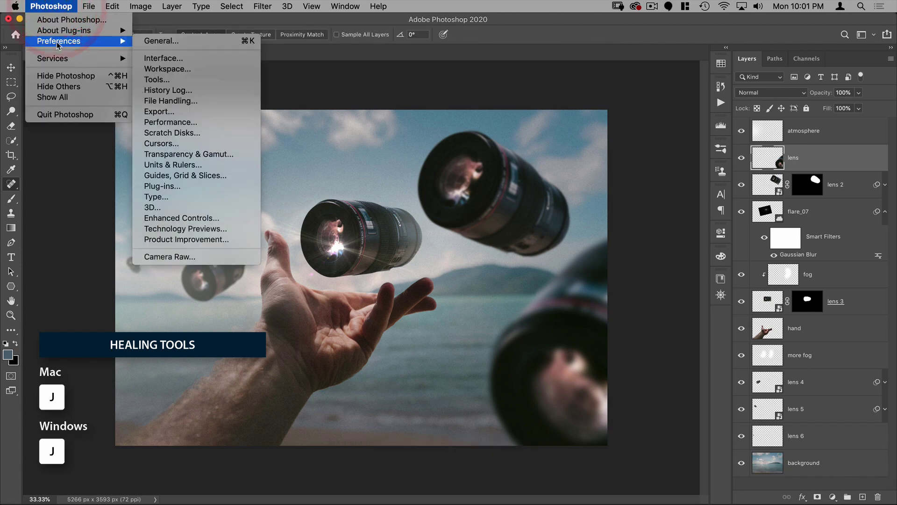
click(165, 84)
key(i)
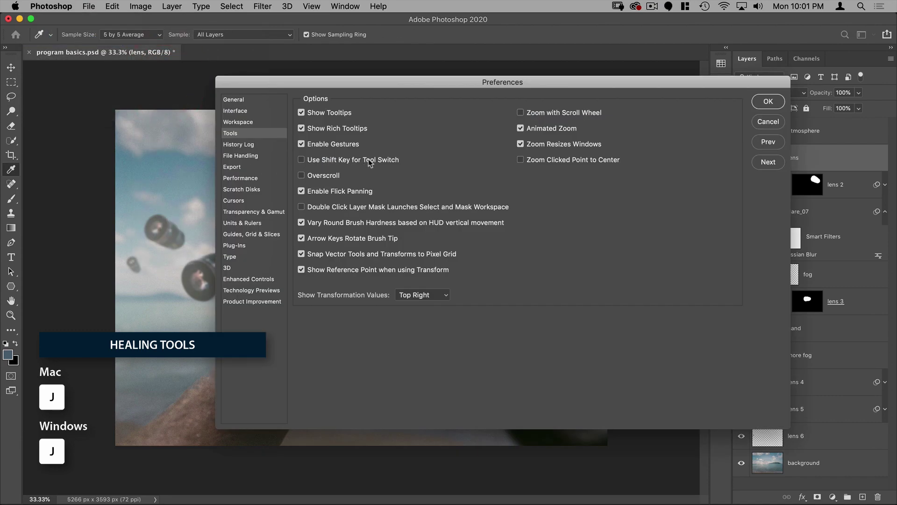
click(301, 160)
click(768, 101)
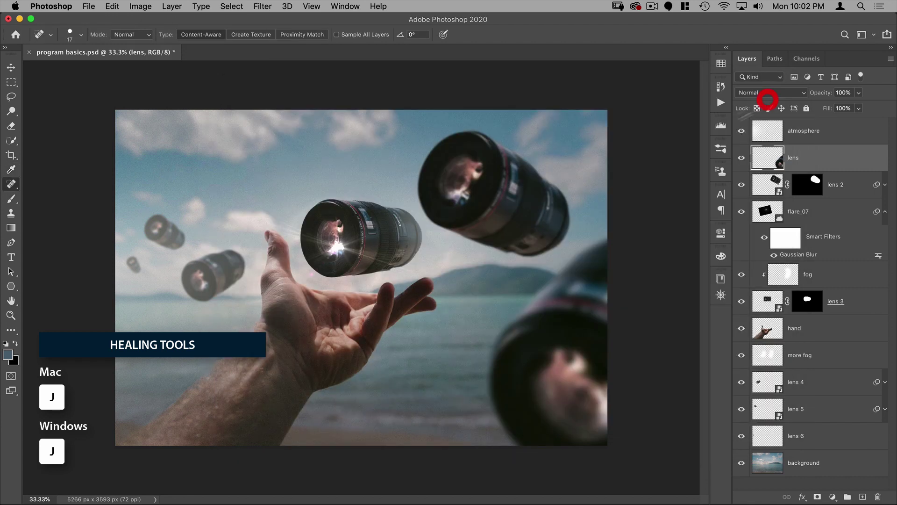
View the healing tool group, then cycle repeatedly through its tools using the modified tool-switch shortcut, ending on the Healing Brush
click(9, 185)
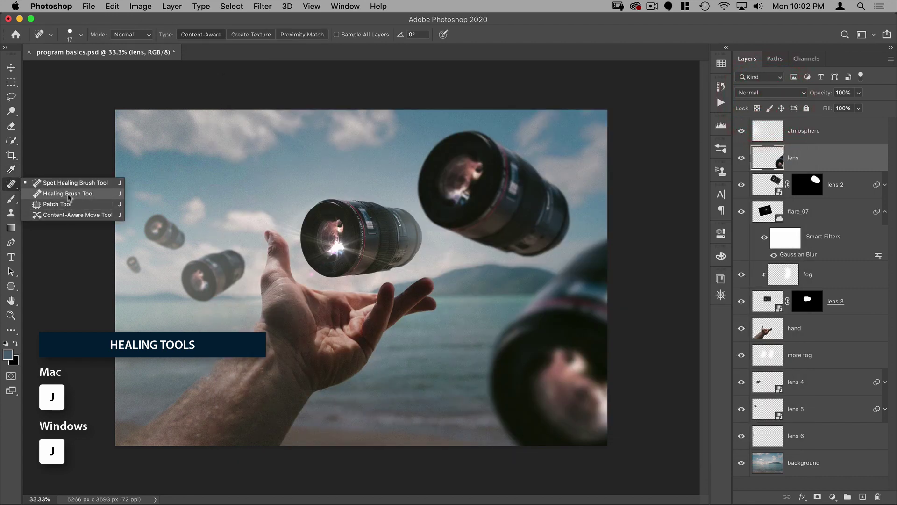
click(253, 195)
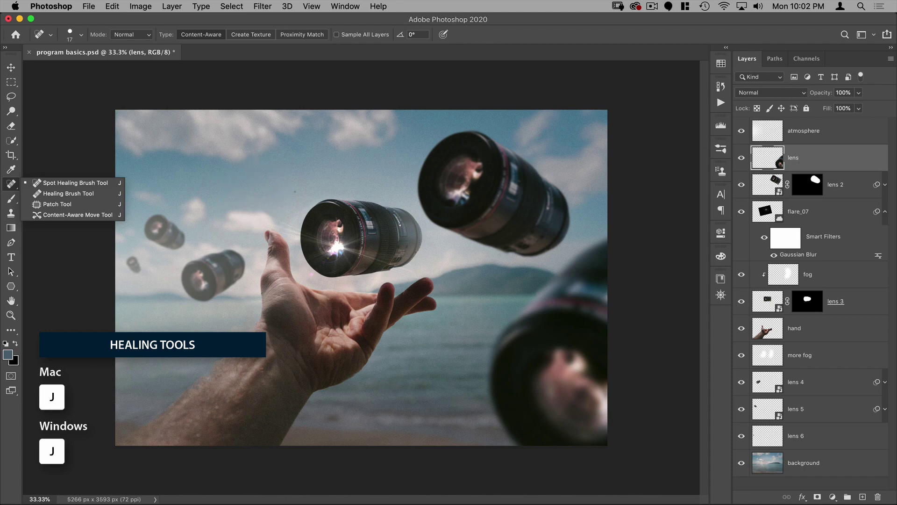
key(shift+j)
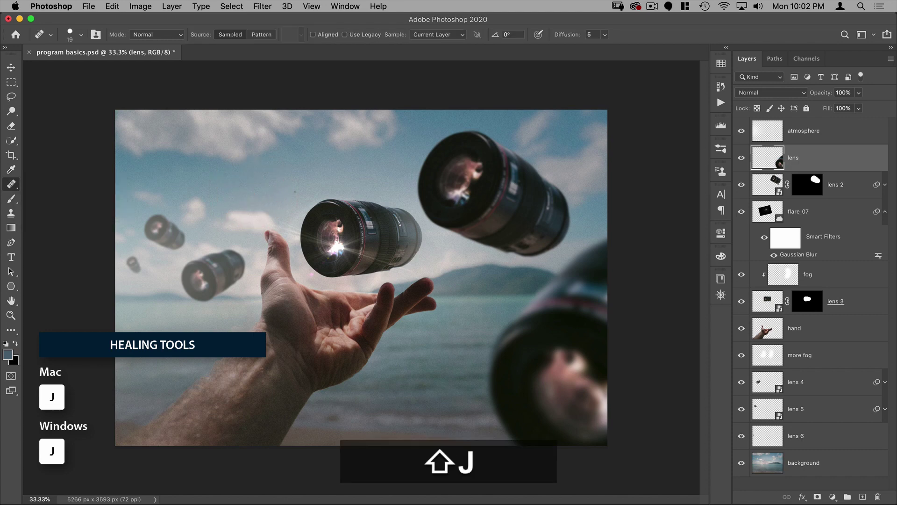
key(shift+j)
key(shift+j)
key(shift+j)
key(shift+j)
key(shift+j)
key(shift+j)
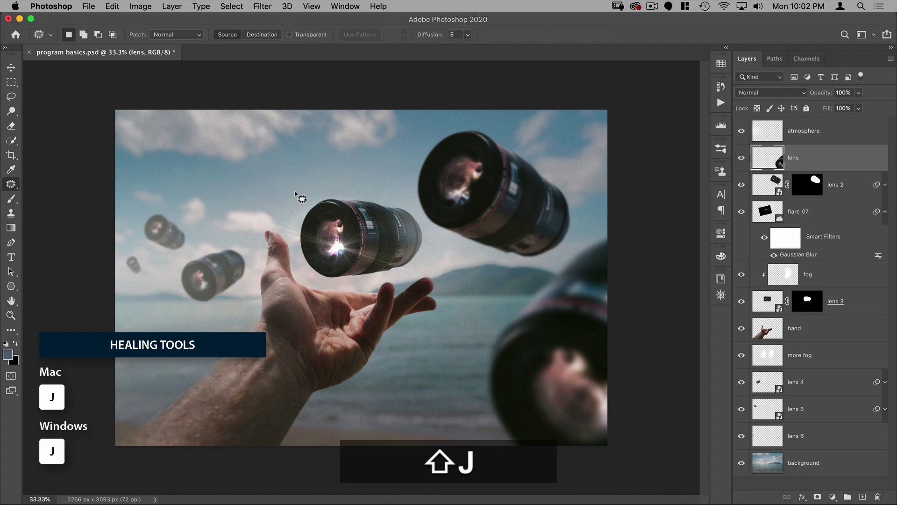
key(shift+j)
key(shift+j)
key(shift+j)
key(shift+j)
key(shift+j)
key(shift+j)
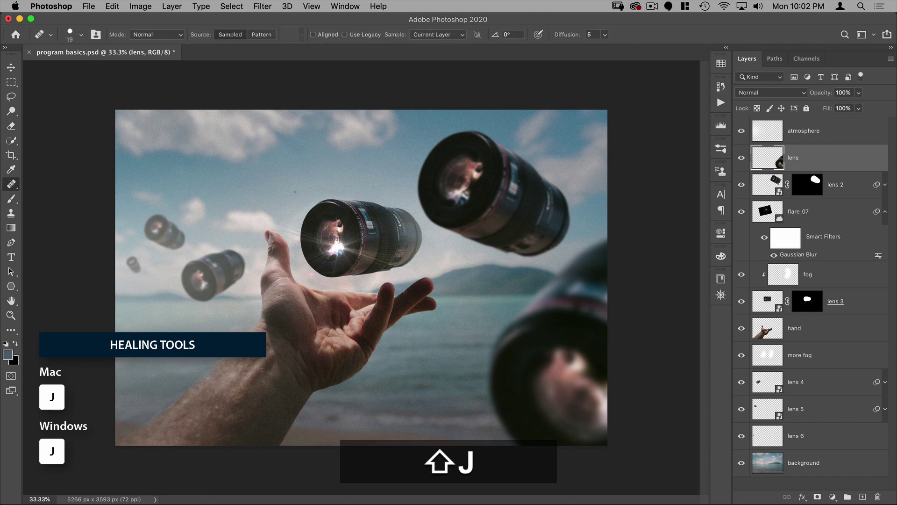
Disable Use Shift Key for Tool Switch in the Tools preferences and use the healing tool shortcut again
click(62, 8)
mouse_move(93, 41)
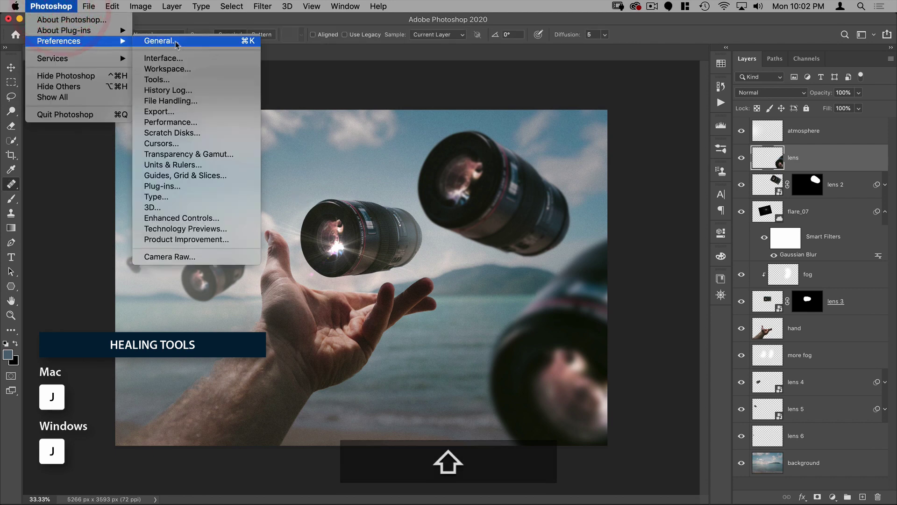
click(172, 81)
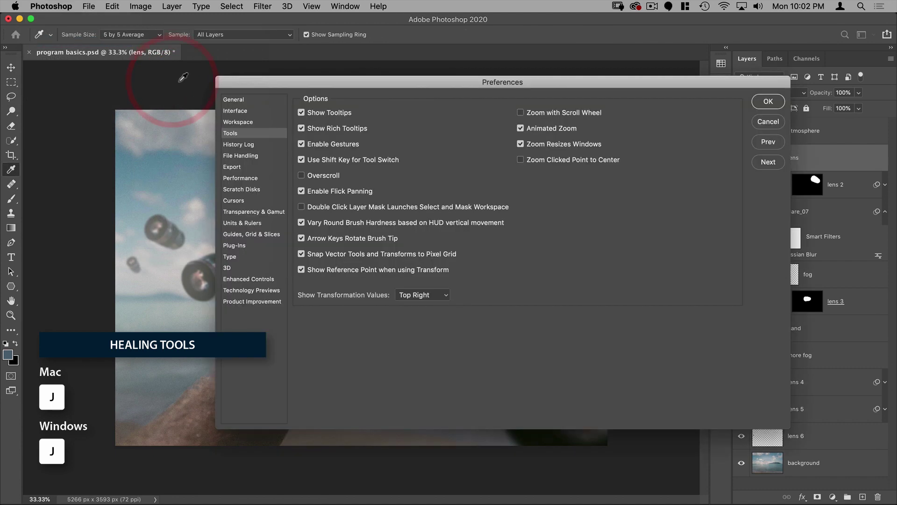
click(324, 161)
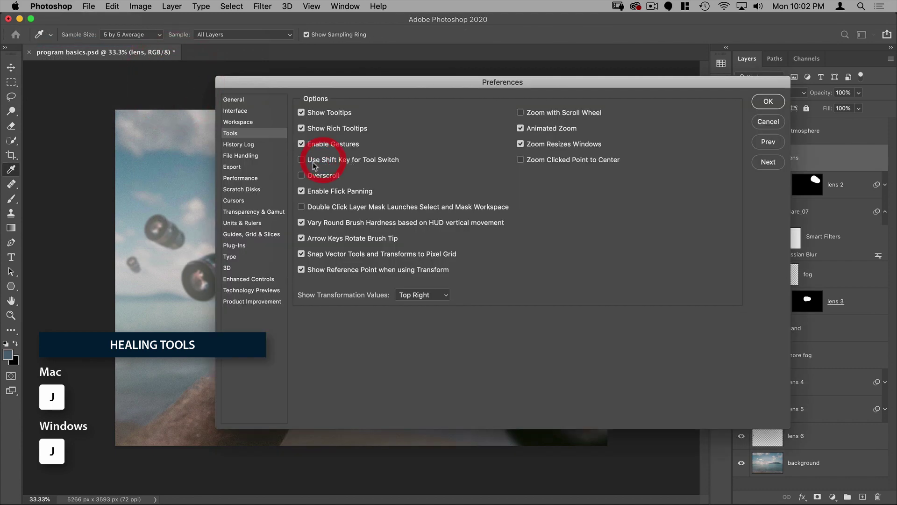
click(769, 102)
key(j)
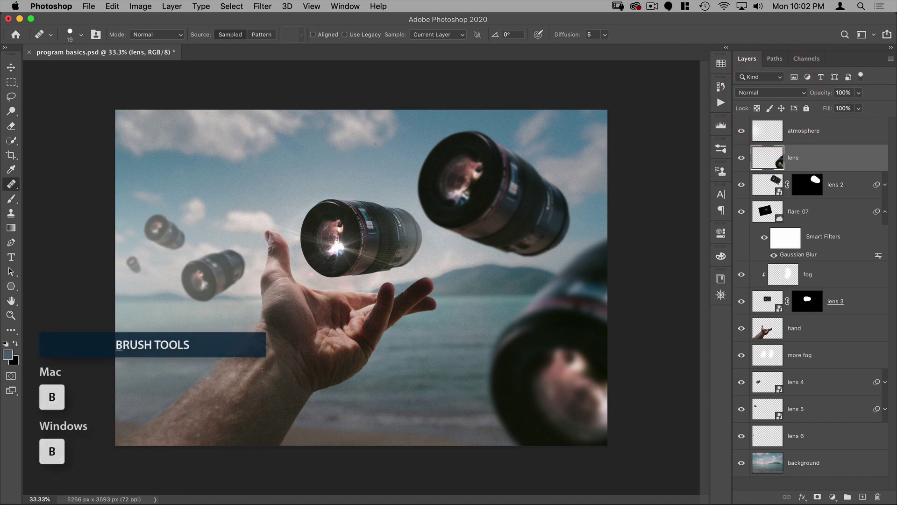
Activate the Brush, Clone Stamp, Eraser and Gradient tools one after another using their single-letter shortcuts
key(b)
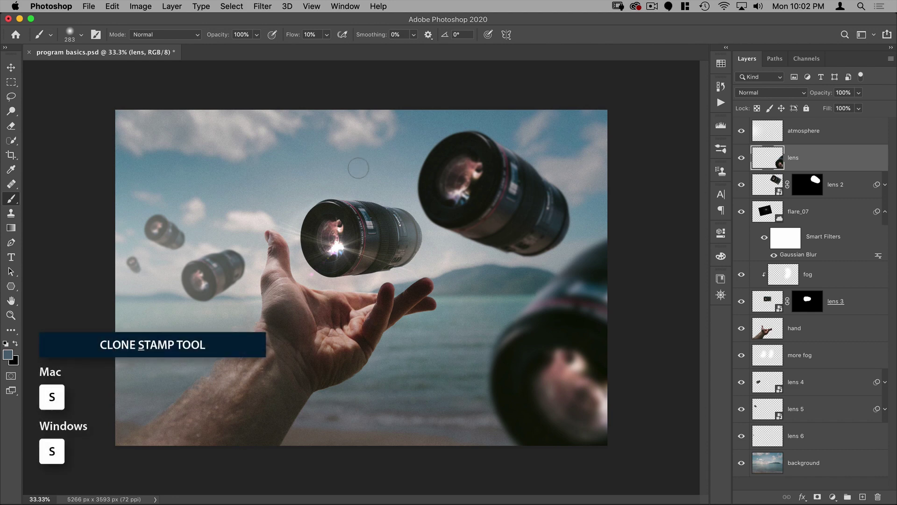
key(s)
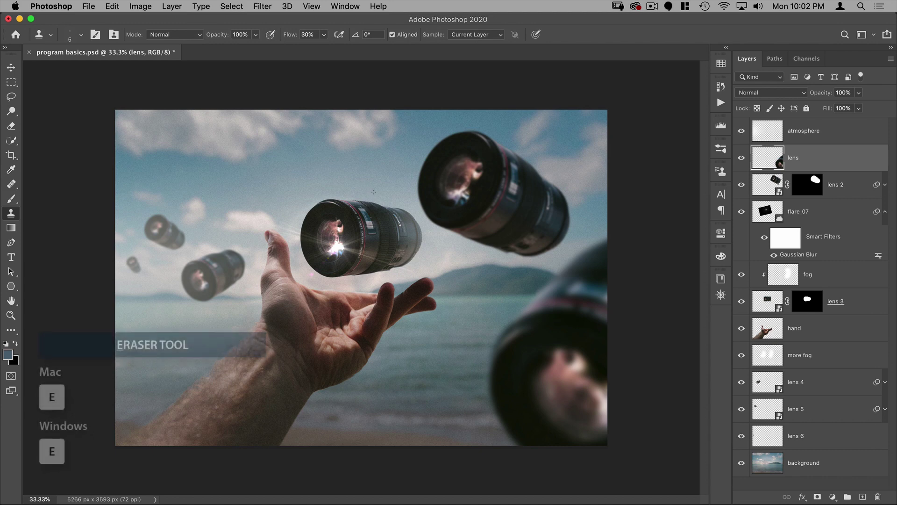
key(e)
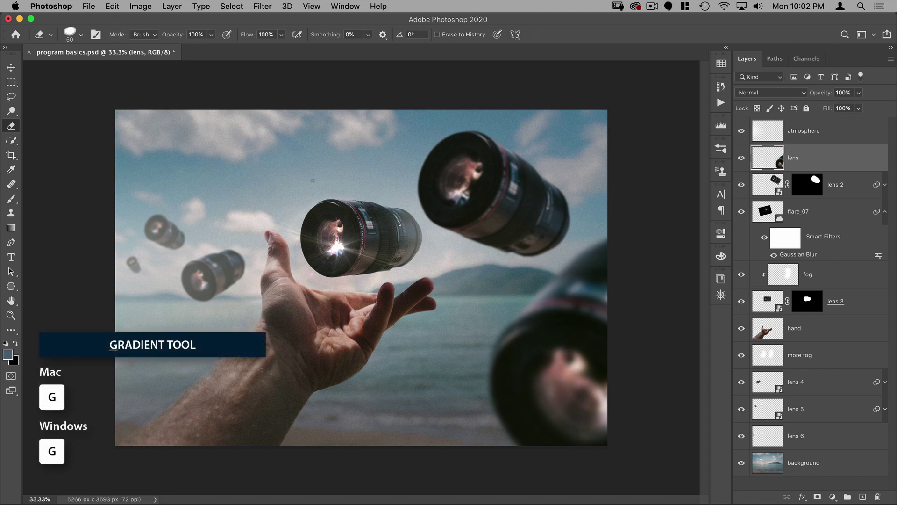
key(g)
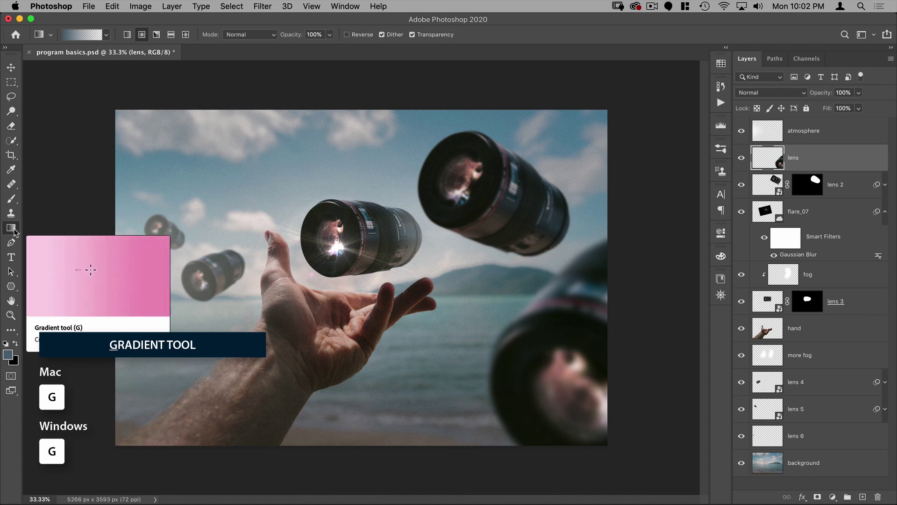
Open the toolbar customization and move the Paint Bucket Tool from Extra Tools into its own toolbar slot above the Crop Tool
click(12, 331)
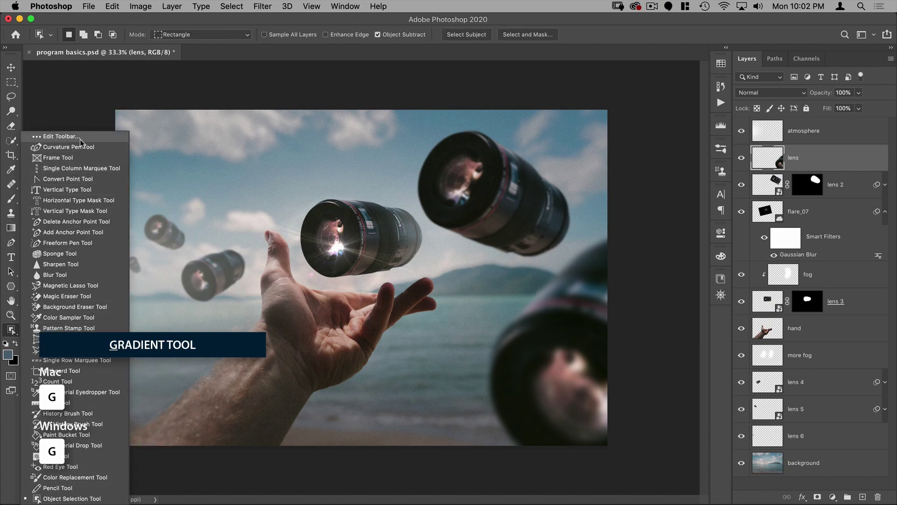
click(81, 136)
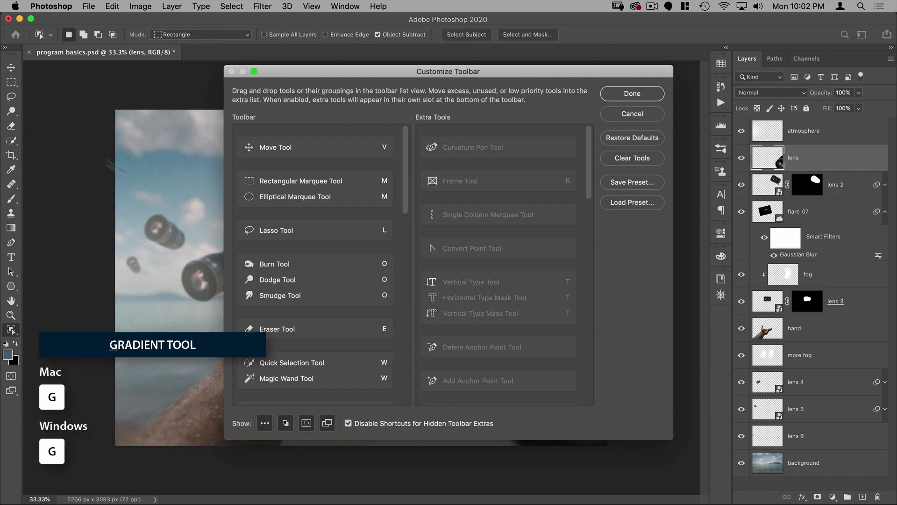
scroll(301, 260, down, 2)
scroll(432, 269, down, 10)
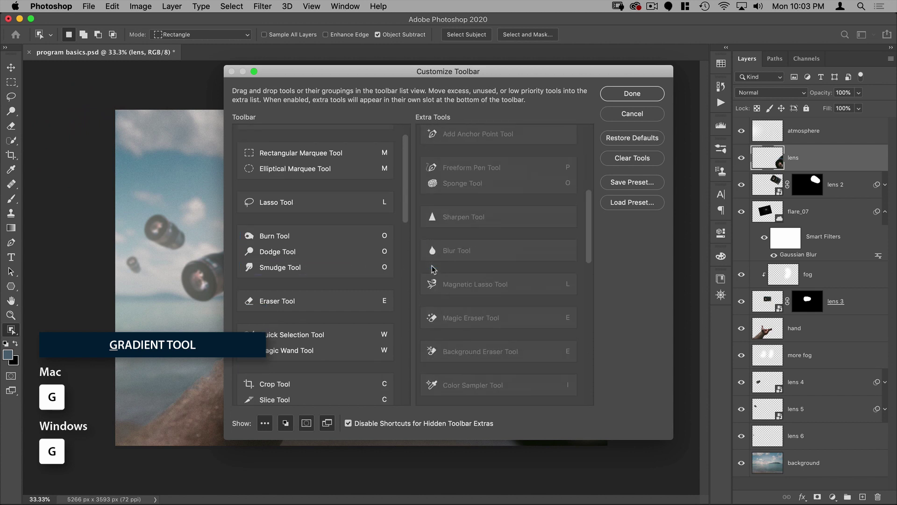
scroll(357, 264, down, 5)
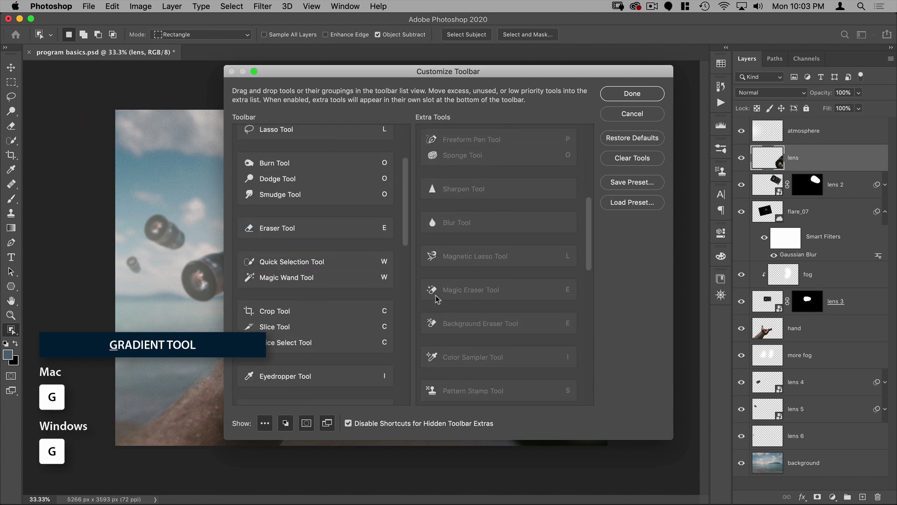
scroll(444, 299, down, 1)
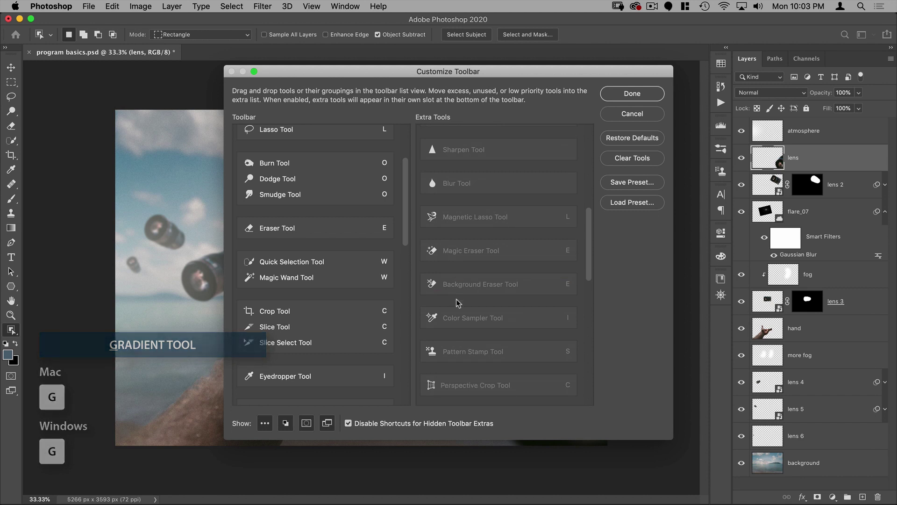
scroll(456, 299, down, 5)
scroll(461, 300, down, 6)
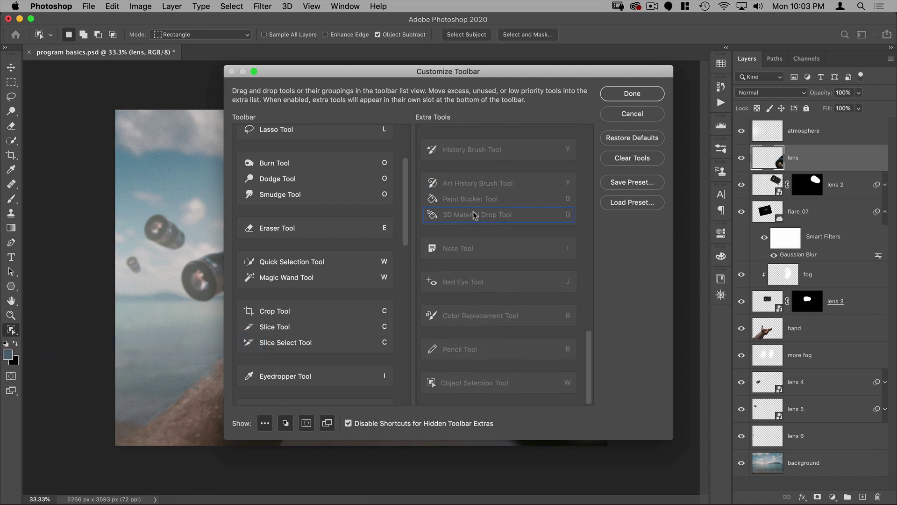
mouse_move(558, 200)
mouse_down()
mouse_move(398, 226)
mouse_move(353, 257)
mouse_move(352, 300)
mouse_up()
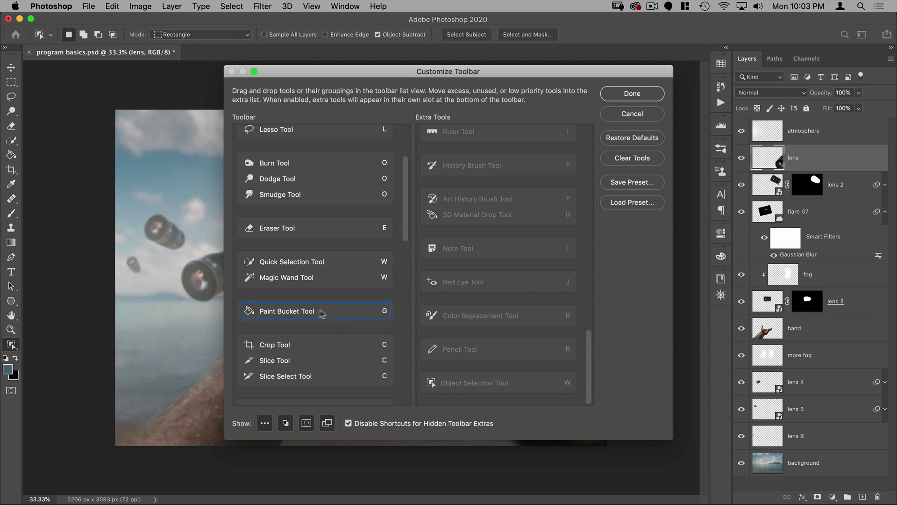
Return the Paint Bucket Tool to Extra Tools, toggle Disable Shortcuts for Hidden Toolbar Extras and accept the toolbar customization
drag(313, 314, 477, 295)
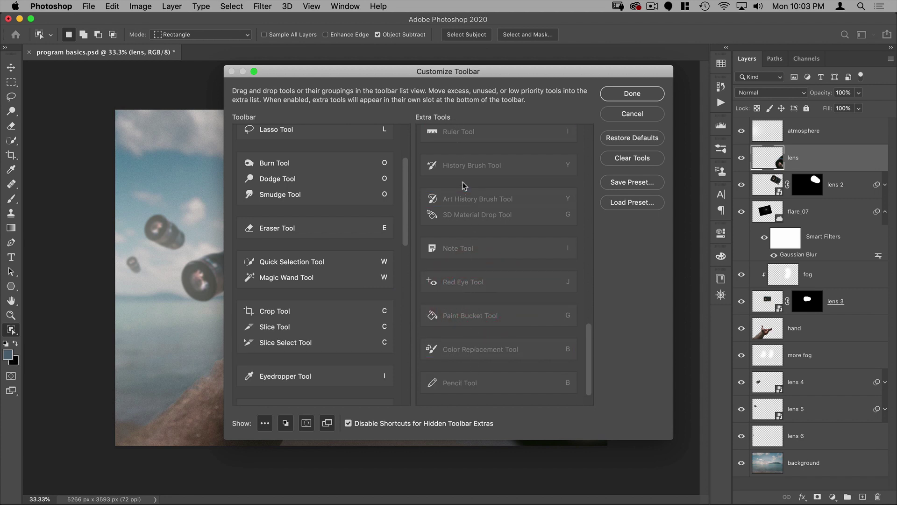
drag(461, 382, 423, 414)
click(348, 424)
click(632, 94)
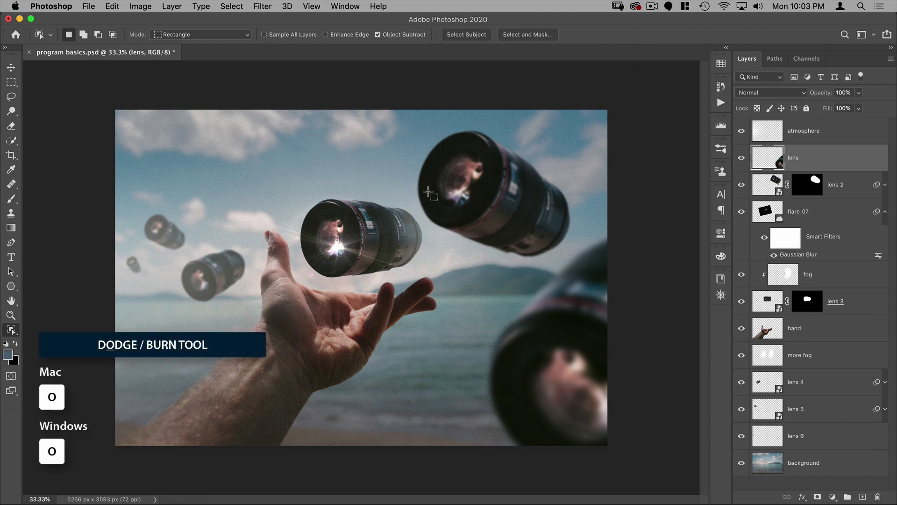
Activate the Dodge, Pen, Type, Path Selection and Polygon shape tools one after another using their single-letter shortcuts
key(o)
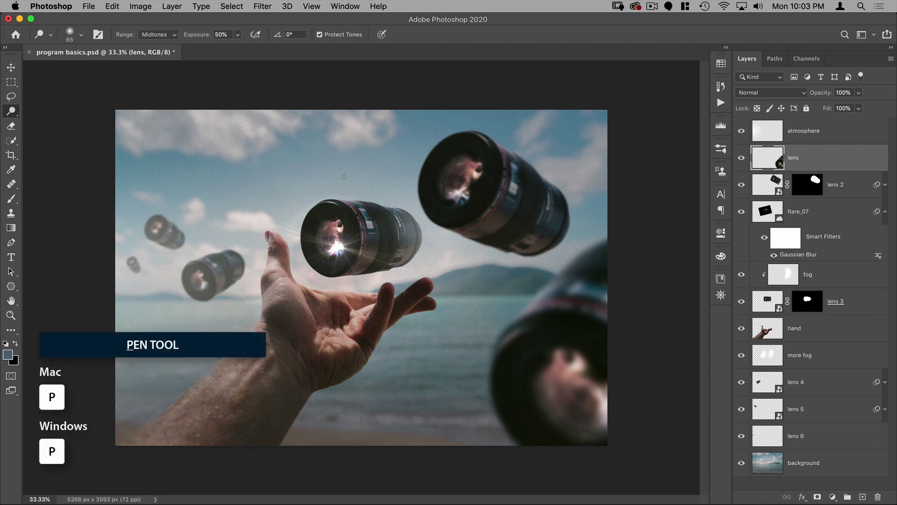
key(p)
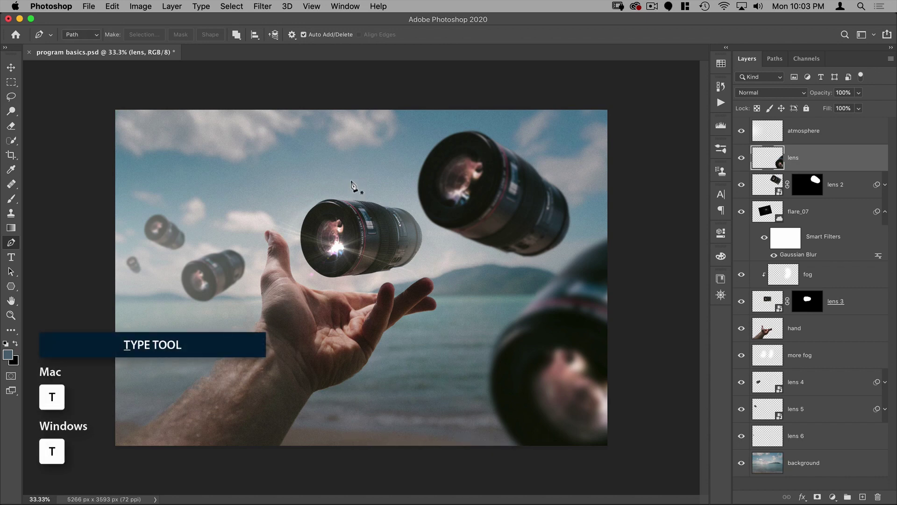
key(t)
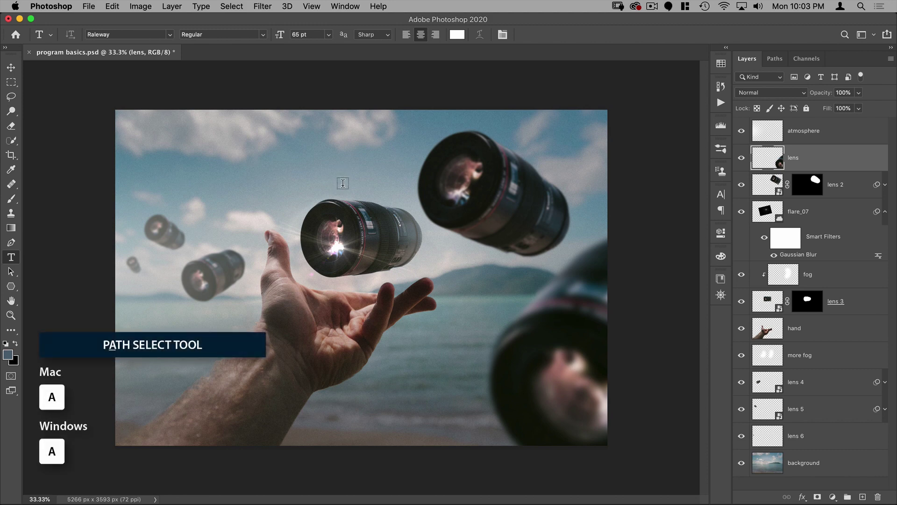
key(a)
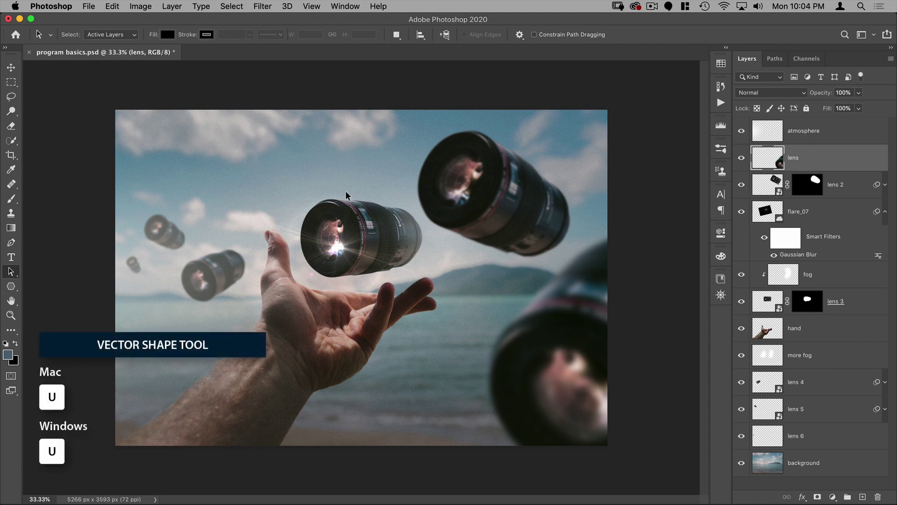
key(u)
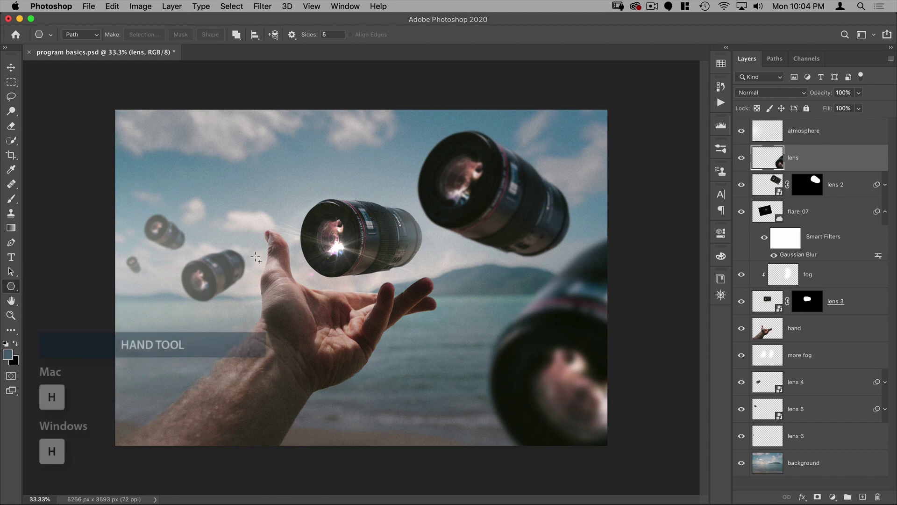
Pan around the image with the Hand tool, then try rotating the canvas with the Rotate View tool and return it to 0°
key(h)
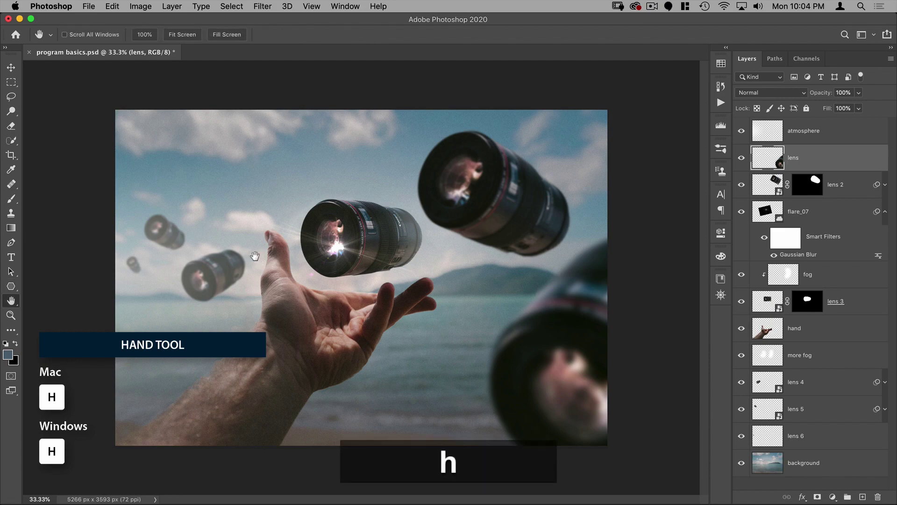
drag(352, 261, 297, 267)
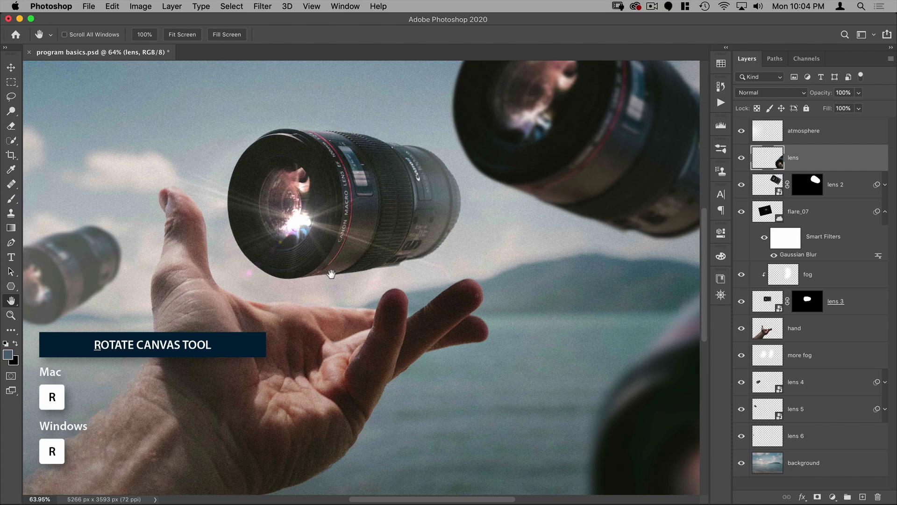
key(r)
mouse_move(348, 221)
mouse_down()
mouse_move(386, 228)
mouse_move(309, 229)
mouse_move(357, 212)
mouse_move(400, 232)
mouse_move(351, 212)
mouse_up()
key(shift)
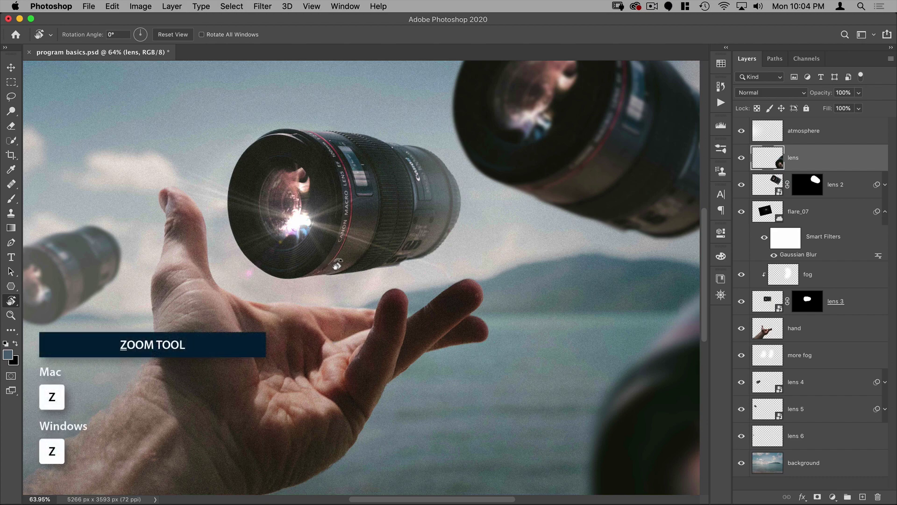
Zoom in on the middle lens to 300% with the Zoom tool, zoom back out, and scrub-zoom to about 47%
key(z)
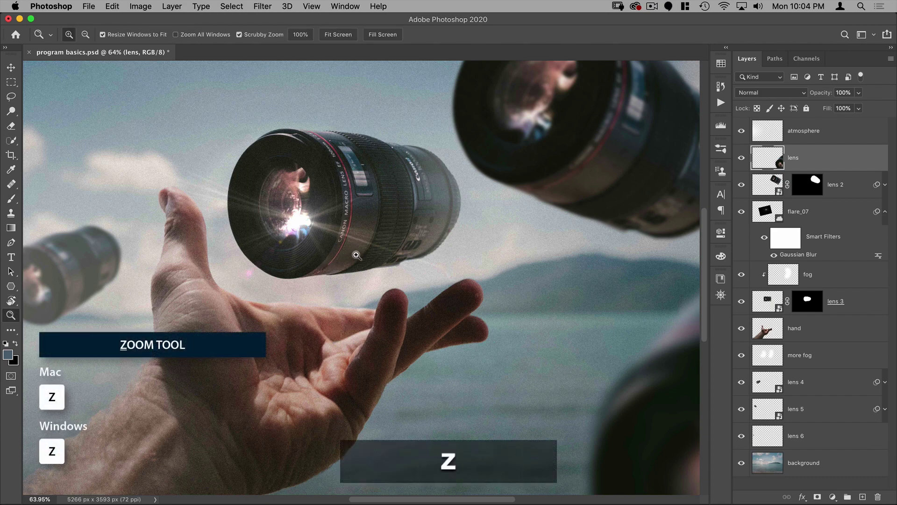
click(346, 257)
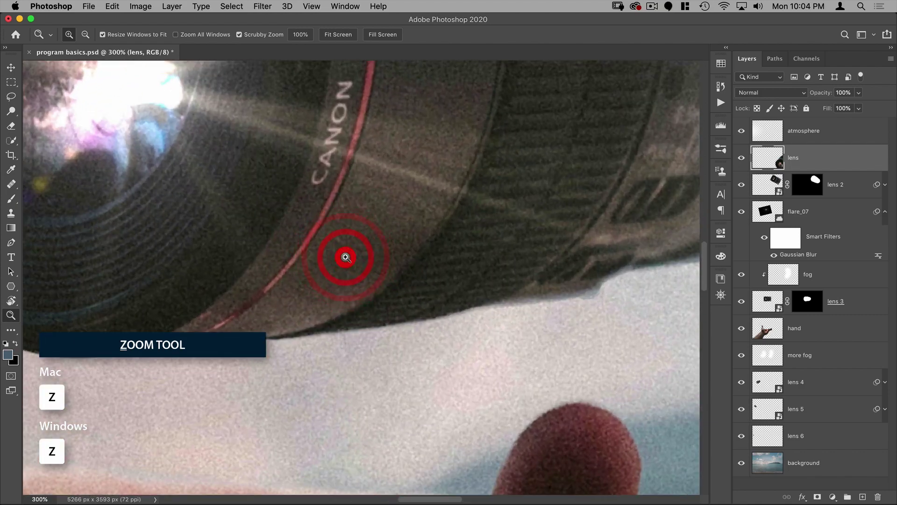
key(alt)
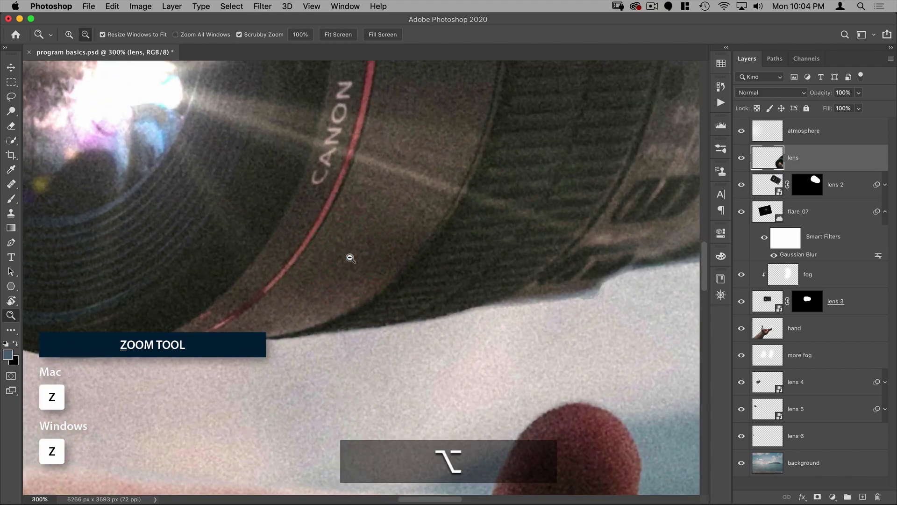
alt+click(350, 258)
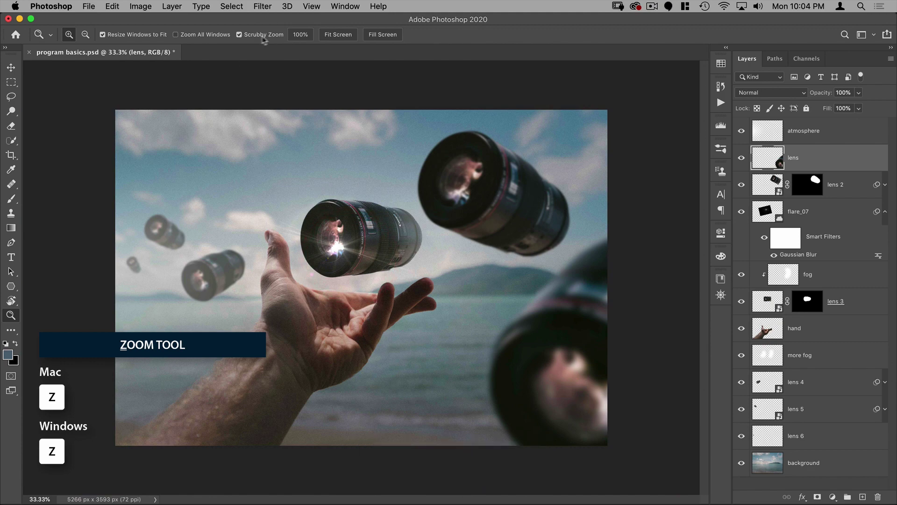
mouse_move(353, 247)
mouse_down()
mouse_move(393, 249)
mouse_move(351, 251)
mouse_move(388, 251)
mouse_move(361, 252)
mouse_up()
drag(419, 244, 509, 187)
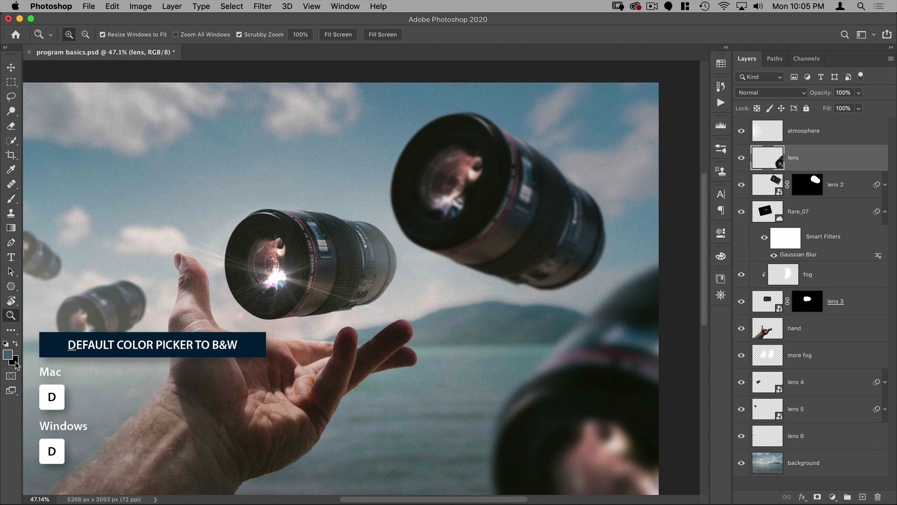
Reset the foreground and background colors to default black and white, and swap them repeatedly, ending with black in front
key(d)
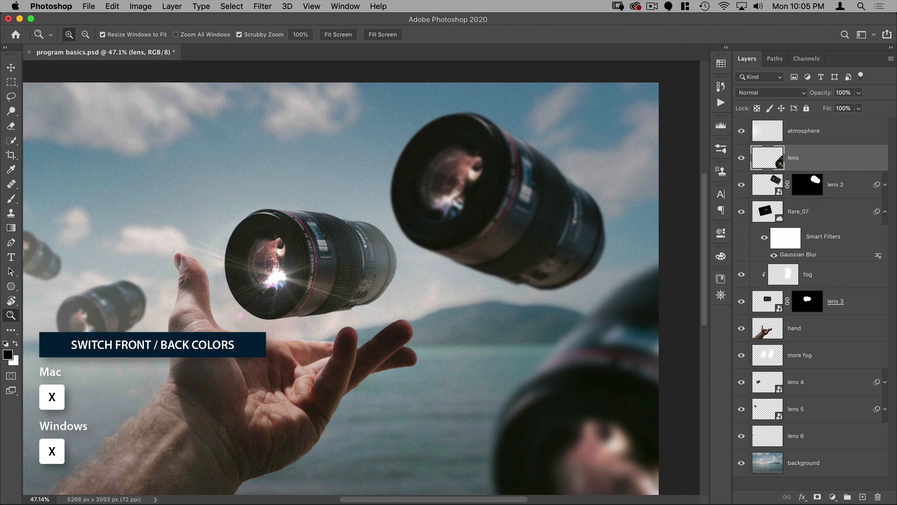
key(x)
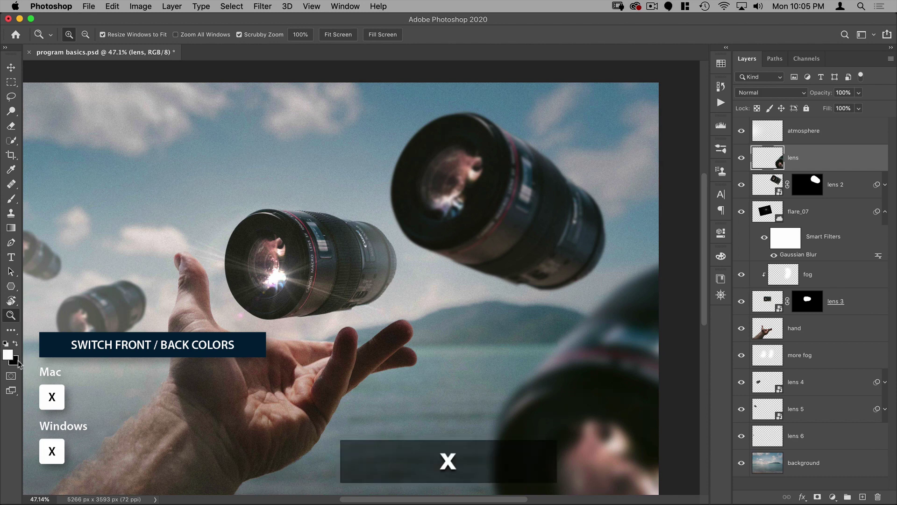
key(x)
key(x)
key(x)
key(x)
key(x)
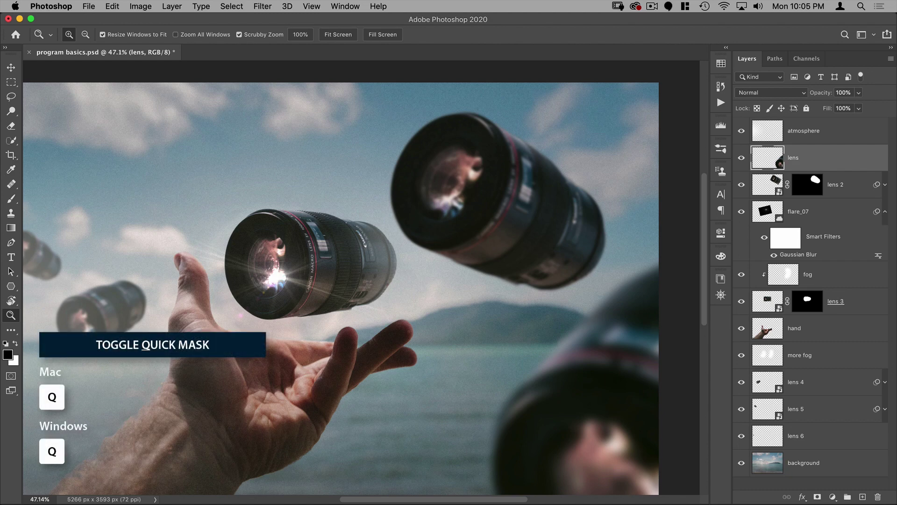
Turn Quick Mask mode on for the lens layer and off again, and zoom out to show the whole image
key(q)
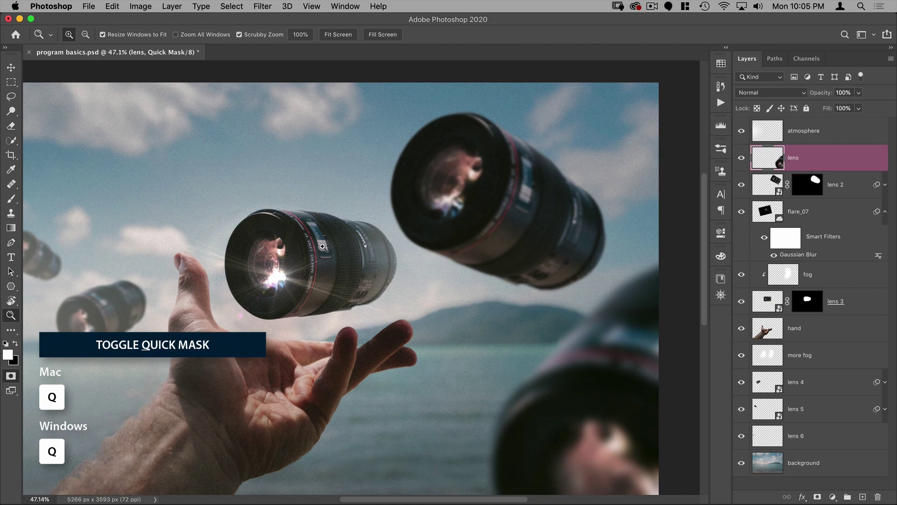
key(q)
alt+click(291, 261)
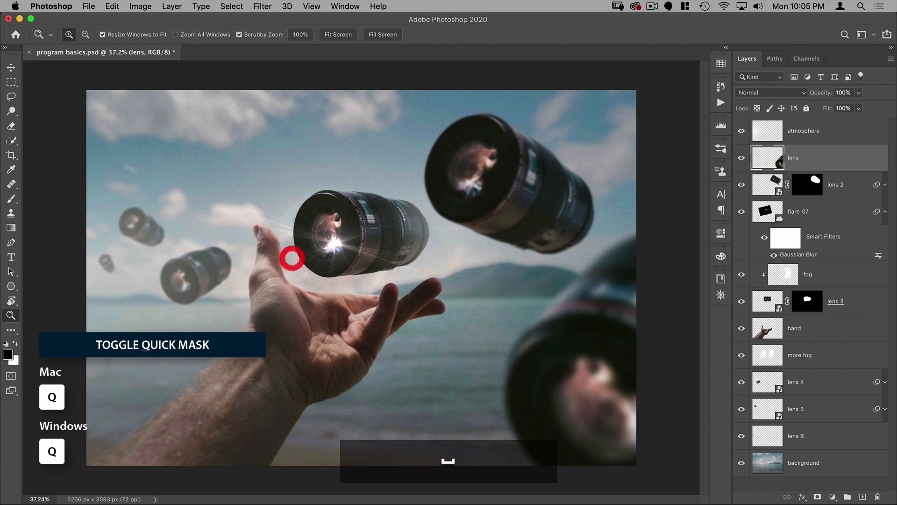
Draw an elliptical selection around the middle lens and open hand, and display it in Quick Mask mode
click(11, 82)
right_click(11, 82)
click(27, 92)
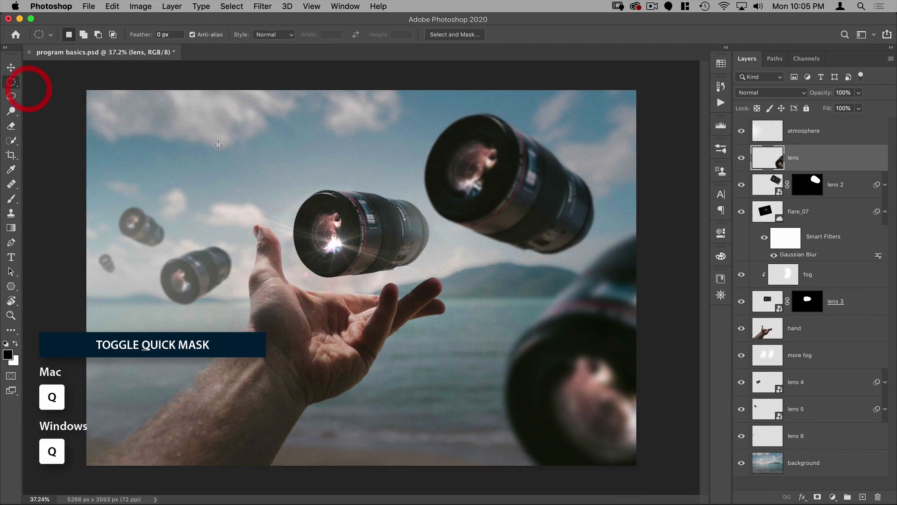
drag(219, 146, 419, 360)
key(q)
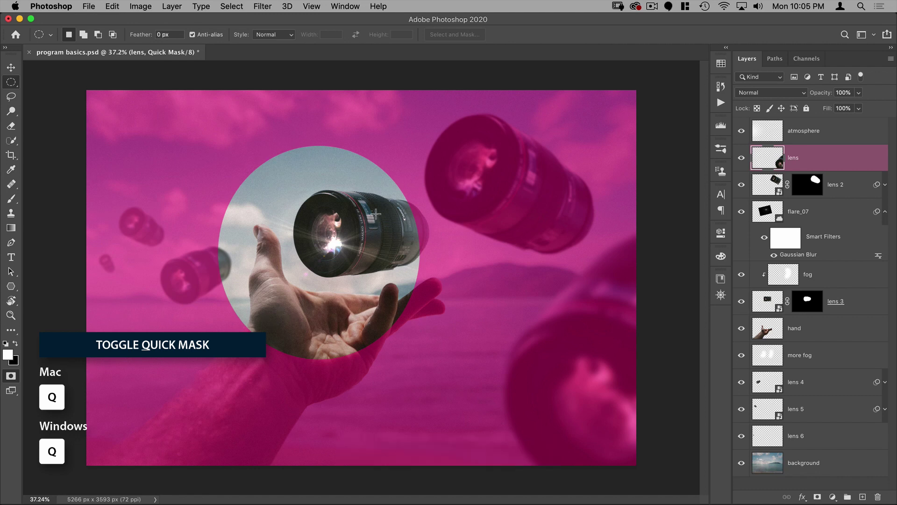
Extend the selection at its upper-left edge by painting white on the Quick Mask with the Brush tool, and exit Quick Mask and deselect
click(262, 6)
mouse_move(270, 142)
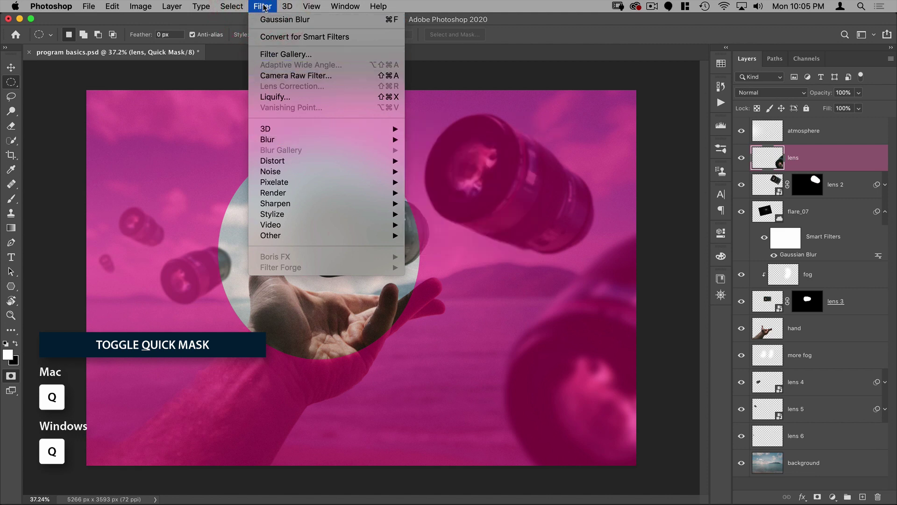
click(262, 6)
key(b)
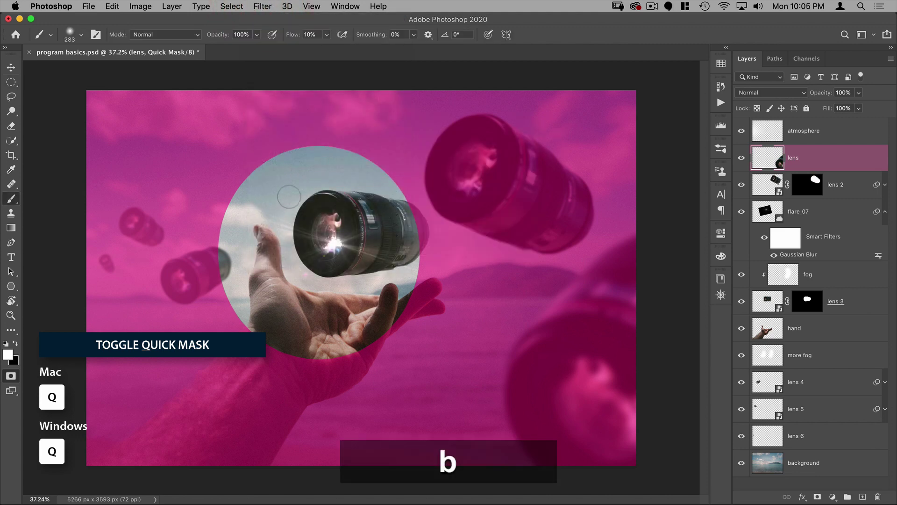
mouse_move(276, 196)
mouse_down()
mouse_move(247, 169)
mouse_move(213, 174)
mouse_move(294, 183)
mouse_move(201, 187)
mouse_move(270, 189)
mouse_move(214, 205)
mouse_move(269, 161)
mouse_up()
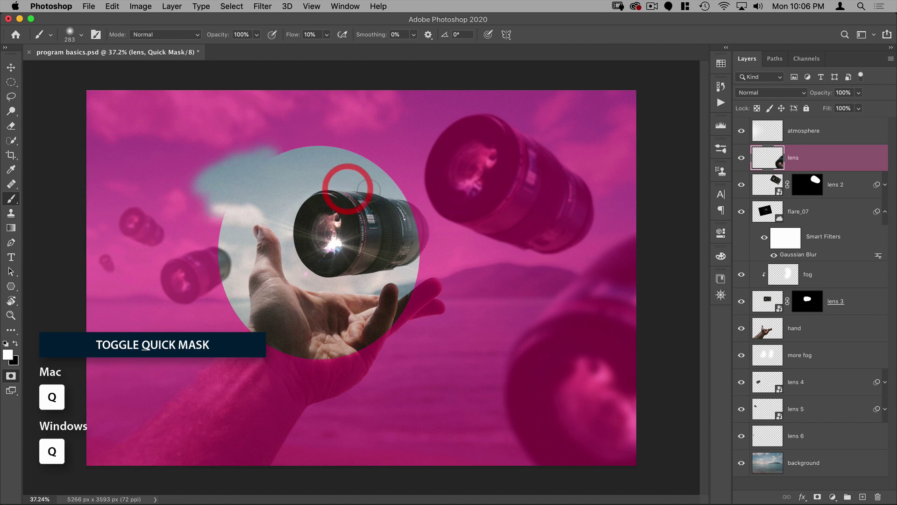
key(q)
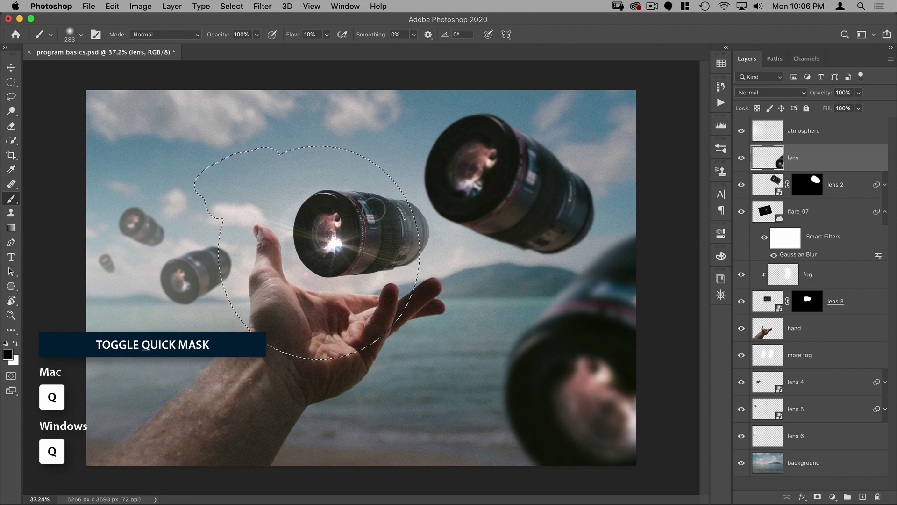
key(super+d)
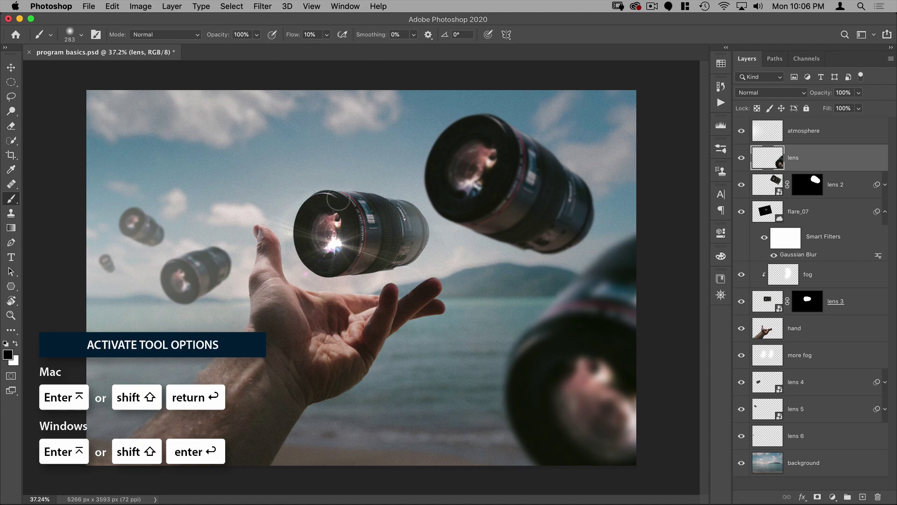
Cycle the focus through the Brush options to Flow and back to Opacity, and undo a test stroke over the middle lens
key(Return)
key(Tab)
key(Tab)
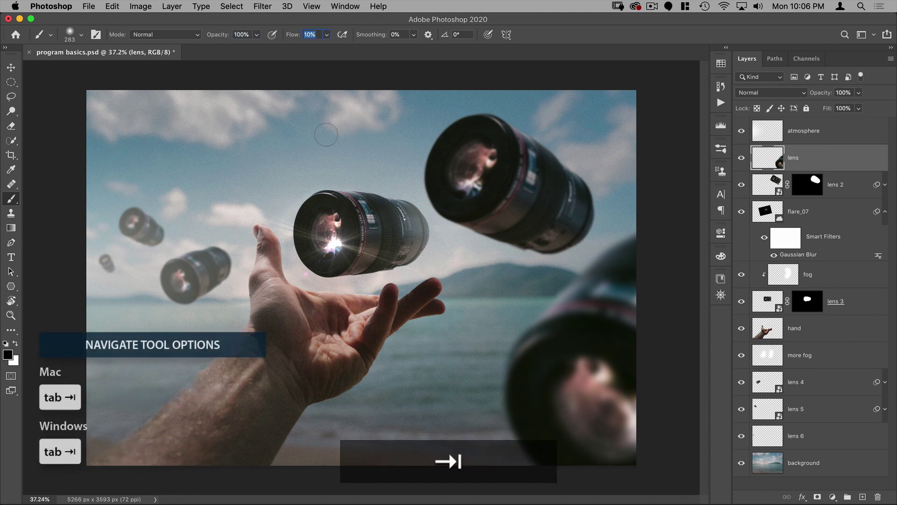
key(shift+Tab)
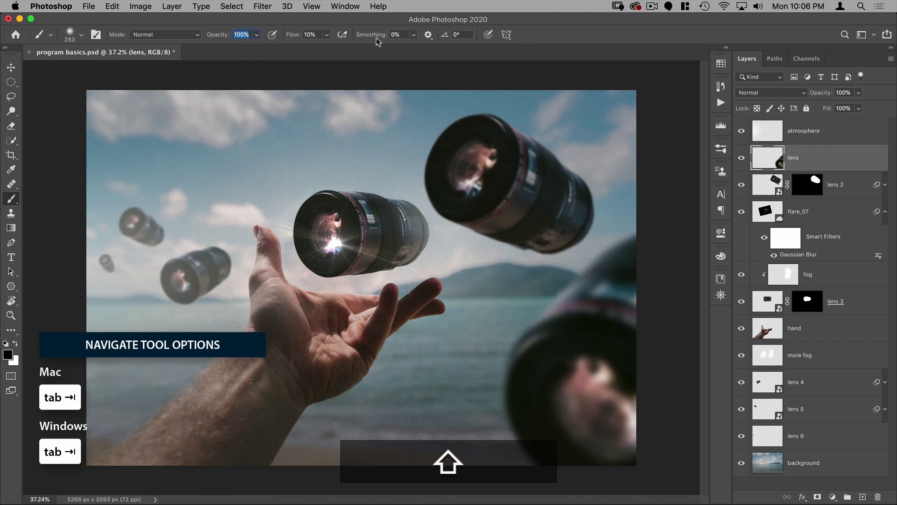
key(Return)
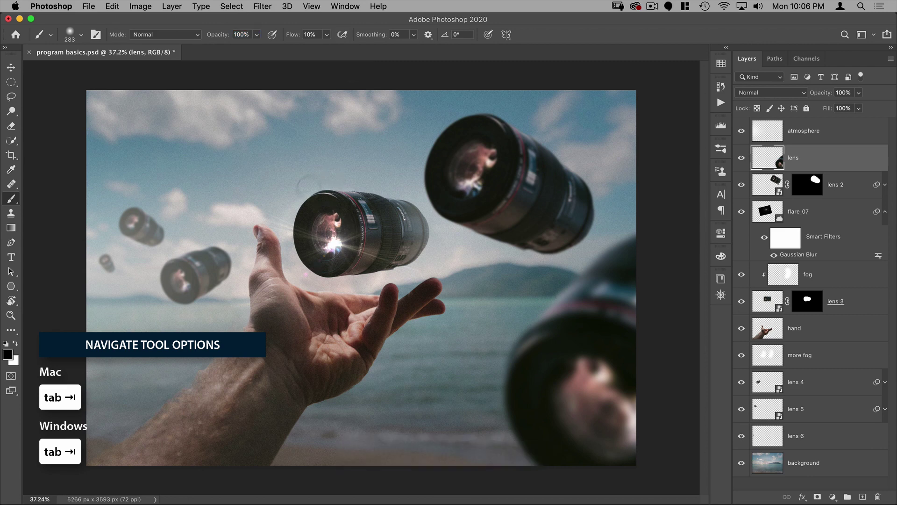
mouse_move(348, 196)
mouse_down()
mouse_move(346, 218)
mouse_move(364, 204)
mouse_move(363, 223)
mouse_move(382, 222)
mouse_up()
key(super+z)
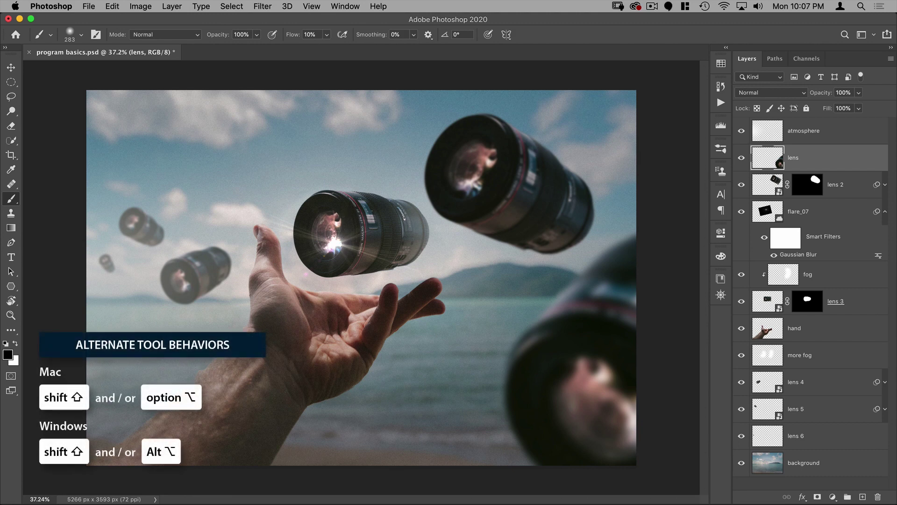
Draw a rounded Lasso selection in the sky above the middle lens and add an overlapping area at its upper left
click(11, 96)
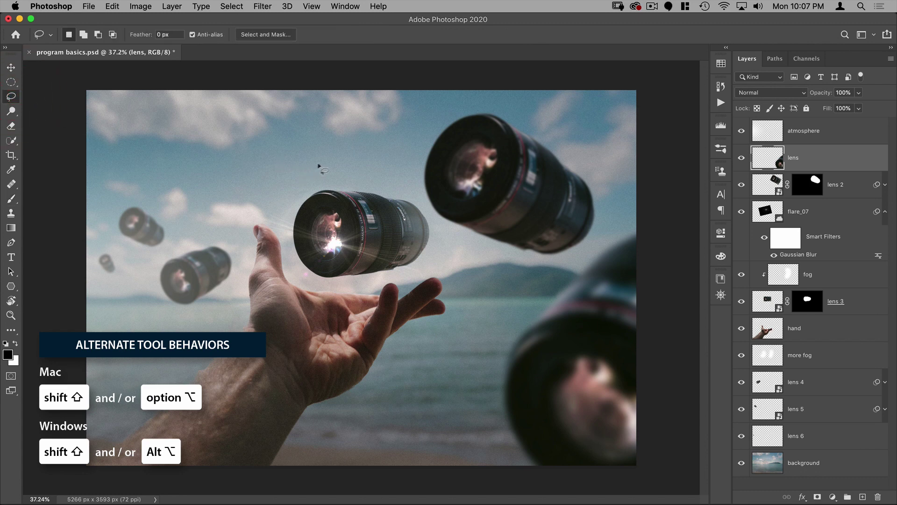
mouse_move(343, 152)
mouse_down()
mouse_move(289, 216)
mouse_move(360, 176)
mouse_up()
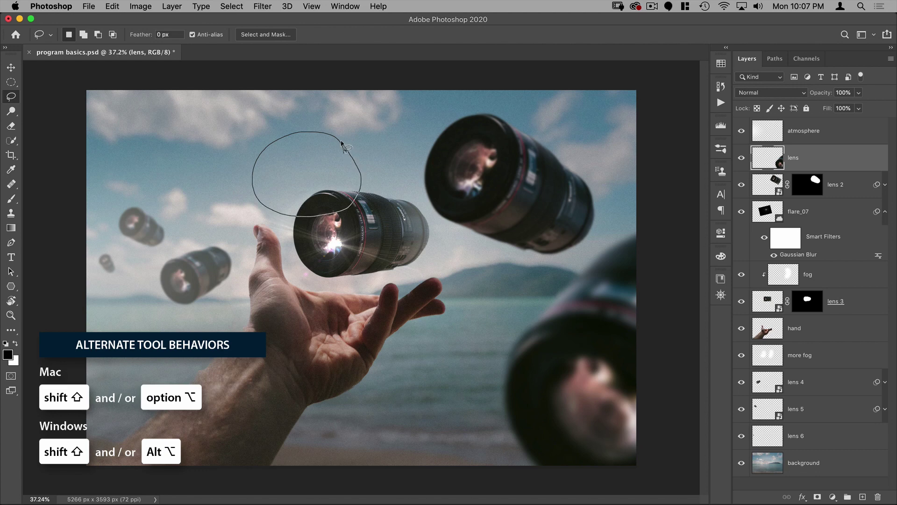
drag(342, 141, 337, 137)
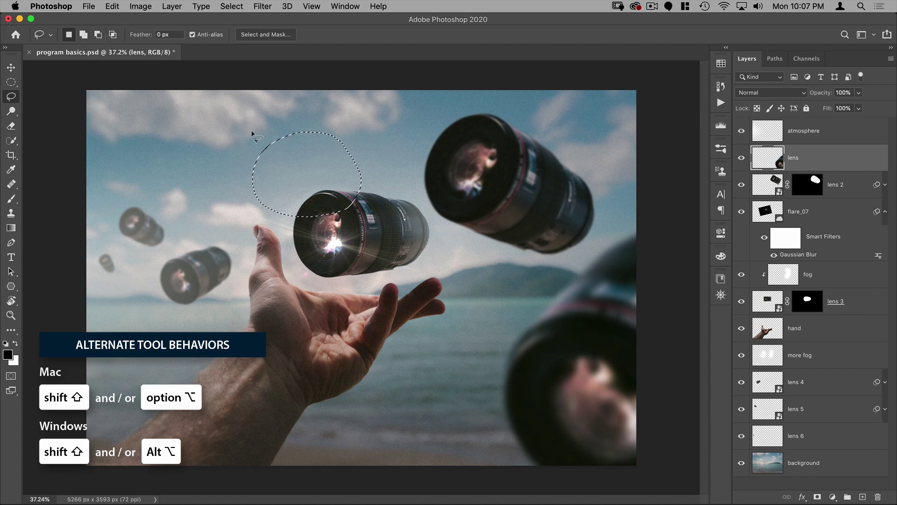
key(shift)
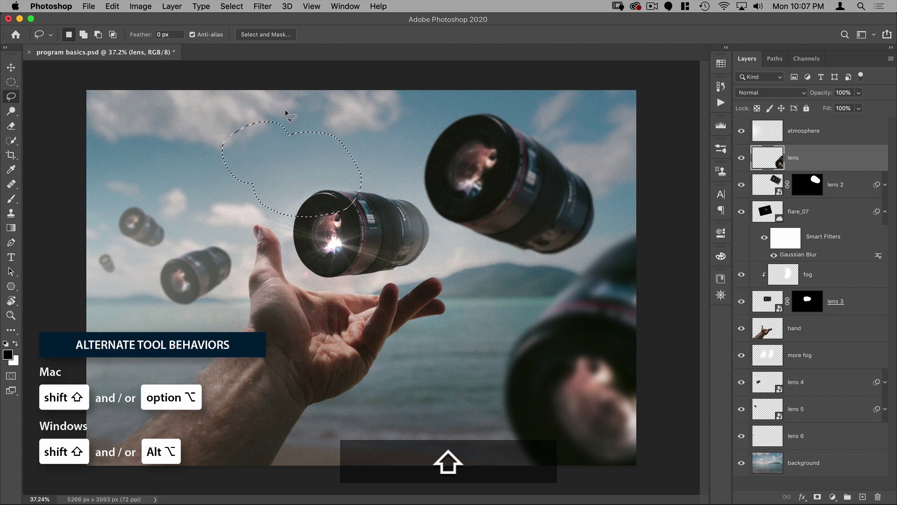
Subtract a Lasso area from the selection's upper edge, intersect the remainder with a rounded Lasso area, and deselect
key(alt)
mouse_move(289, 107)
mouse_down()
mouse_move(261, 123)
mouse_move(264, 155)
mouse_up()
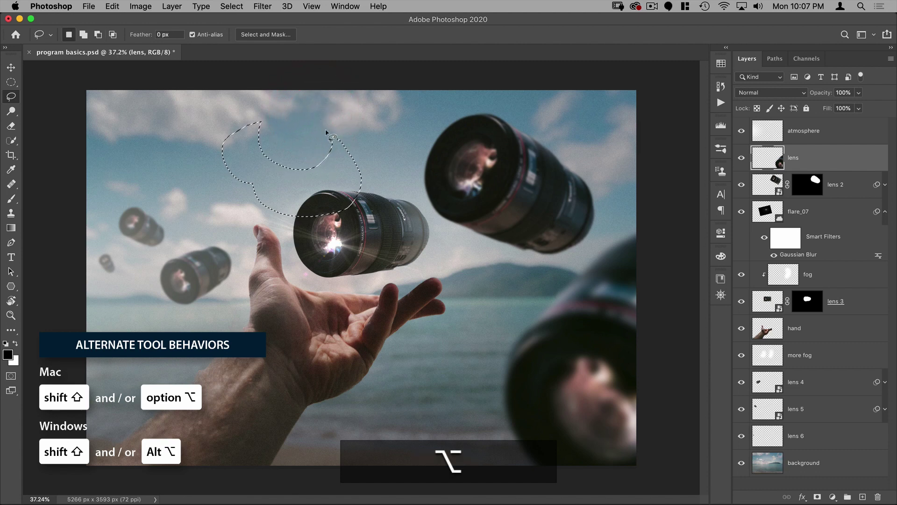
key(shift)
key(alt)
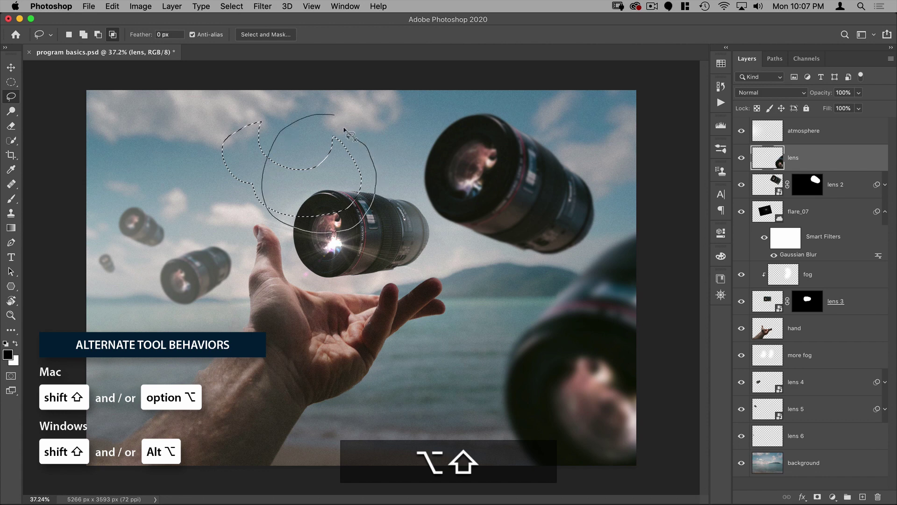
drag(345, 130, 335, 117)
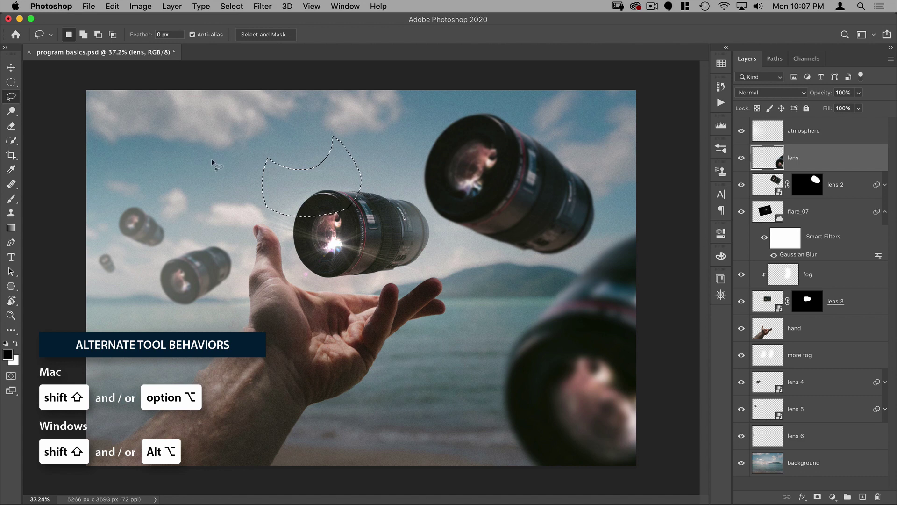
click(257, 138)
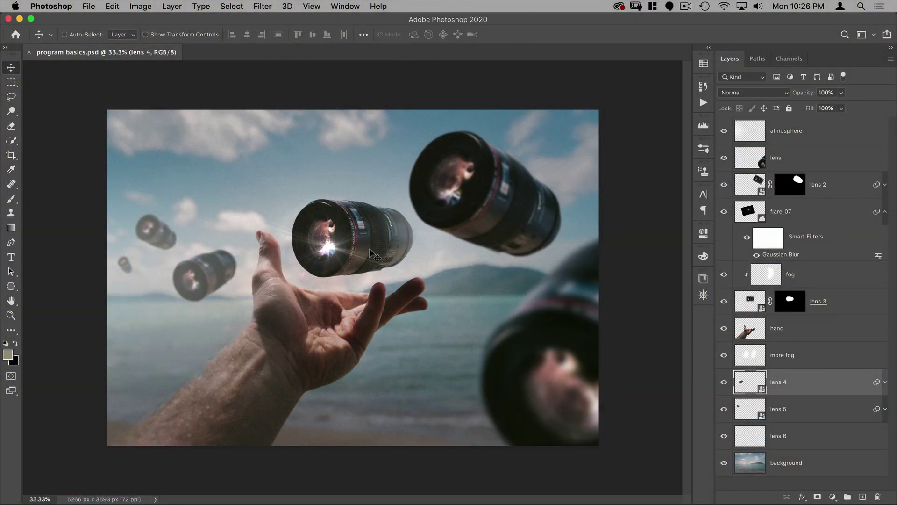
Scrub-zoom in on the middle lens to about 83% with the temporary Zoom tool, and pan back and forth with the temporary Hand tool
key(super+space)
drag(367, 253, 388, 240)
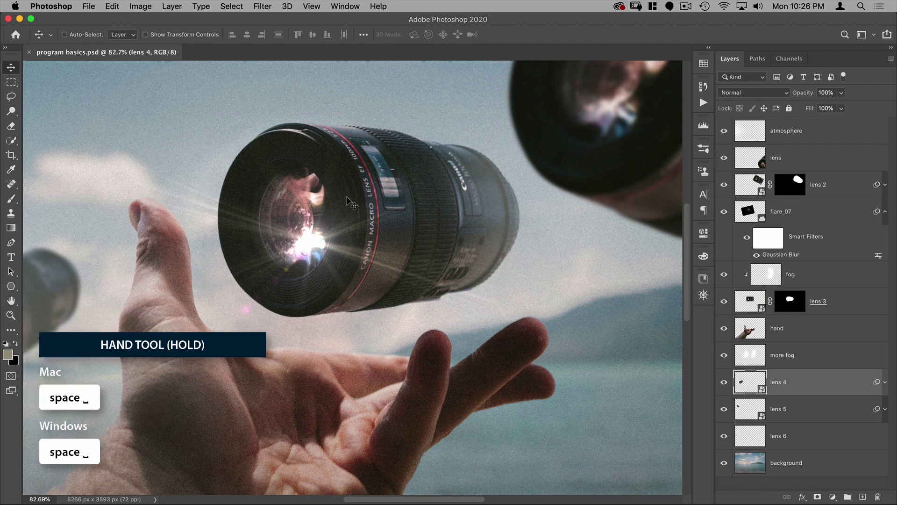
key(space)
drag(366, 200, 210, 214)
drag(282, 215, 434, 215)
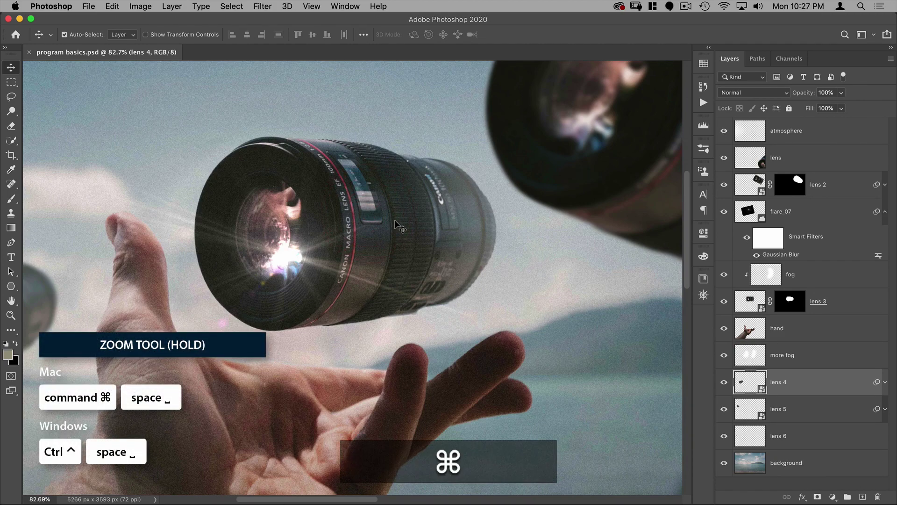
Zoom in on the middle lens to 200% with the temporary Zoom tool and zoom back out in stages to 50%
key(super+space)
drag(383, 227, 345, 232)
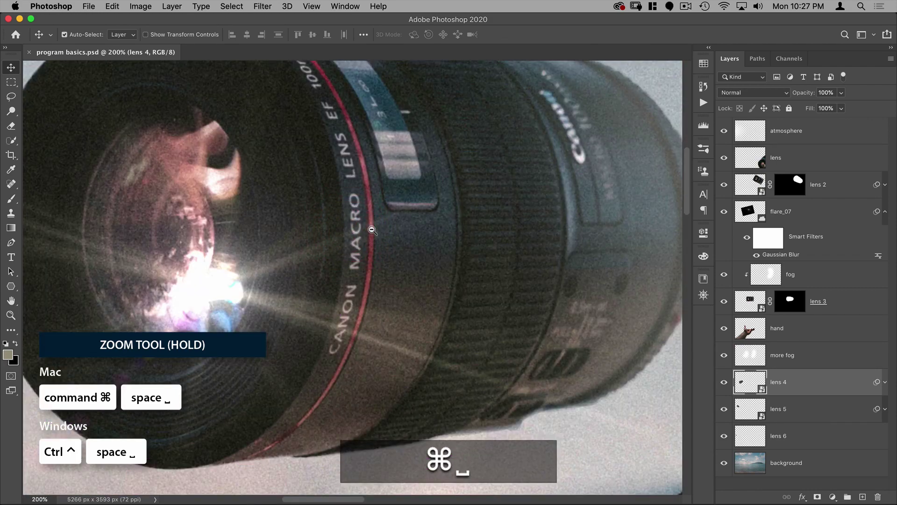
alt+super+click(367, 230)
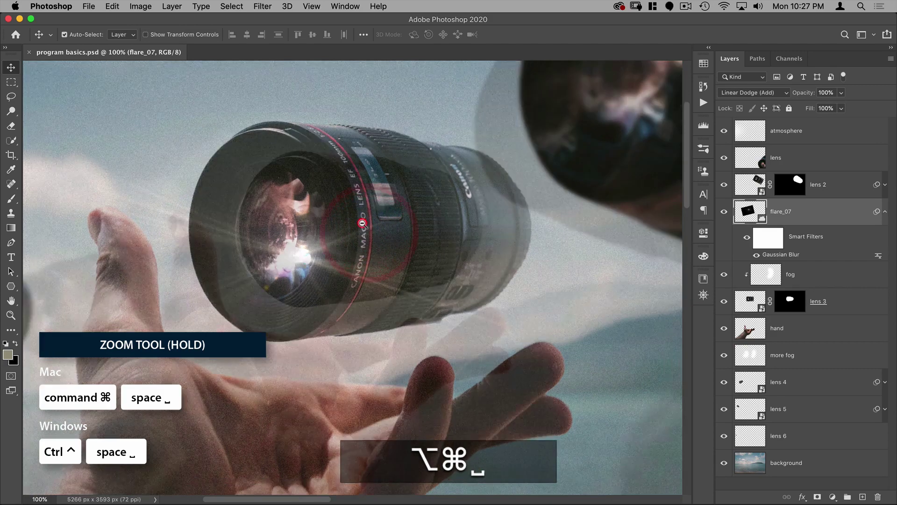
alt+super+click(362, 224)
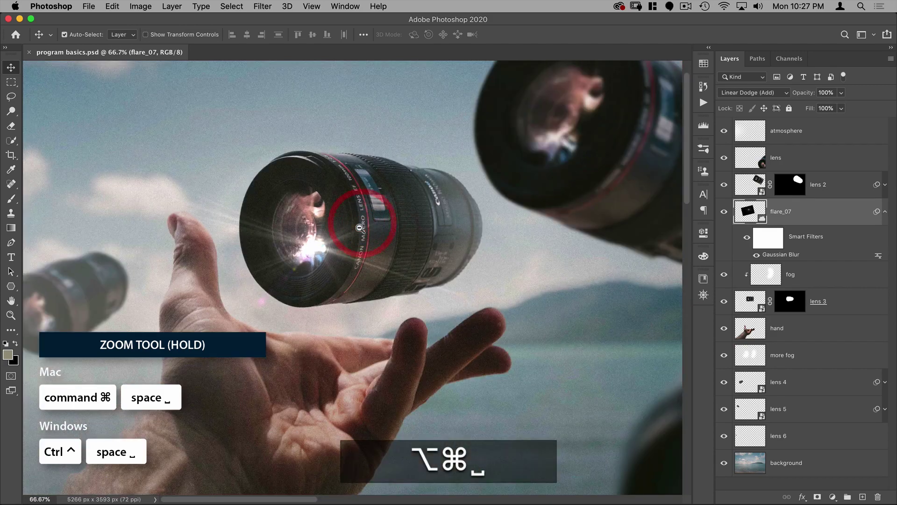
alt+super+click(359, 224)
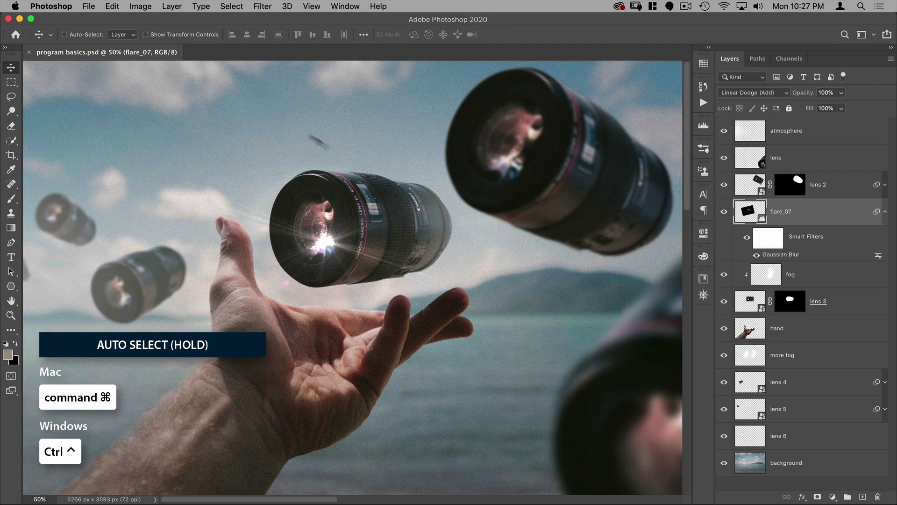
Select the lens layer and move the blurred foreground lens up and left so it overlaps the upper lens
click(789, 157)
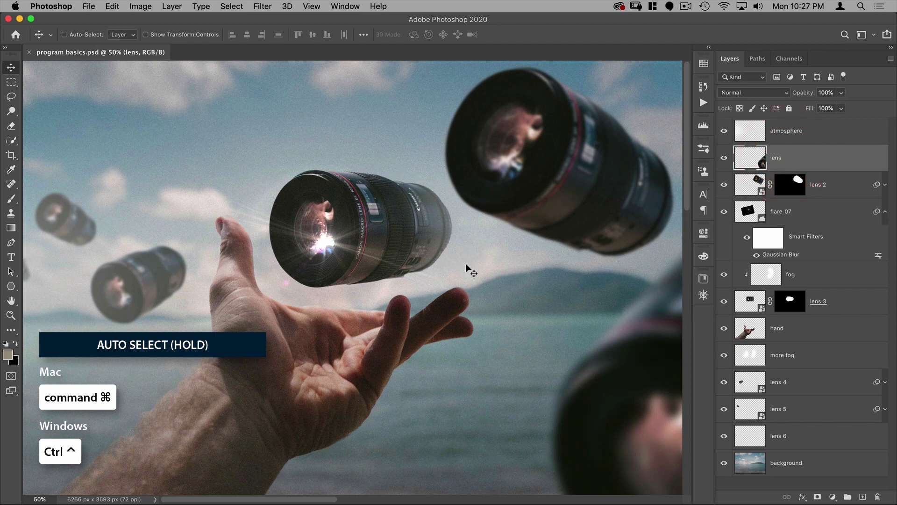
drag(468, 267, 347, 228)
Turn on Auto-Select for the Move tool and shift the flare on the middle lens and the lens 2 object slightly left
click(82, 34)
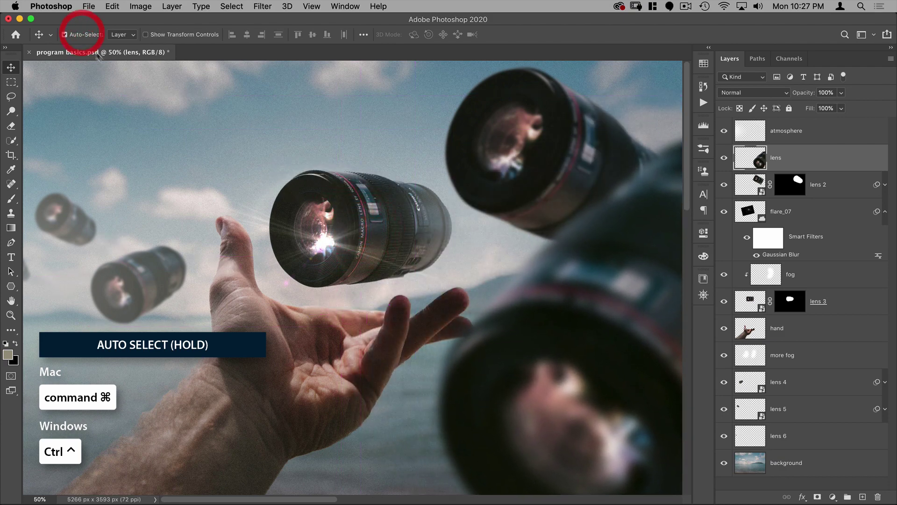
mouse_move(386, 210)
mouse_down()
mouse_move(355, 177)
mouse_move(271, 157)
mouse_move(317, 163)
mouse_move(393, 206)
mouse_move(374, 201)
mouse_up()
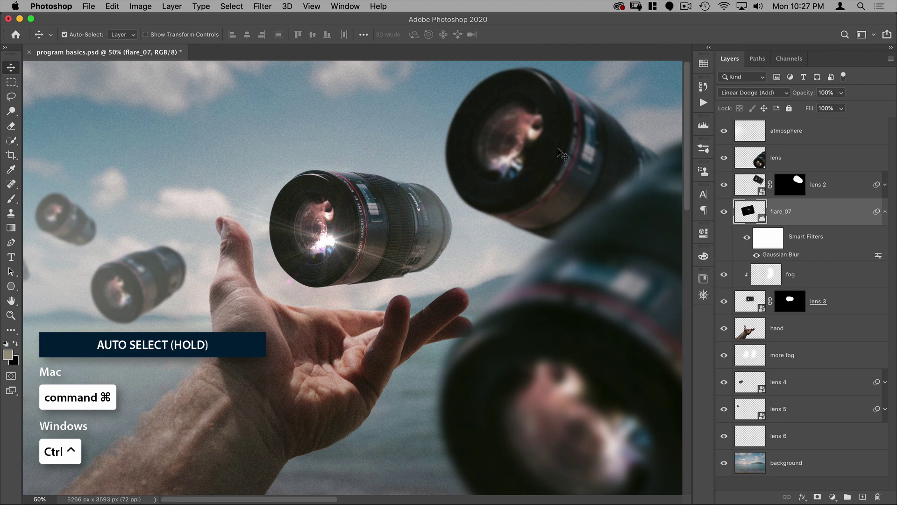
drag(559, 152, 537, 148)
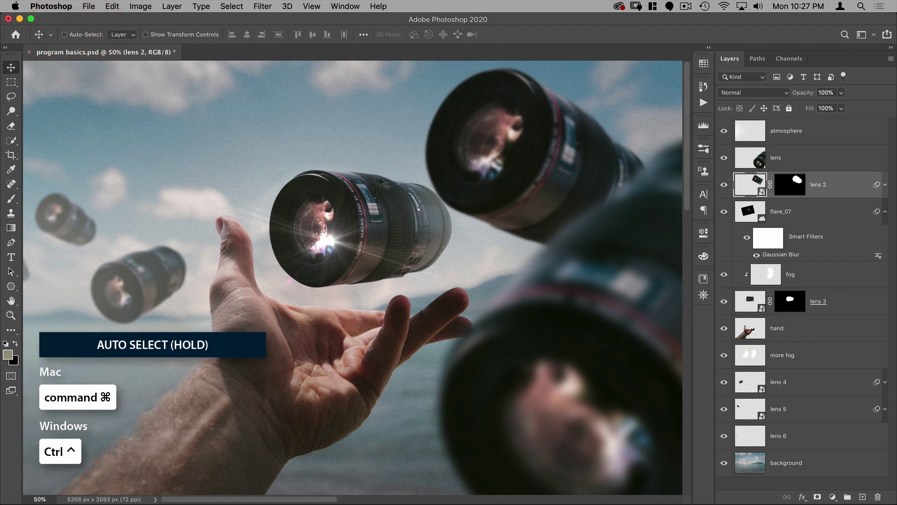
Use temporary Auto-Select to pick lens 2 and the blurred foreground lens, and move the foreground lens back toward the image's lower-right corner
super+click(546, 165)
super+click(577, 360)
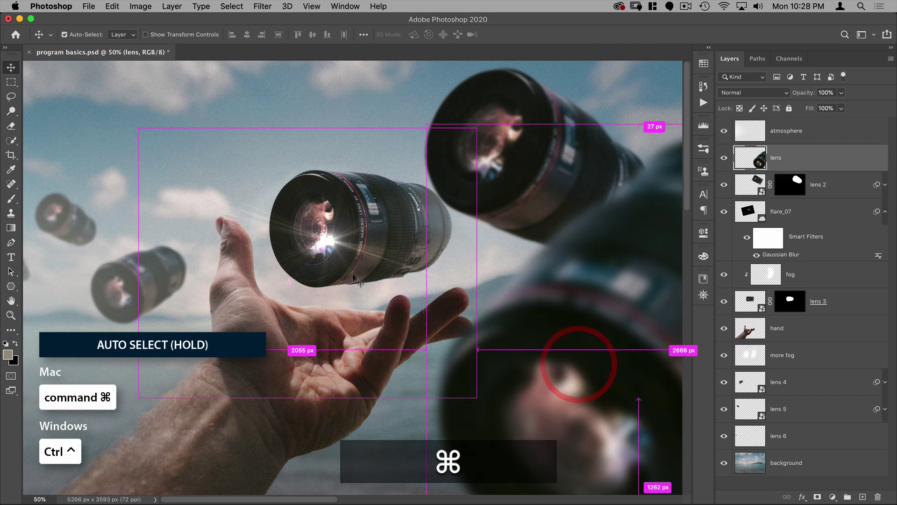
drag(537, 323, 597, 371)
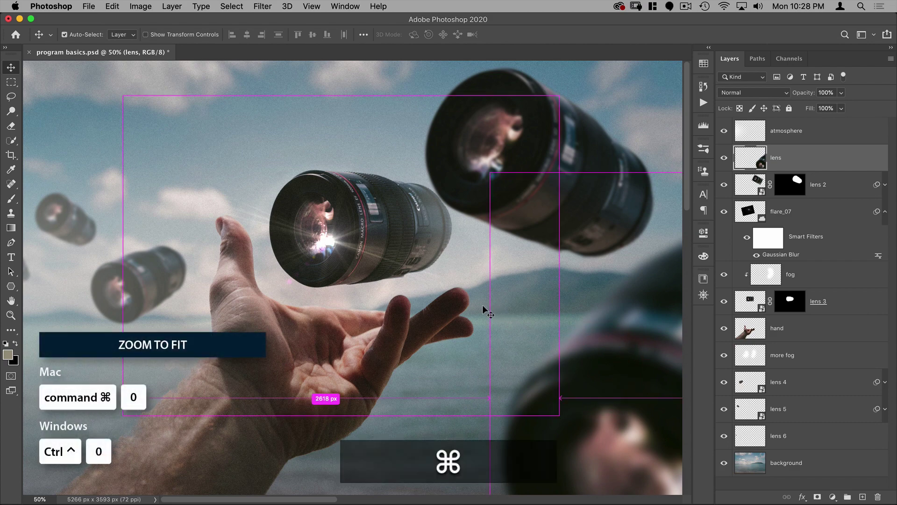
Fit the image in view, scrub-zoom into the middle lens's flare to about 460%, fit the image again, and view it at 100%
key(super+0)
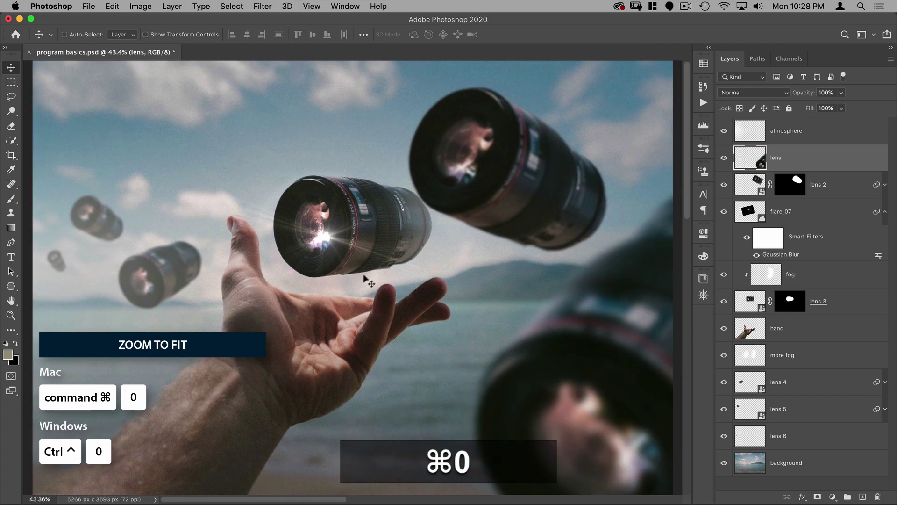
key(super+space)
drag(322, 246, 421, 217)
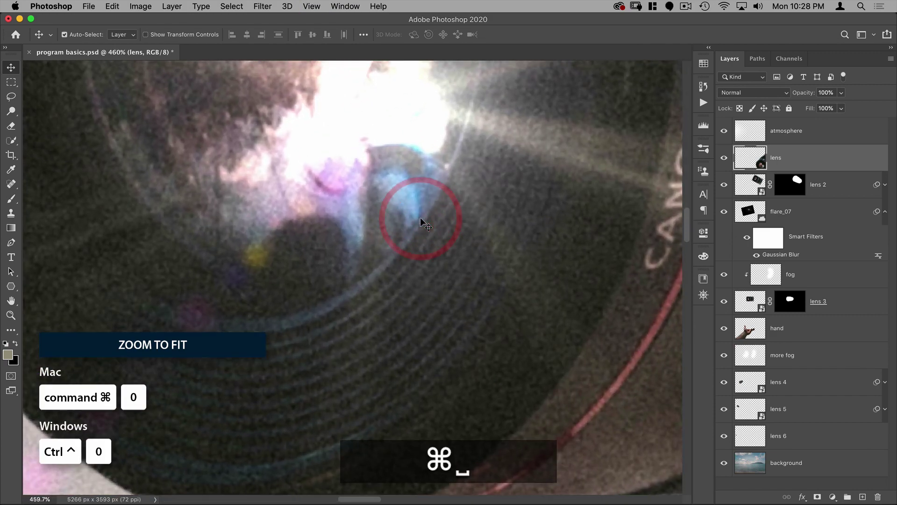
key(super+0)
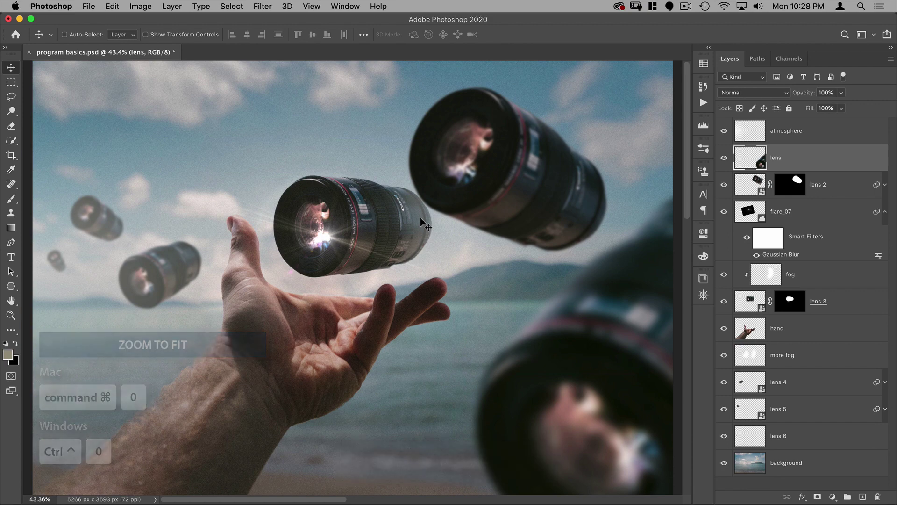
key(super+1)
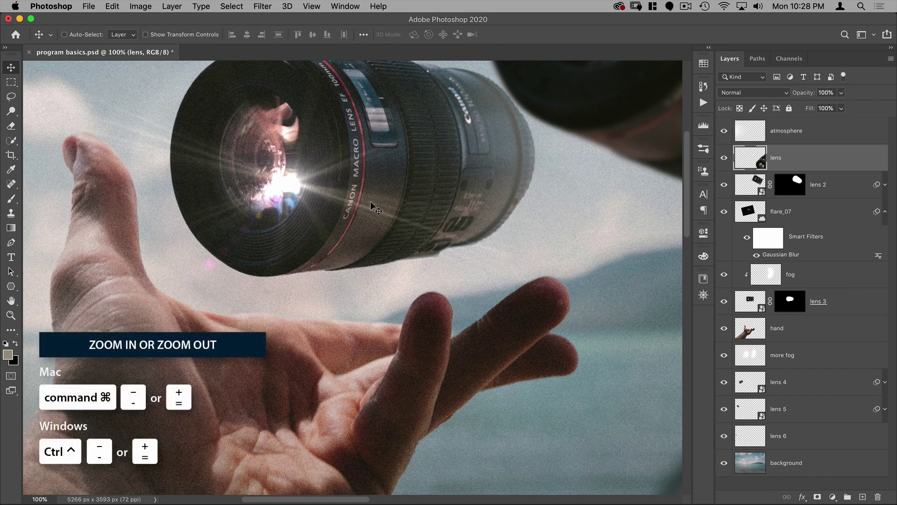
Zoom the image in to 300%, and zoom back out to 50%
key(super+equal)
key(super+equal)
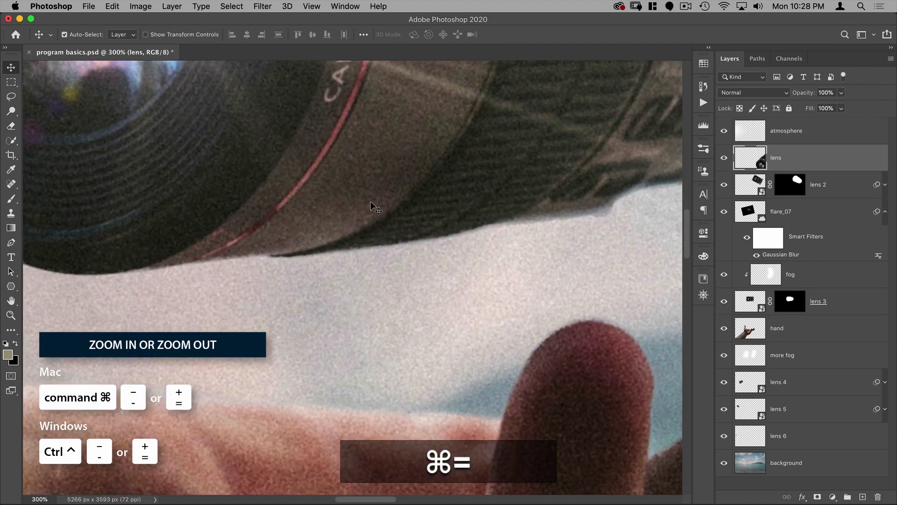
key(super+minus)
key(super+minus)
key(super+minus)
key(super+minus)
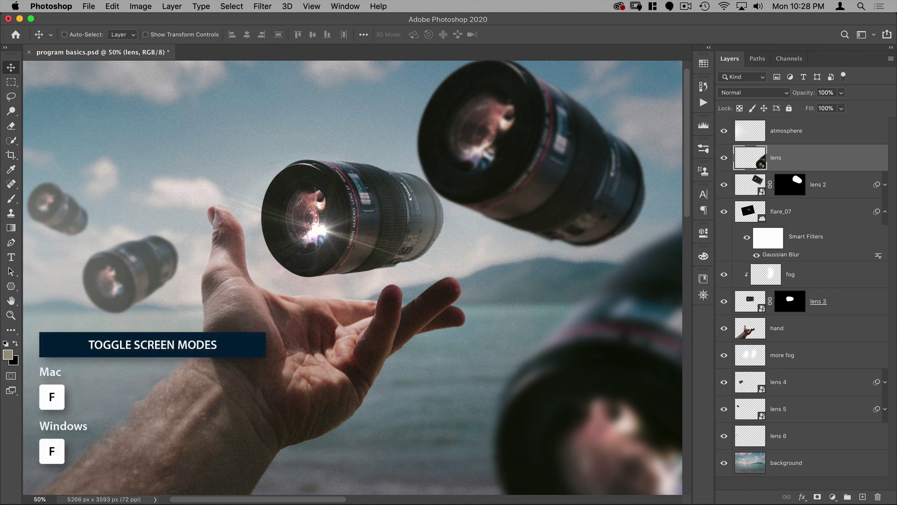
Cycle the screen modes through full screen with menu bar, panning the image there, and full screen, back to standard mode
click(10, 392)
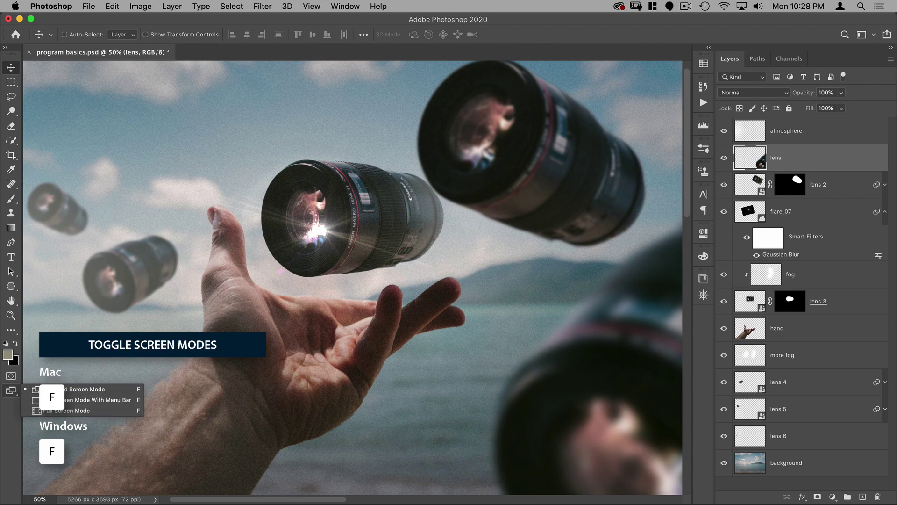
click(206, 330)
click(314, 305)
key(f)
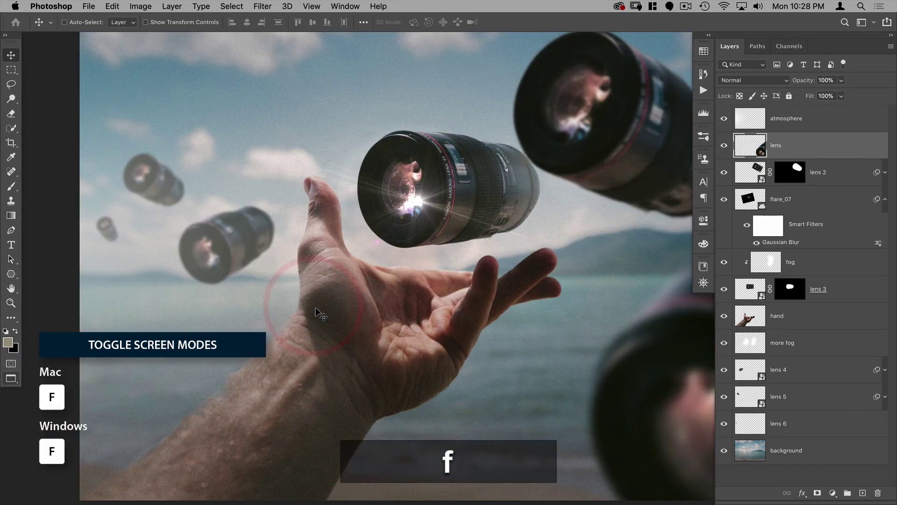
key(space)
drag(424, 284, 354, 335)
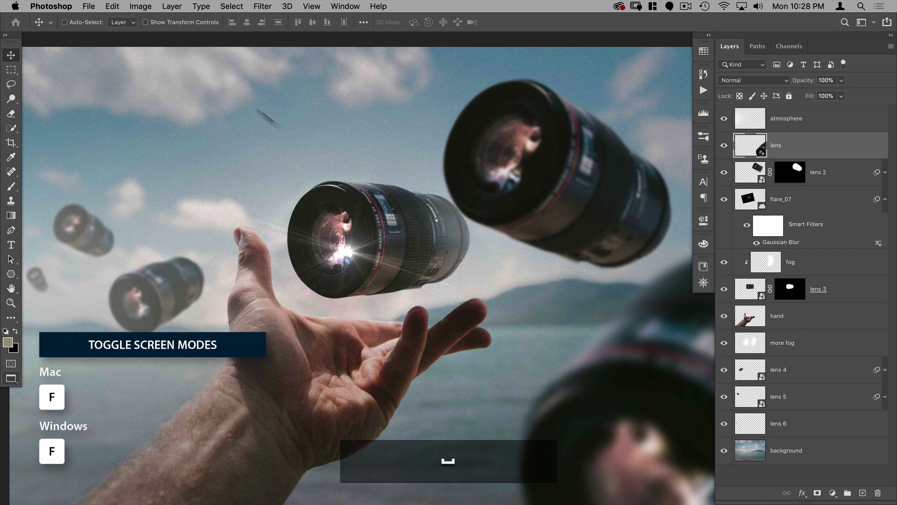
key(f)
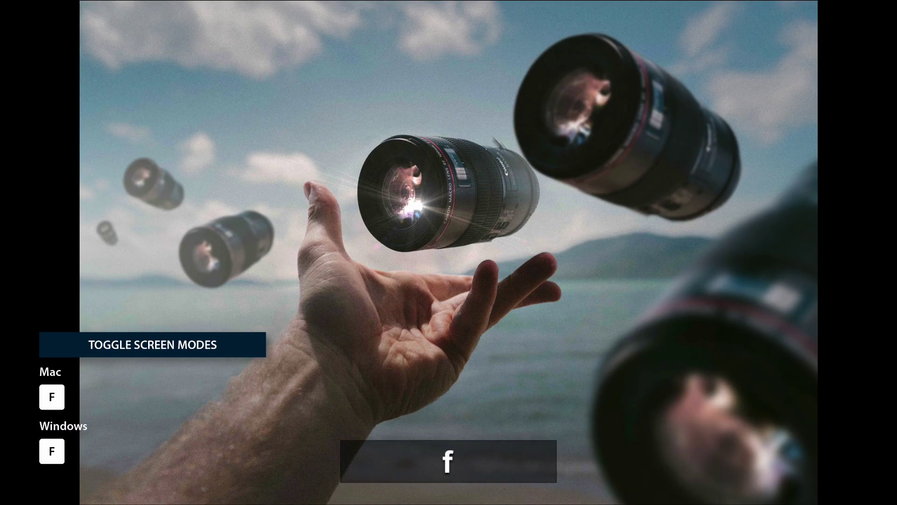
key(f)
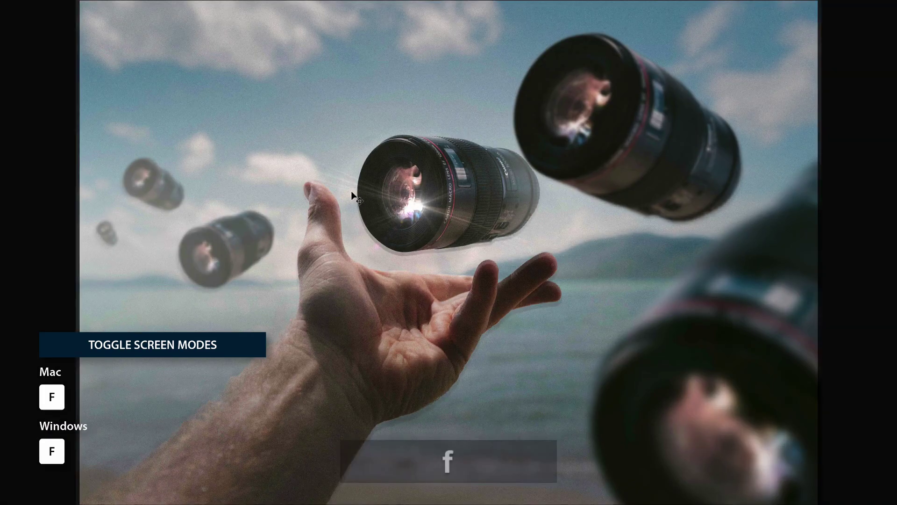
Hide all palettes and tools around the image, and show them again
key(super+space)
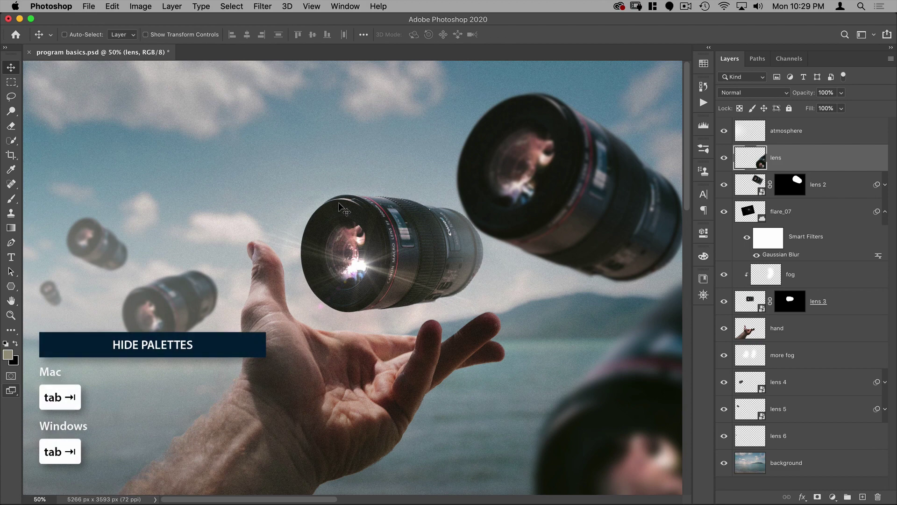
key(Tab)
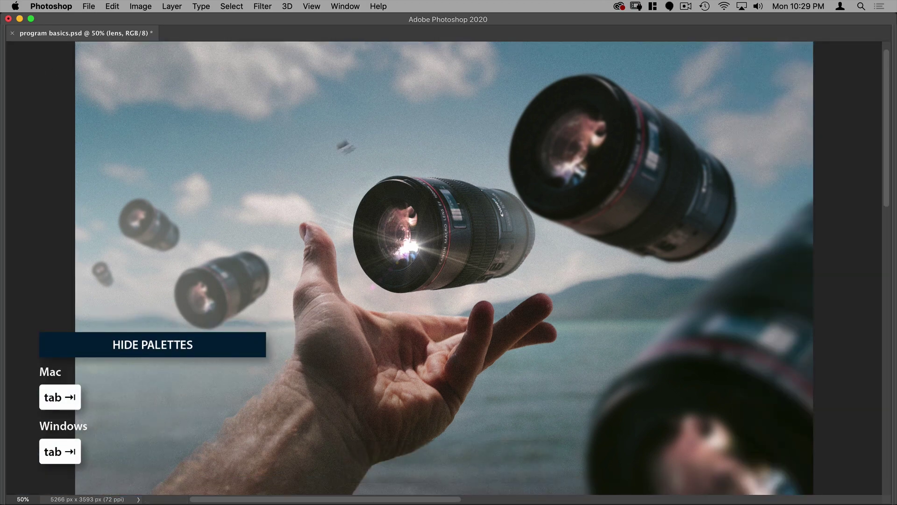
key(Tab)
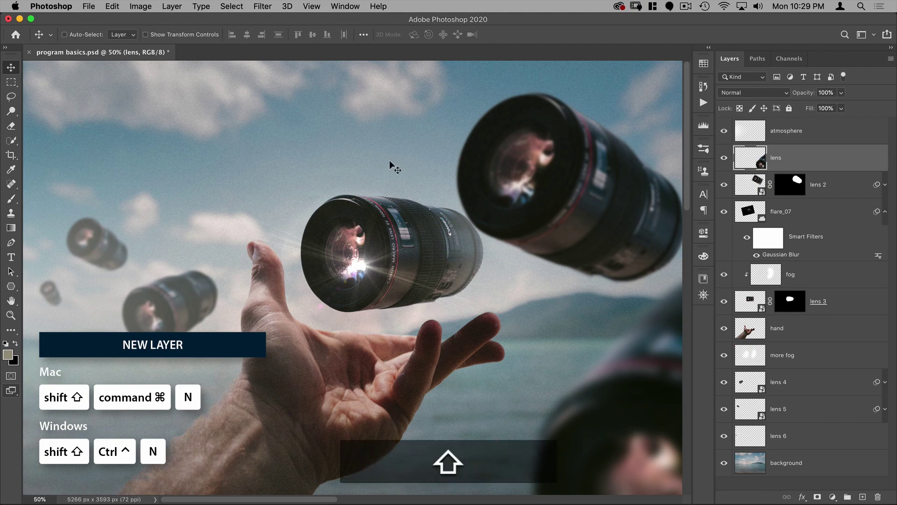
Bring up the New Layer dialog, move it aside and dismiss it without creating a layer
key(shift+super+n)
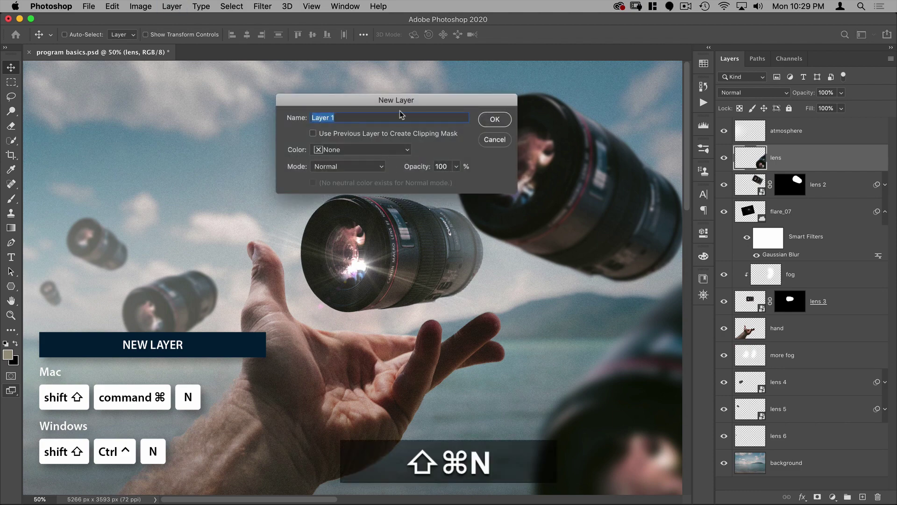
drag(486, 102, 464, 91)
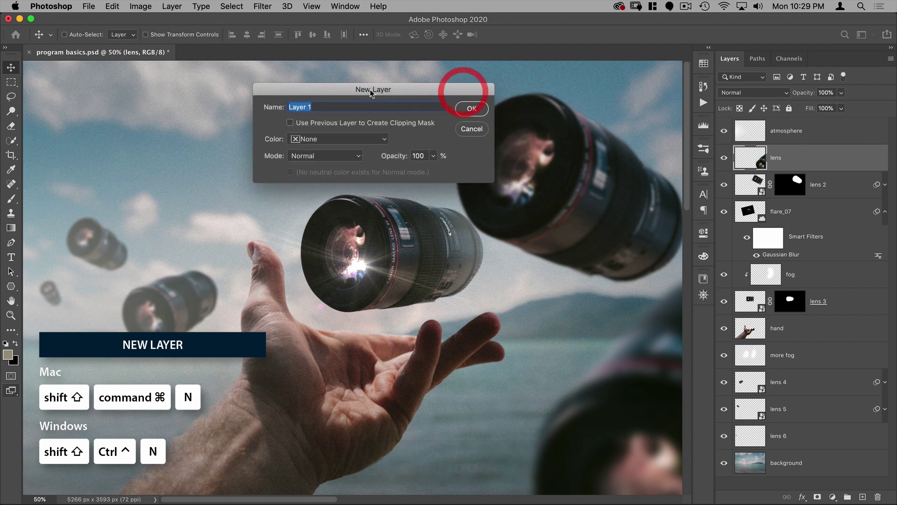
click(472, 128)
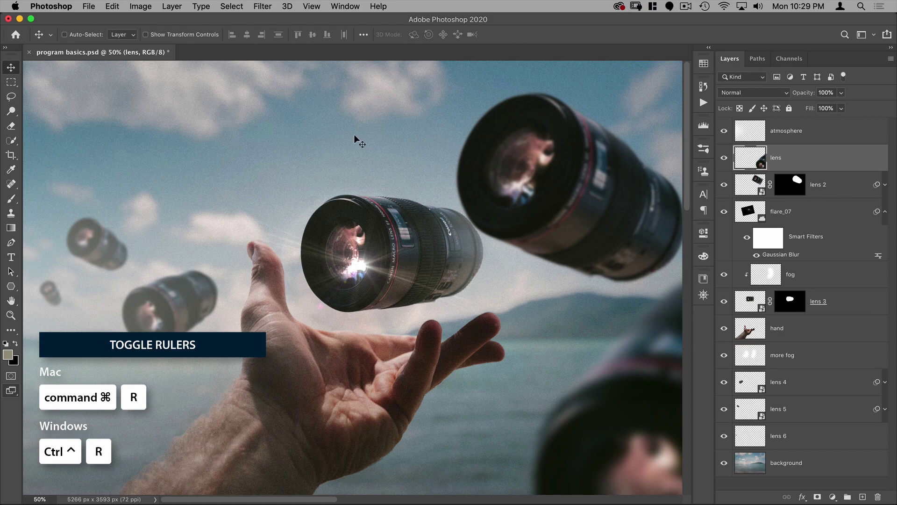
Show the rulers around the canvas, and hide them again
key(super)
key(super+r)
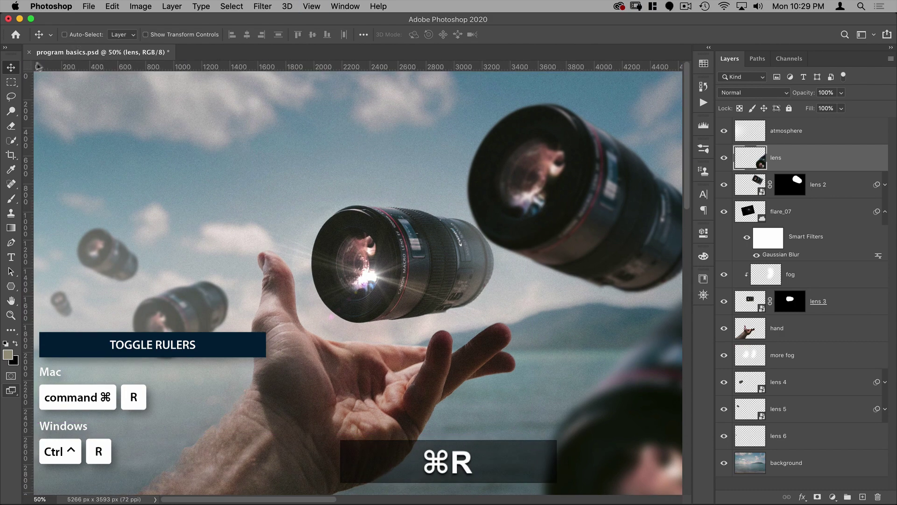
key(super)
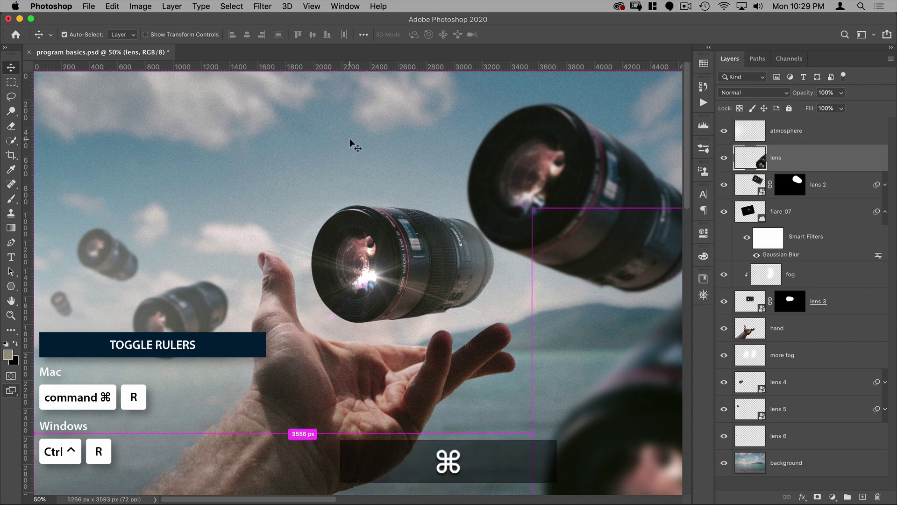
key(super+r)
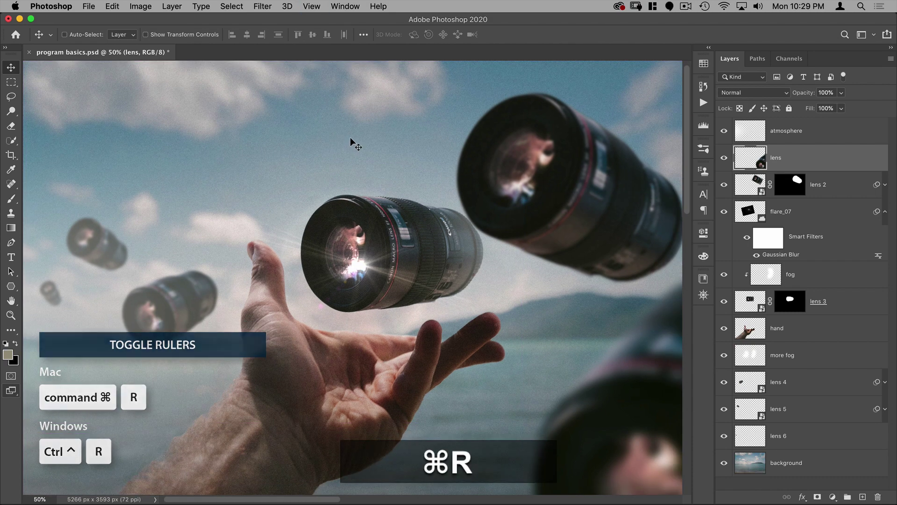
key(super)
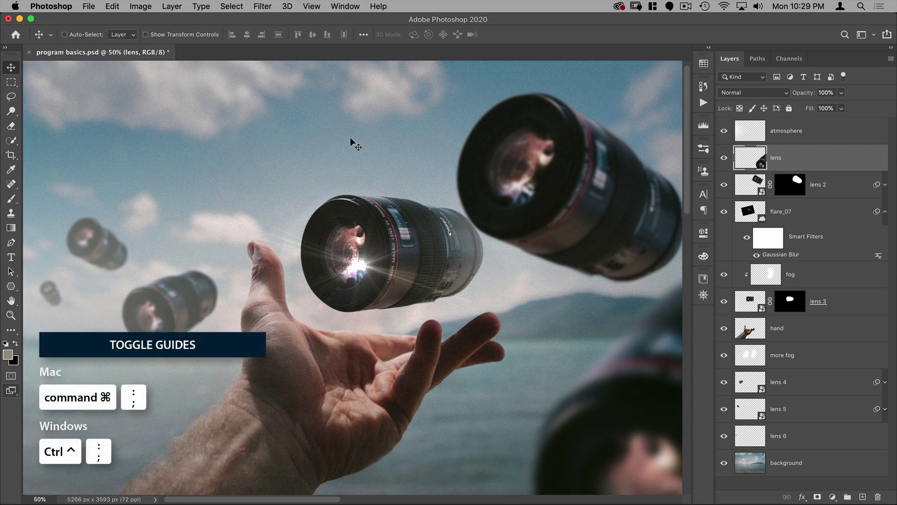
Show the guides over the image, hide them, and turn them back on
key(super+semicolon)
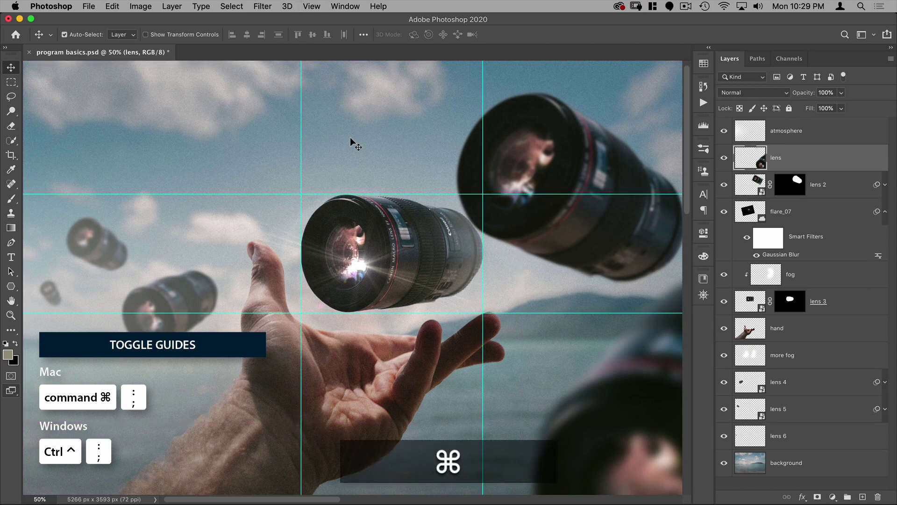
key(super+semicolon)
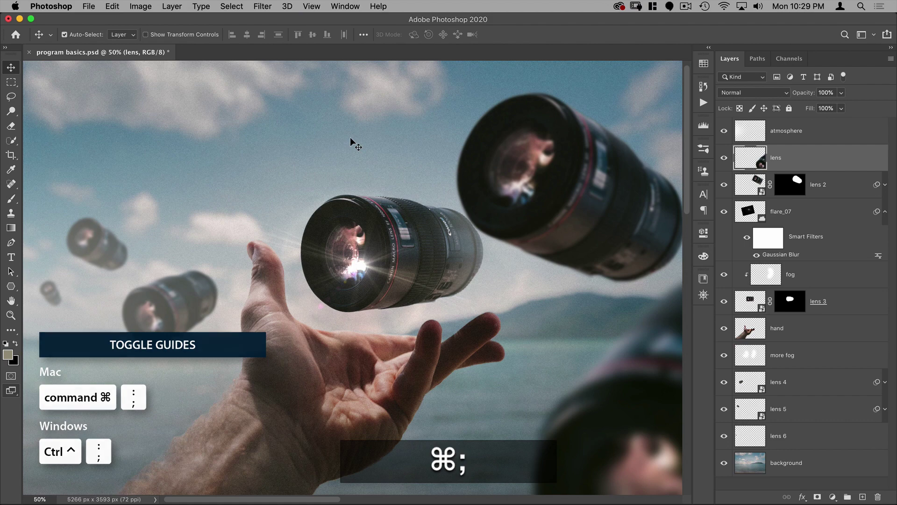
key(super+semicolon)
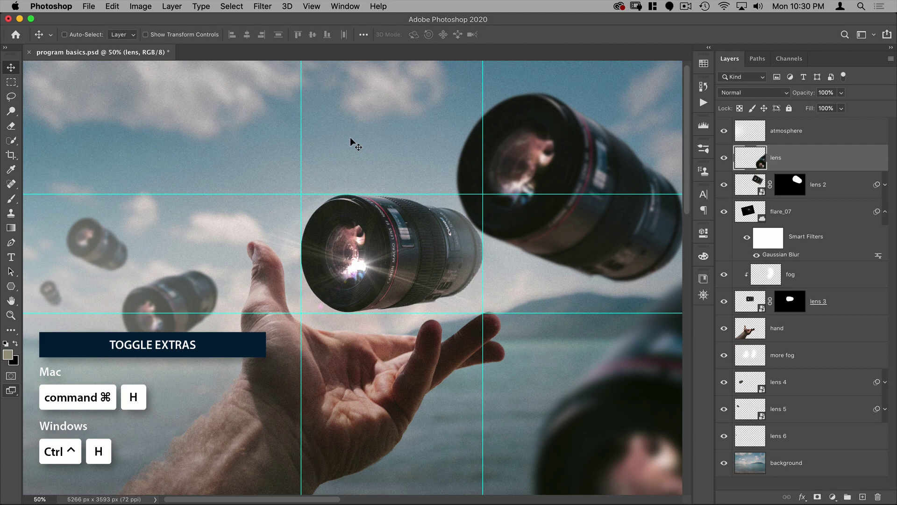
Toggle the extras off and on, leaving them hidden along with the guides
key(super+h)
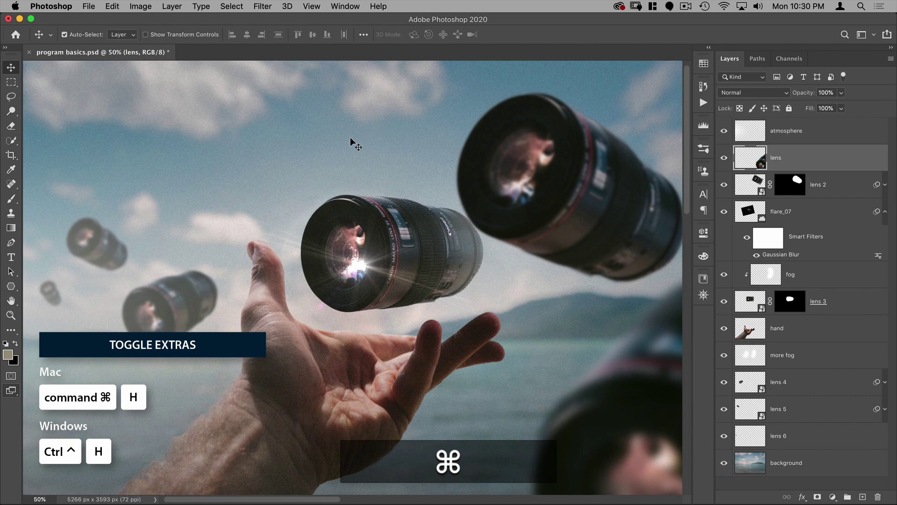
key(super+h)
key(super+h)
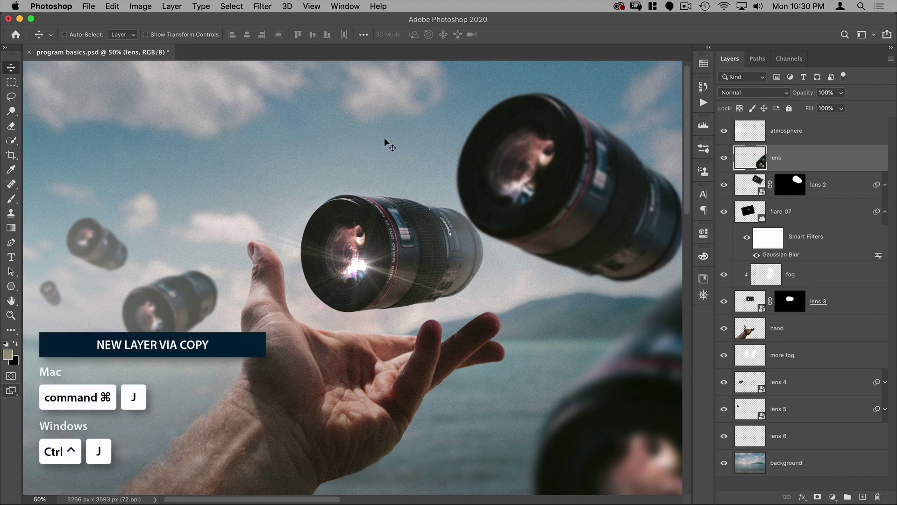
Fit the image in view, duplicate the whole lens layer via copy, and delete the duplicate
key(super+0)
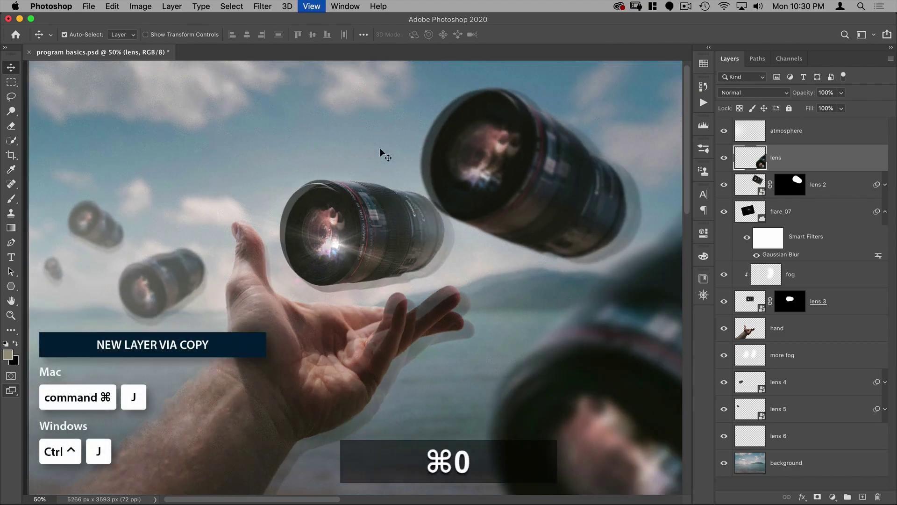
key(super)
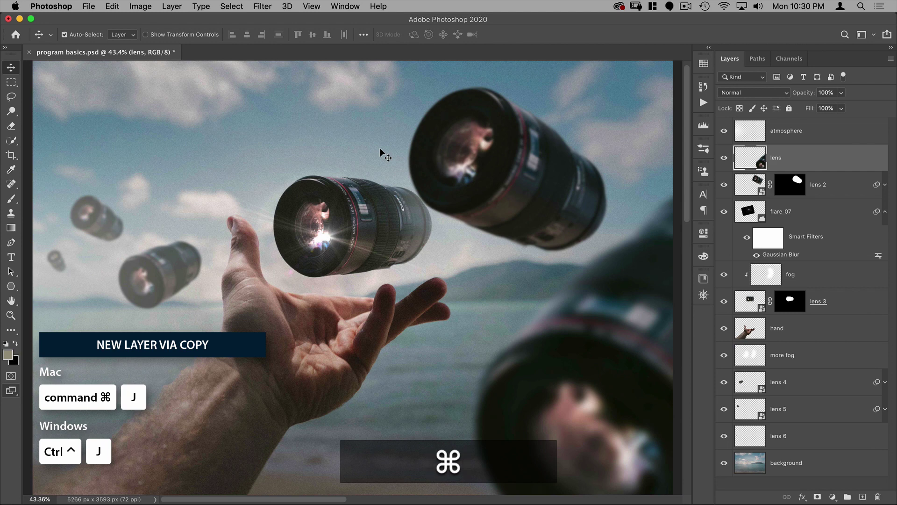
key(super+j)
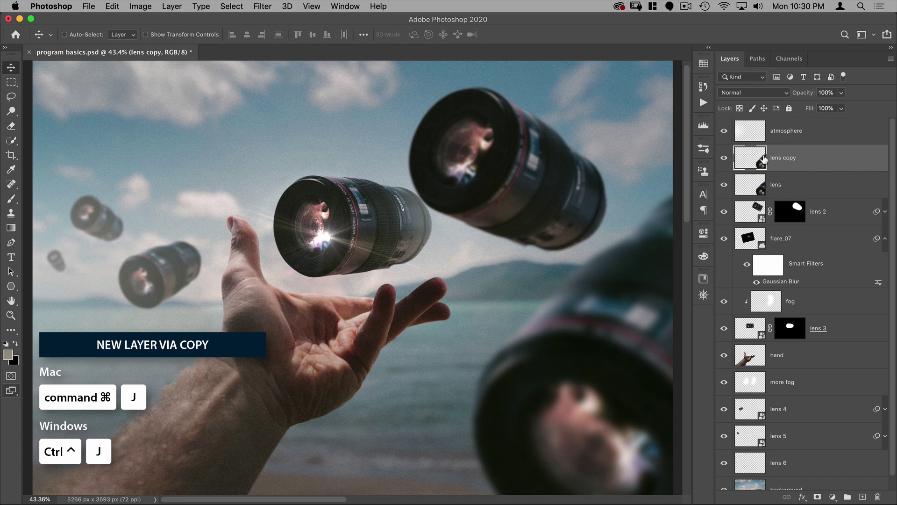
click(776, 187)
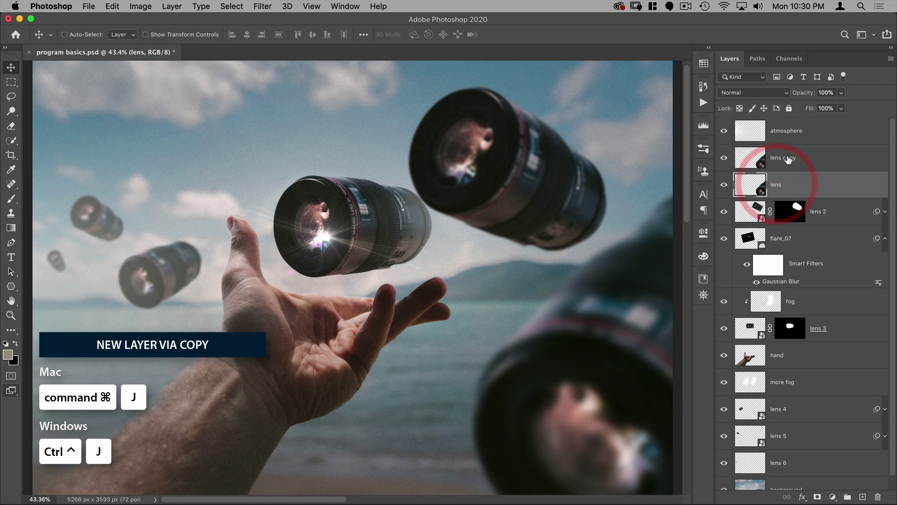
drag(777, 187, 878, 497)
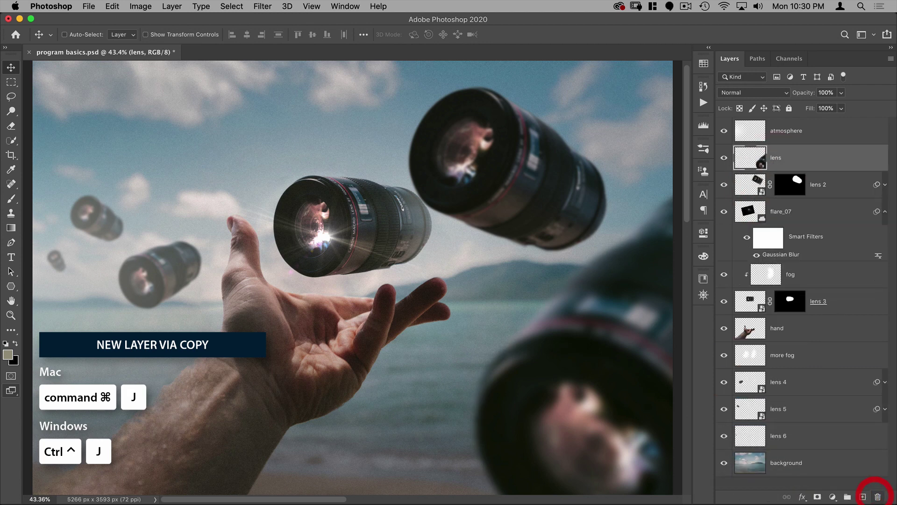
Marquee-select a rectangle from the middle lens to the blurred foreground lens and copy that part of the lens layer to a new layer
click(12, 82)
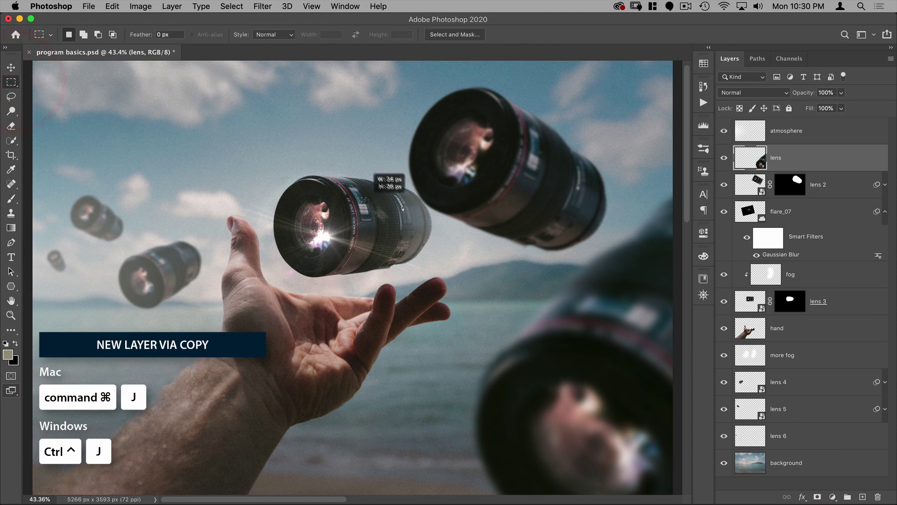
drag(361, 198, 603, 428)
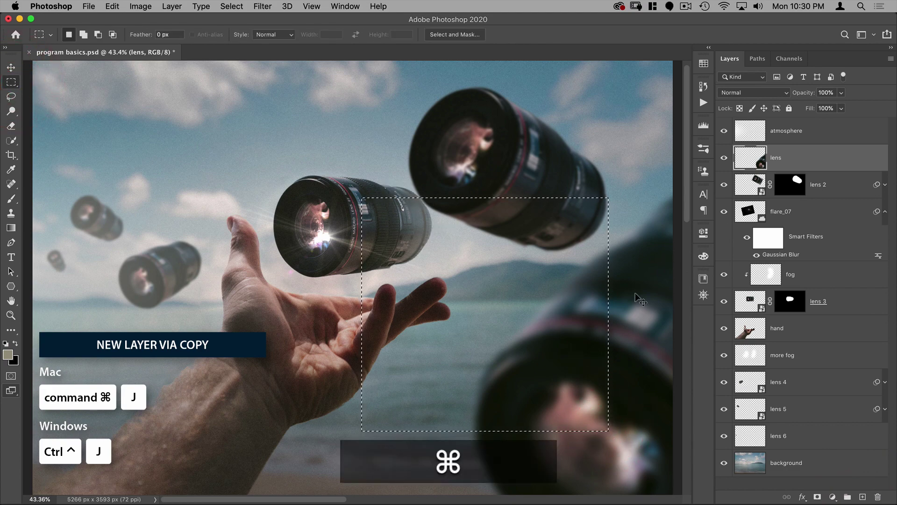
key(super+j)
Isolate the copied lens piece's layer, restore the visibility of all layers, and delete the copied piece's layer
alt+click(724, 157)
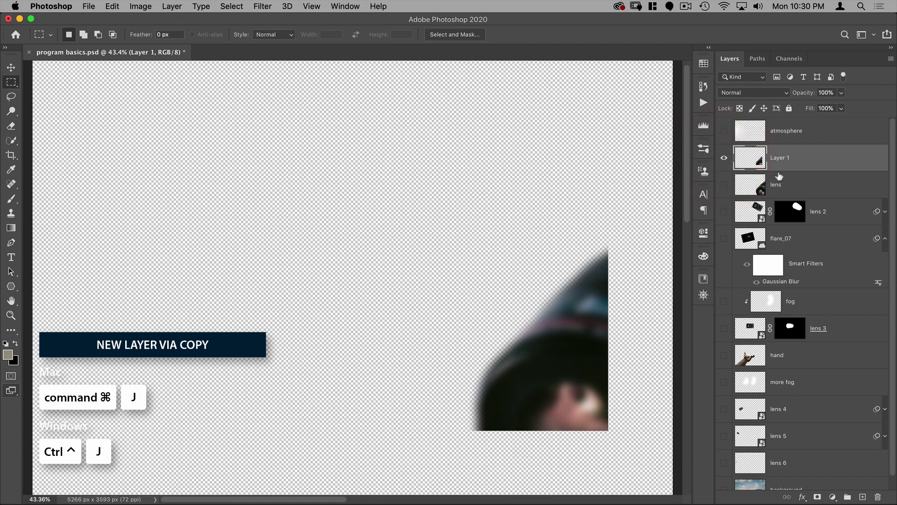
alt+click(724, 158)
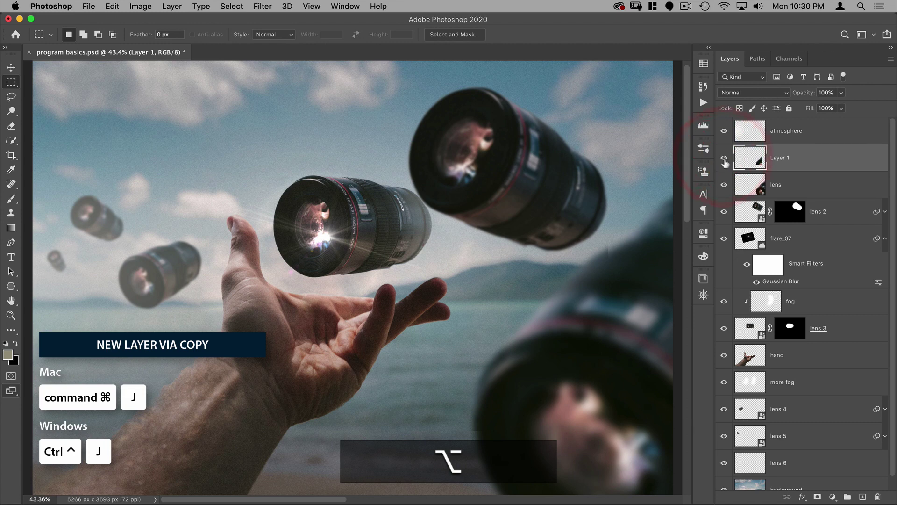
drag(822, 160, 877, 496)
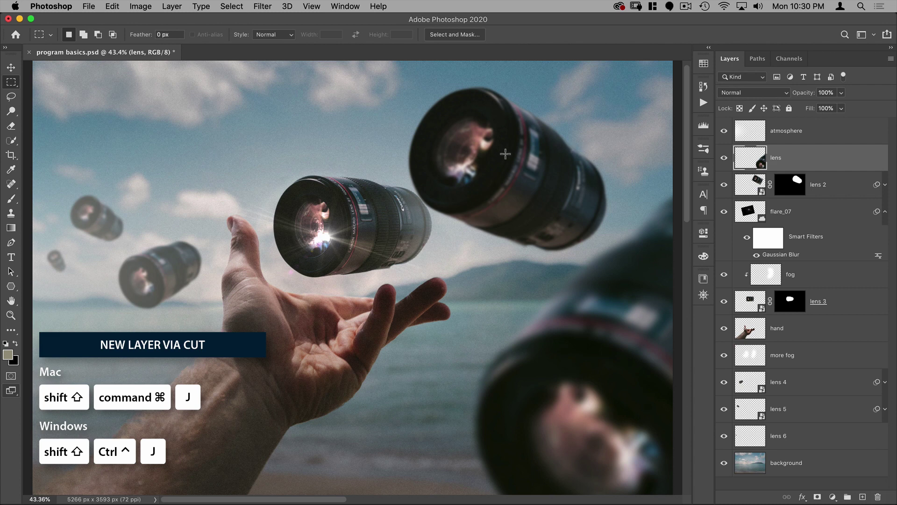
Marquee-select a rectangle, move the selection over the blurred foreground lens's upper edge, and cut that part of the lens layer to a new layer
drag(359, 122, 525, 273)
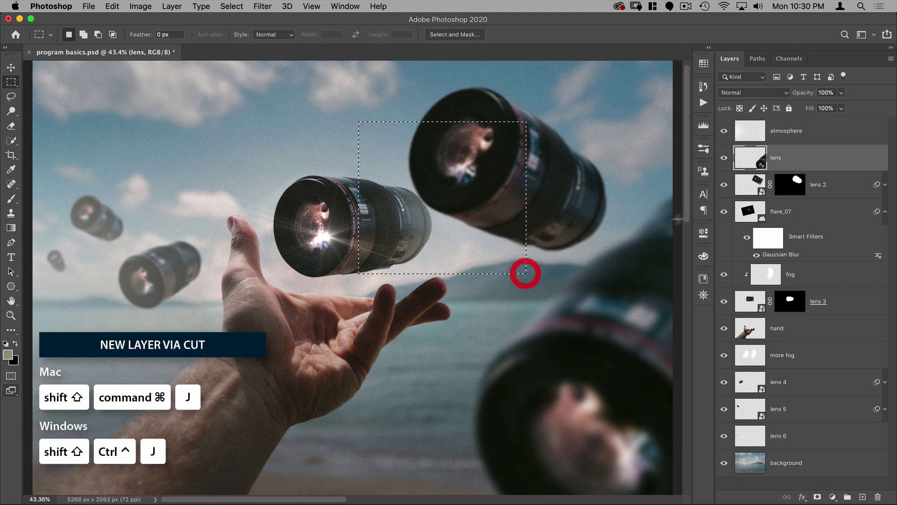
click(747, 180)
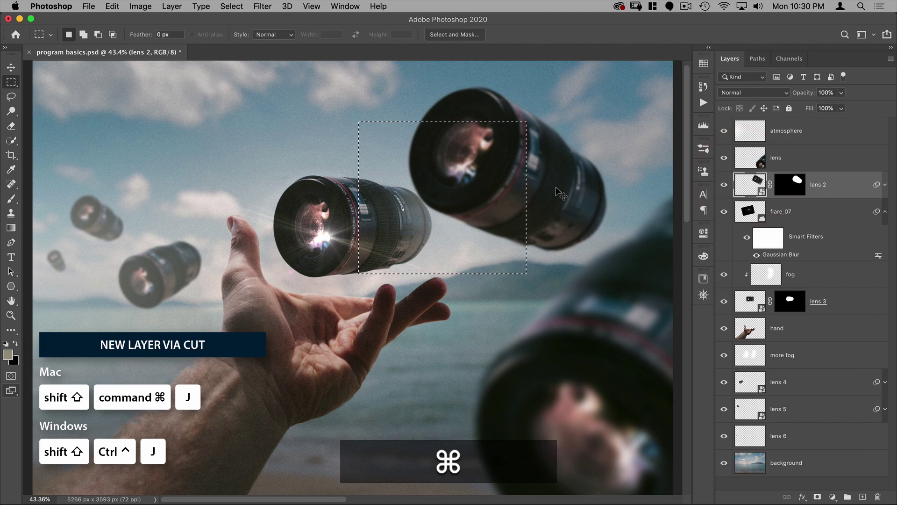
key(shift+super+j)
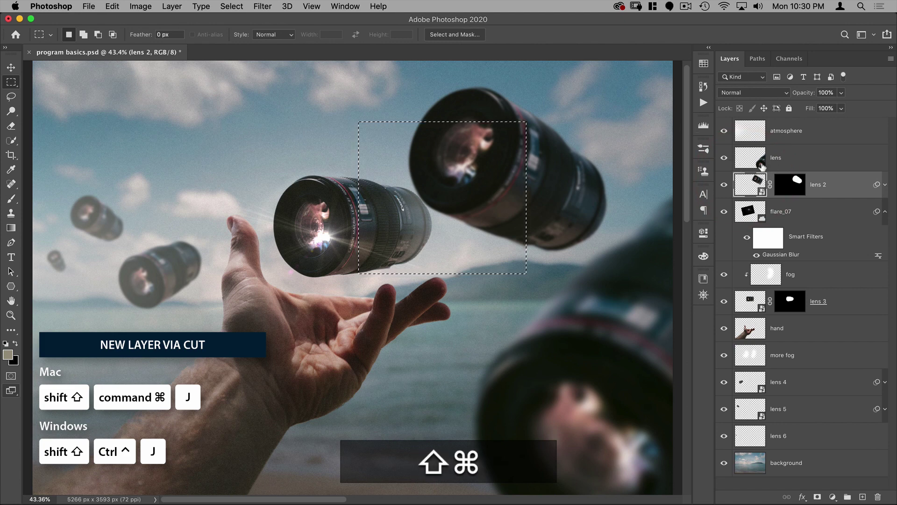
click(767, 164)
drag(486, 194, 550, 322)
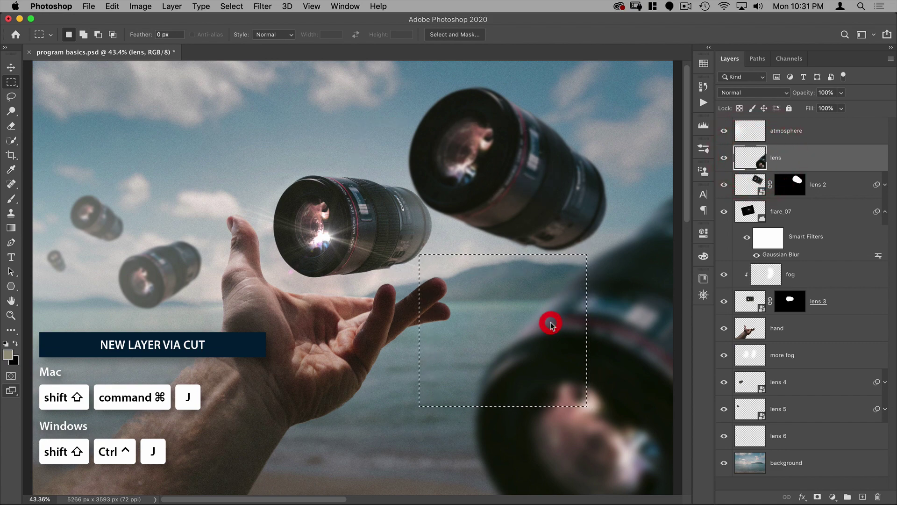
key(shift+super+j)
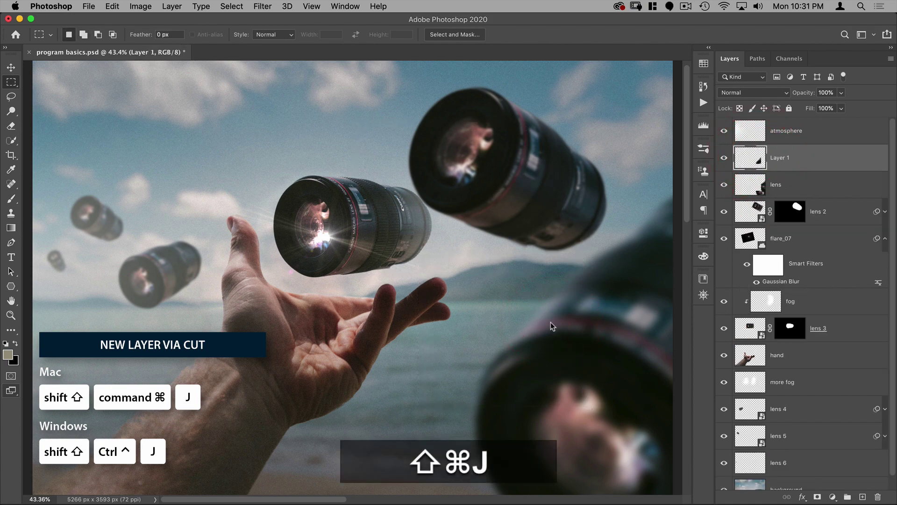
Isolate the cut piece's layer and the remaining lens layer in turn, restoring the visibility of all layers after each
alt+click(724, 158)
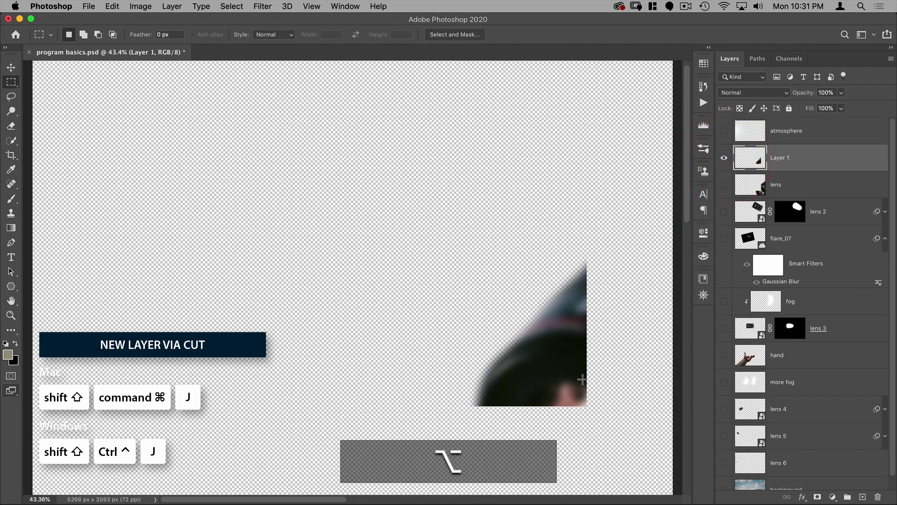
alt+click(724, 157)
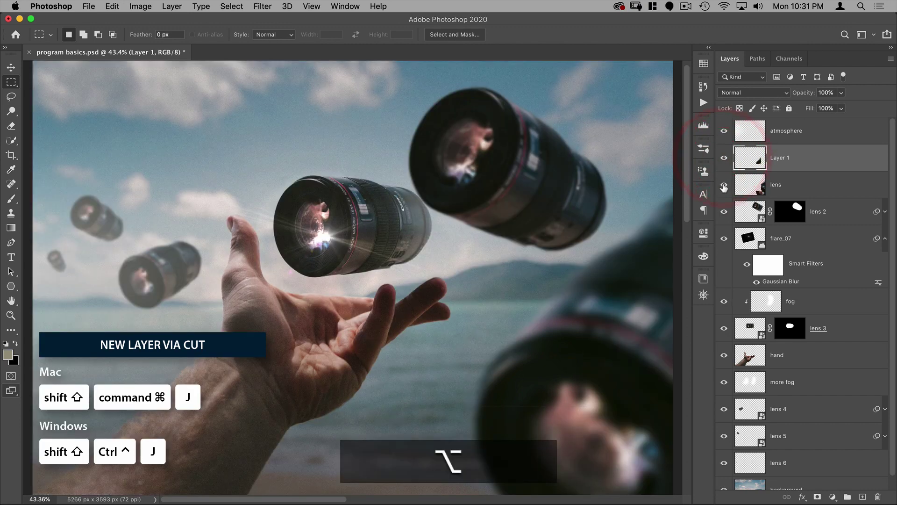
alt+click(724, 185)
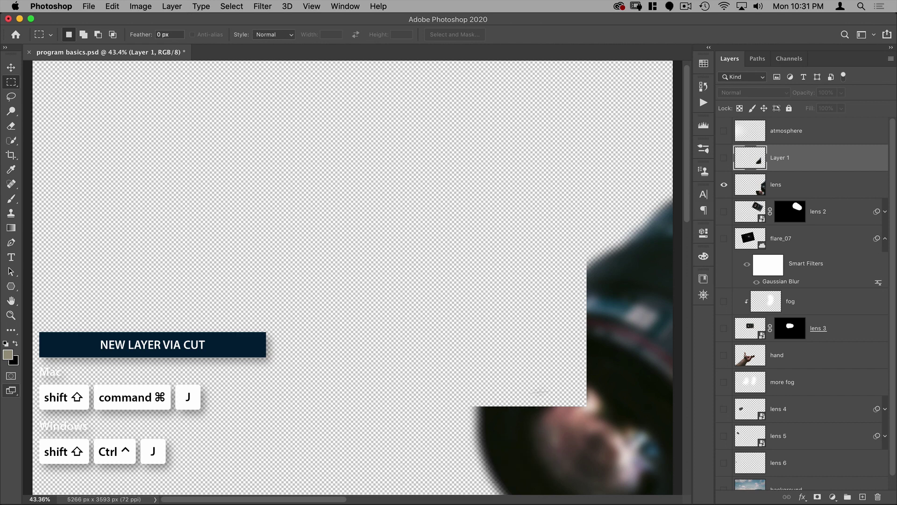
alt+click(724, 184)
Undo the layer via cut so the lens layer is whole again, and clear the selection
key(alt+super+z)
key(super+z)
key(super+z)
key(super+z)
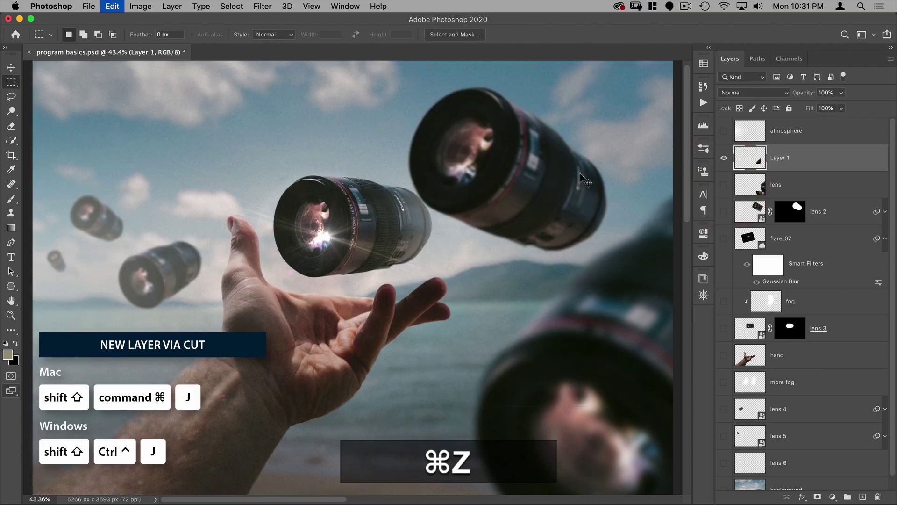
key(super+d)
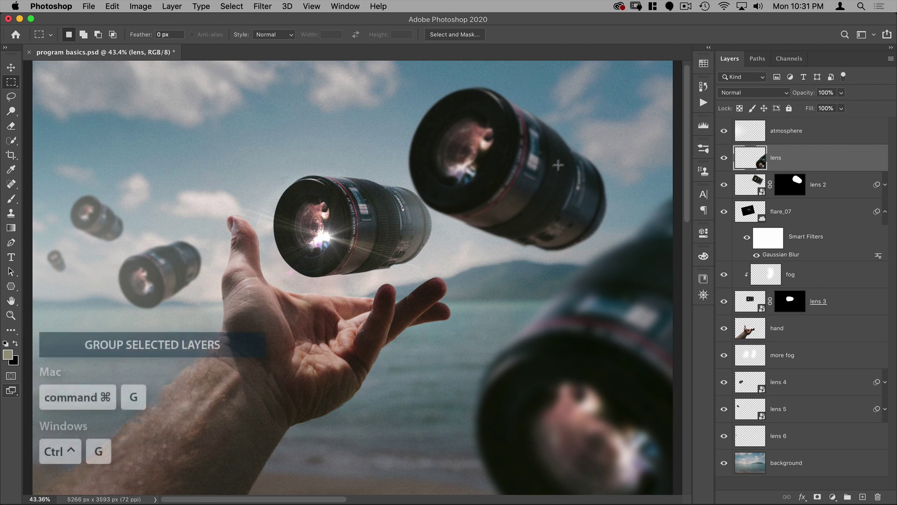
Activate the Move tool, group the lens layer on its own, and undo the grouping
key(v)
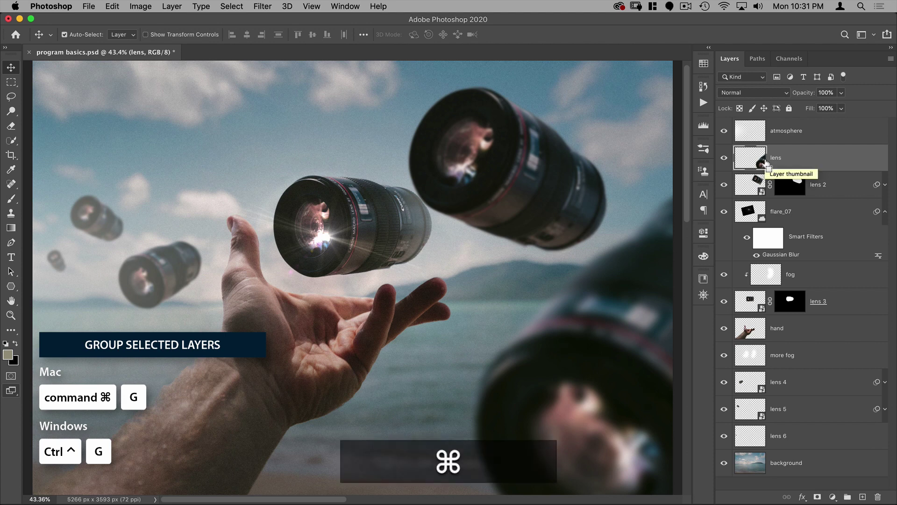
key(super+g)
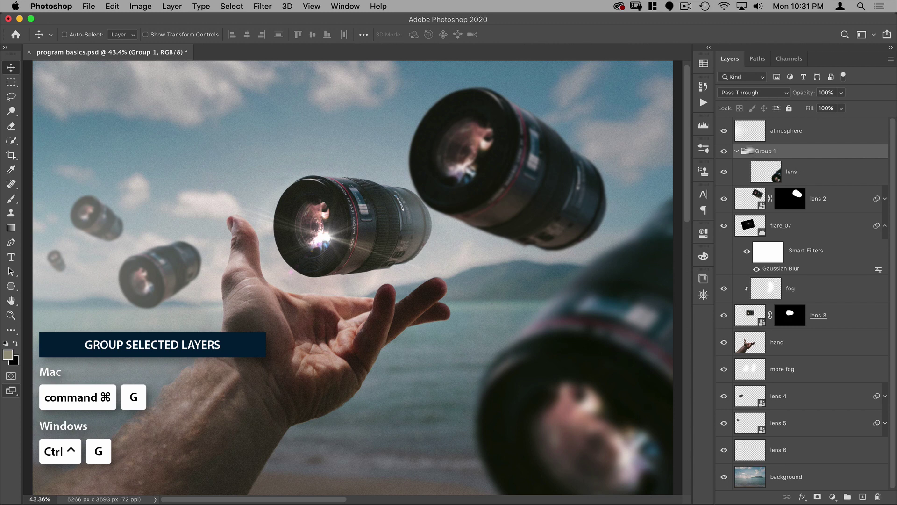
key(super+z)
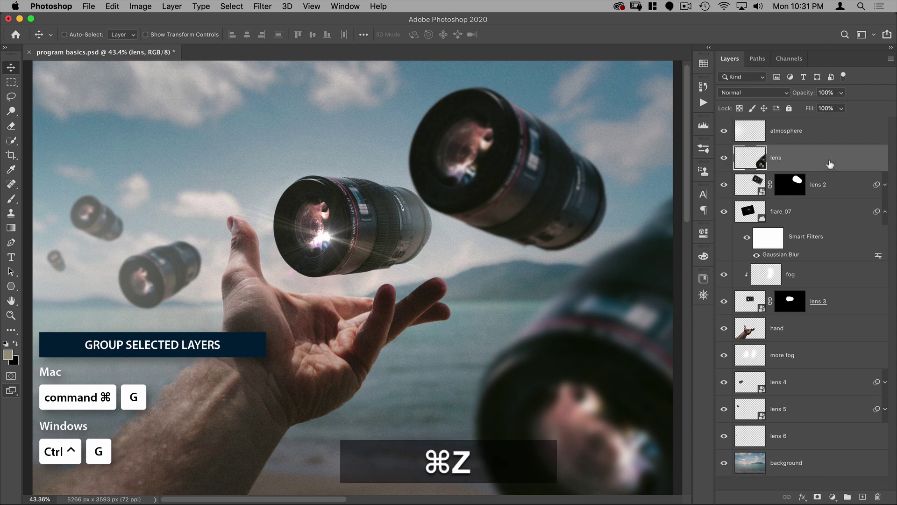
Group all layers from lens down to hand, and undo the grouping
shift+super+click(815, 335)
key(super+g)
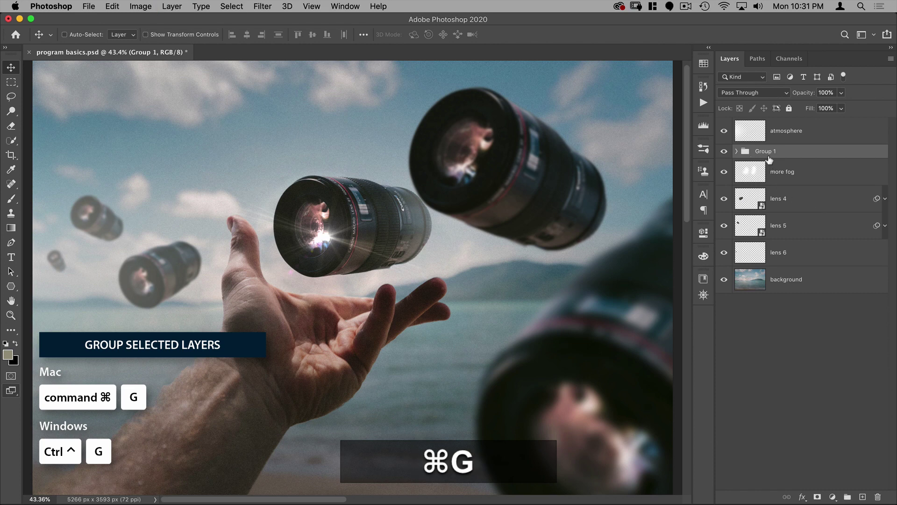
key(super+z)
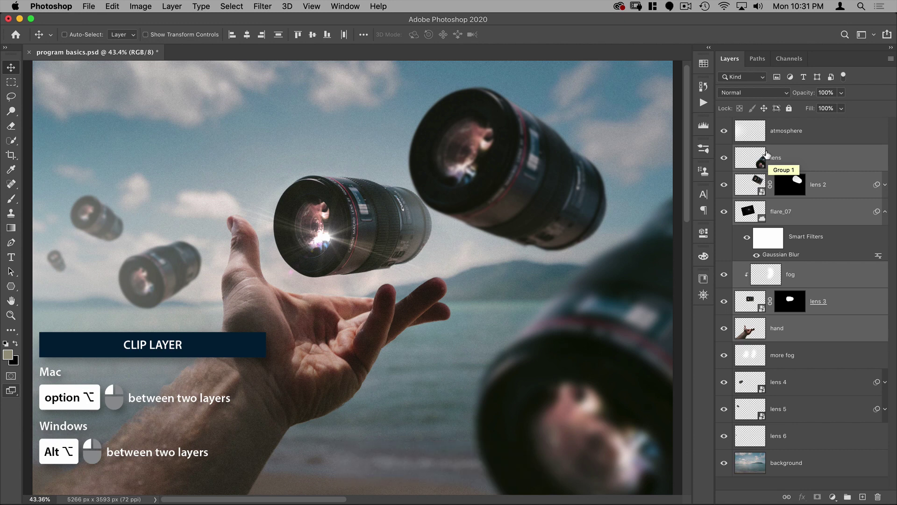
Release and reapply the fog layer's clipping to lens 3 at the boundary between the two layers, leaving it clipped
click(769, 276)
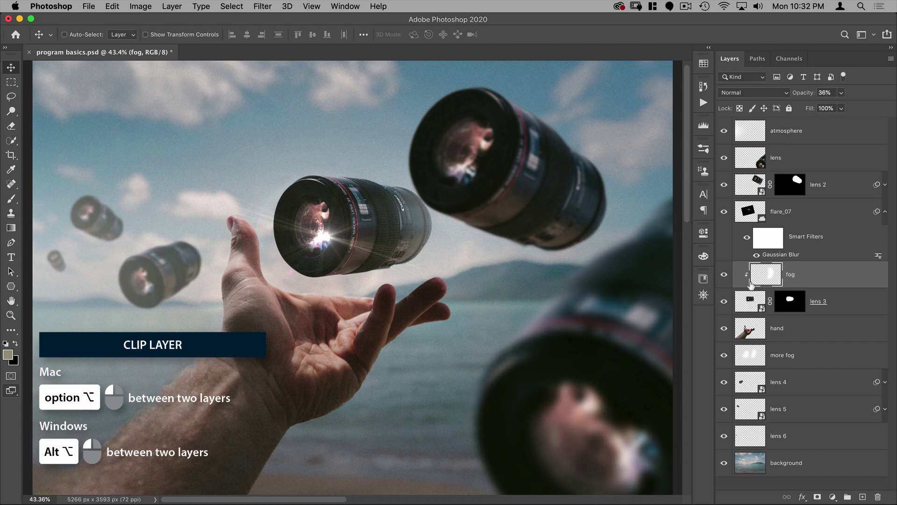
key(alt)
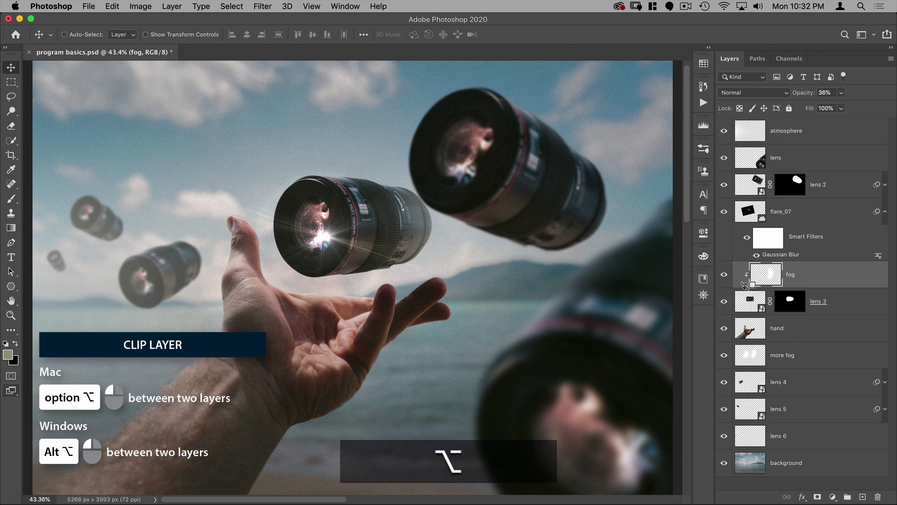
alt+click(747, 286)
alt+click(747, 286)
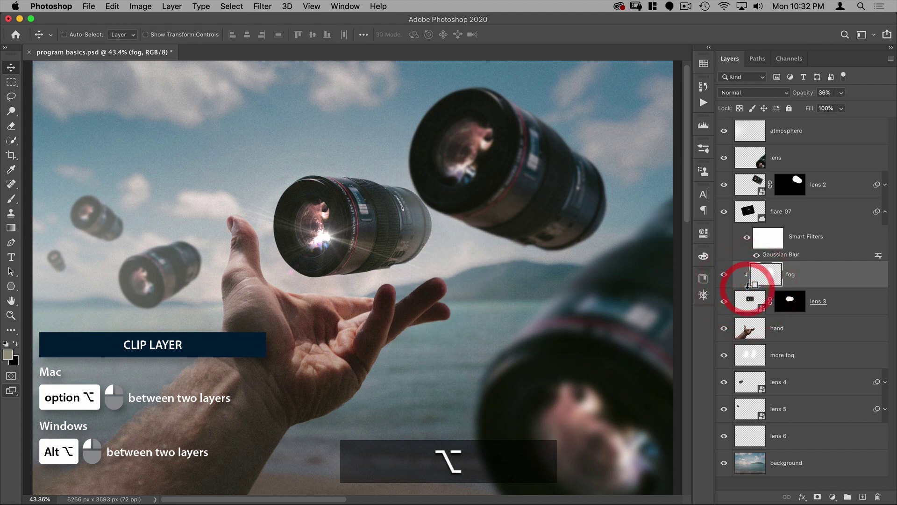
alt+click(747, 286)
alt+click(747, 286)
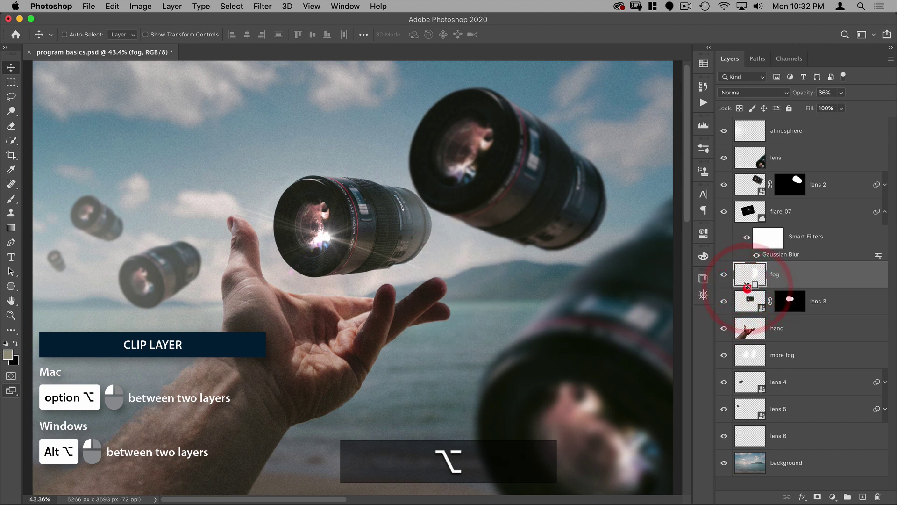
alt+click(746, 286)
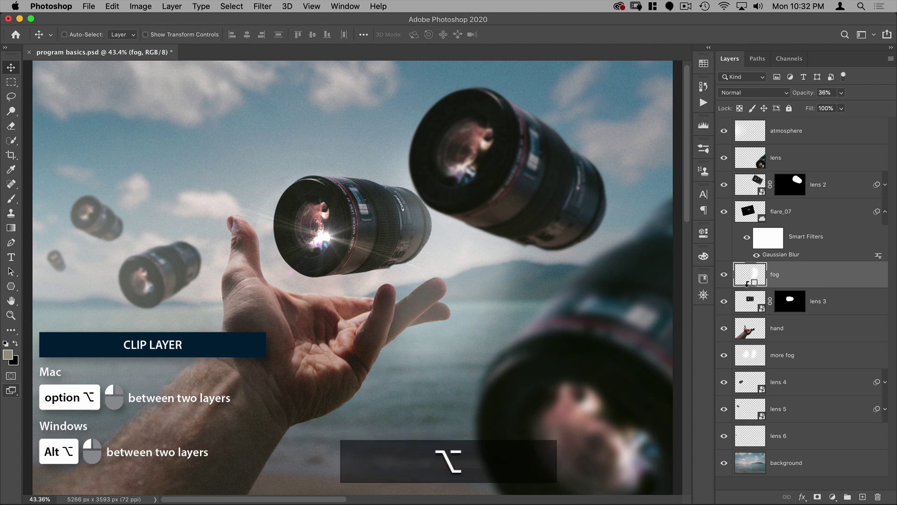
key(super+alt+g)
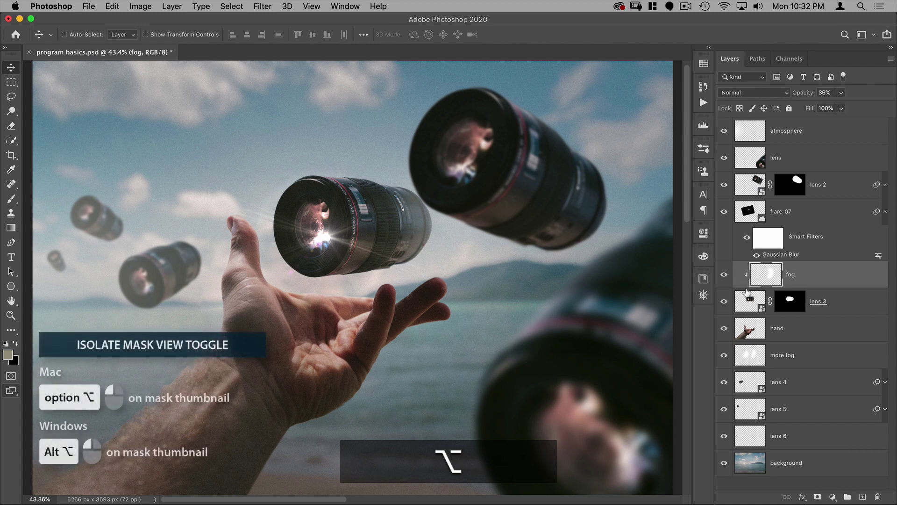
View the lens 3 layer mask on its own and return to the normal image view
key(alt)
alt+click(788, 305)
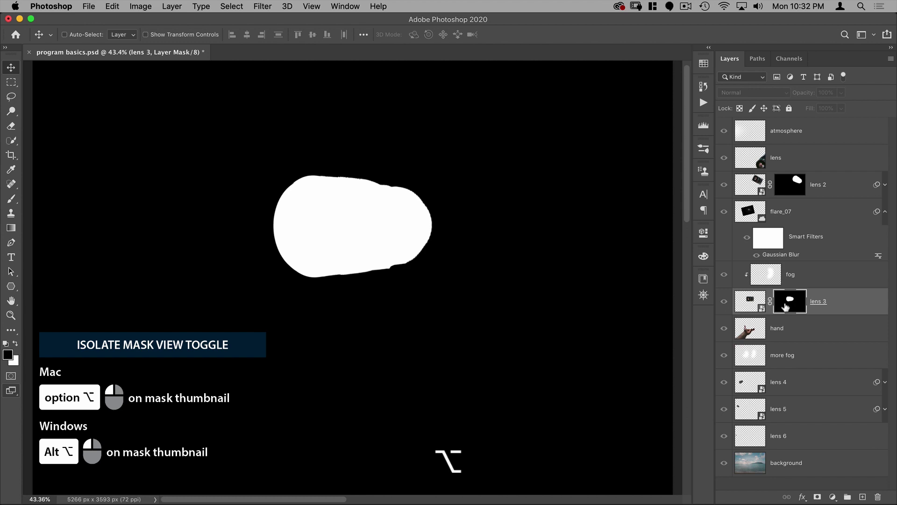
alt+click(786, 306)
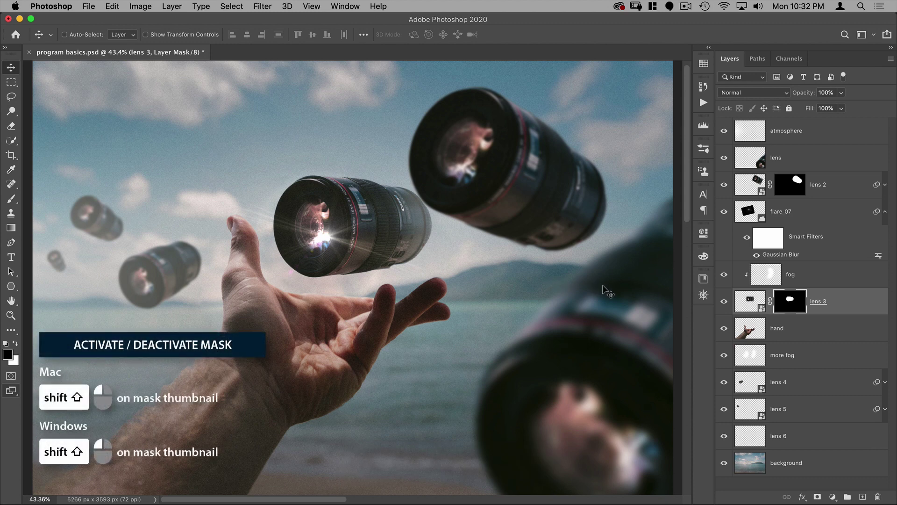
Disable the lens 3 layer mask and enable it again
key(shift)
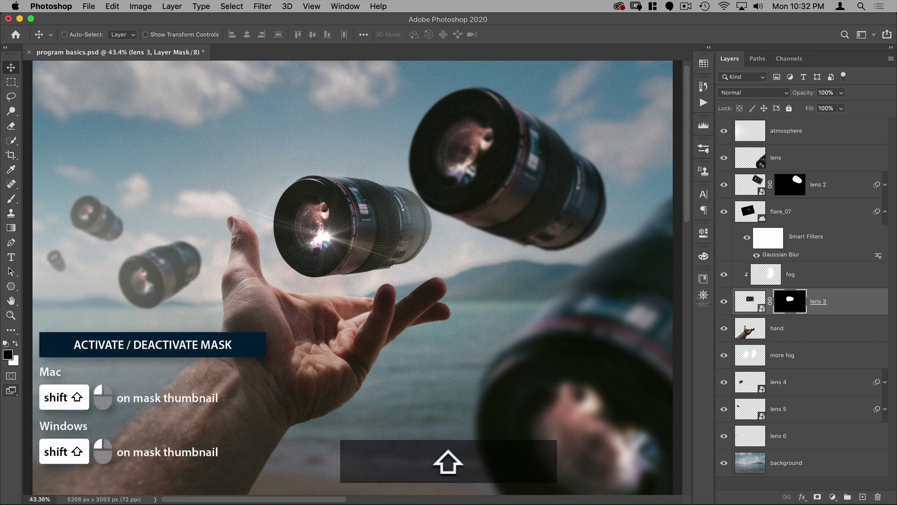
shift+click(786, 306)
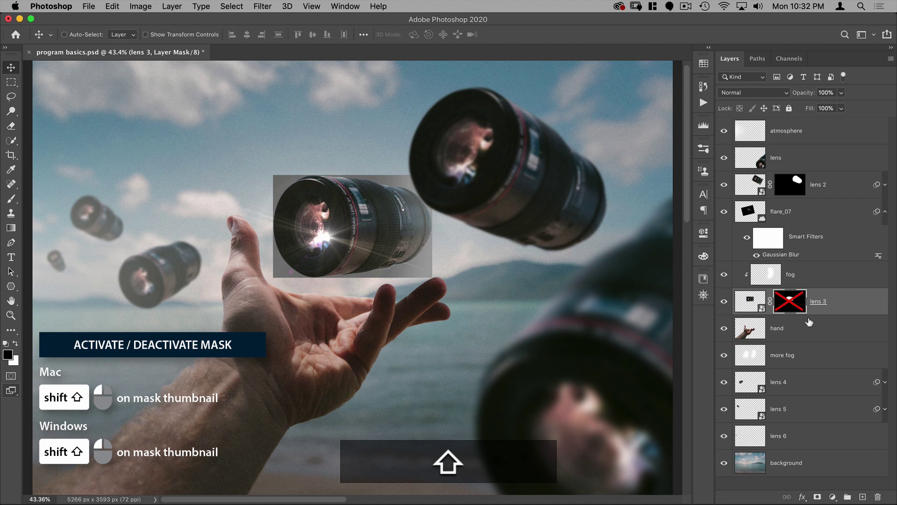
shift+click(785, 305)
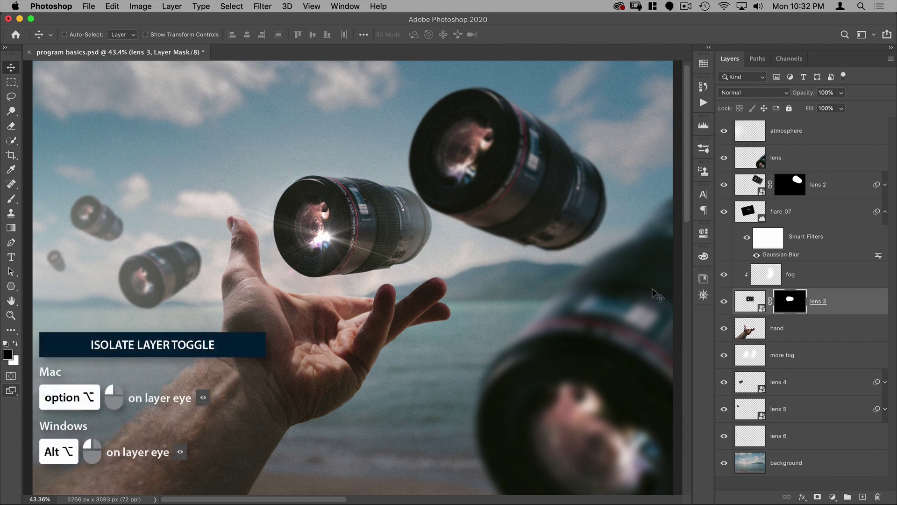
Isolate the lens 3 layer and restore the visibility of all layers
key(alt)
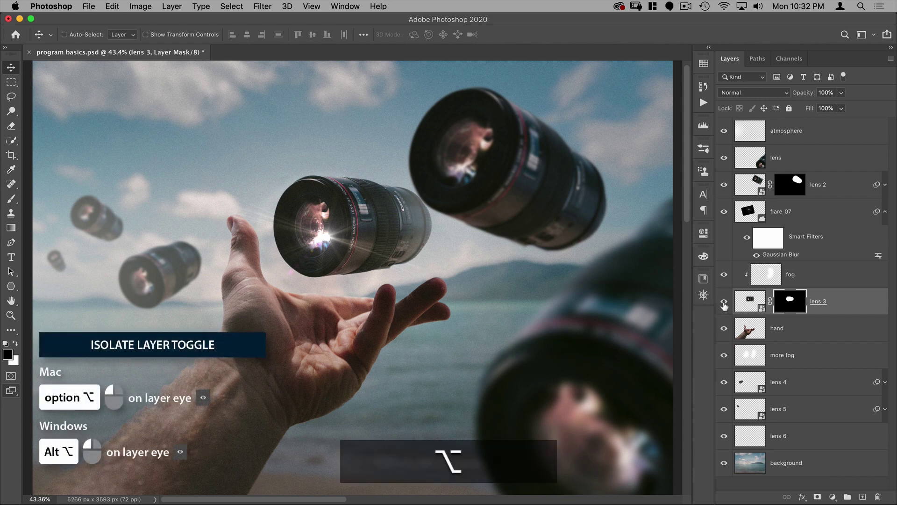
alt+click(724, 303)
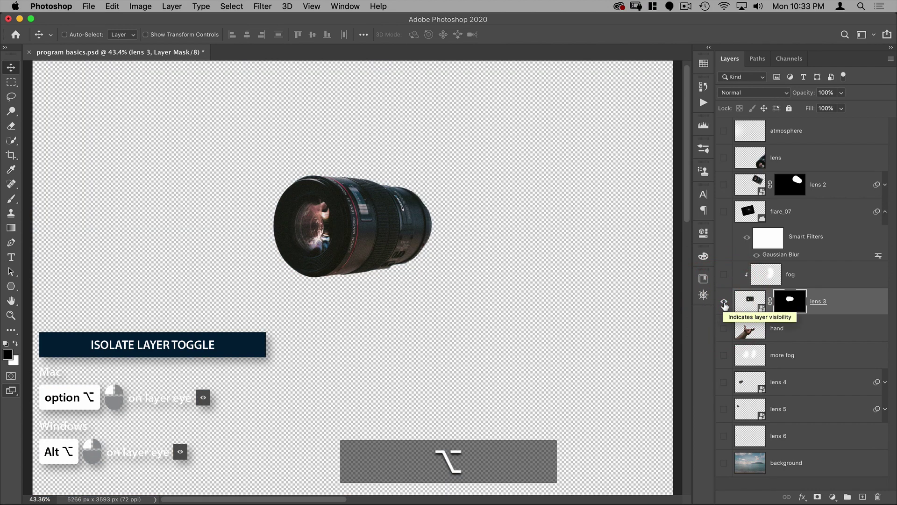
alt+click(724, 303)
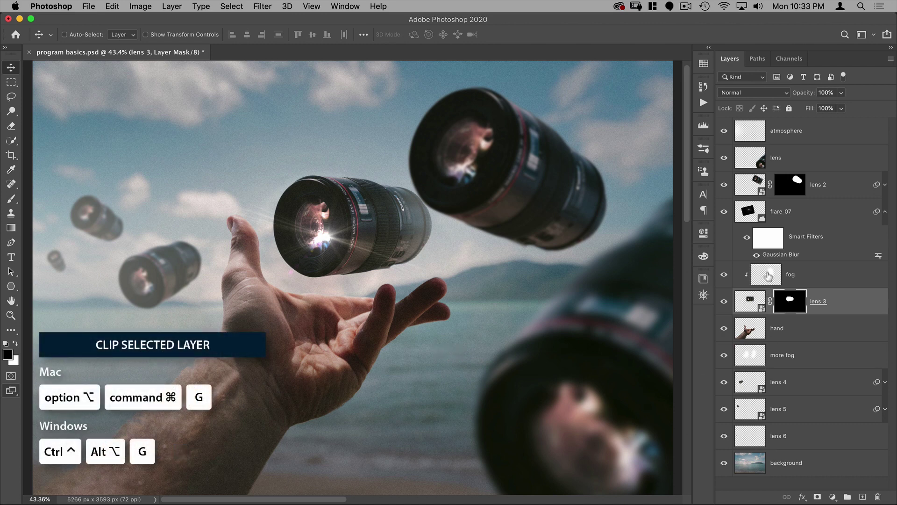
Select the fog layer and repeatedly toggle its clipping mask with the clip-selected-layer command, leaving it clipped to lens 3
click(764, 273)
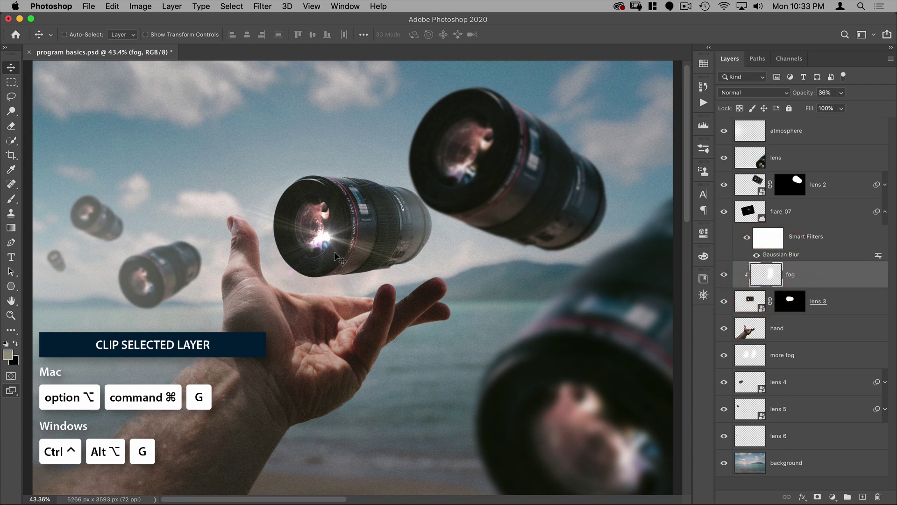
key(alt+super+g)
key(super)
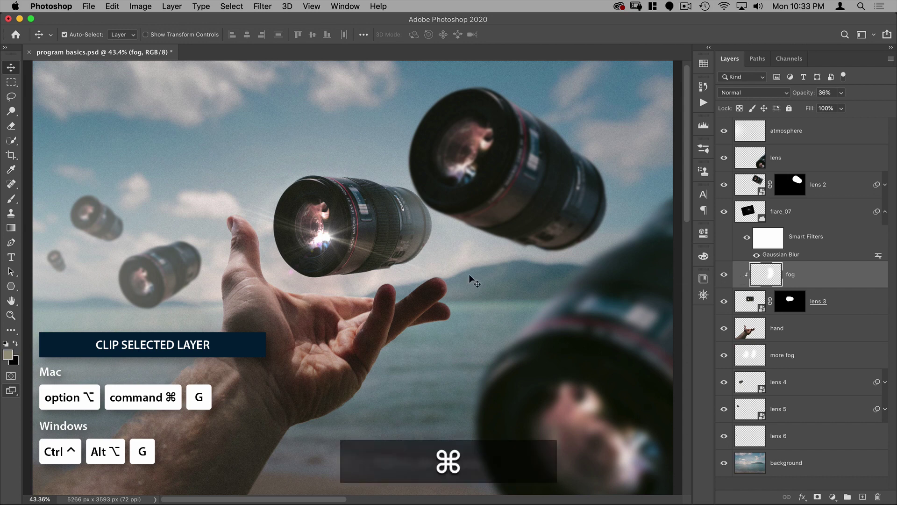
key(alt)
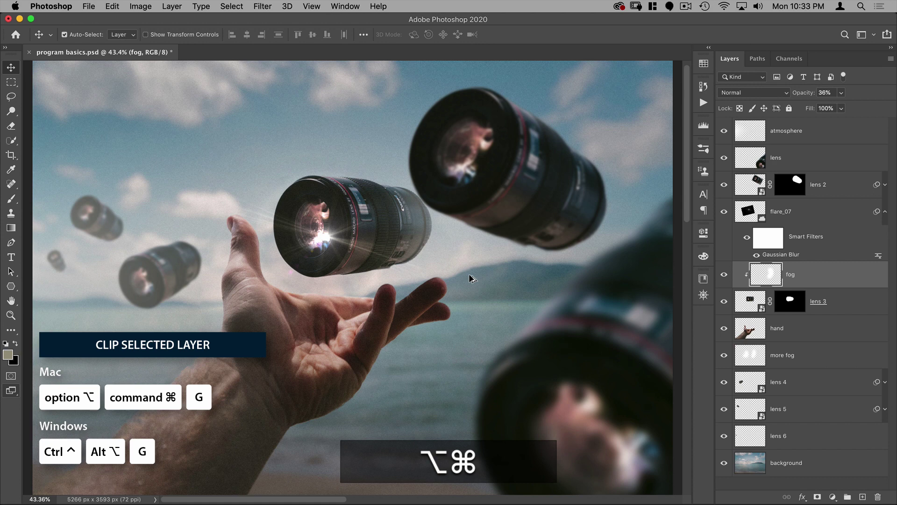
key(alt+super+g)
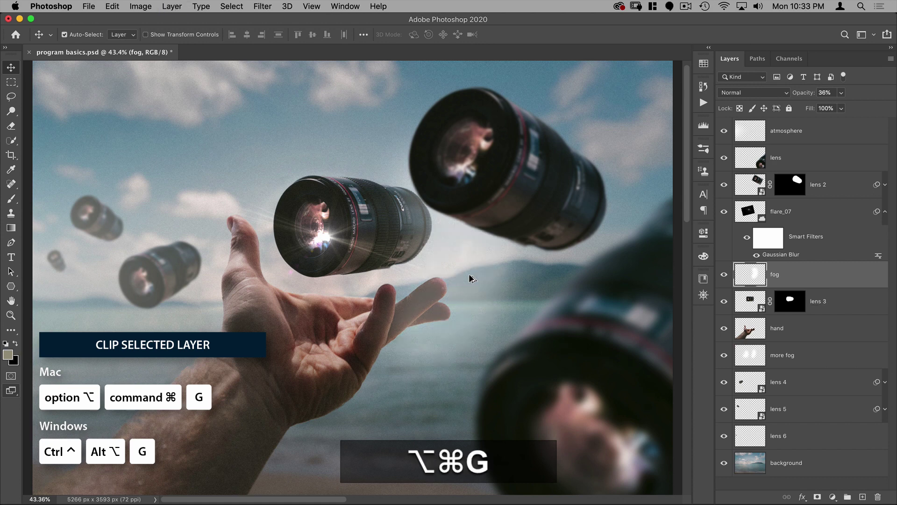
key(alt+super+g)
key(alt+super+g)
key(alt+super+g)
key(alt+super+g)
key(alt+super+g)
key(alt+super+g)
key(alt+super+g)
key(alt+super+g)
key(alt+super+g)
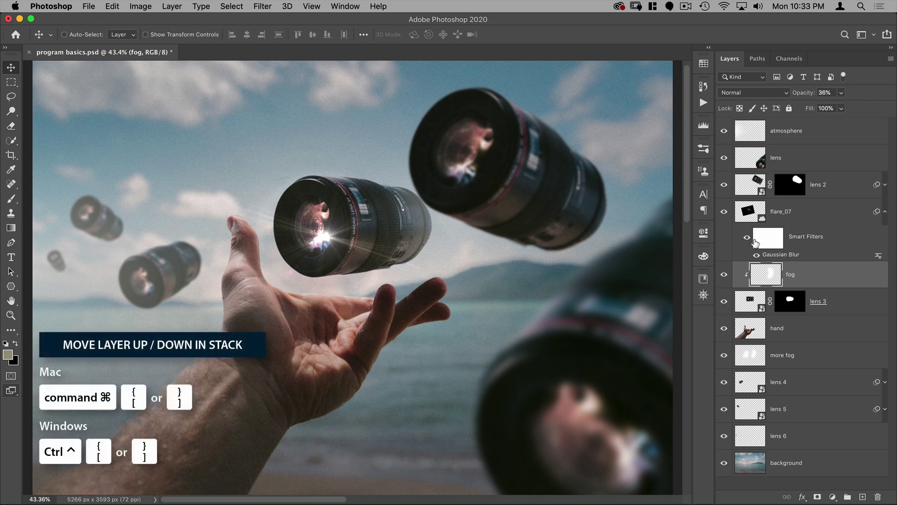
Select the lens 2 layer and move it down the stack until it sits directly above the background layer
super+click(530, 164)
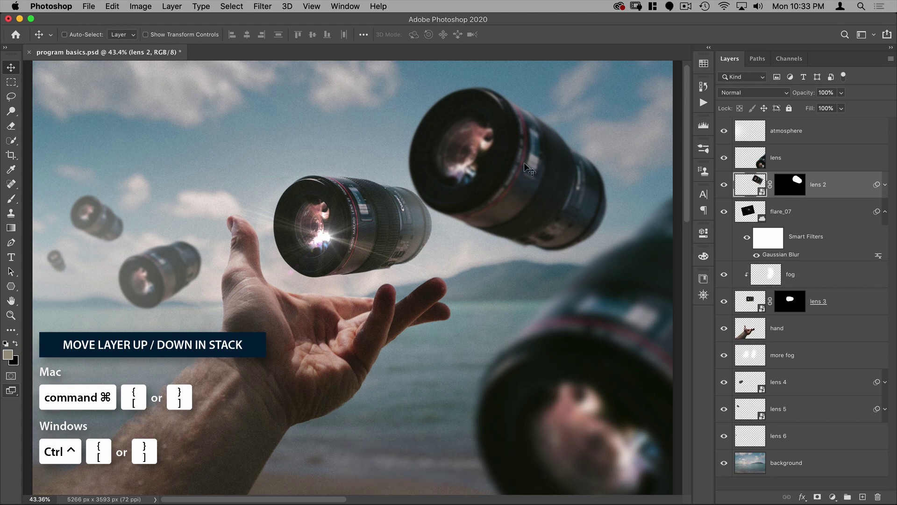
key(super)
key(super+bracketleft)
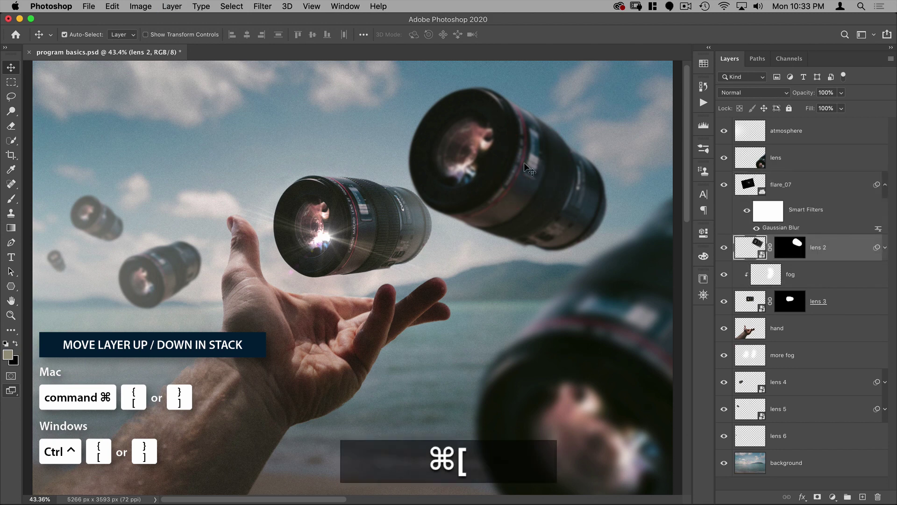
key(super+bracketleft)
key(super+bracketleft)
key(super+bracketleft)
key(super+bracketleft)
key(super+bracketleft)
key(super+bracketleft)
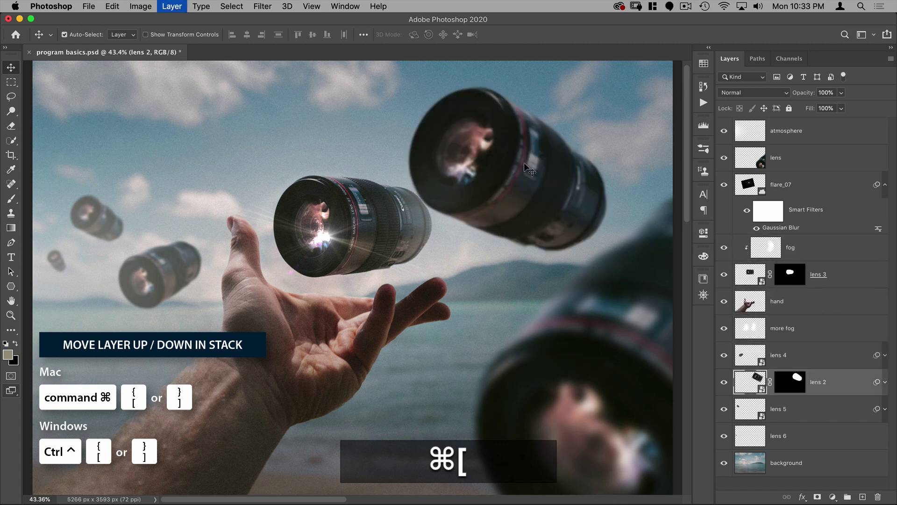
key(super+bracketleft)
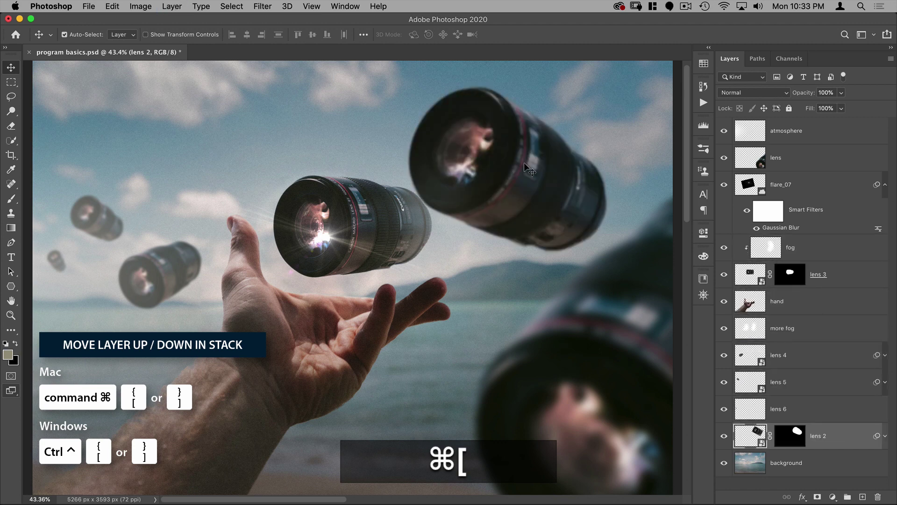
Move the lens 2 layer back up the stack until it sits between lens and flare_07
key(super+bracketright)
key(super+bracketright)
key(super+bracketright)
key(super+bracketright)
key(super+bracketright)
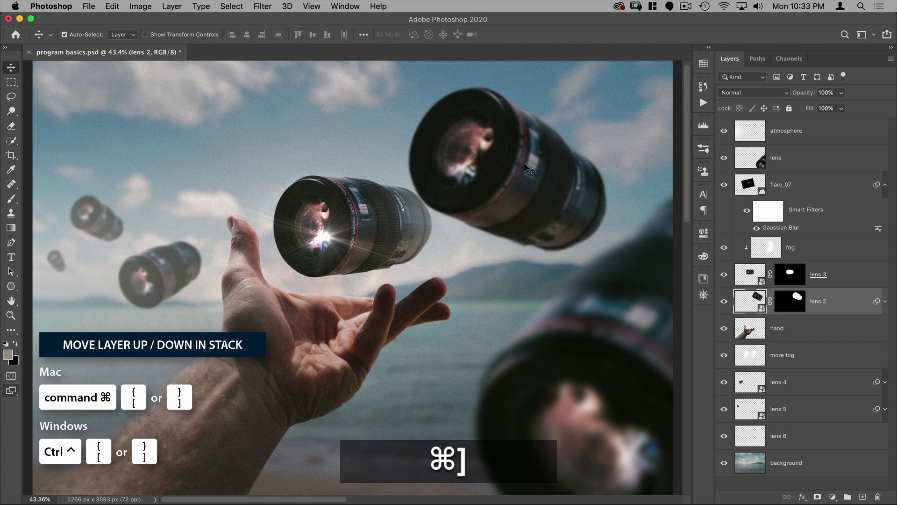
key(super+bracketright)
key(super+bracketright)
key(super+bracketright)
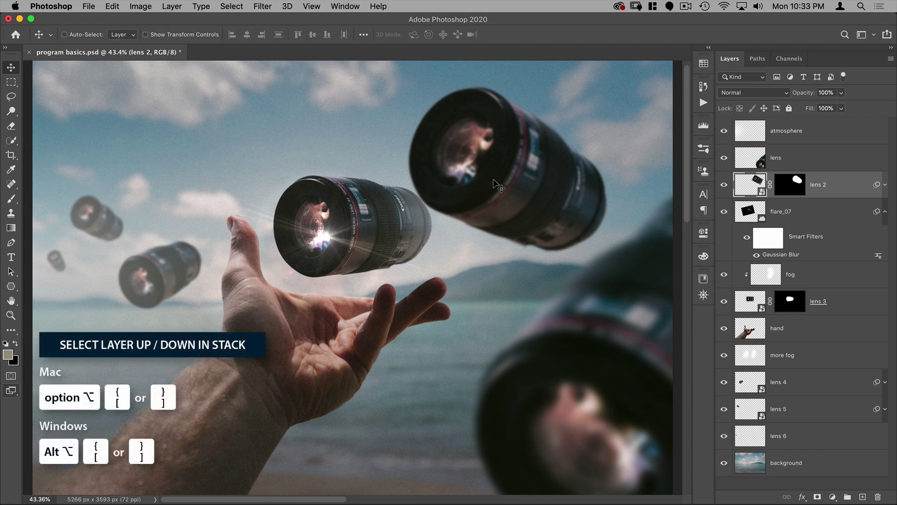
Step the active layer selection down the stack from lens 2 to lens 5
key(alt)
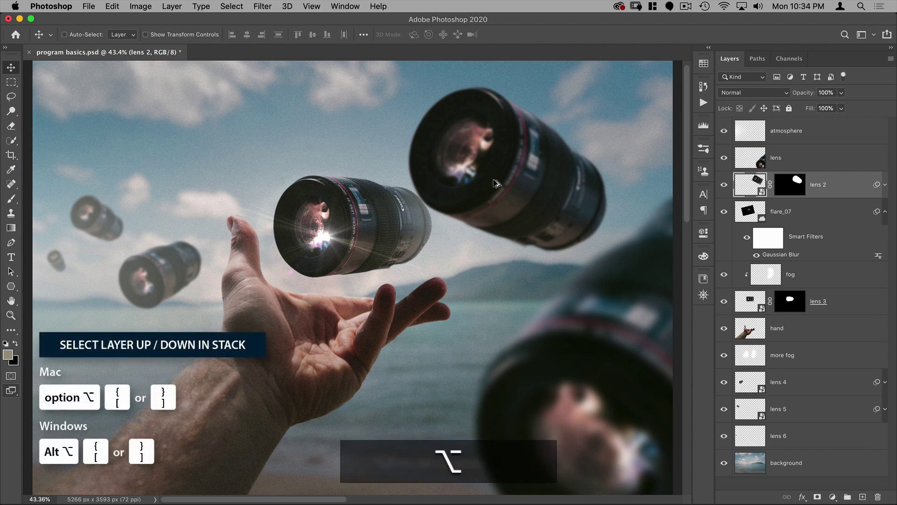
key(alt+bracketleft)
key(alt+bracketleft)
key(alt+bracketleft)
key(alt+bracketleft)
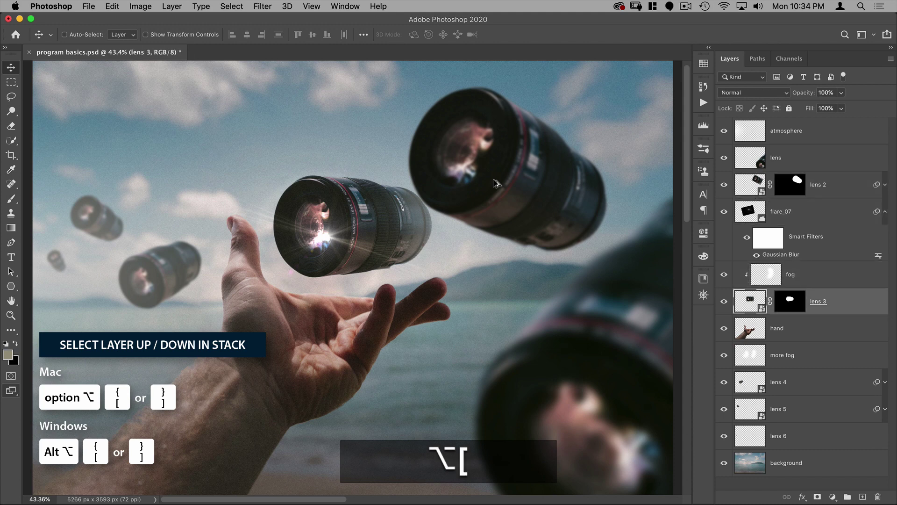
key(alt+bracketleft)
key(alt+bracketleft)
key(alt+bracketleft)
Step the active layer selection up the stack from lens 5 to the lens layer
key(alt+bracketright)
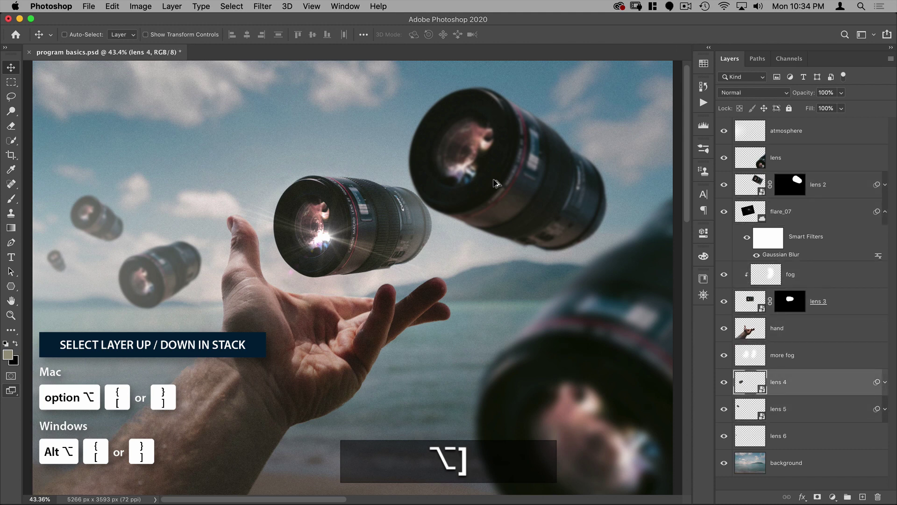
key(alt+bracketright)
key(alt+bracketright)
key(alt+bracketright)
key(alt+bracketright)
key(alt+bracketright)
key(alt+bracketright)
key(alt+bracketright)
key(alt+bracketright)
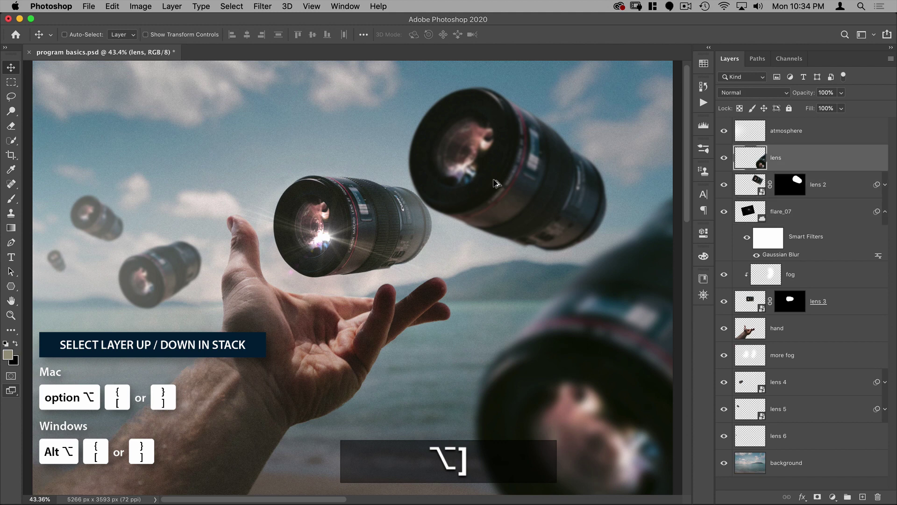
Step the active layer selection down the stack from the lens layer to lens 6
key(alt+bracketleft)
key(alt+bracketleft)
key(alt+bracketleft)
key(alt+bracketleft)
key(alt+bracketleft)
key(alt+bracketleft)
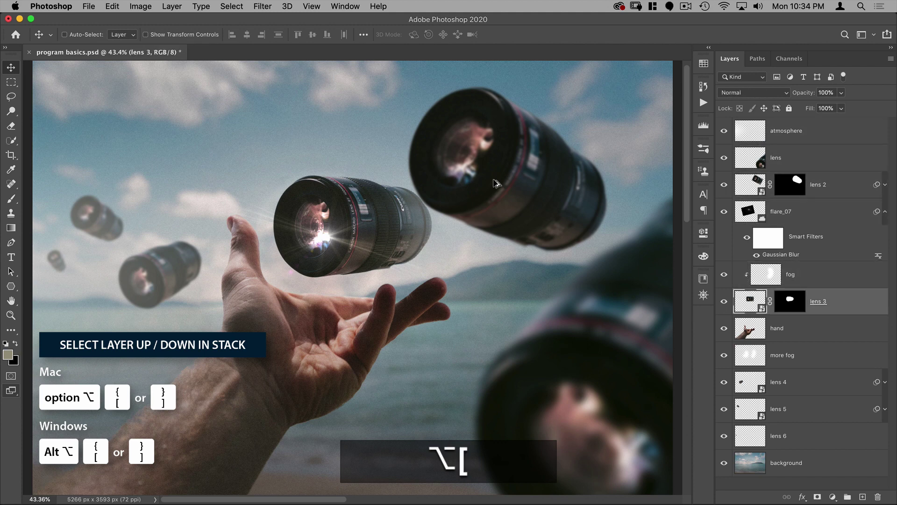
key(alt+bracketleft)
key(alt+bracketleft)
key(alt+bracketleft)
key(alt+bracketleft)
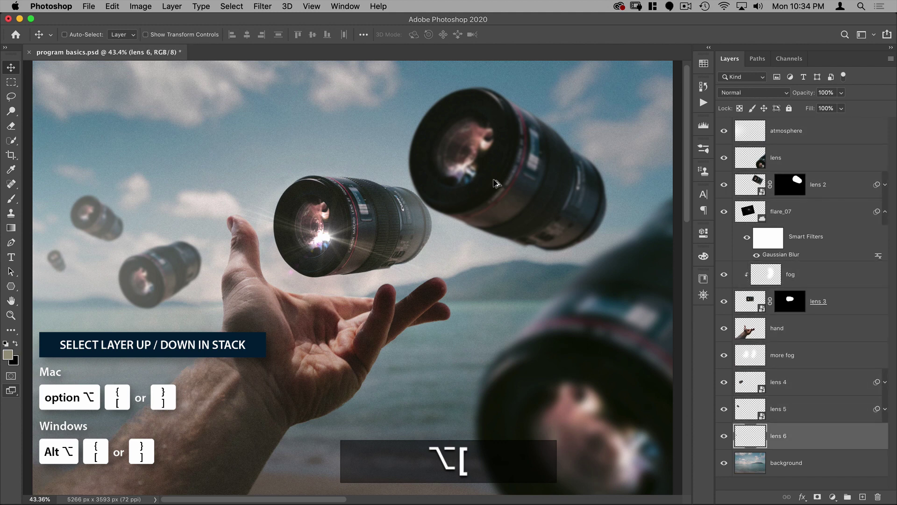
Step the active layer selection up from lens 6 past lens 2 and back down to flare_07
key(alt+bracketright)
key(alt+bracketright)
key(alt+bracketright)
key(alt+bracketright)
key(alt+bracketright)
key(alt+bracketright)
key(alt+bracketright)
key(alt+bracketright)
key(alt+bracketright)
key(alt+bracketright)
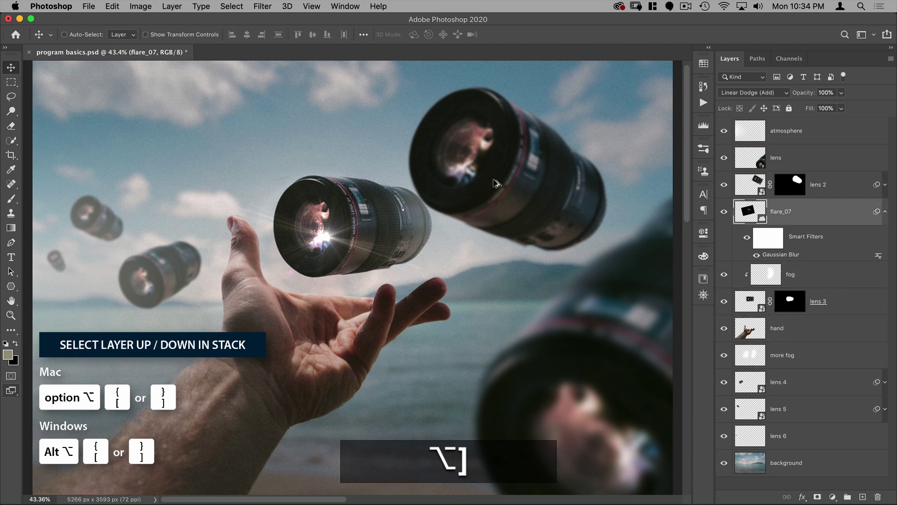
key(alt+bracketleft)
key(alt+bracketleft)
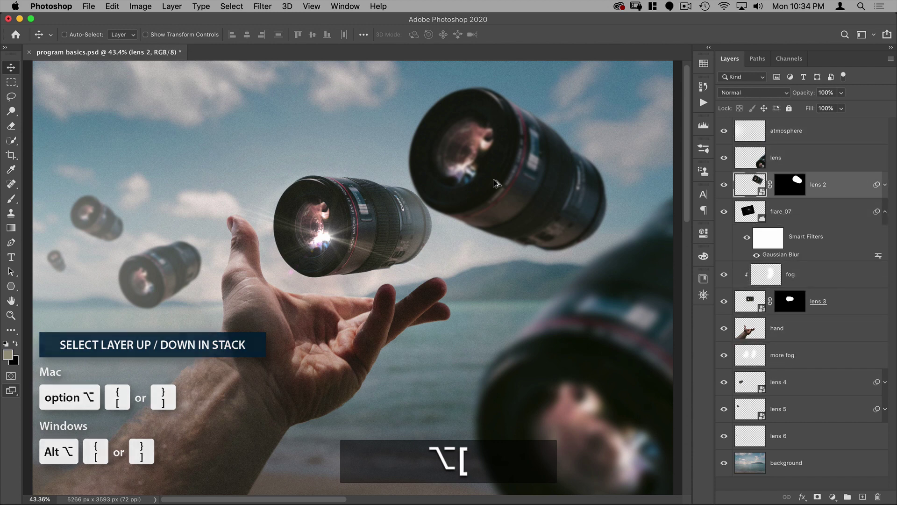
key(alt+bracketleft)
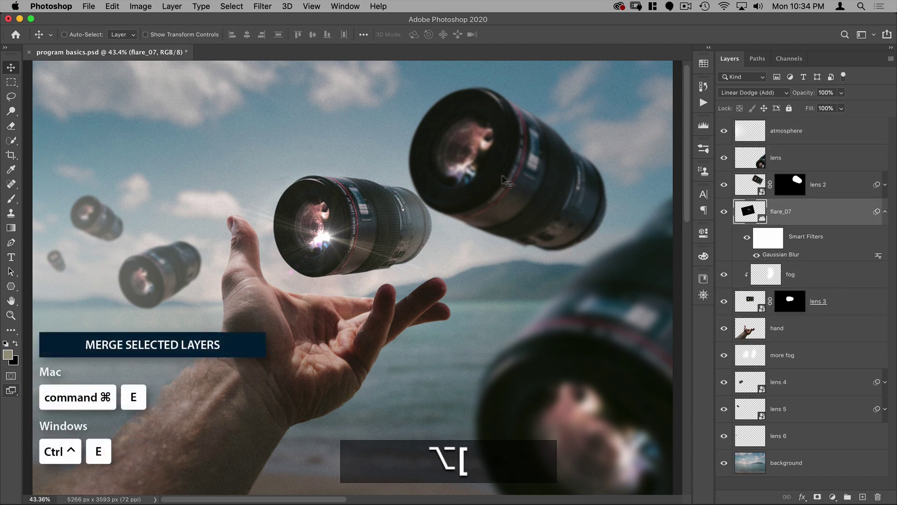
Select the lens and lens 2 layers together and merge them into one layer
click(806, 160)
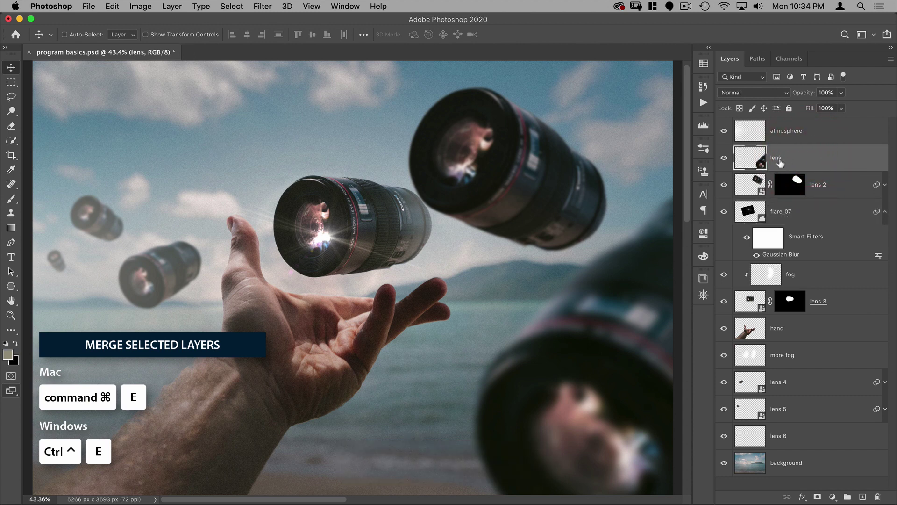
key(super+e)
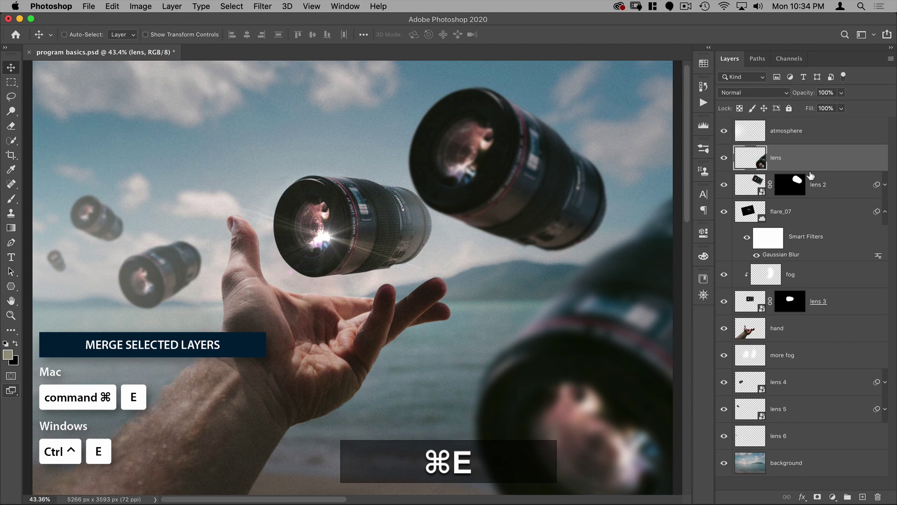
shift+click(833, 186)
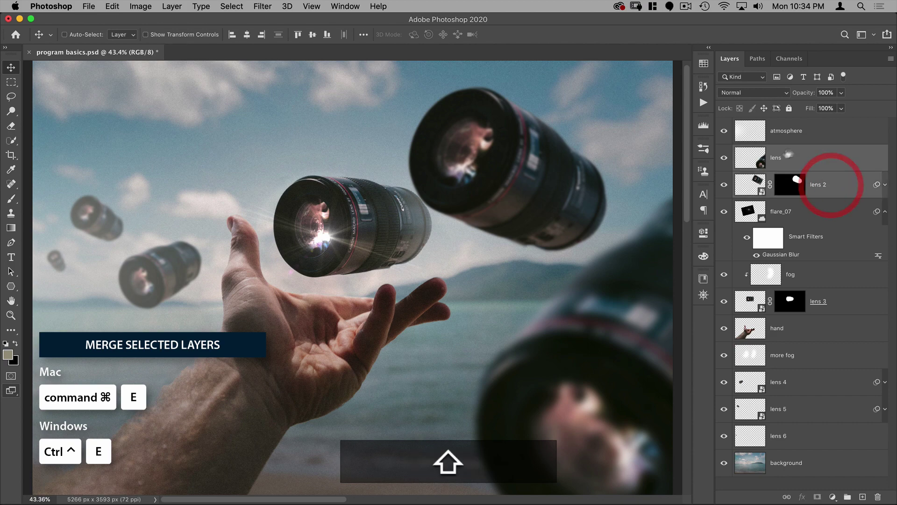
key(super+e)
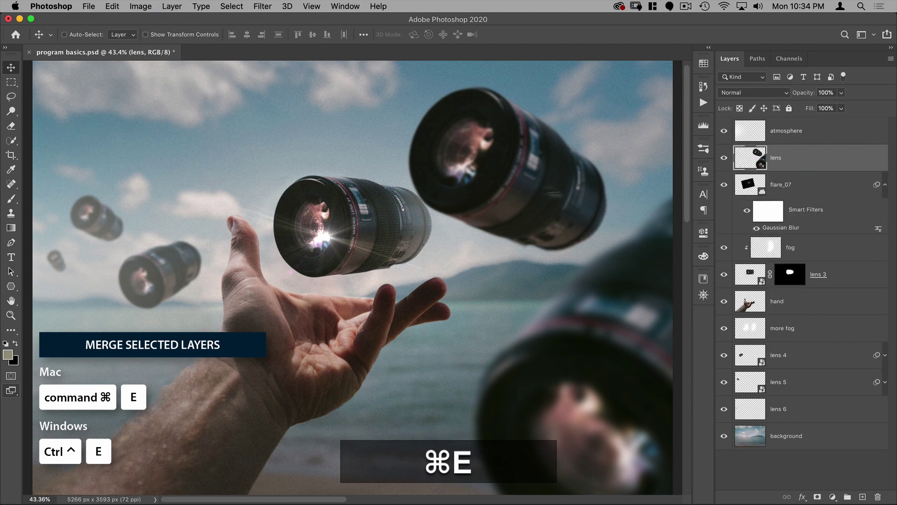
Shift the merged two-lens layer across the image, and undo both the move and the merge
drag(604, 236, 531, 227)
key(super+z)
key(super+z)
Select all layers from lens down to lens 5 and merge them into one layer
click(777, 157)
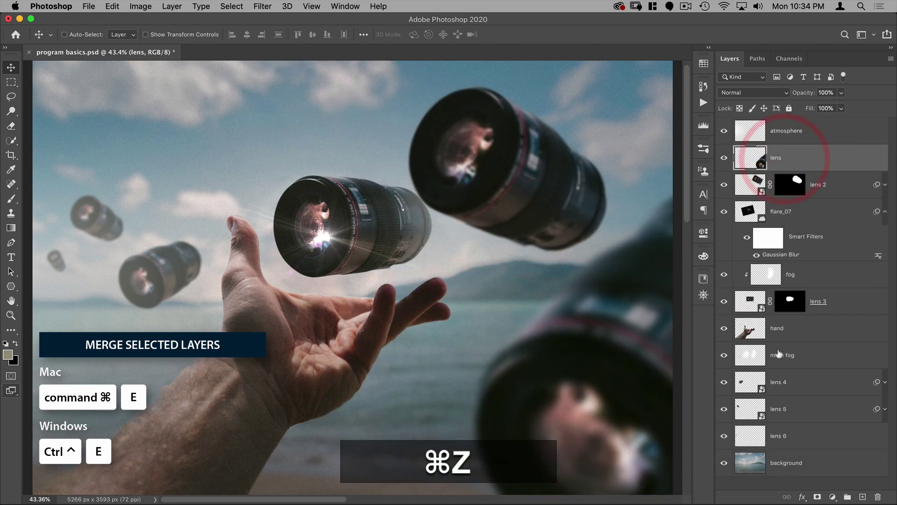
shift+click(790, 410)
key(super+e)
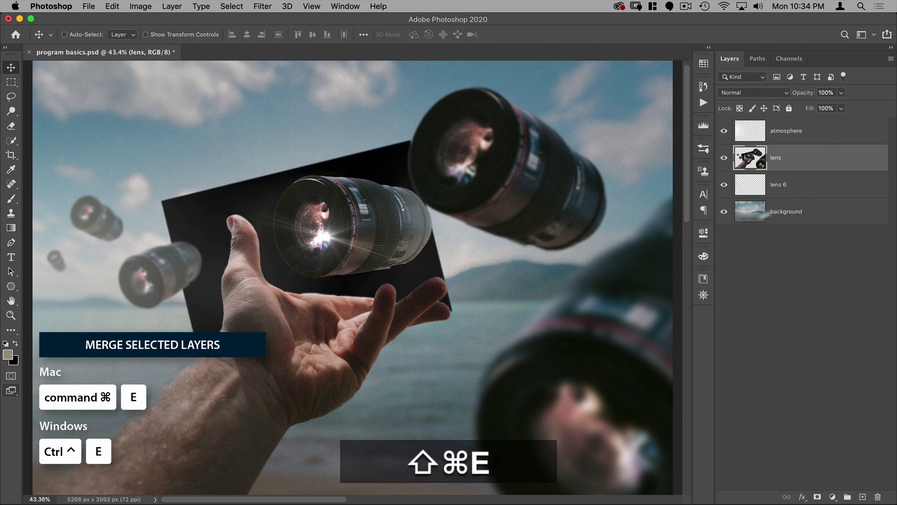
Shift the merged hand-and-lenses layer, and undo both the move and the merge
drag(466, 194, 406, 214)
key(super+z)
key(super+z)
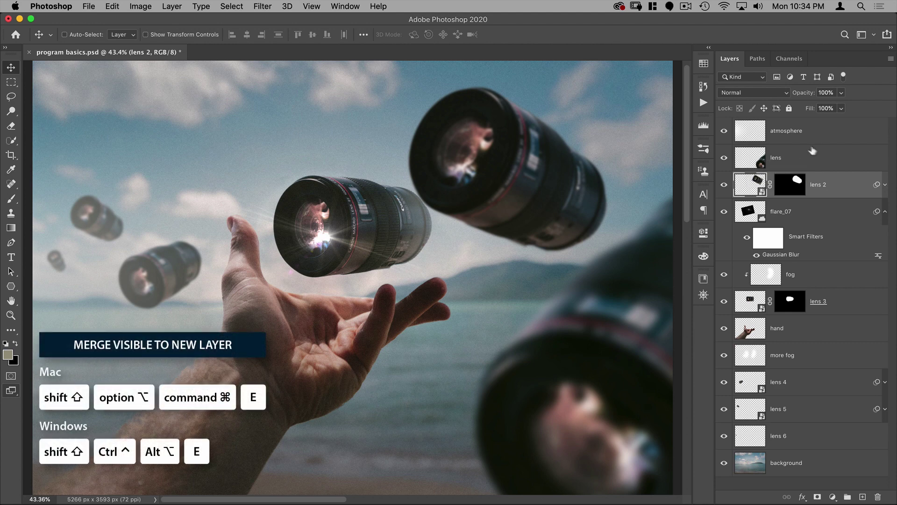
Merge all visible layers into a new layer above atmosphere, and undo a trial move of that new layer
click(797, 138)
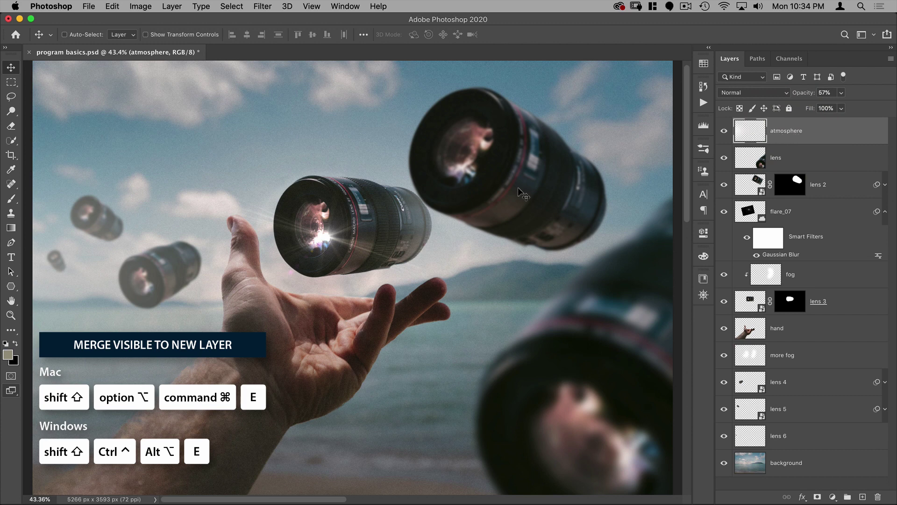
key(shift+alt+super)
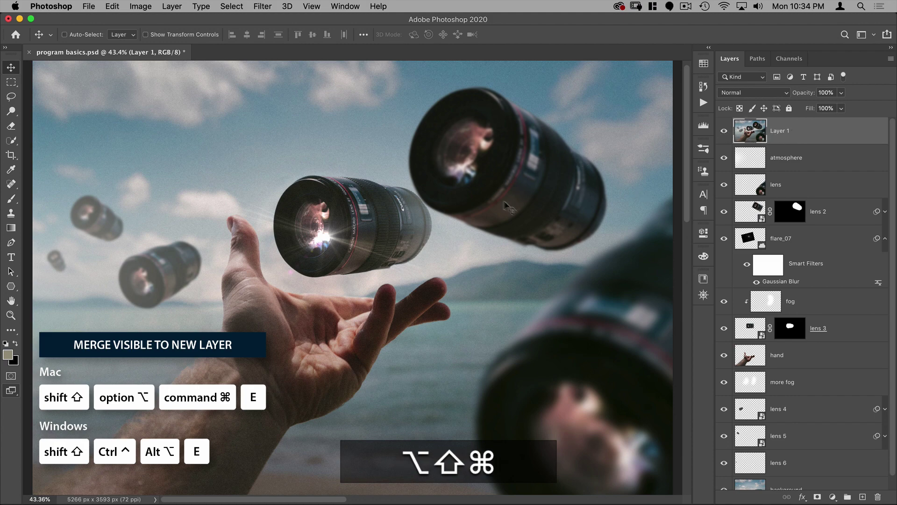
drag(508, 205, 591, 221)
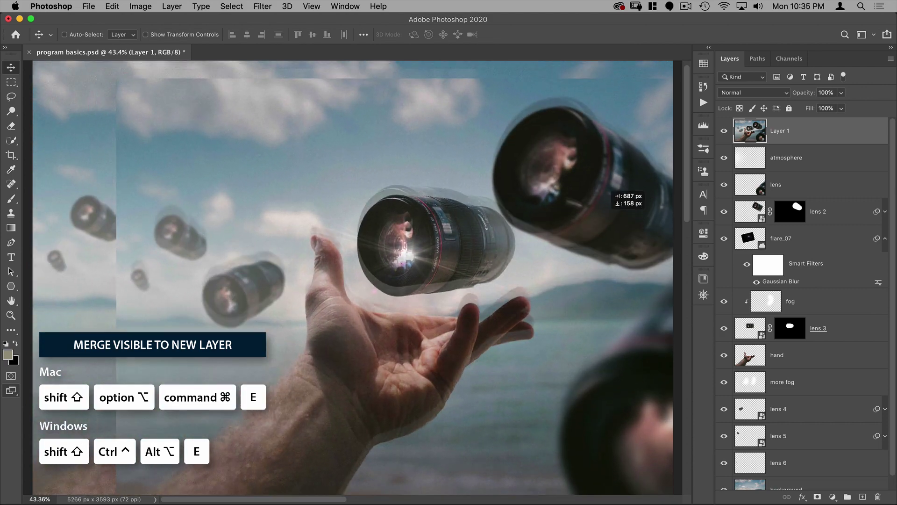
drag(610, 192, 507, 194)
key(super+z)
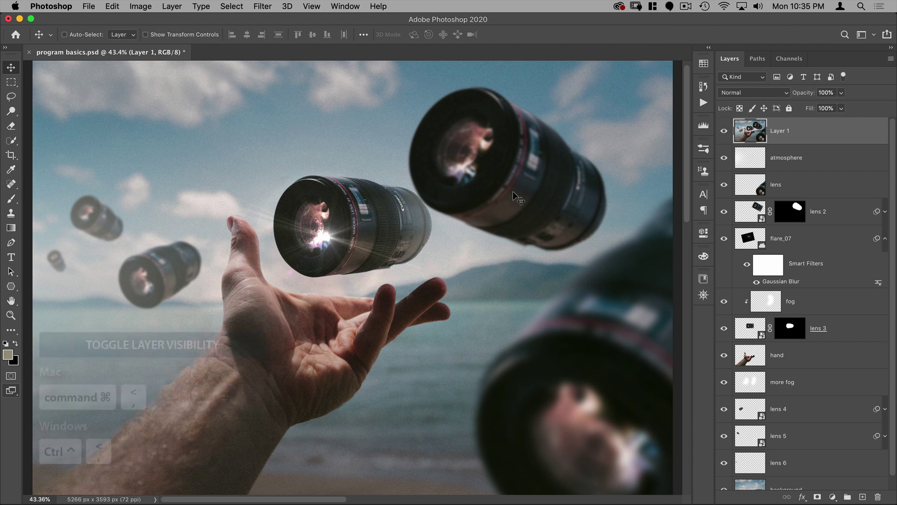
Hide Layer 1, select the lens layer and repeatedly toggle its visibility, leaving it shown
click(724, 135)
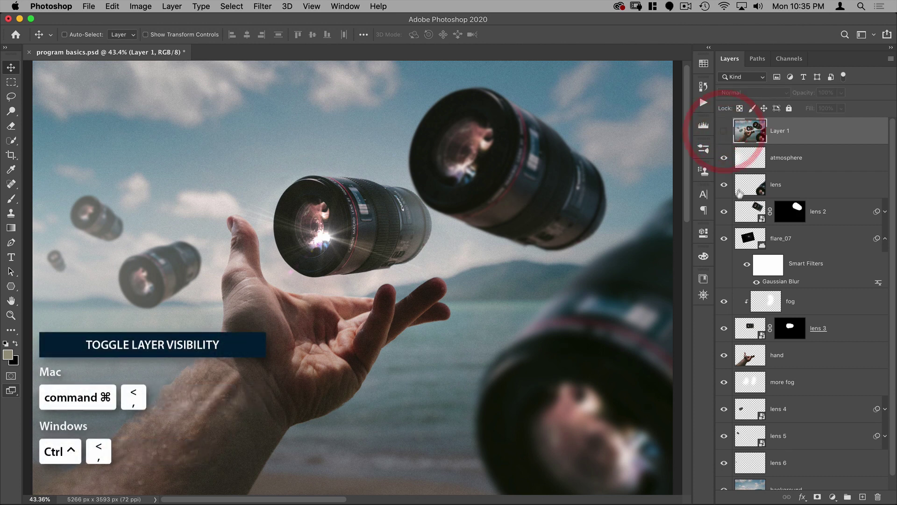
click(758, 188)
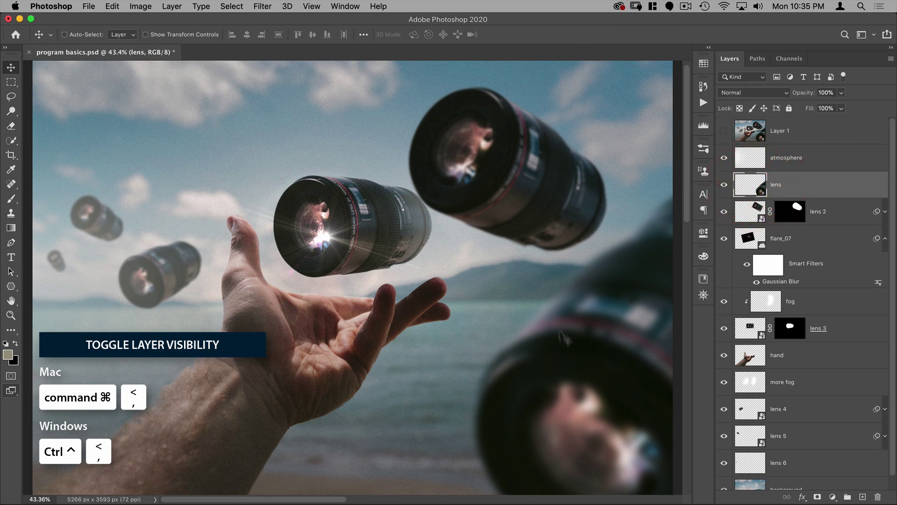
key(super)
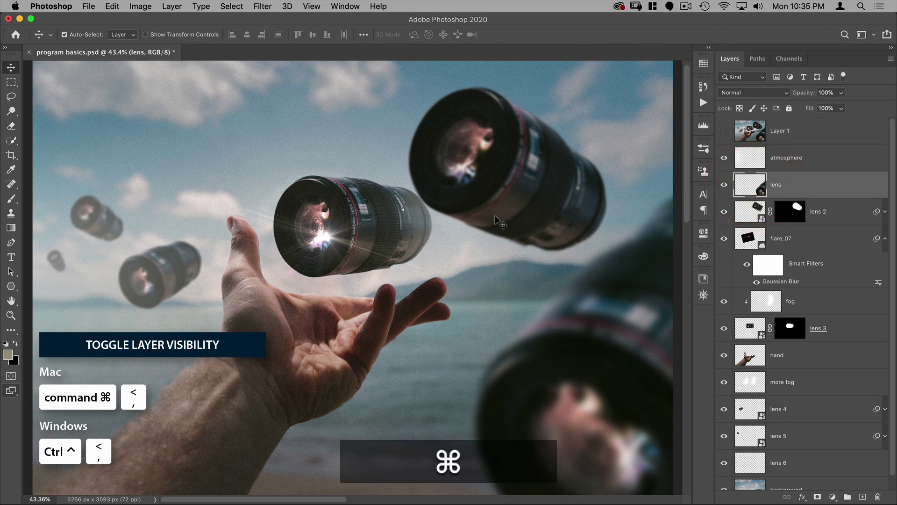
key(super+comma)
key(super+comma)
key(super+comma)
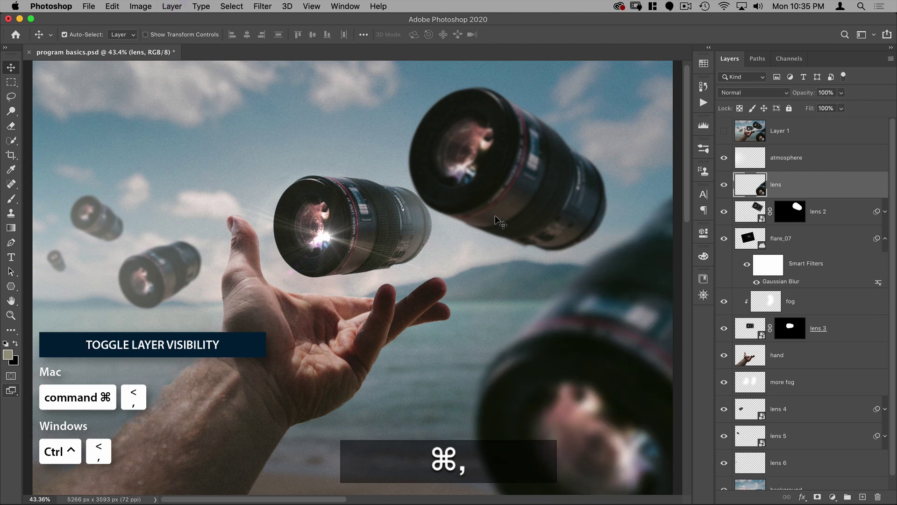
key(super+comma)
key(super+comma)
key(super+comma)
key(super+comma)
key(super+comma)
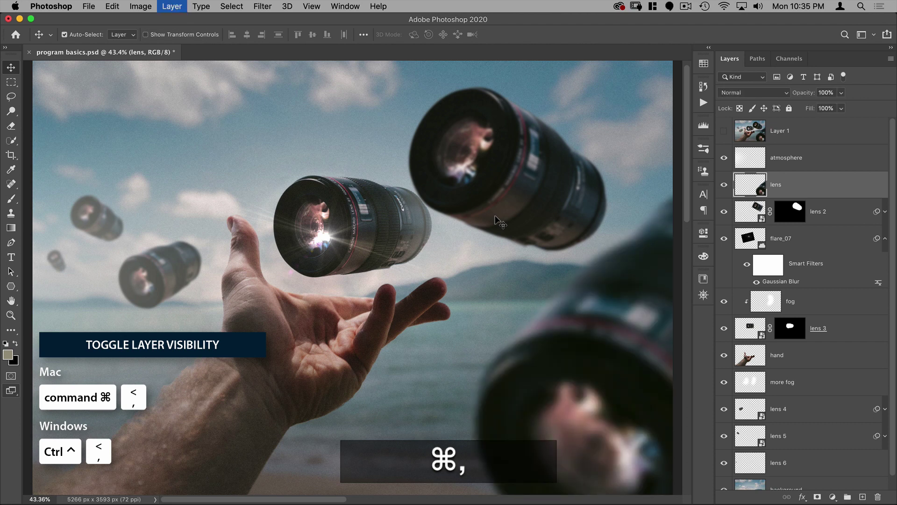
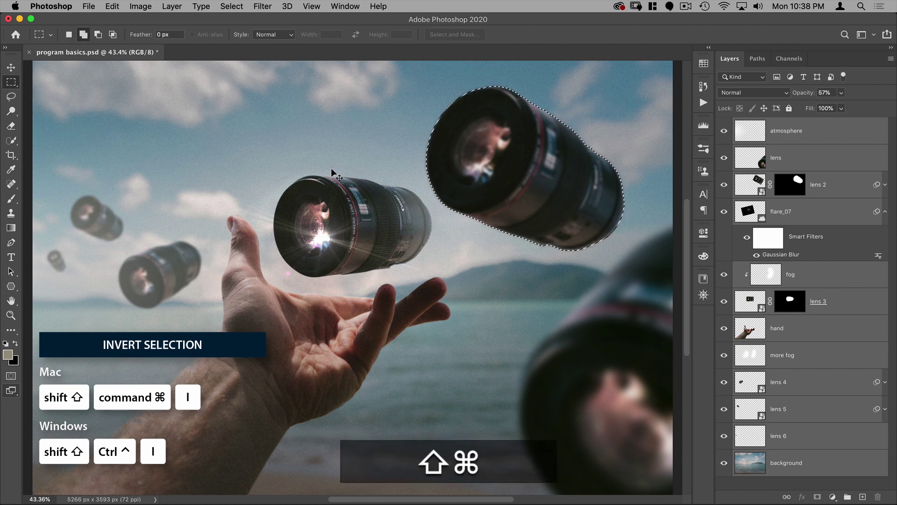
Invert the selection around the large upper lens, invert it back, and deselect
key(shift+super+i)
drag(392, 195, 372, 195)
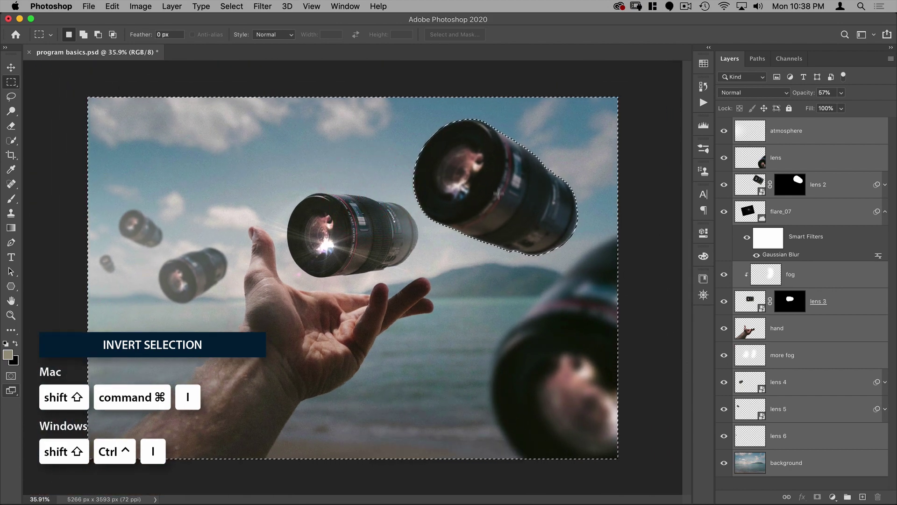
key(shift+super+i)
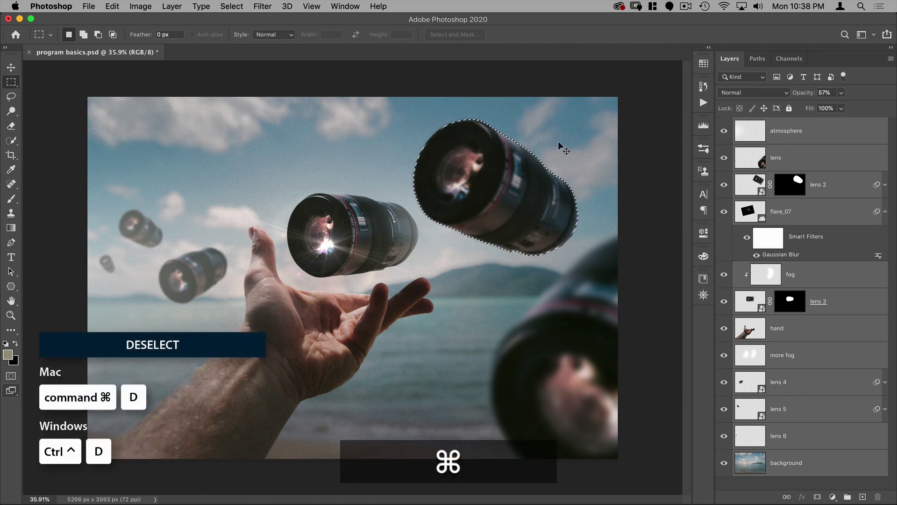
key(super+d)
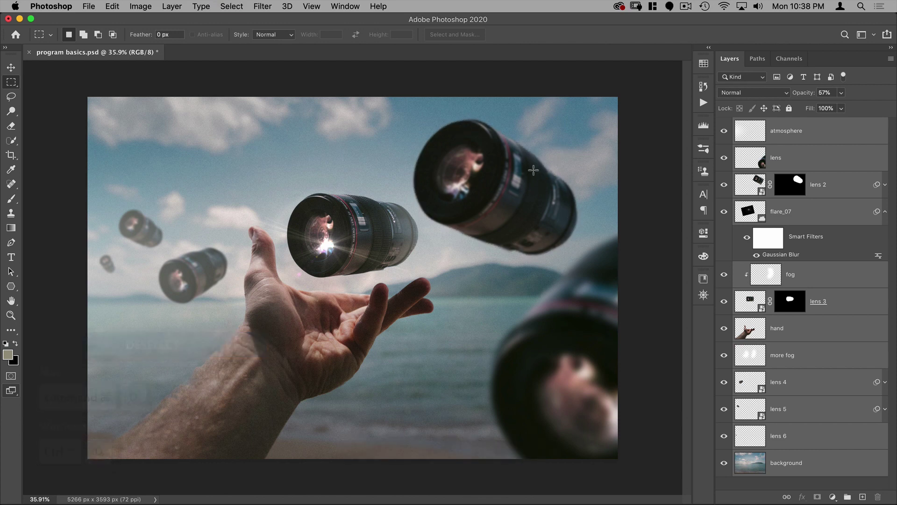
Select the entire canvas, and clear that selection
key(super+a)
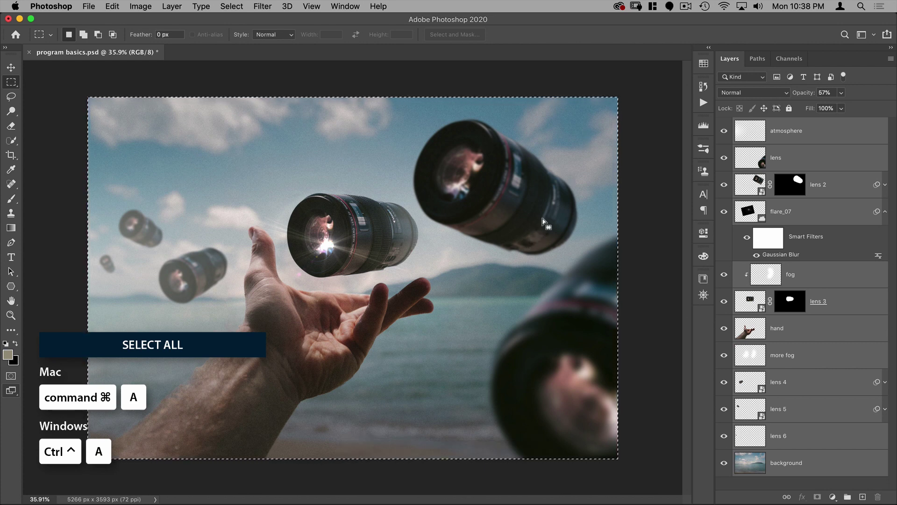
key(super+d)
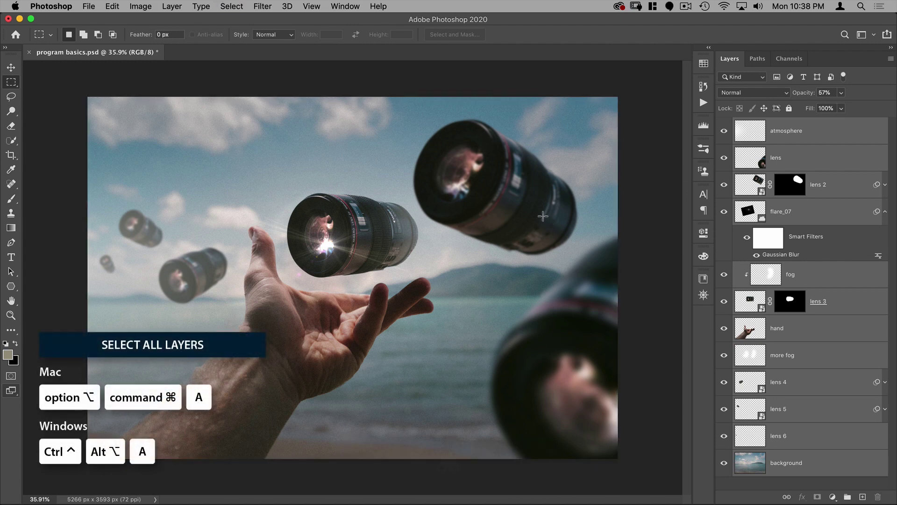
Select all layers, reduce the layer selection to the lens layer only, and select all layers again
key(alt+super)
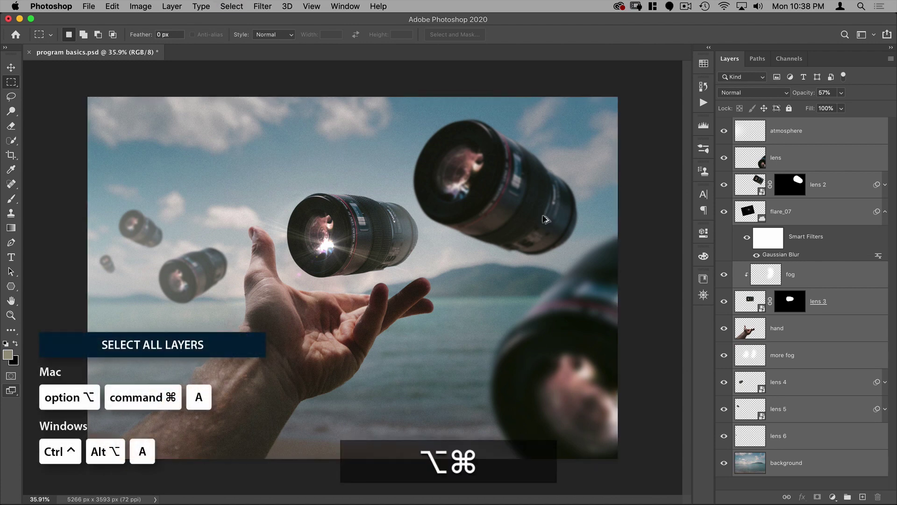
key(alt+super+a)
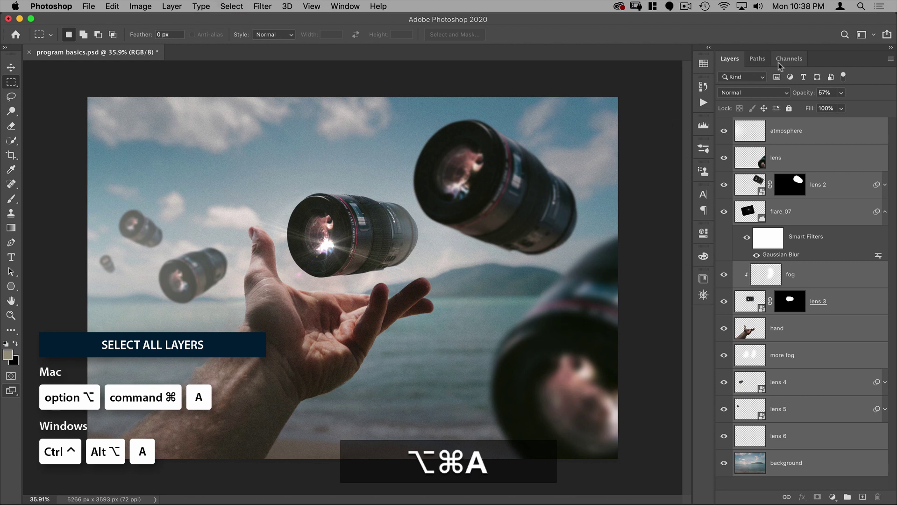
click(808, 161)
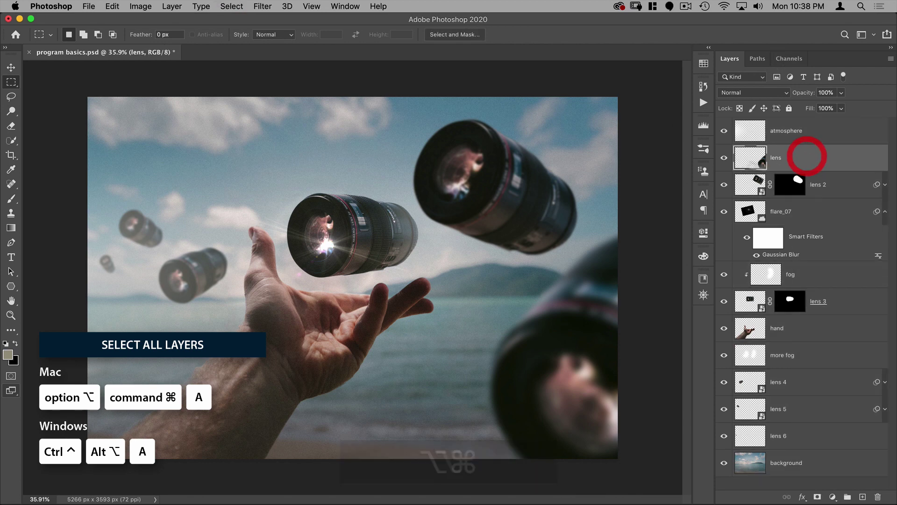
key(super)
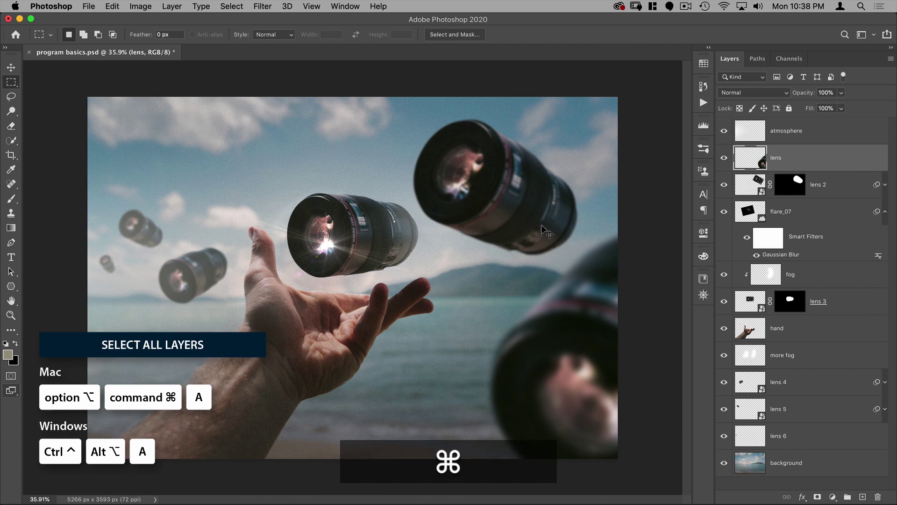
key(alt+super+a)
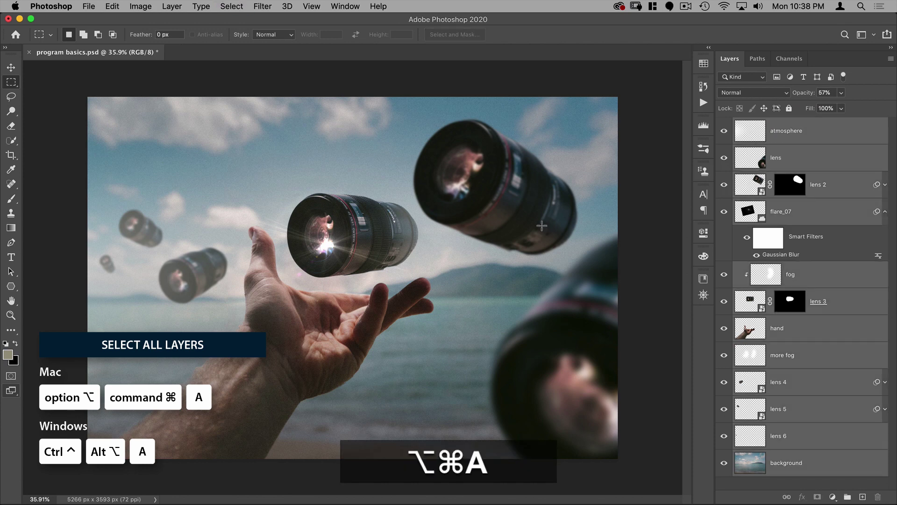
click(528, 226)
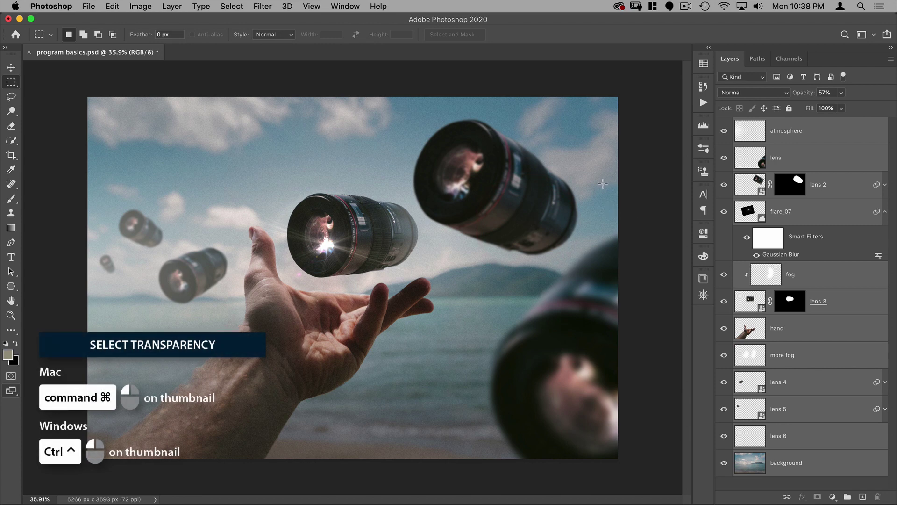
Load the lens 2 mask as a selection, and replace it with a selection from the Work Path
key(super)
click(757, 60)
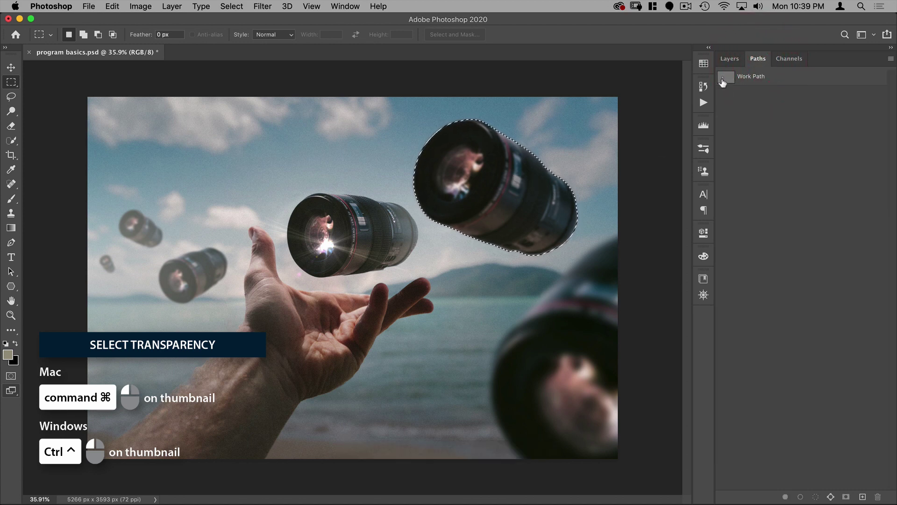
key(super)
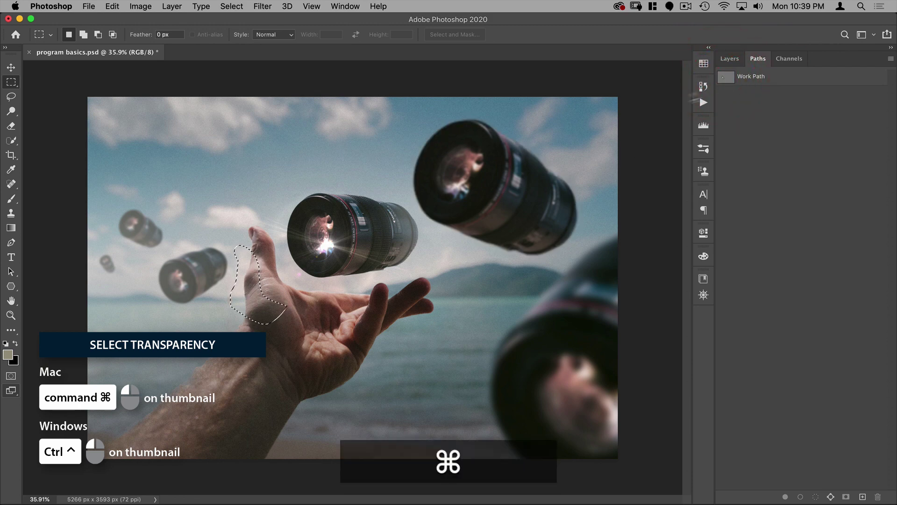
Load the Red channel's brightness as a selection in place of the path selection
click(790, 58)
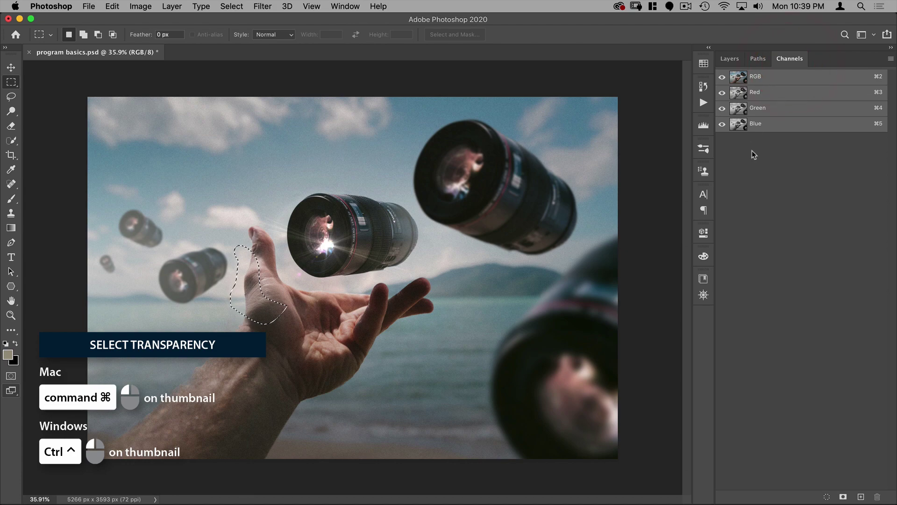
key(super)
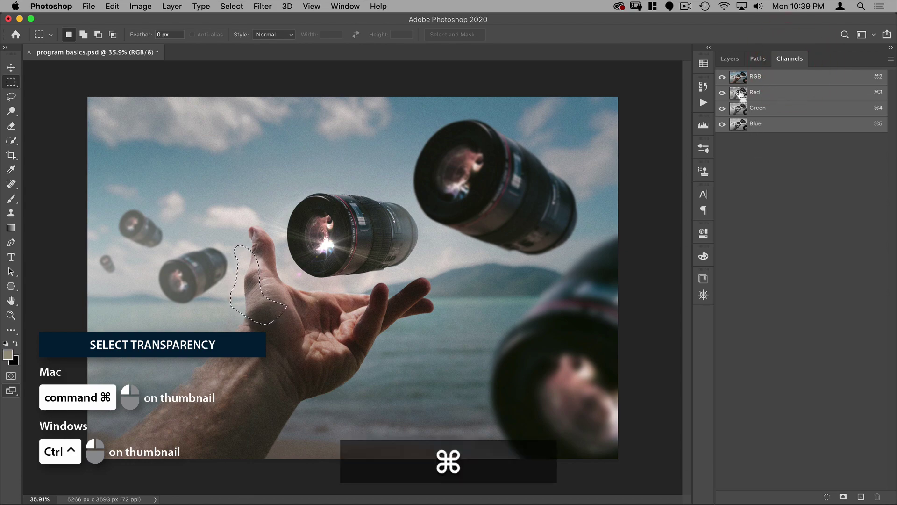
super+click(740, 94)
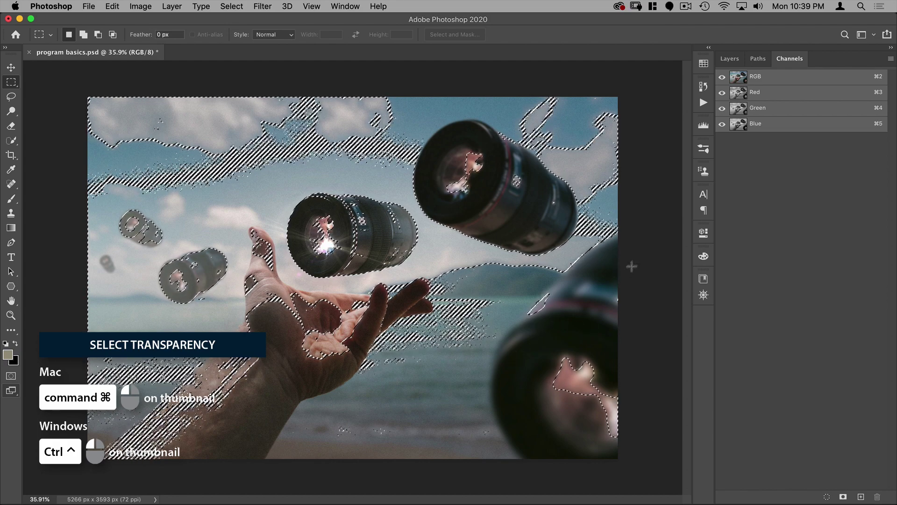
Return to the layer stack and load the lens layer's transparency as a selection
click(758, 59)
click(730, 59)
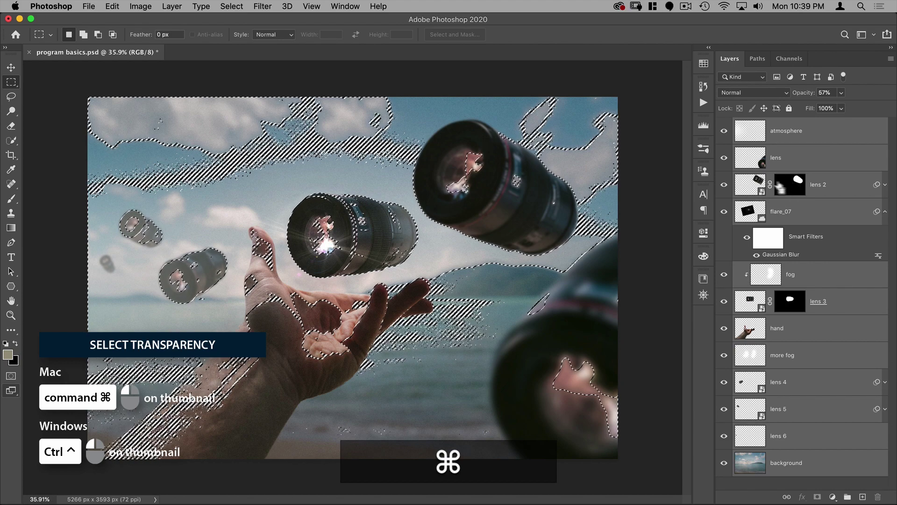
super+click(750, 159)
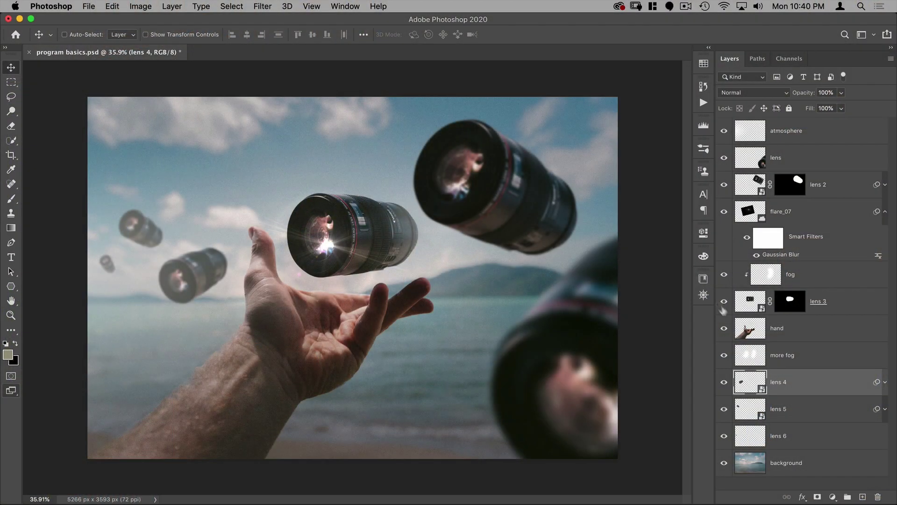
Try a free transform on the hand layer, scaling it slightly down and rotating it about -6.9°, and discard it
click(748, 328)
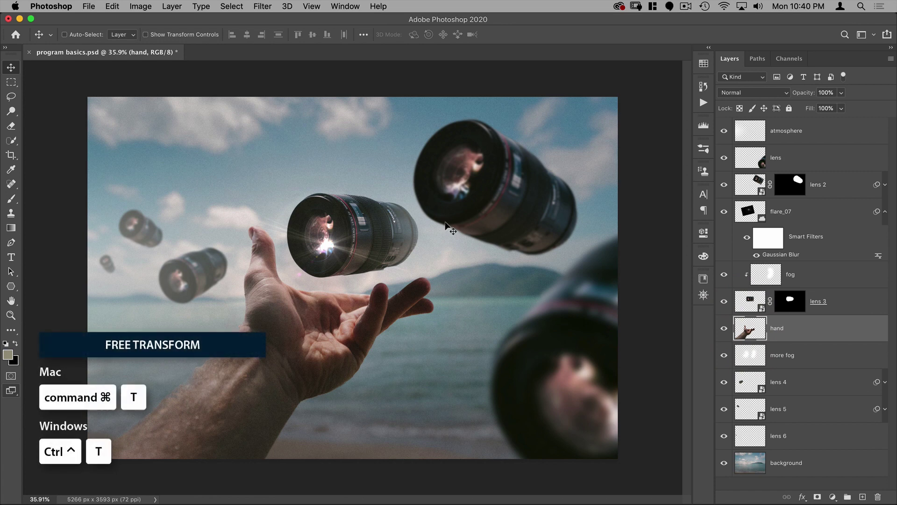
key(super)
key(super+t)
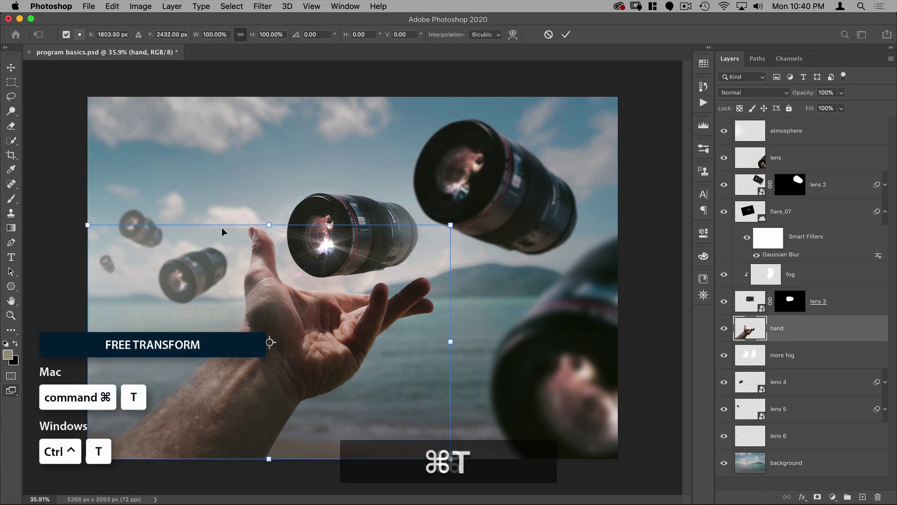
drag(461, 223, 424, 210)
mouse_move(439, 324)
mouse_down()
mouse_move(432, 256)
mouse_move(433, 330)
mouse_up()
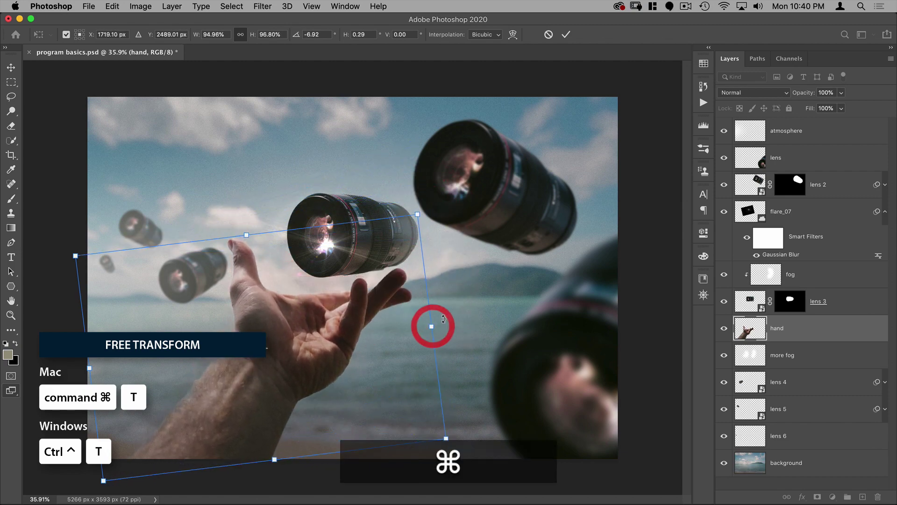
key(super+Escape)
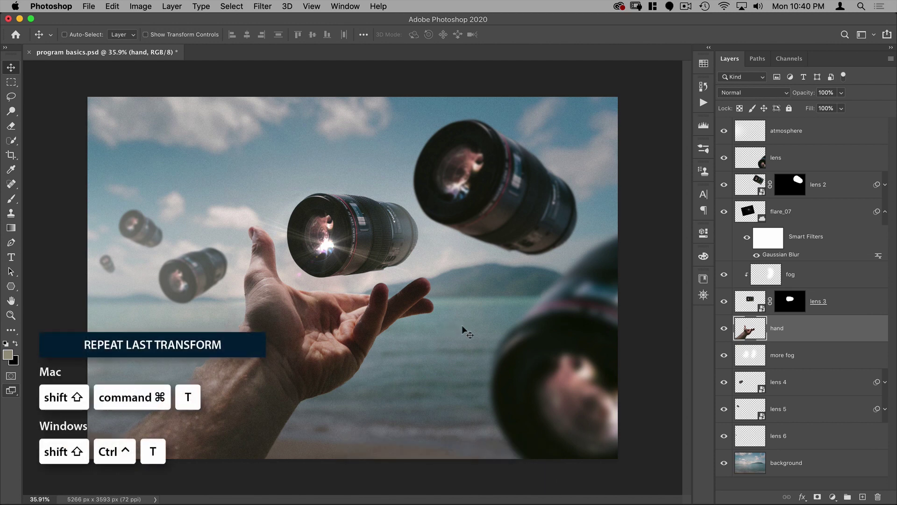
Rotate the lens 6 layer clockwise with Free Transform and apply the rotation
click(748, 443)
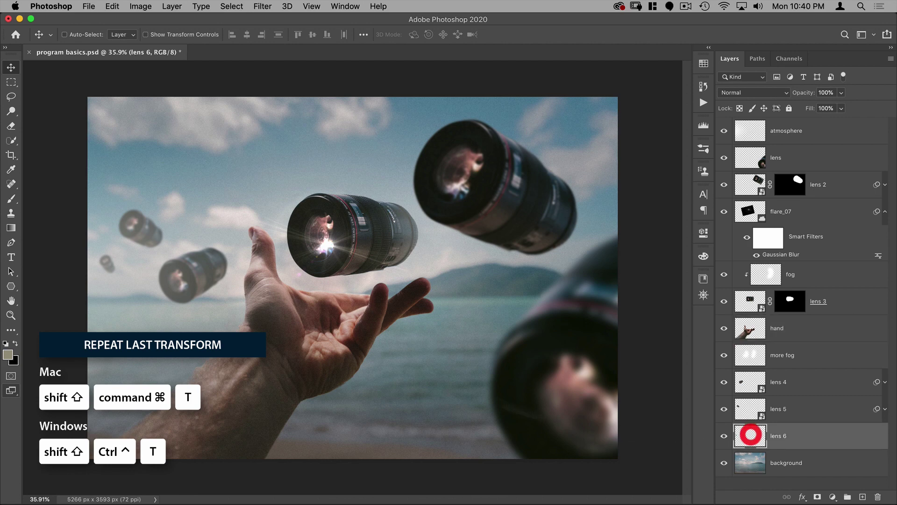
key(super+t)
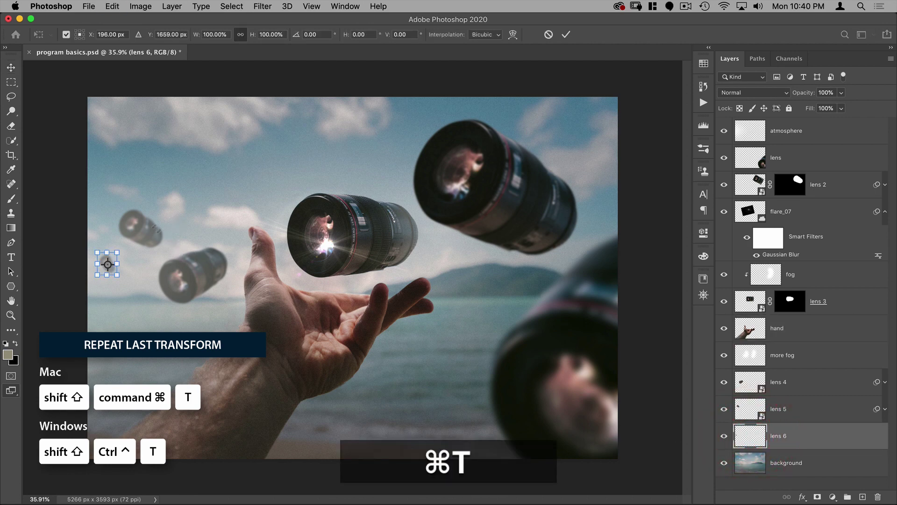
drag(124, 241, 124, 309)
click(566, 35)
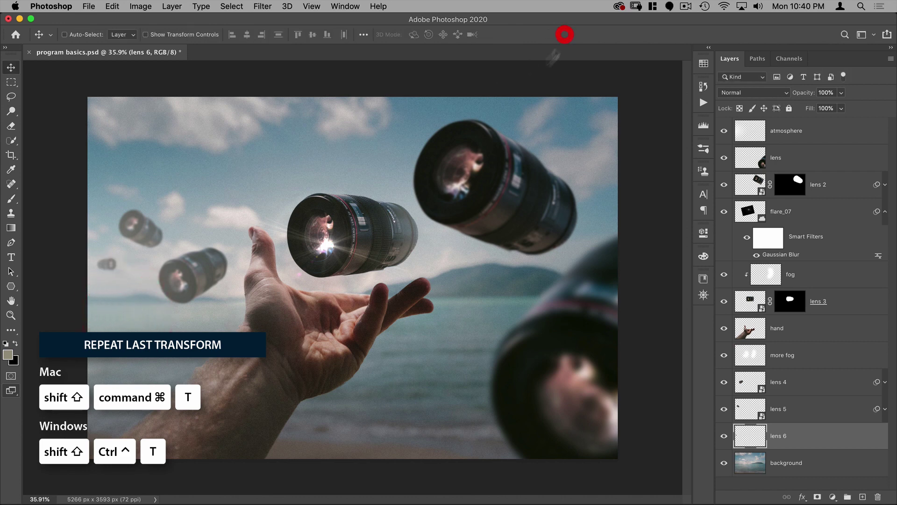
Repeat the last transform on the lens 6 layer several times to keep rotating the small lens
key(shift)
key(shift+super+t)
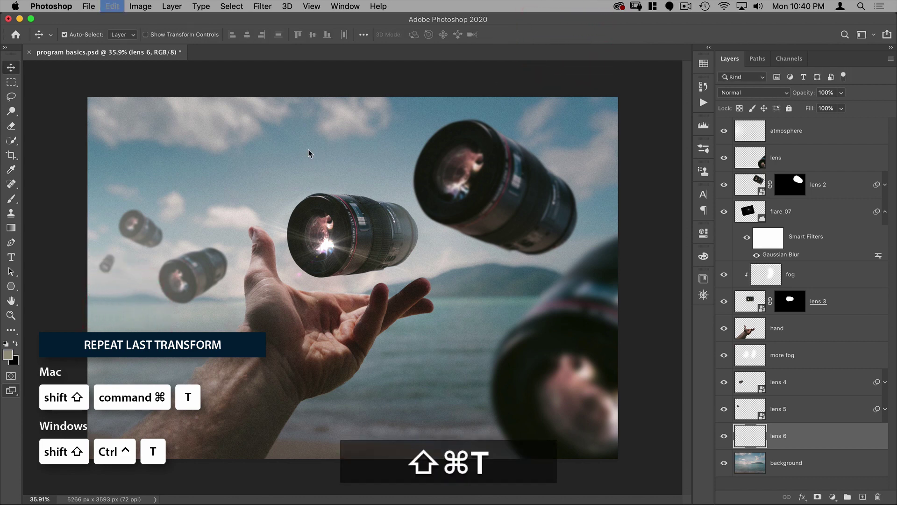
key(shift+super+t)
key(shift+super+t)
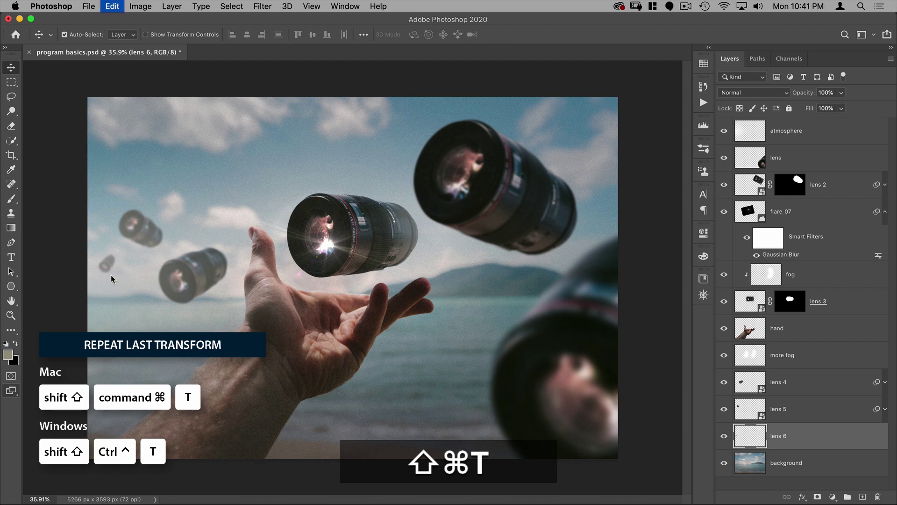
key(shift+super)
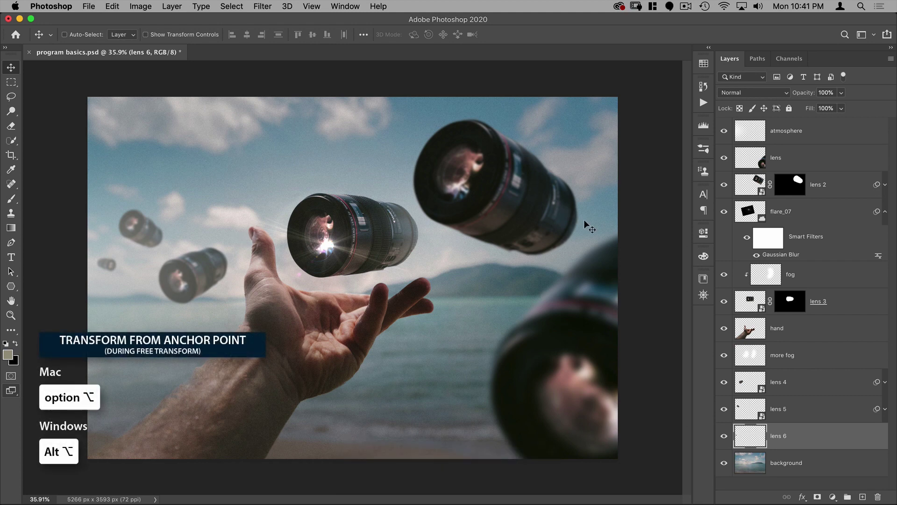
Try scaling the hand layer up from its center anchor point to about 122% with Free Transform
click(754, 327)
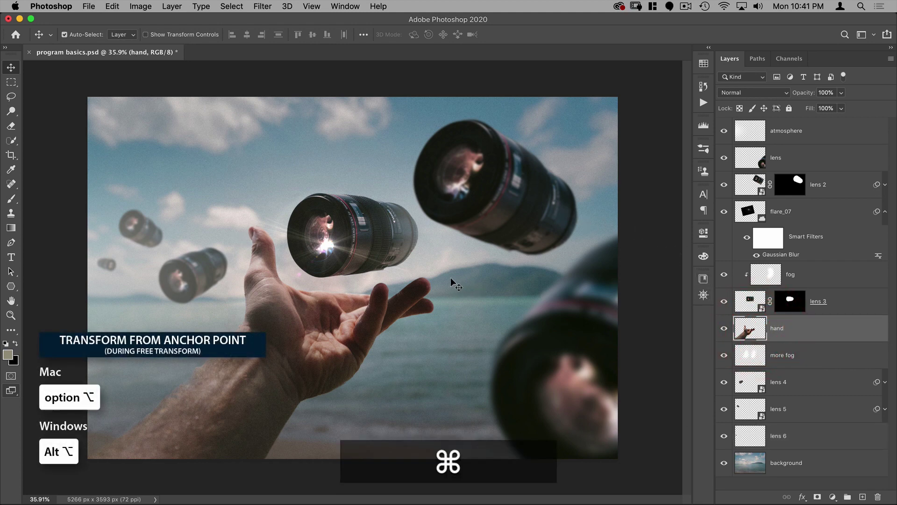
key(super+t)
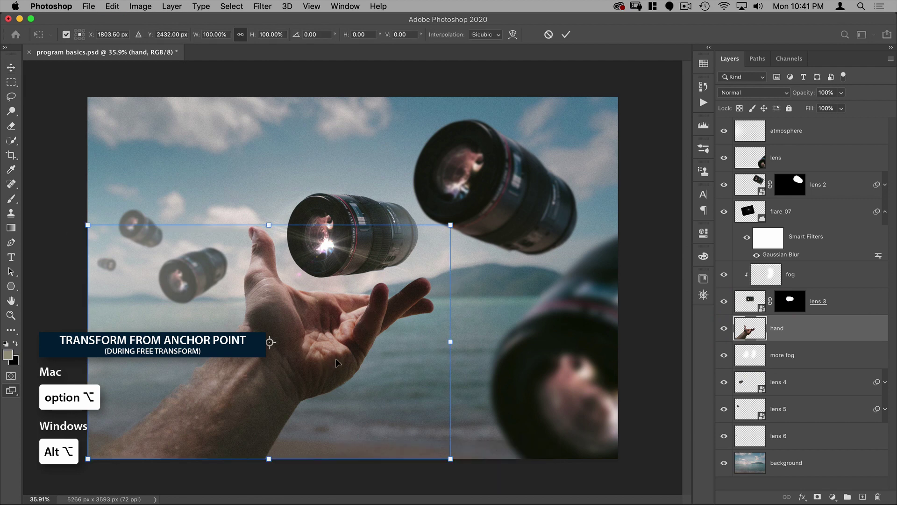
key(alt)
drag(452, 226, 491, 199)
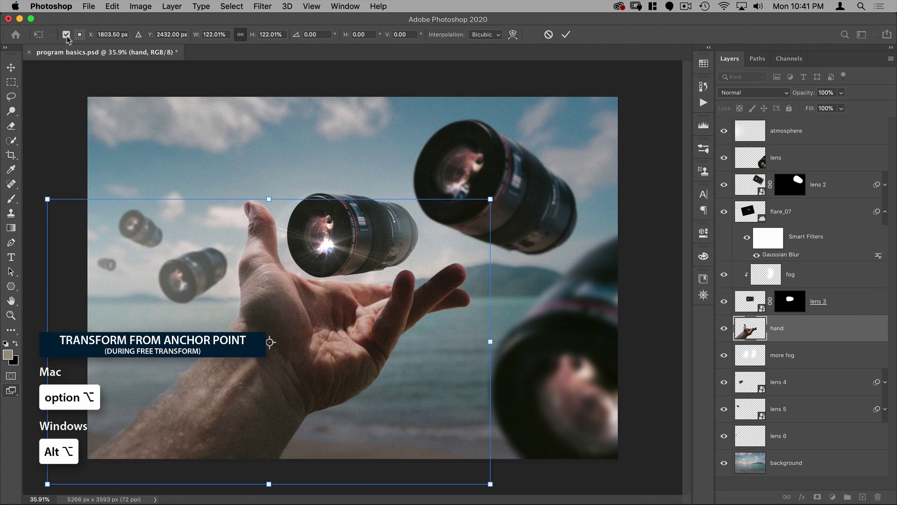
Try moving the hand's transform anchor point onto the middle lens and scaling from there to about 114%
drag(270, 342, 388, 261)
key(alt)
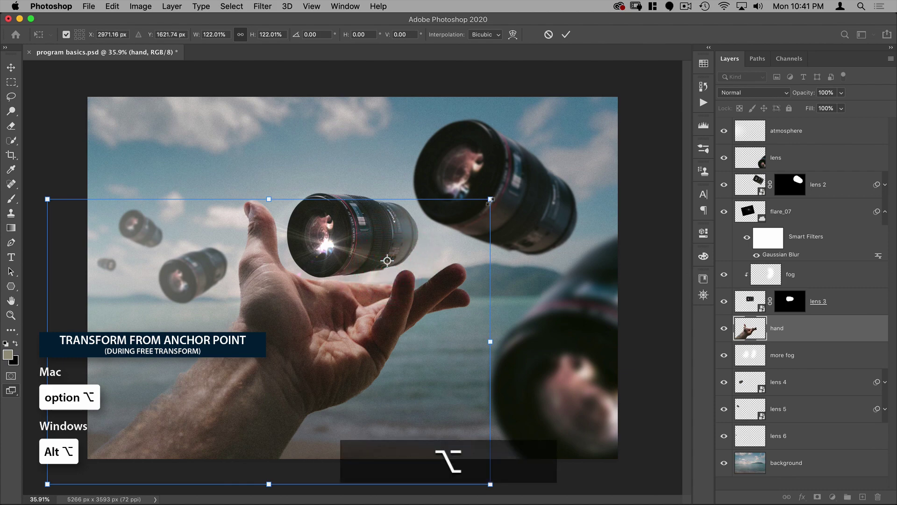
mouse_move(494, 197)
mouse_down()
mouse_move(436, 230)
mouse_move(503, 192)
mouse_move(452, 252)
mouse_move(486, 199)
mouse_move(505, 191)
mouse_move(423, 205)
mouse_move(485, 198)
mouse_up()
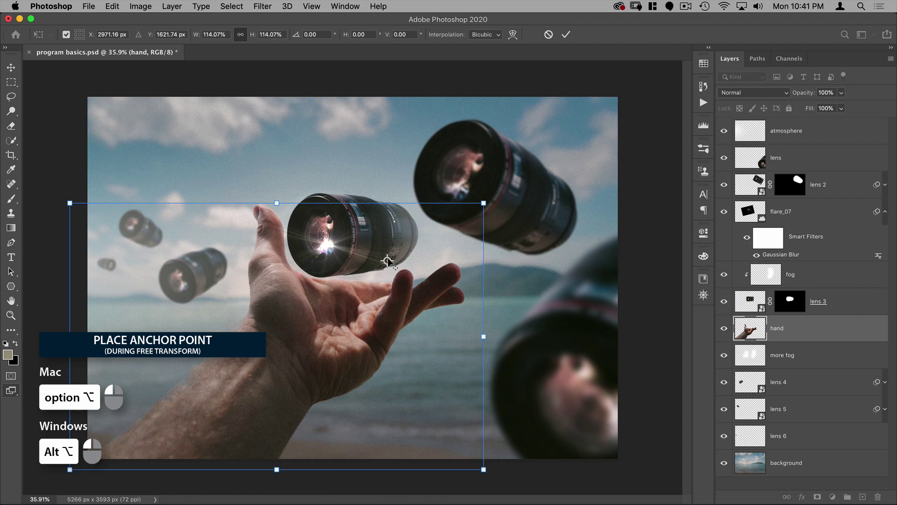
Try placing the transform anchor point at several spots, ending at the hand's fingertip, and rotate the hand about -7° around it
alt+click(265, 254)
alt+click(333, 432)
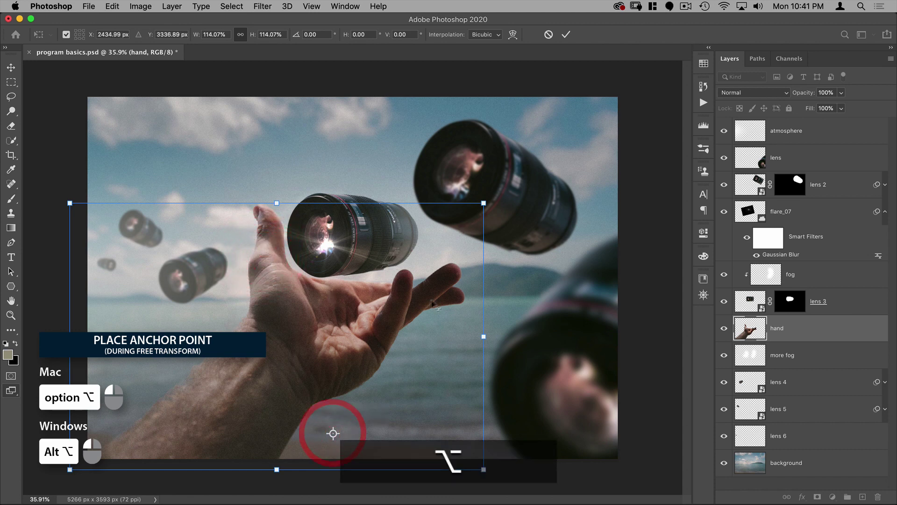
alt+click(459, 266)
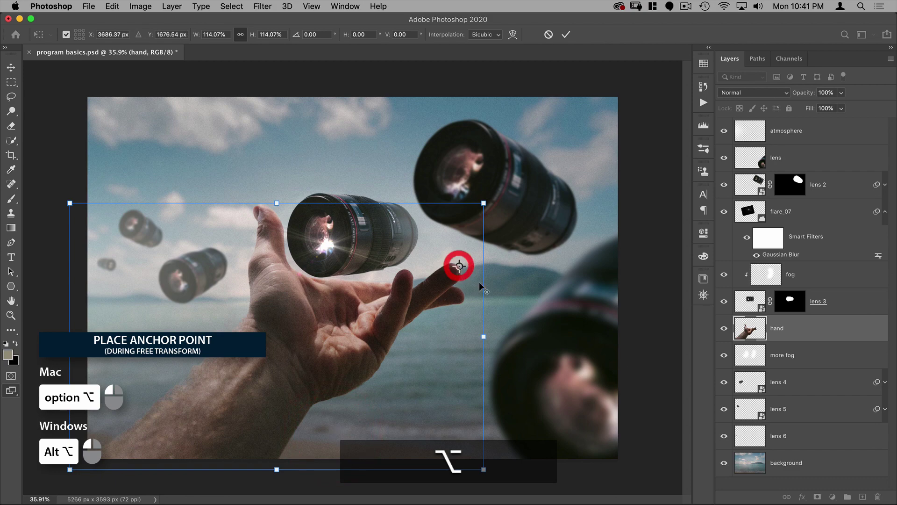
mouse_move(496, 218)
mouse_down()
mouse_move(473, 193)
mouse_move(478, 222)
mouse_up()
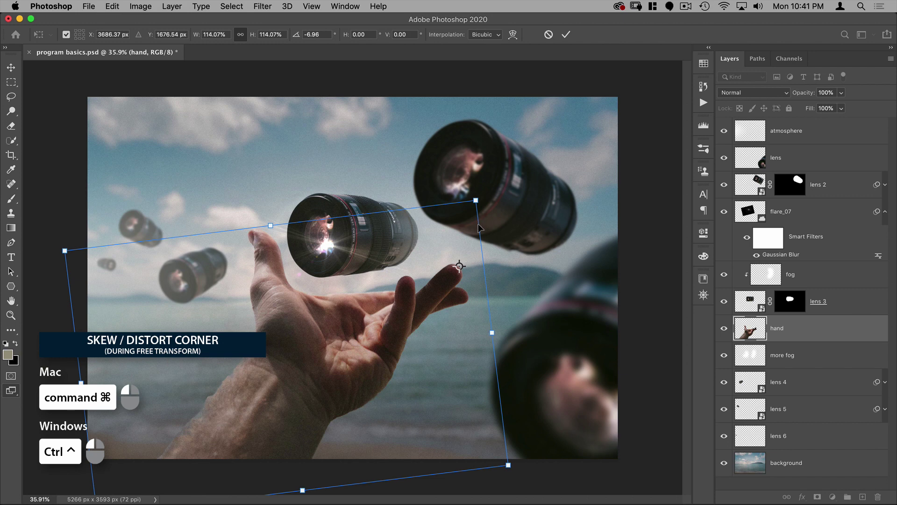
Try distorting the hand by pulling the upper-right corner of its transform box inward, and discard the whole transform
key(super)
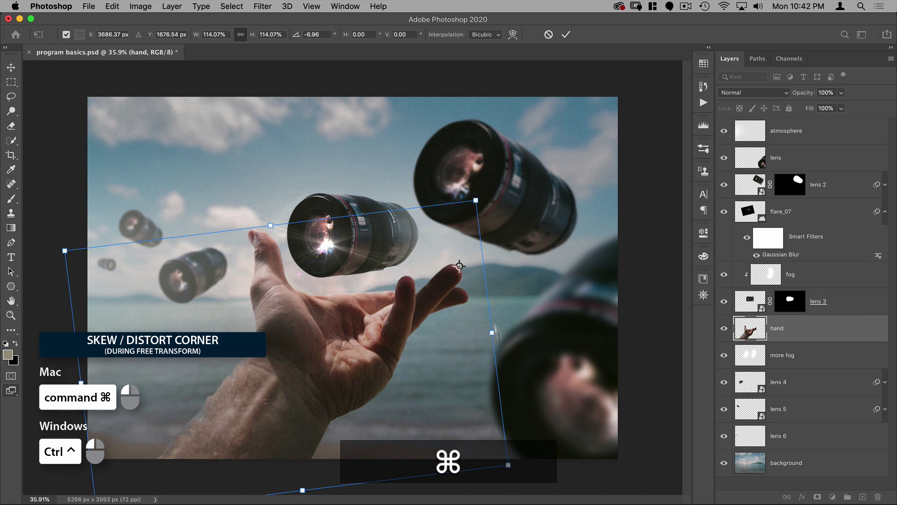
mouse_move(477, 203)
mouse_down()
mouse_move(512, 166)
mouse_move(572, 142)
mouse_move(357, 152)
mouse_move(458, 211)
mouse_move(531, 220)
mouse_move(392, 273)
mouse_move(377, 259)
mouse_move(457, 264)
mouse_move(394, 273)
mouse_move(444, 284)
mouse_move(496, 247)
mouse_move(462, 252)
mouse_move(505, 234)
mouse_move(461, 236)
mouse_up()
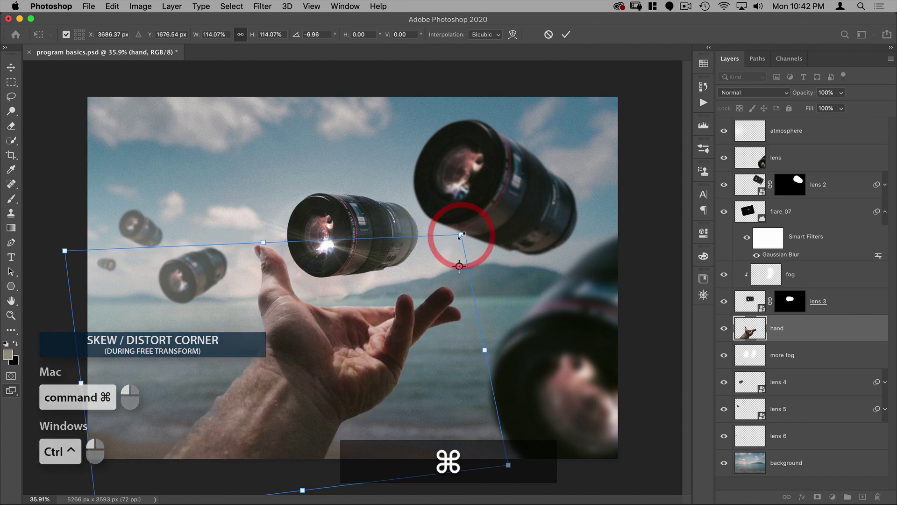
key(Escape)
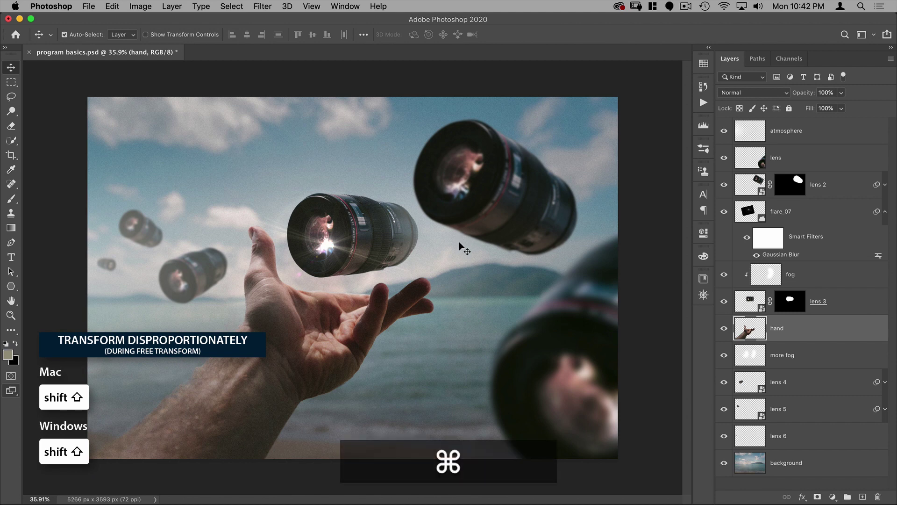
Try stretching the hand layer disproportionately to about 101% width and 104% height with Free Transform, and discard it
key(super+t)
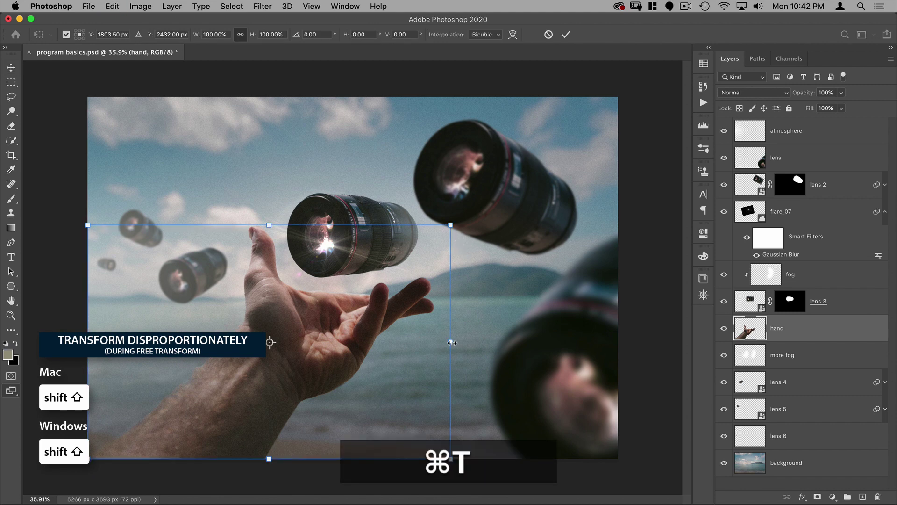
mouse_move(451, 343)
mouse_down()
mouse_move(437, 341)
mouse_move(530, 341)
mouse_move(437, 342)
mouse_move(601, 341)
mouse_move(444, 335)
mouse_move(583, 335)
mouse_move(465, 342)
mouse_up()
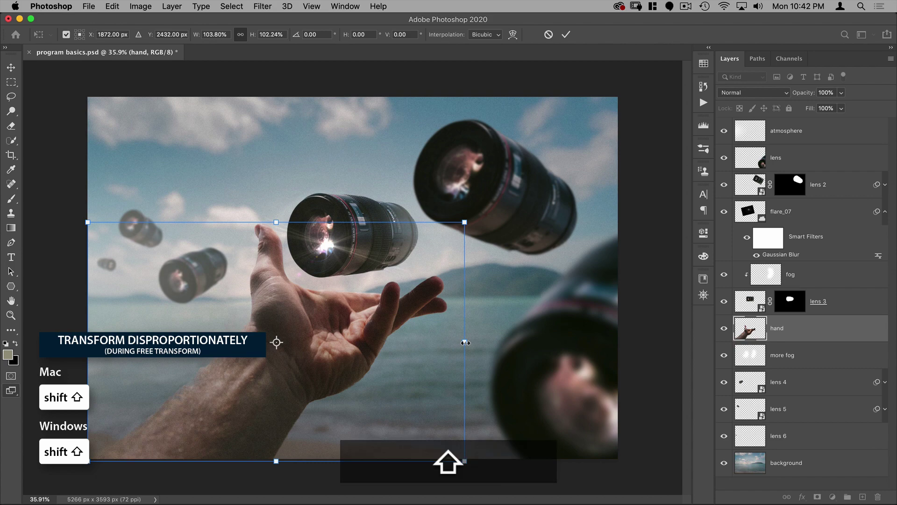
drag(465, 343, 445, 341)
mouse_move(447, 222)
mouse_down()
mouse_move(448, 208)
mouse_move(474, 204)
mouse_move(453, 222)
mouse_up()
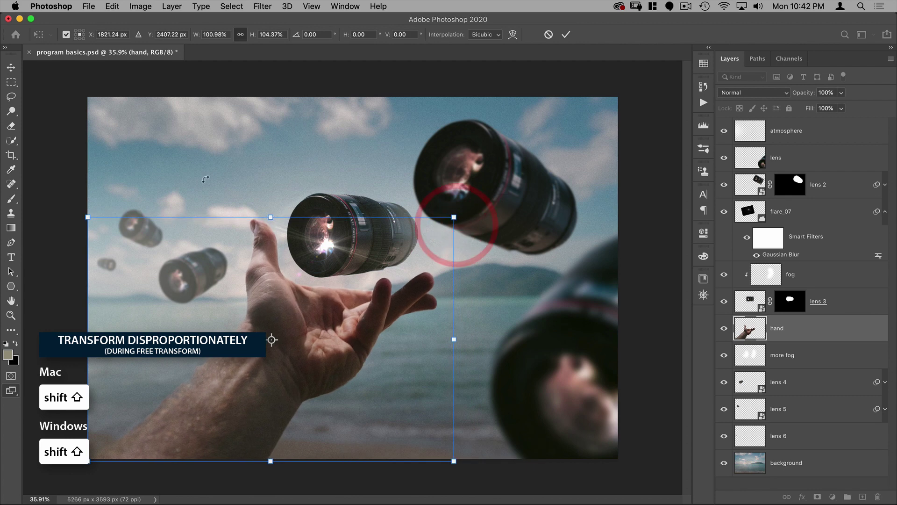
key(Escape)
Review the Use Legacy Free Transform option in the General preferences and close the dialog
click(51, 6)
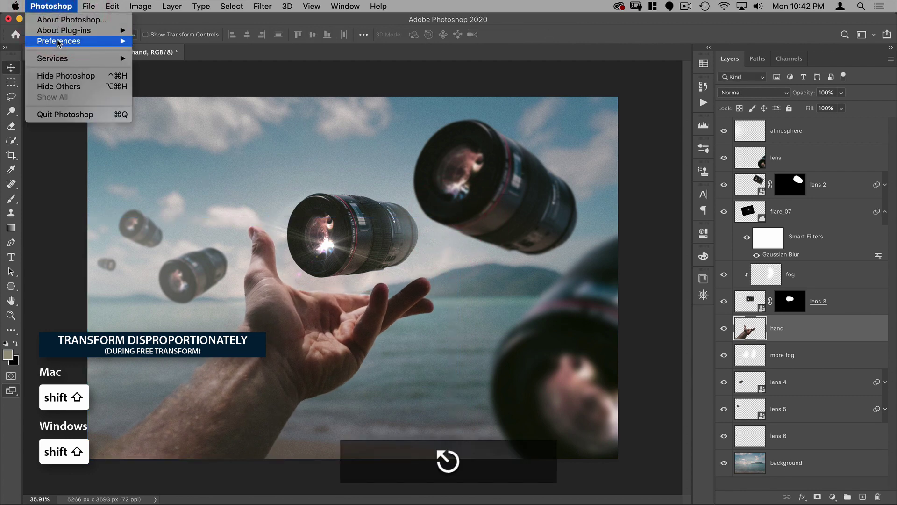
mouse_move(61, 43)
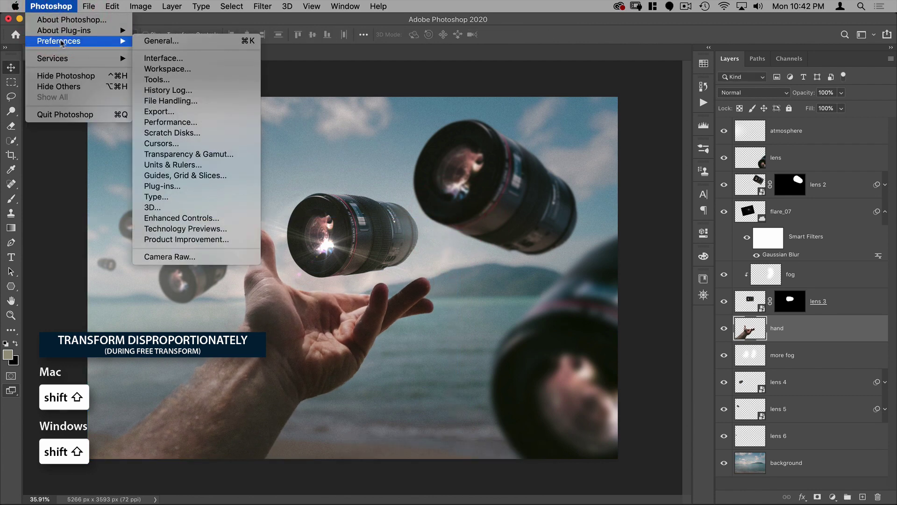
click(169, 41)
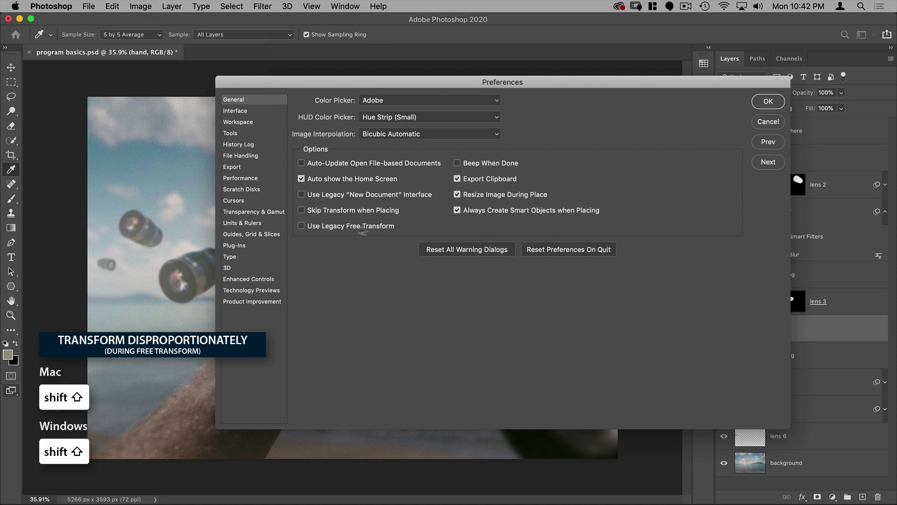
click(362, 229)
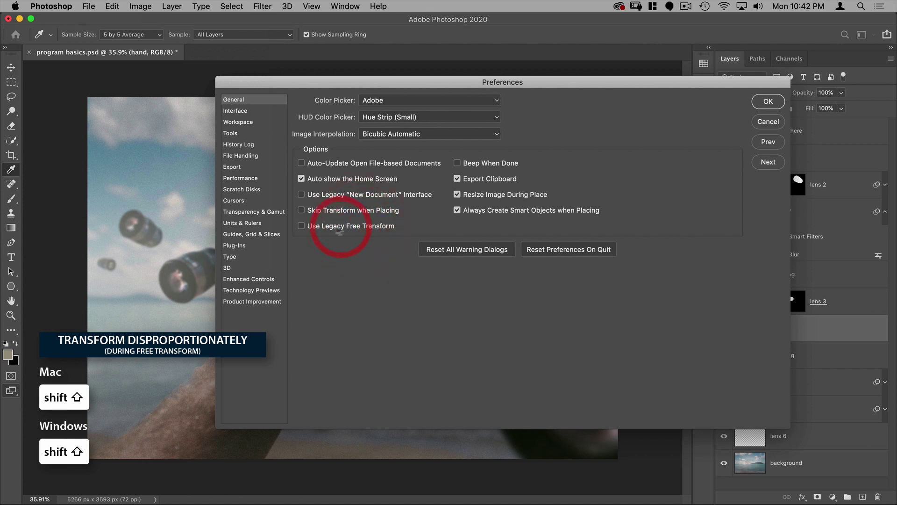
click(774, 105)
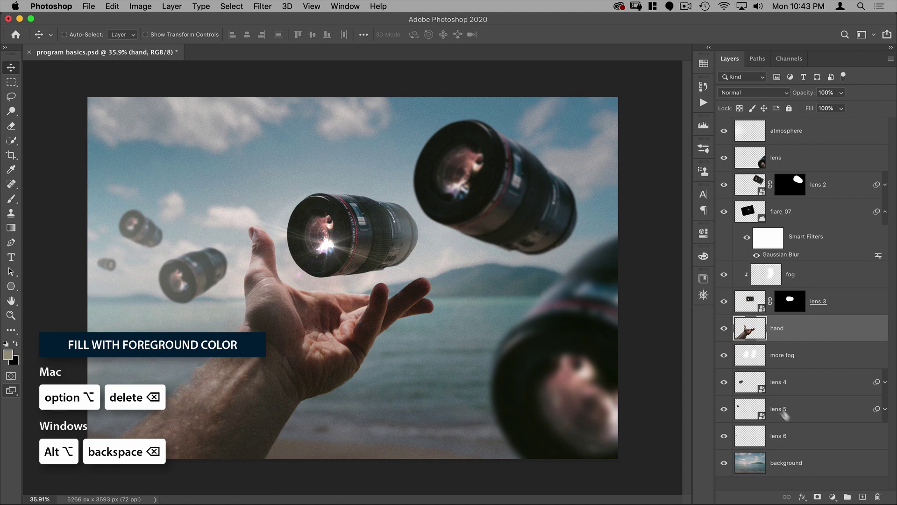
Create a new layer above the hand layer and name it "foreground color"
click(861, 497)
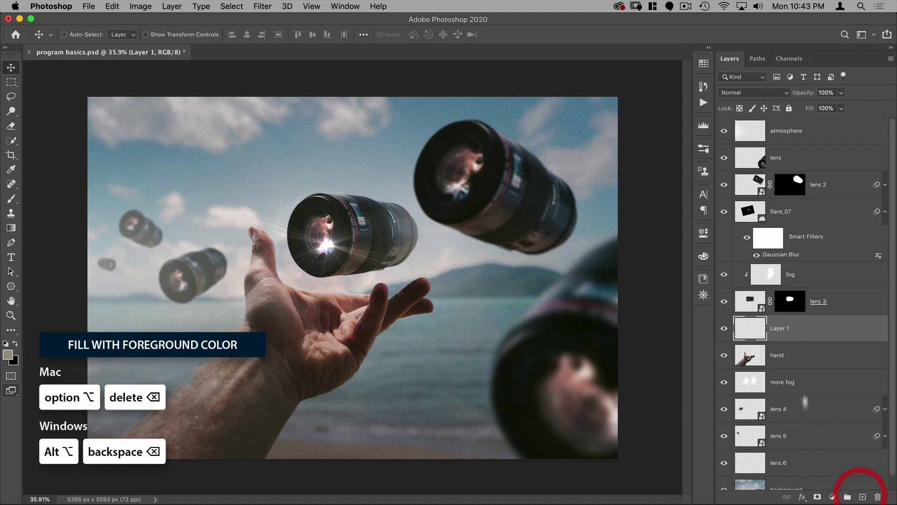
double_click(779, 328)
text(foregrou)
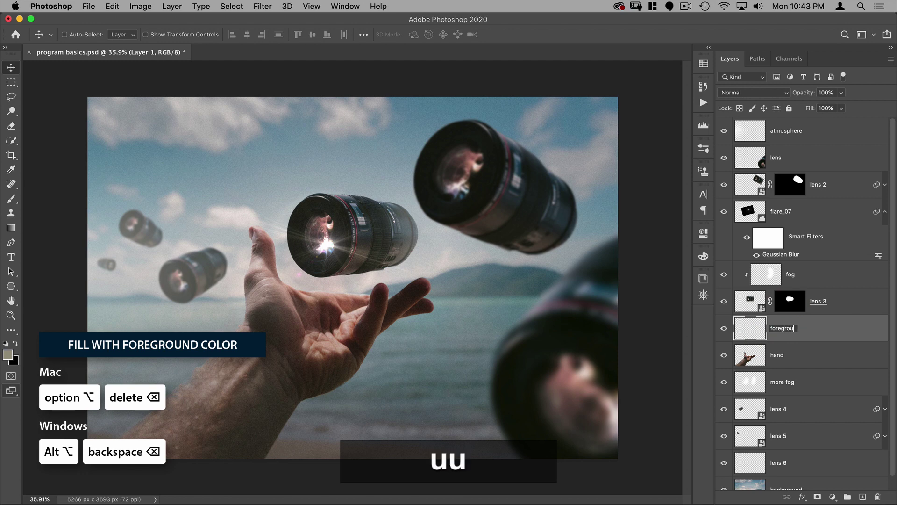
text(nd color)
key(Return)
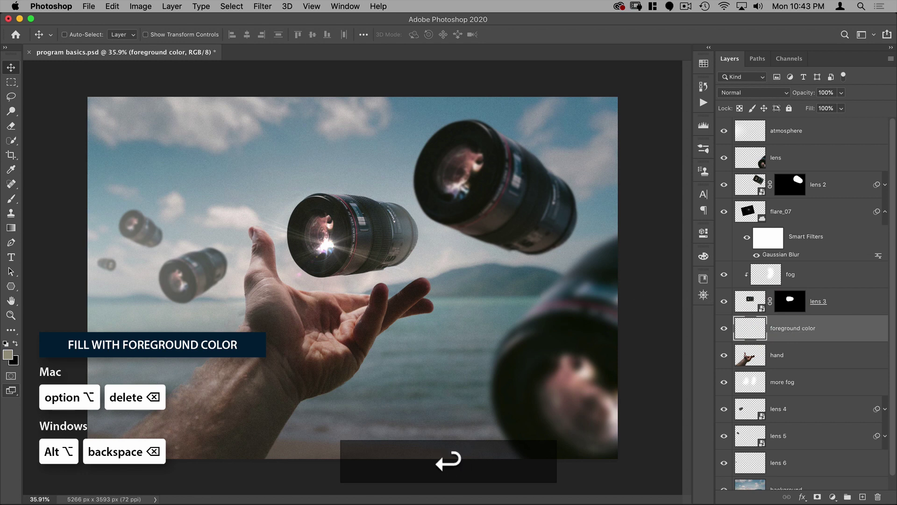
Set the foreground color to a fully saturated bright red and fill the foreground color layer with it
click(7, 355)
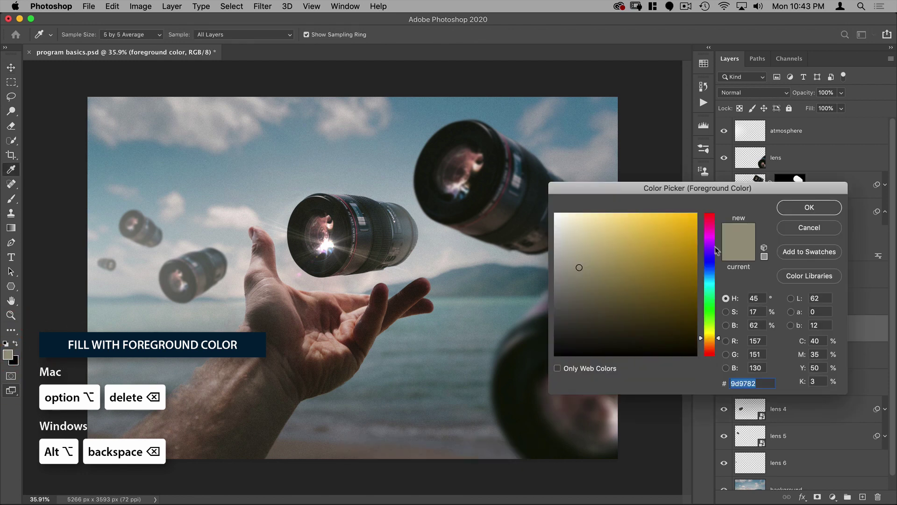
drag(717, 251, 710, 214)
click(697, 215)
click(809, 207)
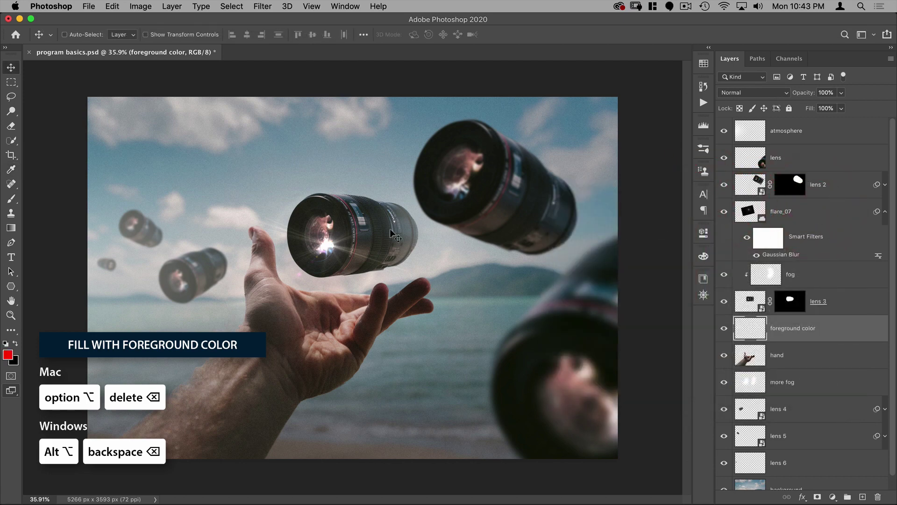
key(alt)
key(alt+BackSpace)
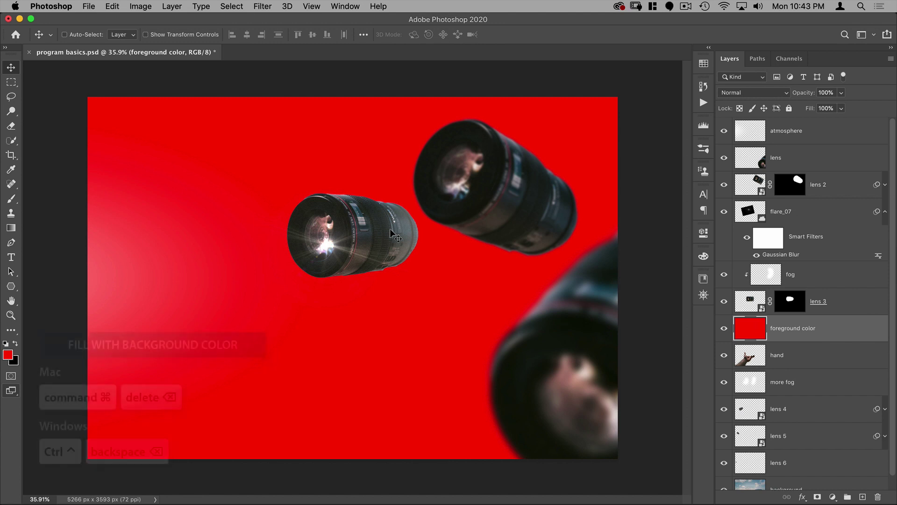
Set the background color to fully saturated blue (0c00ff) and fill the foreground color layer with it
click(14, 359)
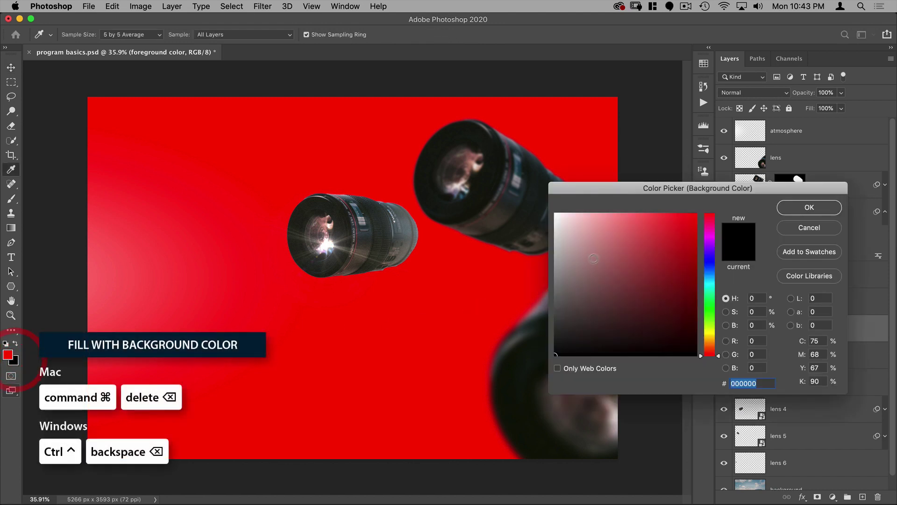
click(700, 253)
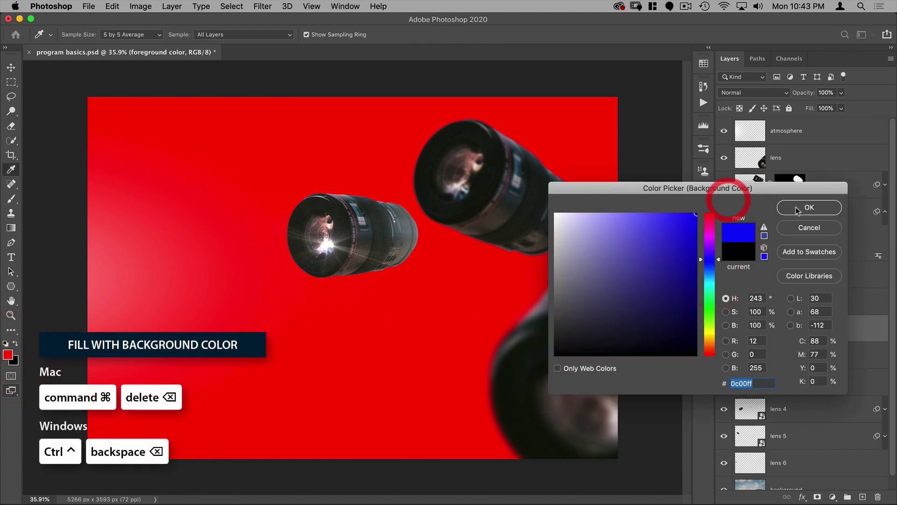
click(809, 207)
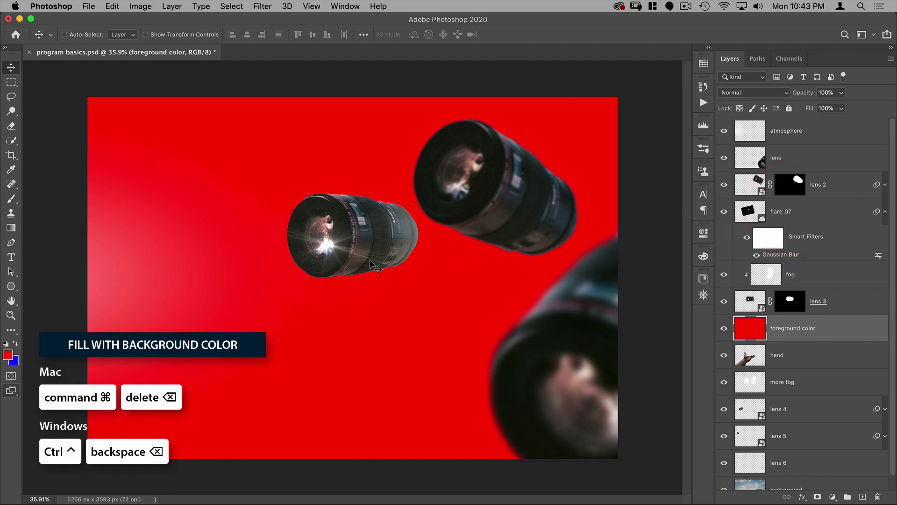
key(super+BackSpace)
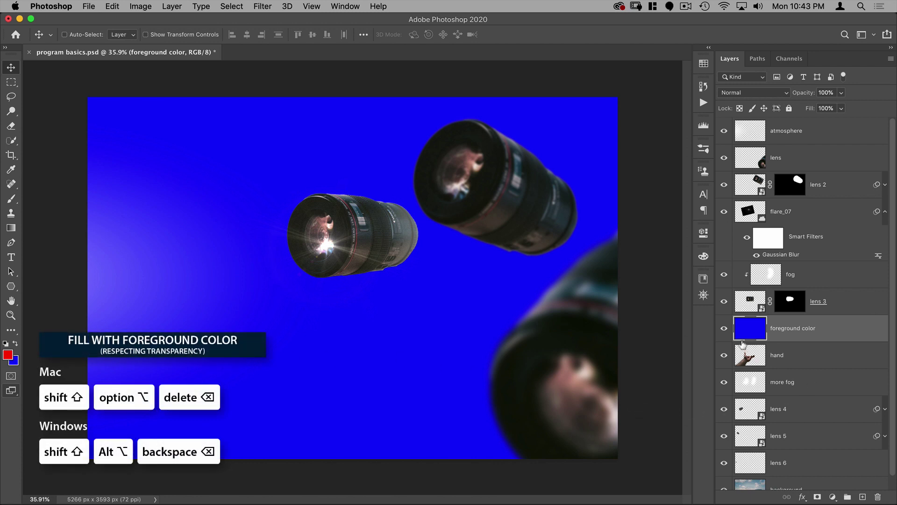
Hide the foreground color layer and try filling the entire hand layer with the red foreground color
click(724, 330)
click(748, 354)
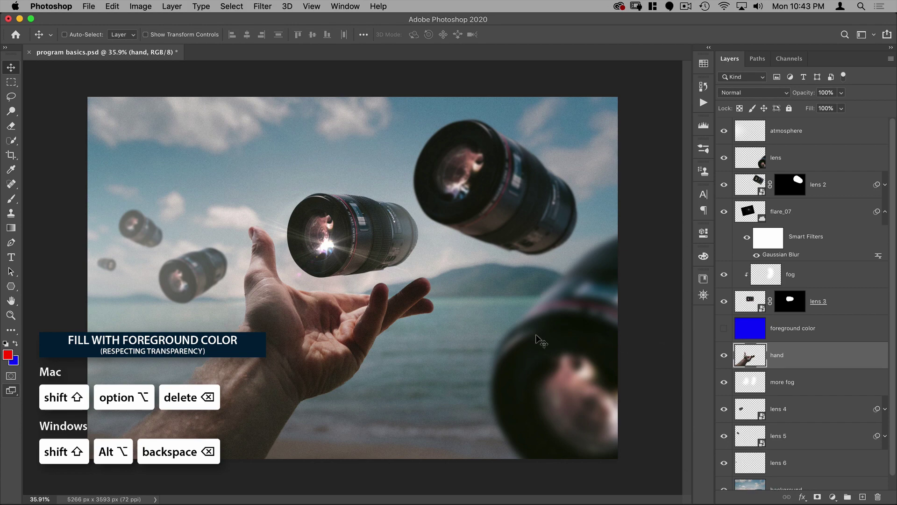
key(shift+alt+BackSpace)
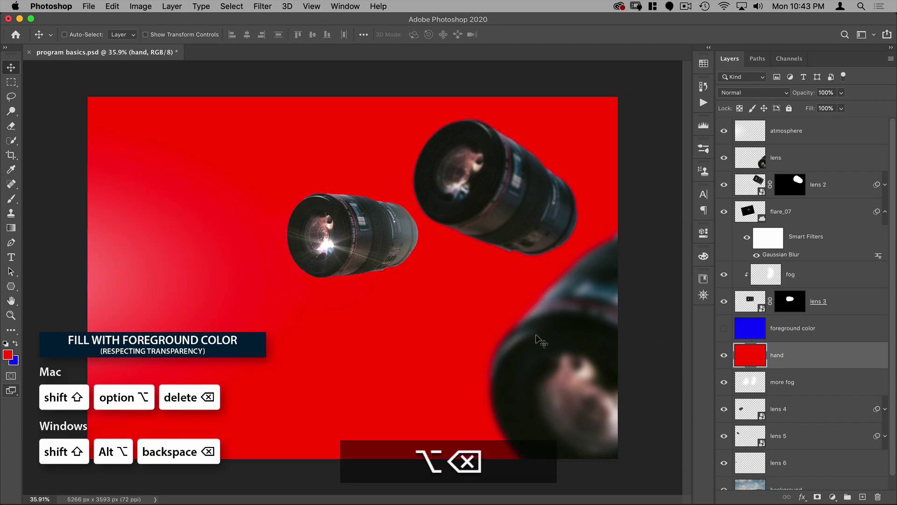
key(super+z)
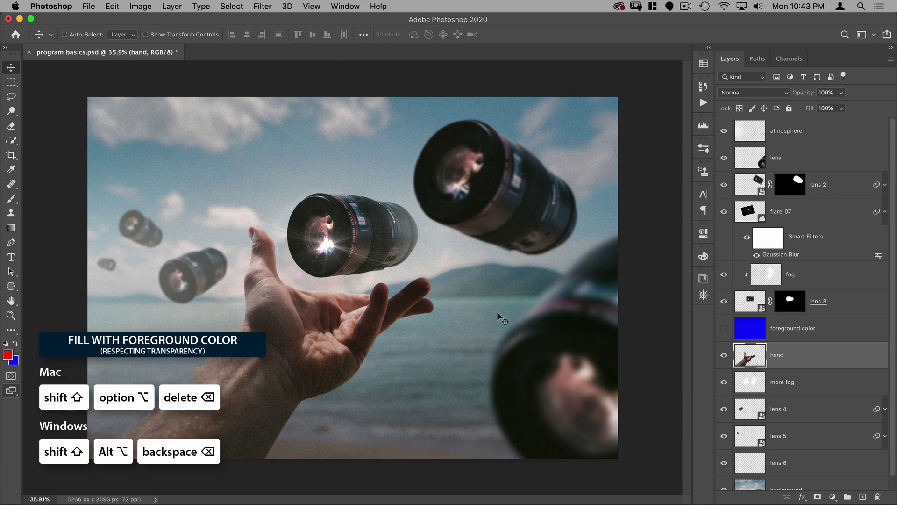
Try filling the hand layer with the red foreground color while respecting its transparency, and undo the fill
key(shift+alt)
key(shift+alt+BackSpace)
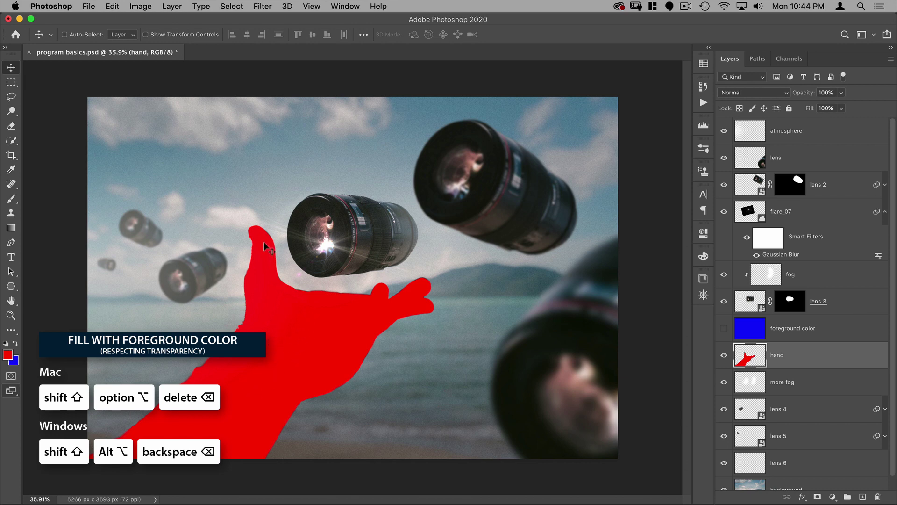
key(super+z)
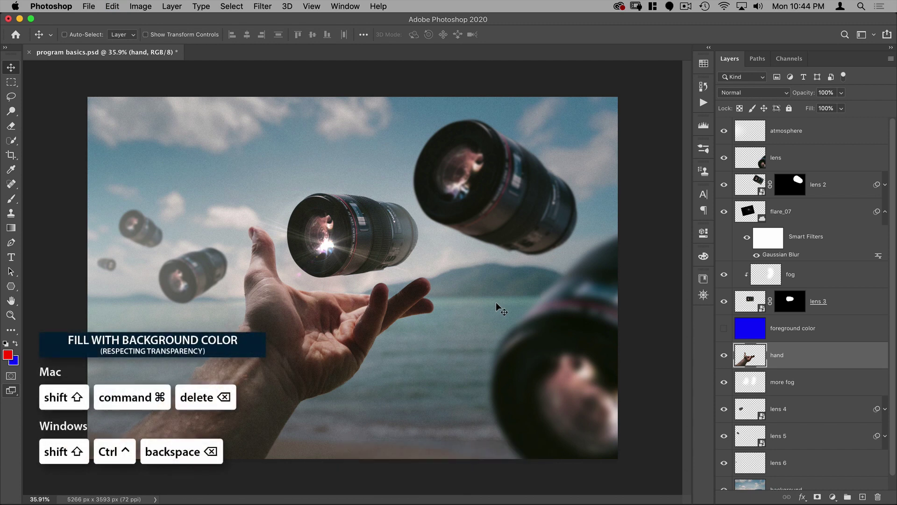
Try filling only the opaque pixels of the hand layer with the blue background color, and undo it
key(shift)
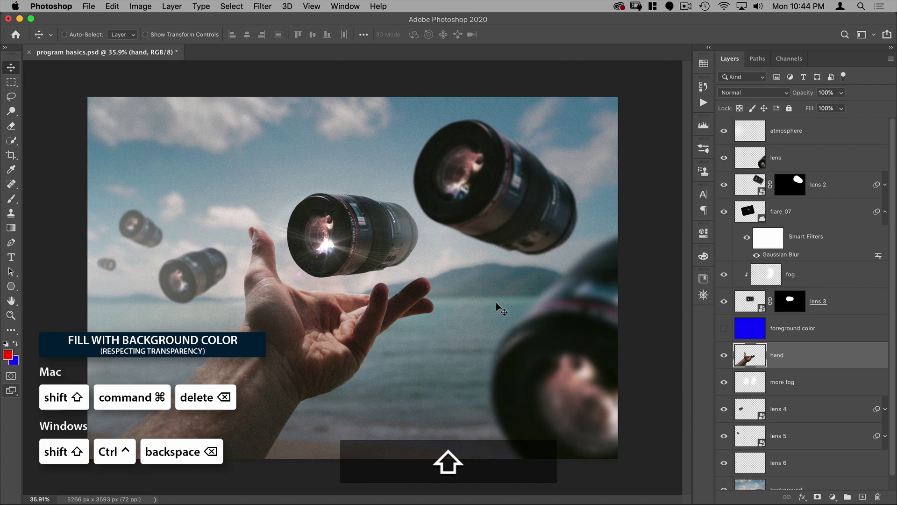
key(super+shift+BackSpace)
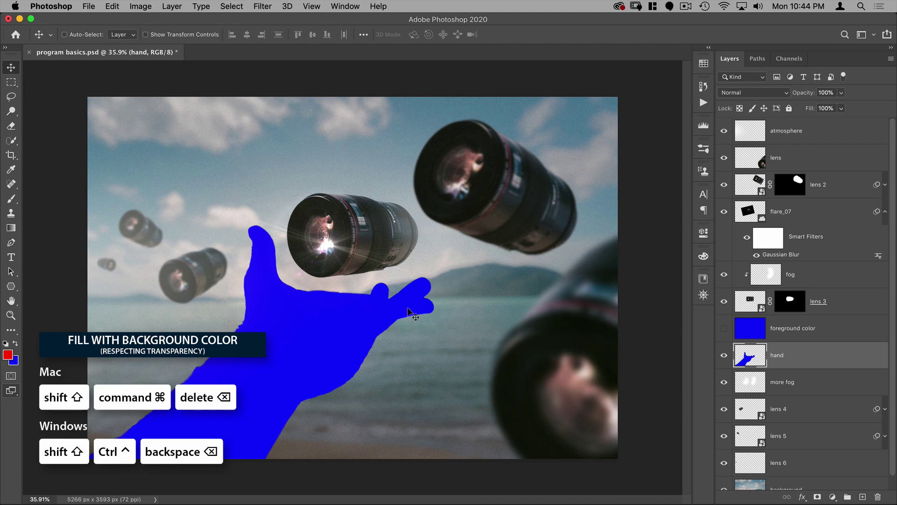
key(cmd+z)
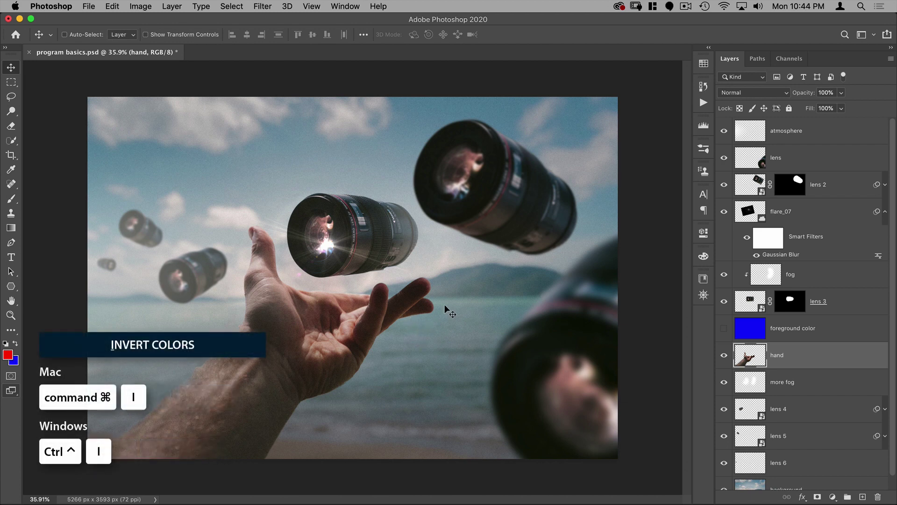
Invert the colors of the hand layer and invert them back to the original
key(super)
key(super+i)
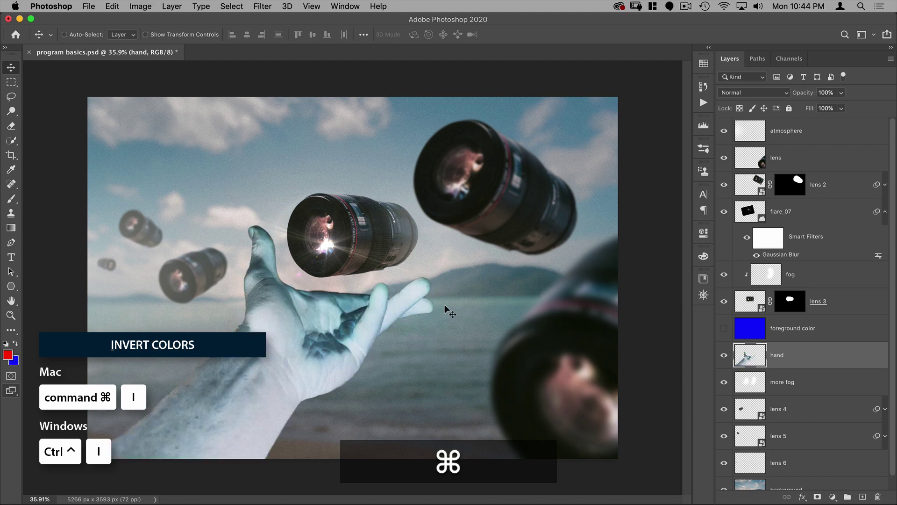
key(super+i)
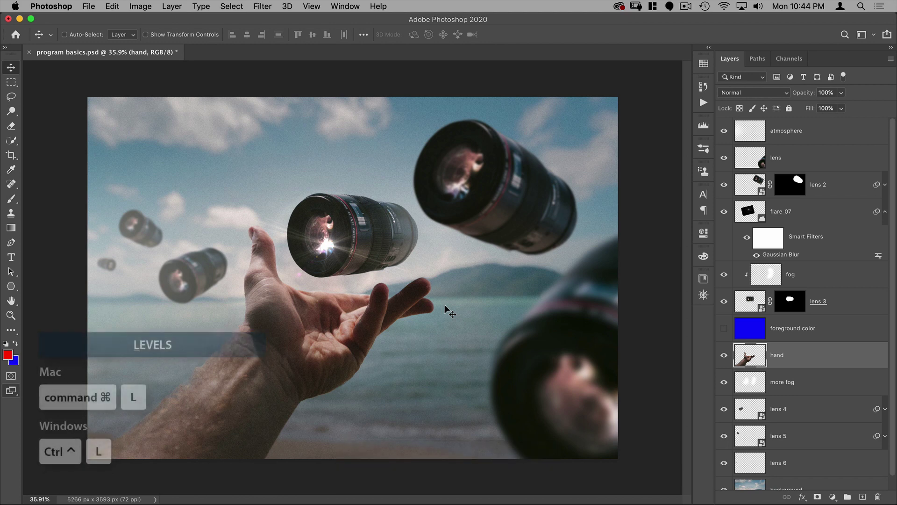
Try darkening the hand layer with Levels by setting the midtone input to 0.86, and discard the adjustment
key(super)
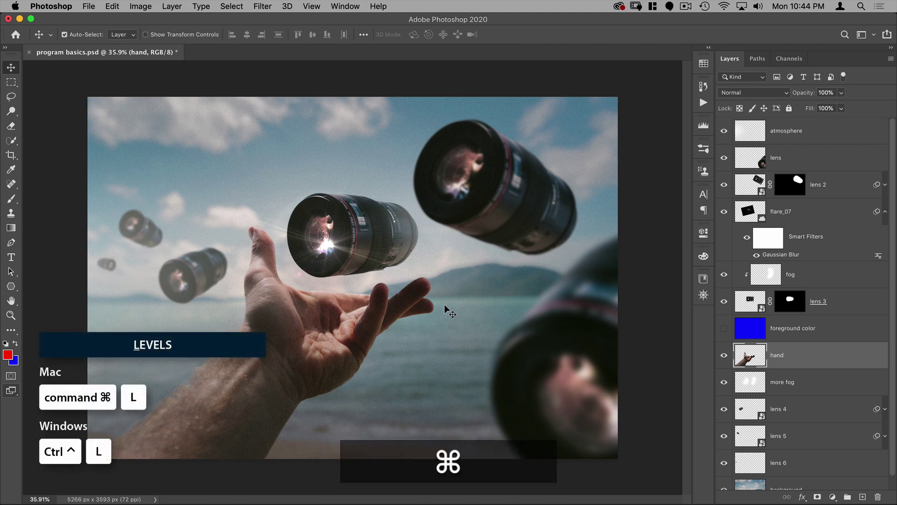
key(super+l)
mouse_move(550, 243)
mouse_down()
mouse_move(576, 245)
mouse_move(557, 243)
mouse_up()
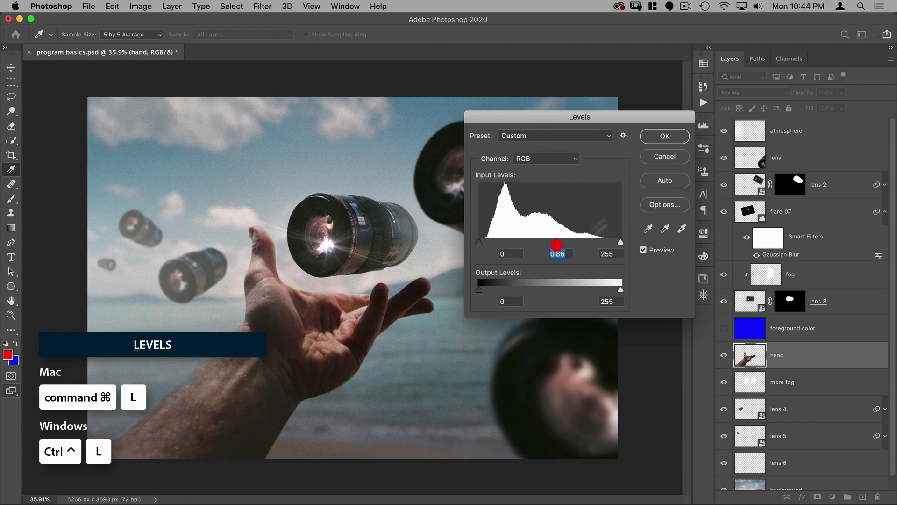
click(669, 160)
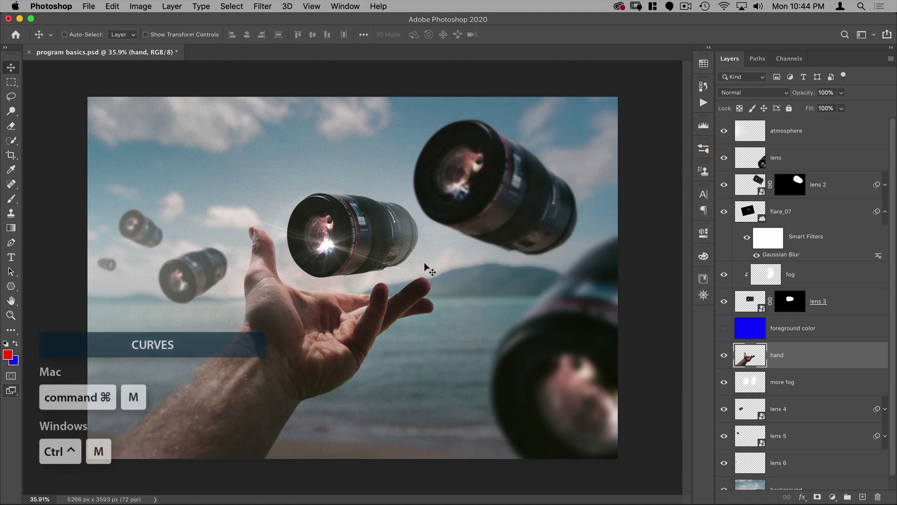
Try a contrast Curves adjustment on the hand layer with lowered shadows and a second point at input 169, output 149, and discard it
key(super+m)
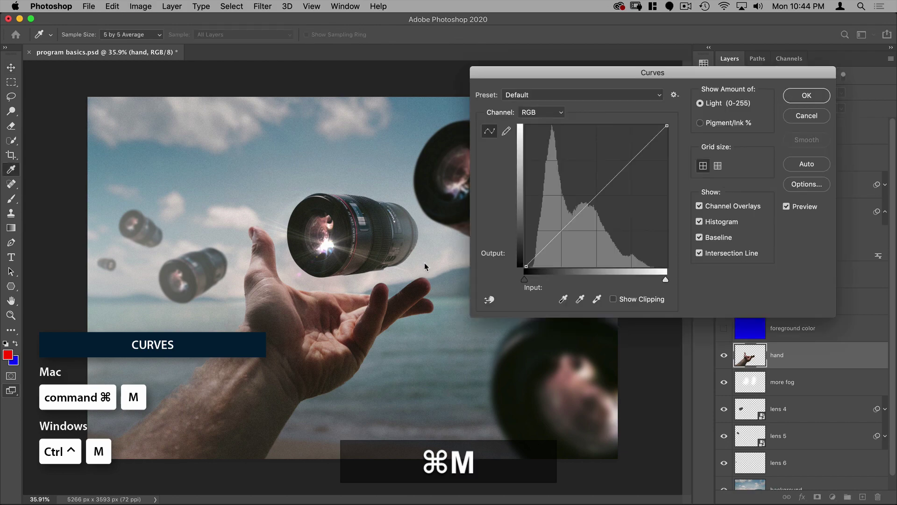
click(579, 239)
click(618, 184)
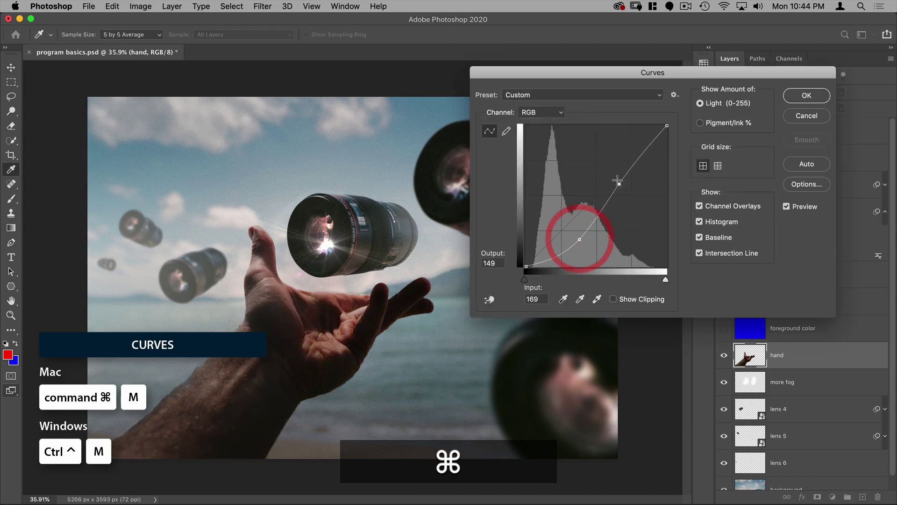
click(807, 116)
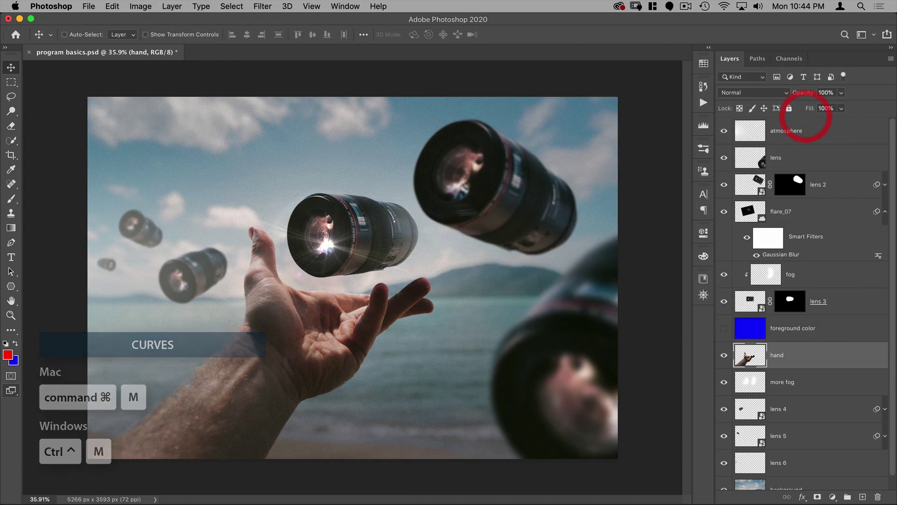
Try changing the saturation and hue of the hand layer with Hue/Saturation, and discard the adjustment
key(super+u)
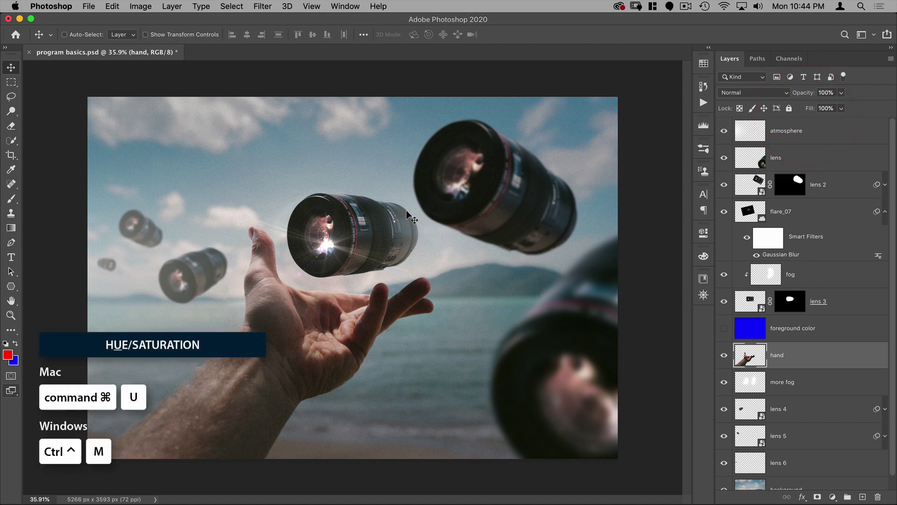
key(super+u)
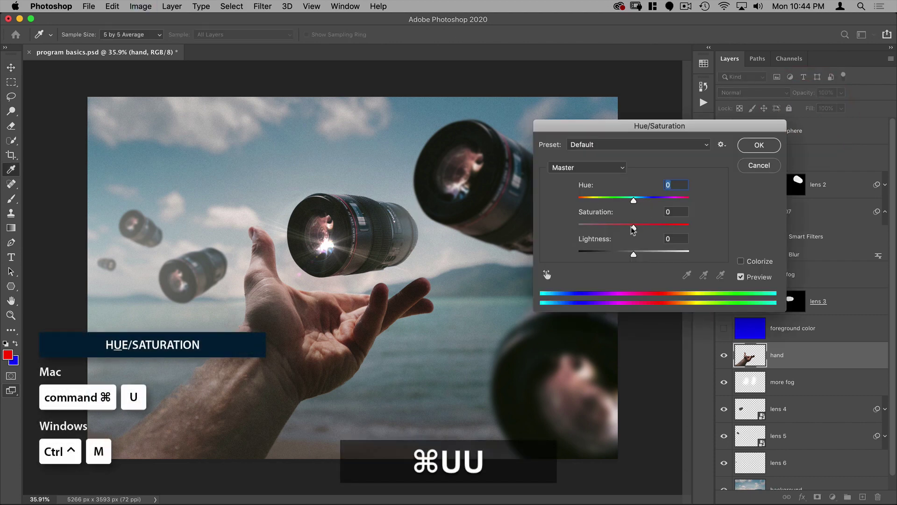
mouse_move(631, 226)
mouse_down()
mouse_move(602, 226)
mouse_move(671, 225)
mouse_move(634, 228)
mouse_up()
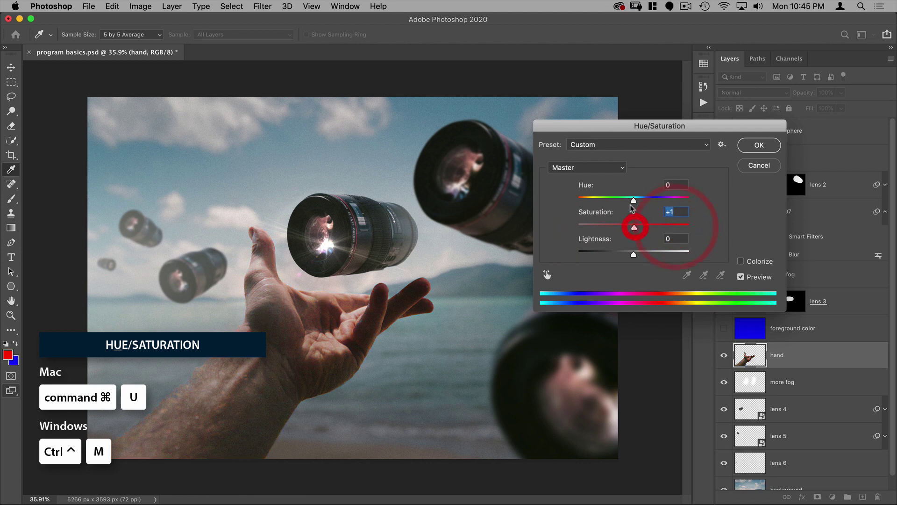
drag(607, 200, 663, 200)
click(749, 165)
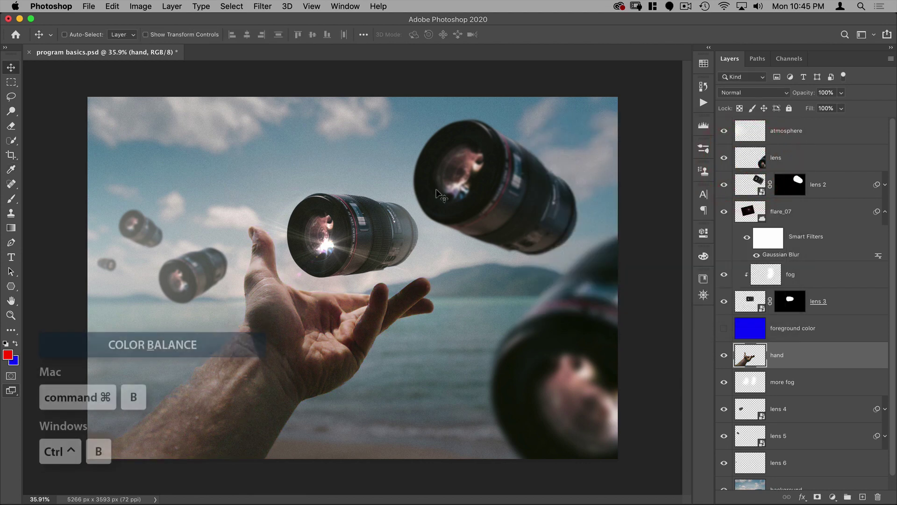
Try tinting the hand green with Color Balance midtones at -57 Cyan/Red and +61 Magenta/Green, and discard it
key(super+b)
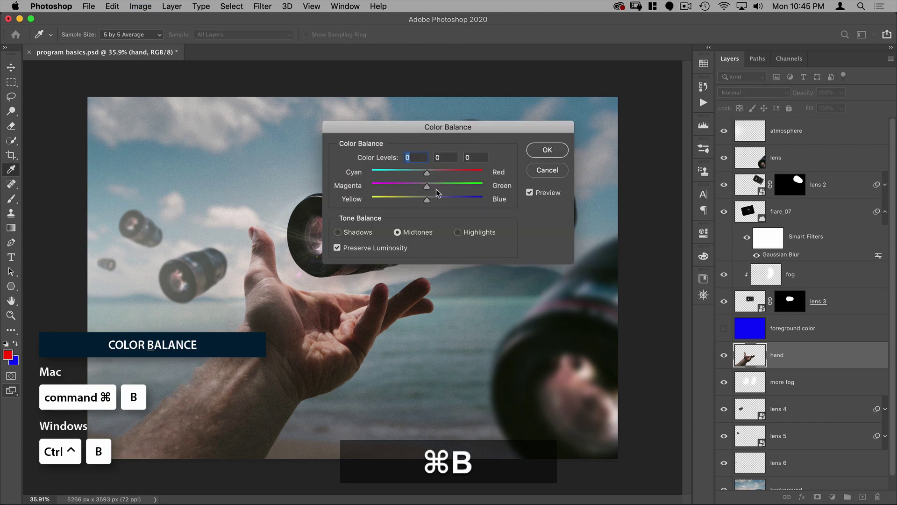
drag(427, 173, 461, 188)
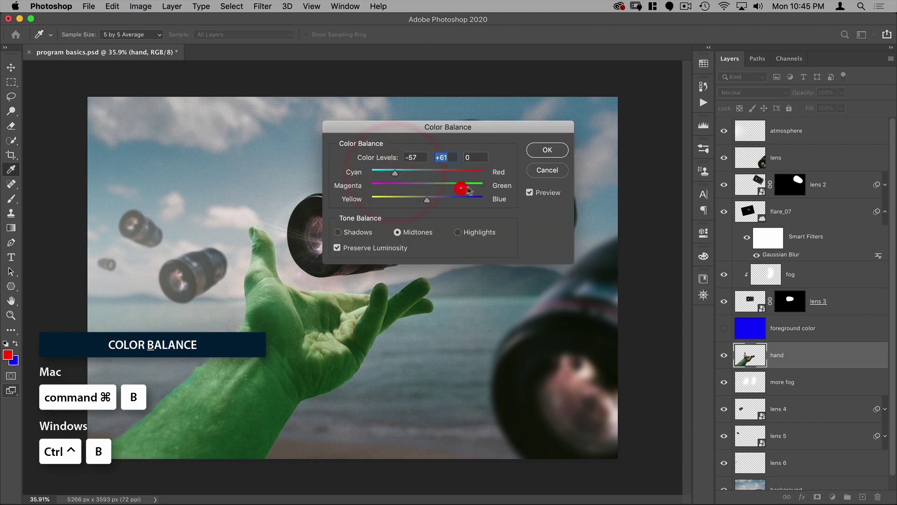
click(544, 170)
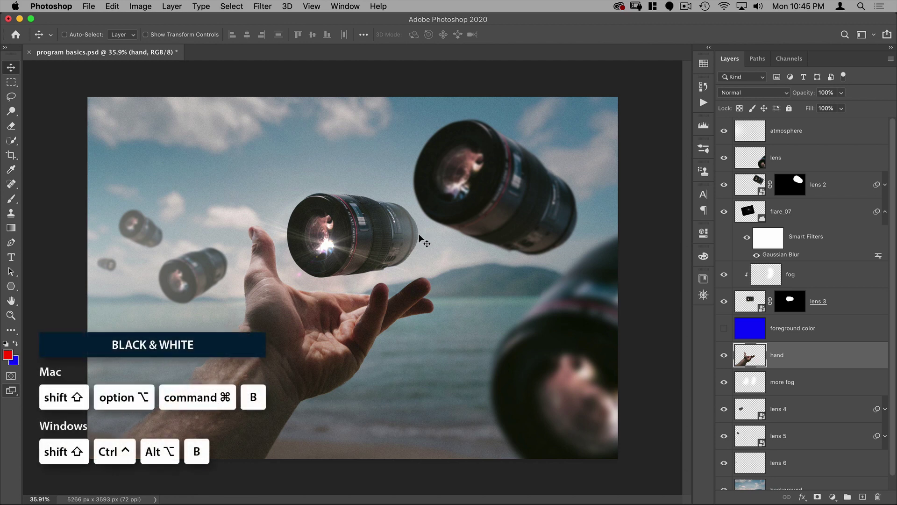
Preview a Black and White adjustment on the hand layer with the Default preset, and discard it
key(shift)
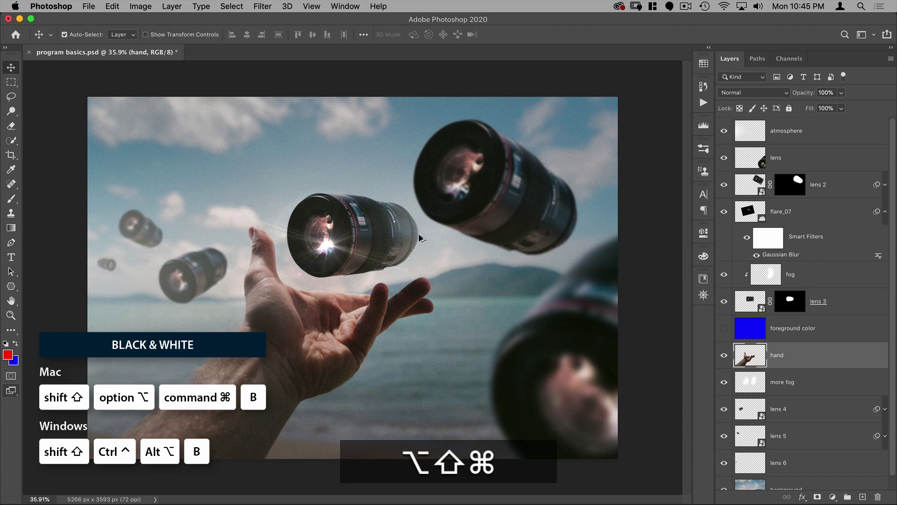
key(shift+alt+super+b)
drag(640, 124, 571, 127)
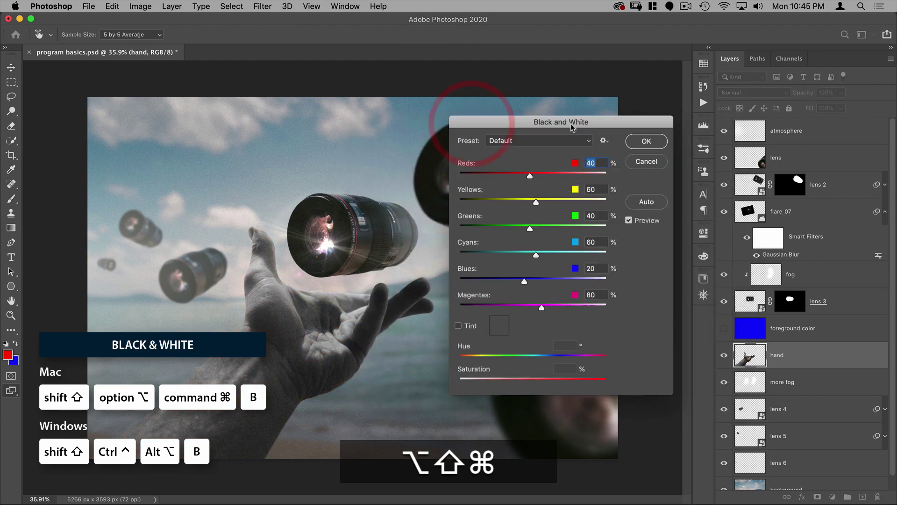
click(646, 161)
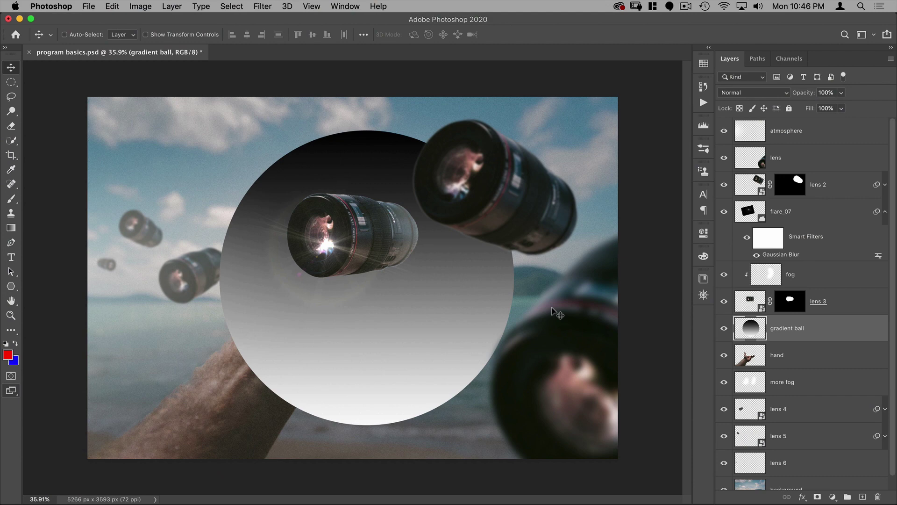
Apply the Normal blending mode to the gradient ball layer and change it to Darken
key(shift)
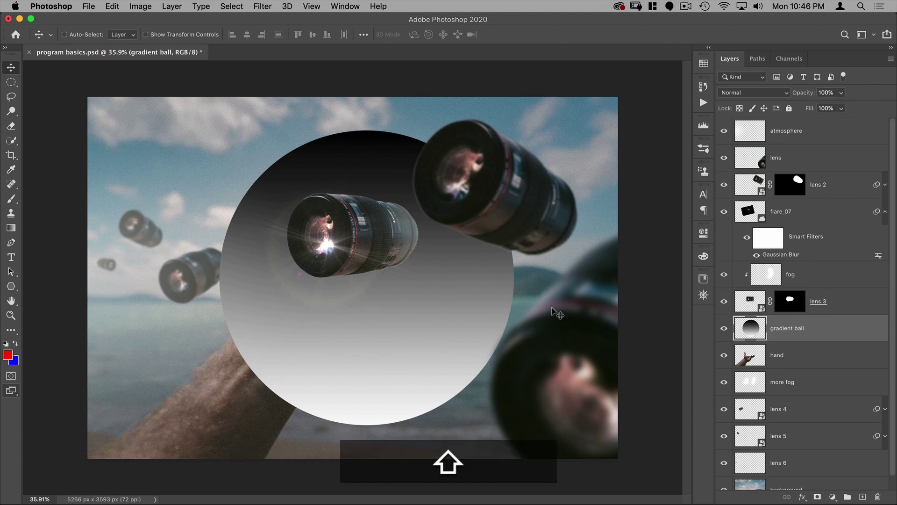
key(alt)
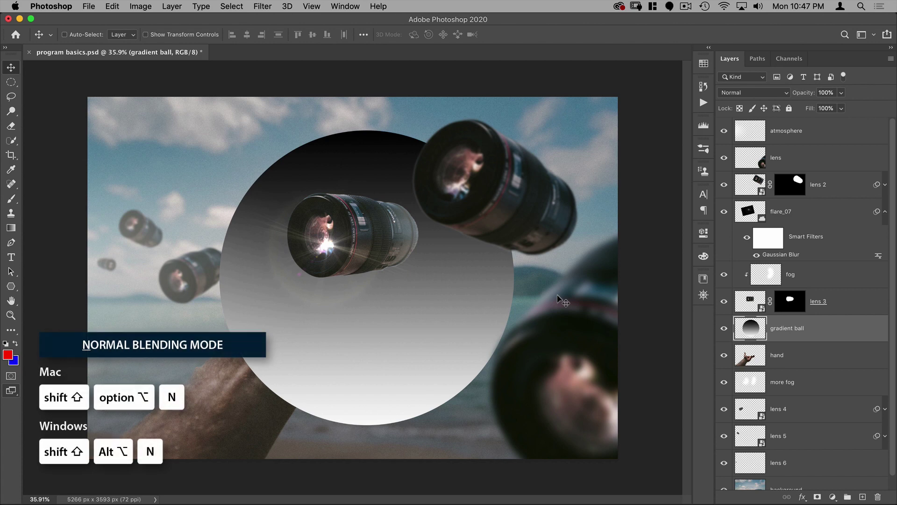
key(shift)
key(alt)
key(shift+alt+n)
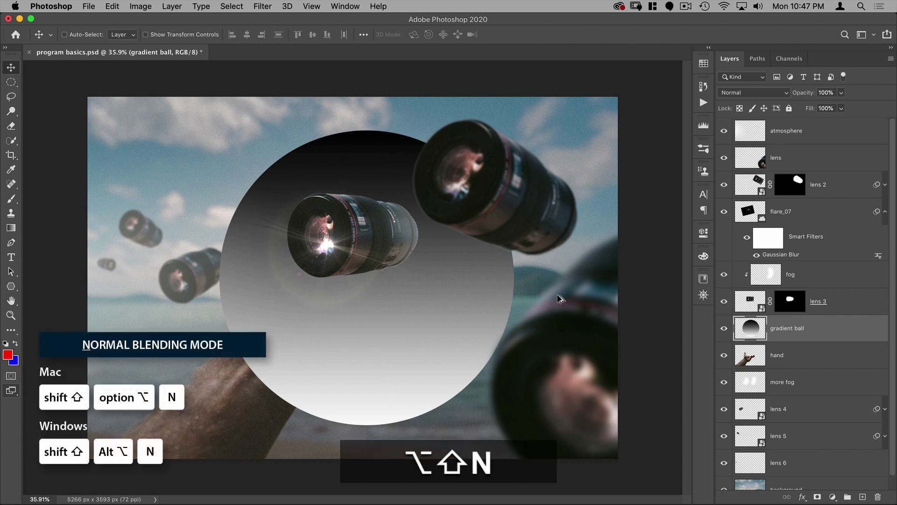
click(753, 95)
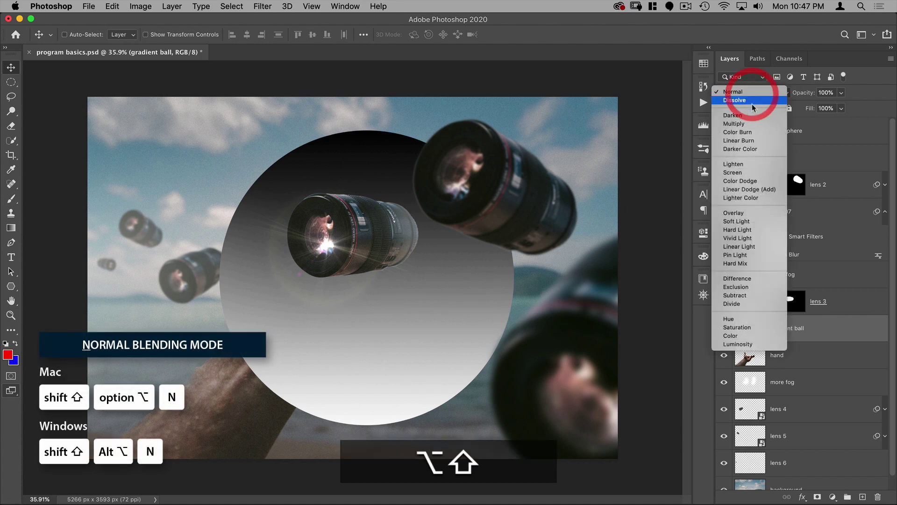
click(748, 115)
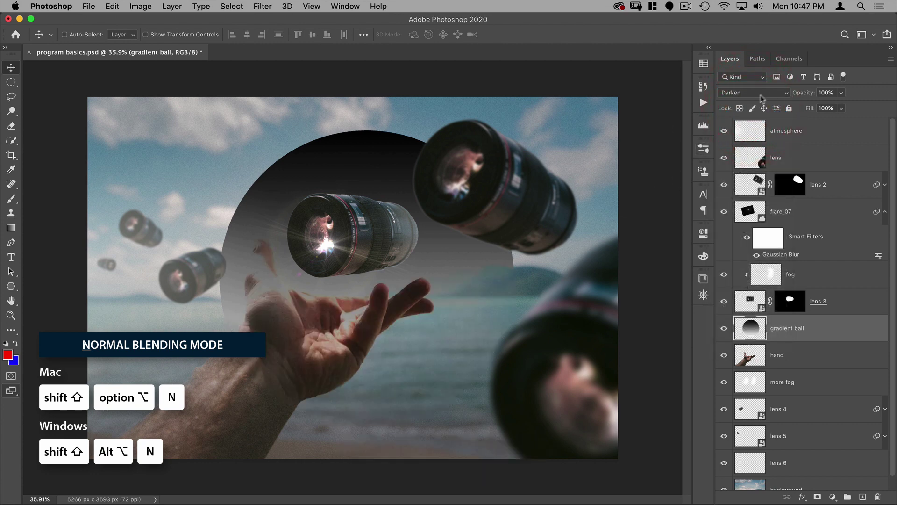
Set the gradient ball layer's blending mode to Normal with the Move tool active
key(shift)
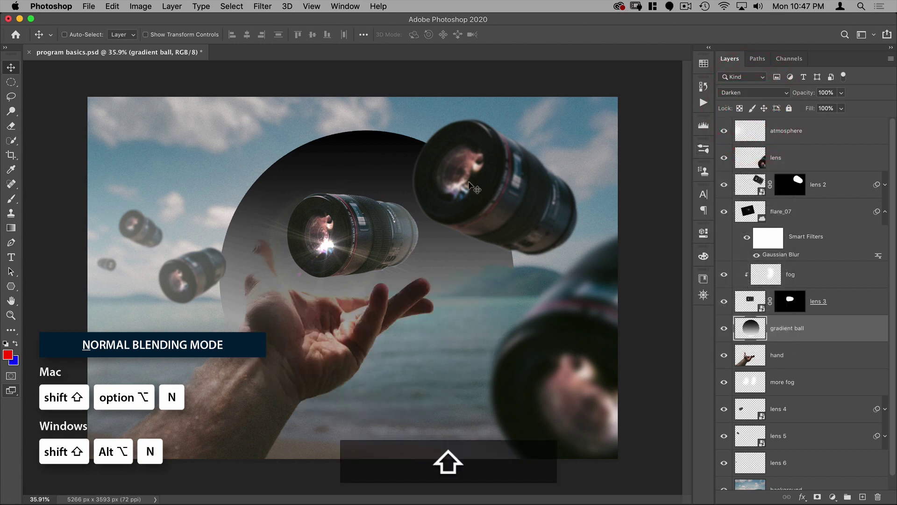
key(shift+alt+n)
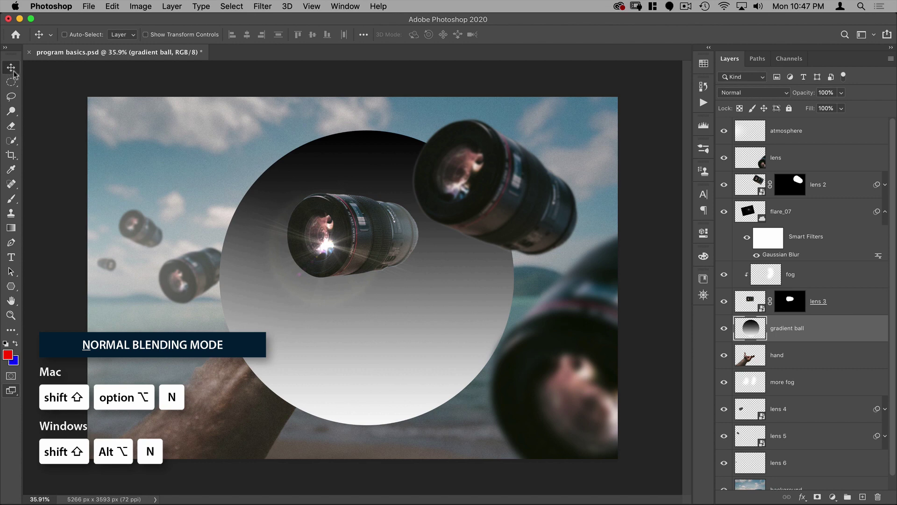
key(v)
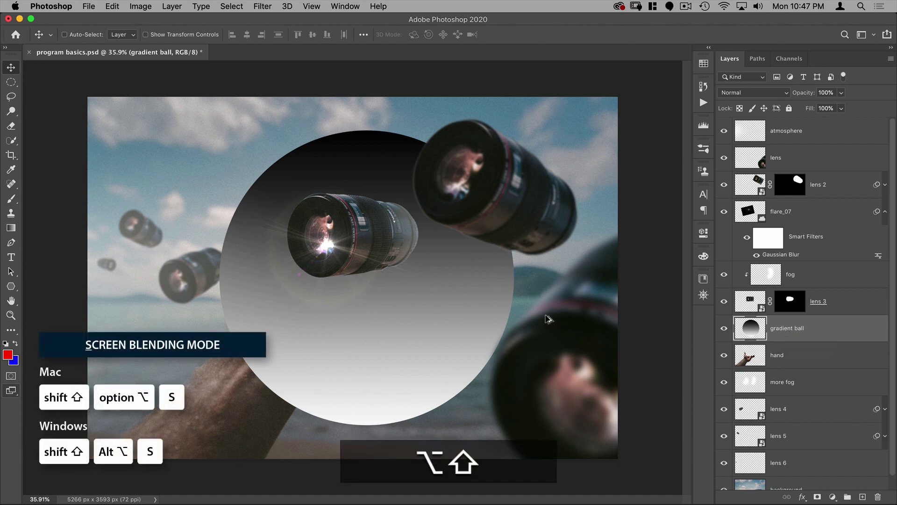
Cycle the gradient ball layer through the Screen, Multiply, Overlay, Soft Light and Color blending modes, and return it to Normal
key(shift+alt+s)
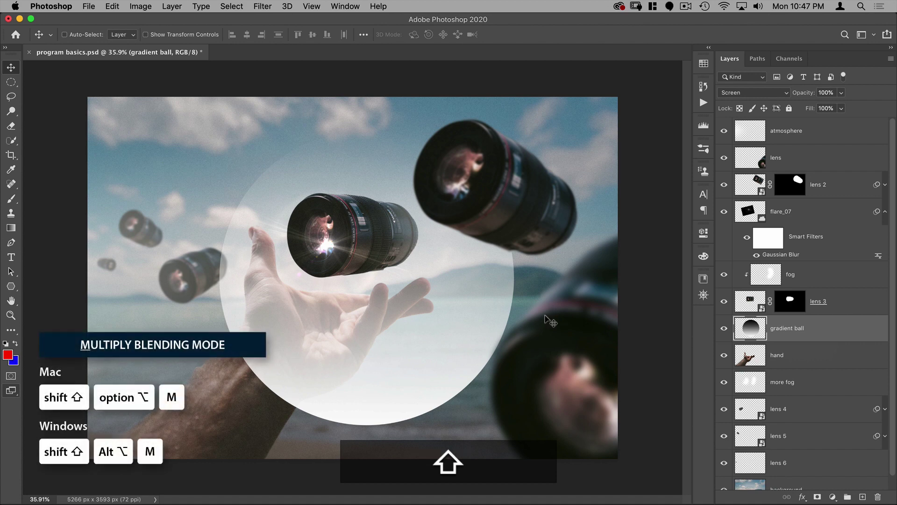
key(shift+alt+m)
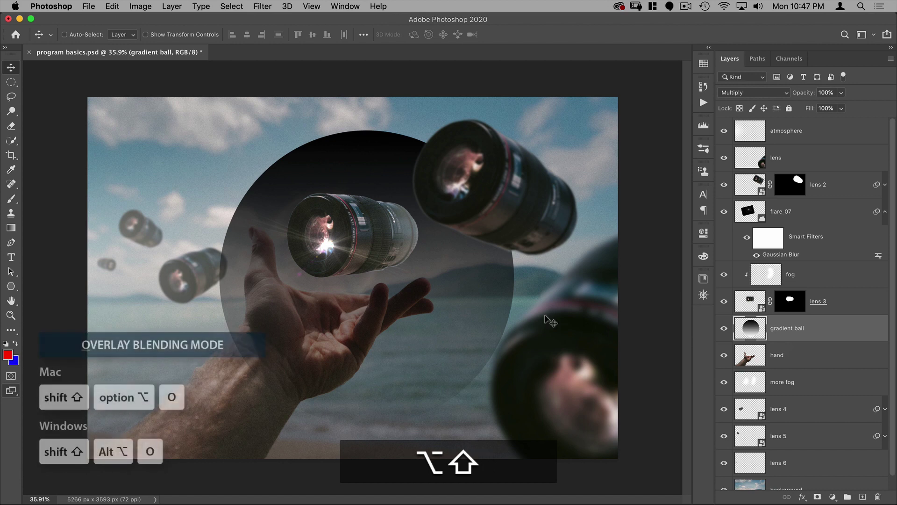
key(shift+alt+o)
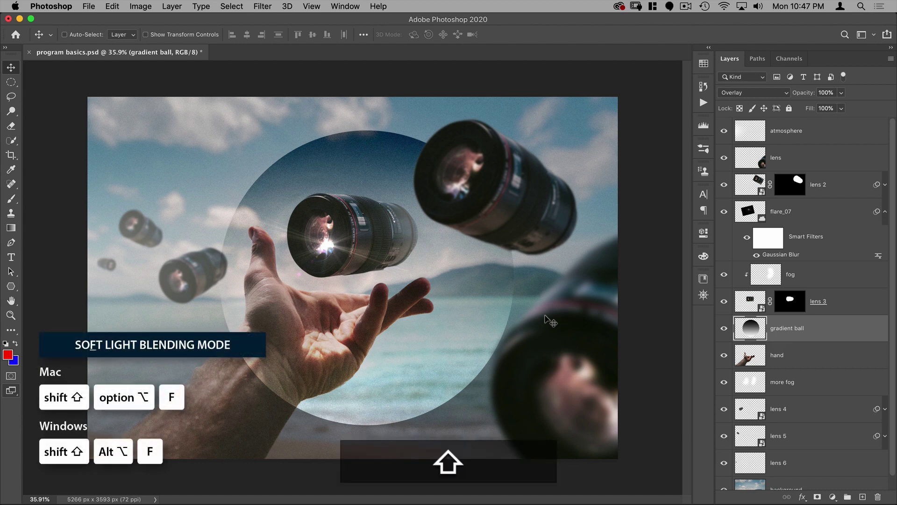
key(shift+alt+f)
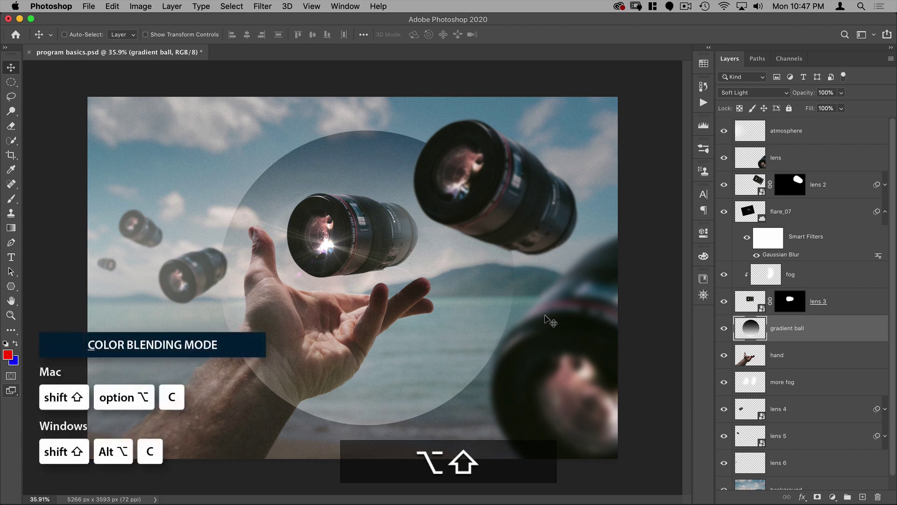
key(shift+alt+c)
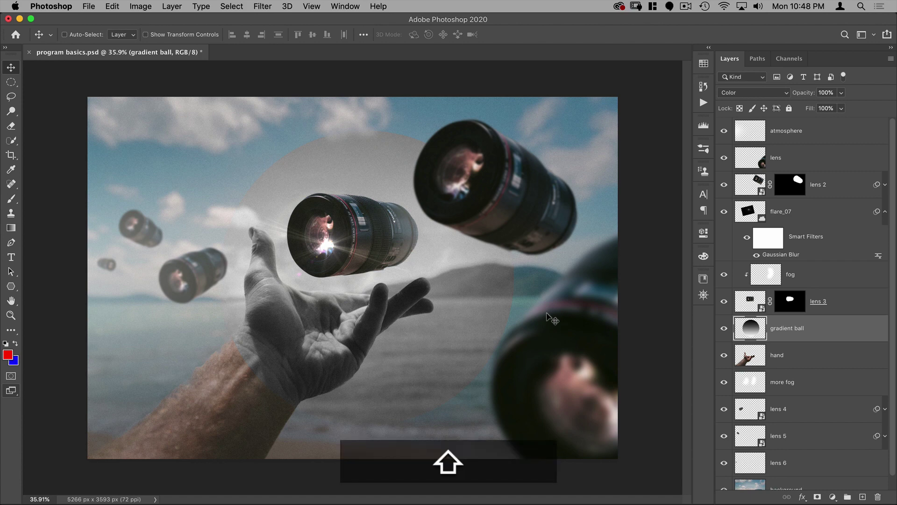
key(alt+shift+n)
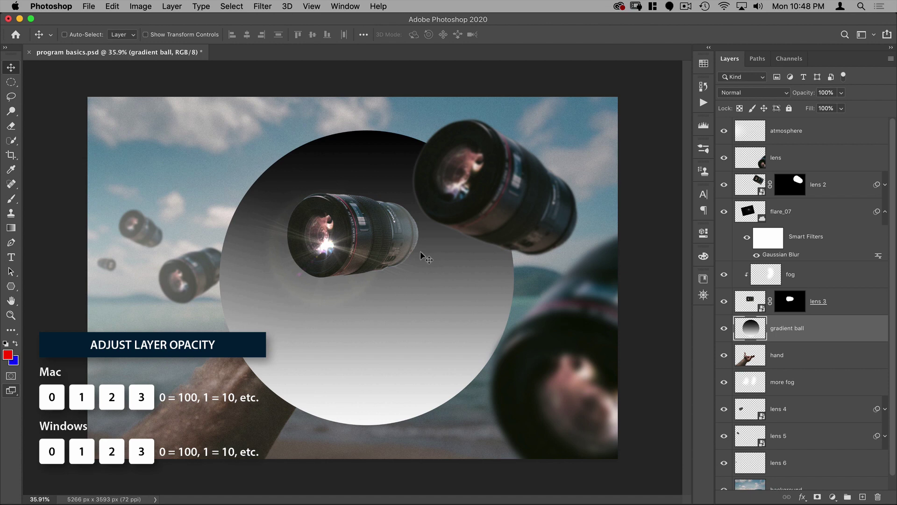
Try layer opacities of 20%, 50%, 80% and 25% on the gradient ball, and restore 100%
key(2)
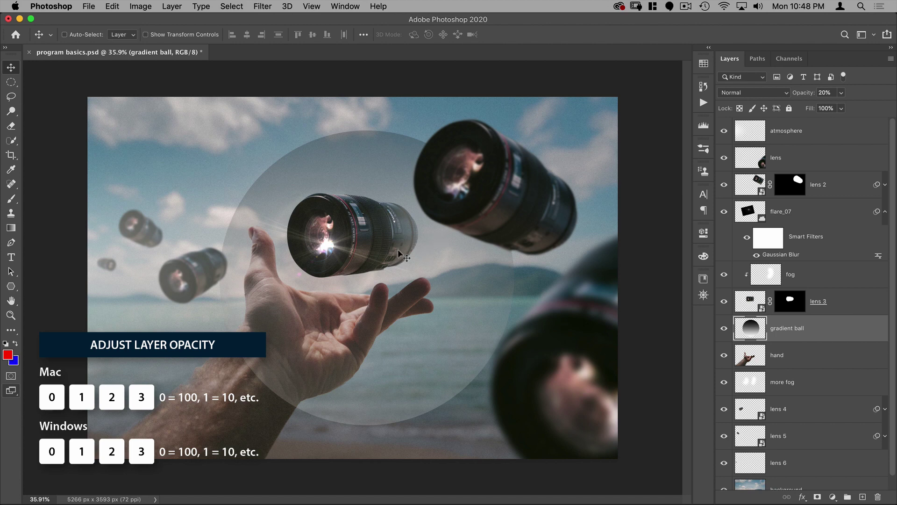
key(5)
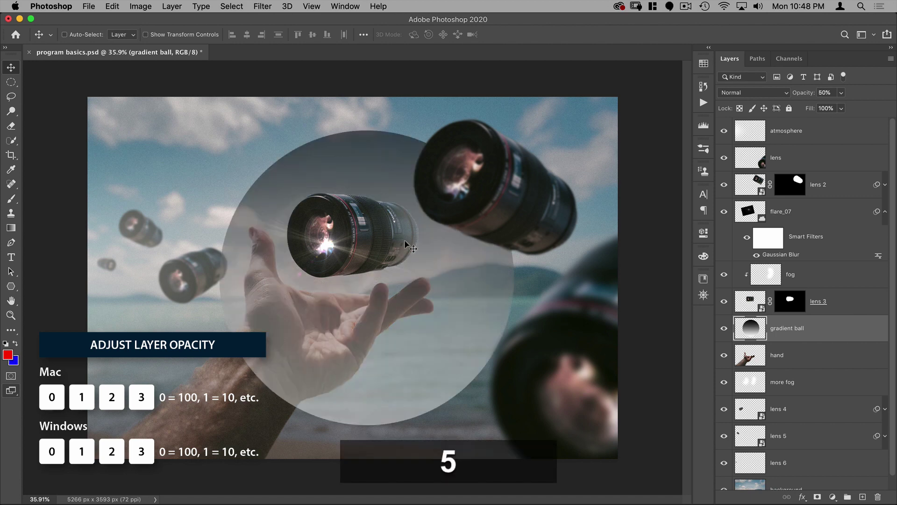
key(8)
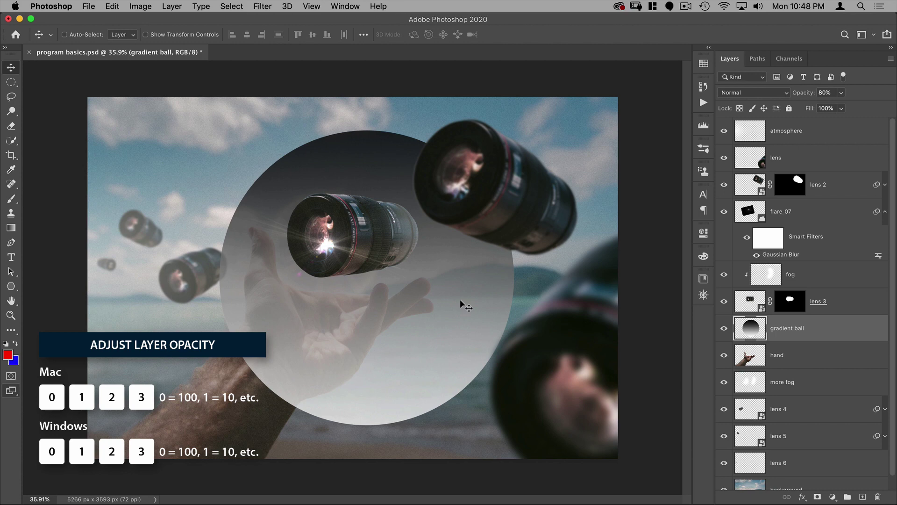
key(2)
key(5)
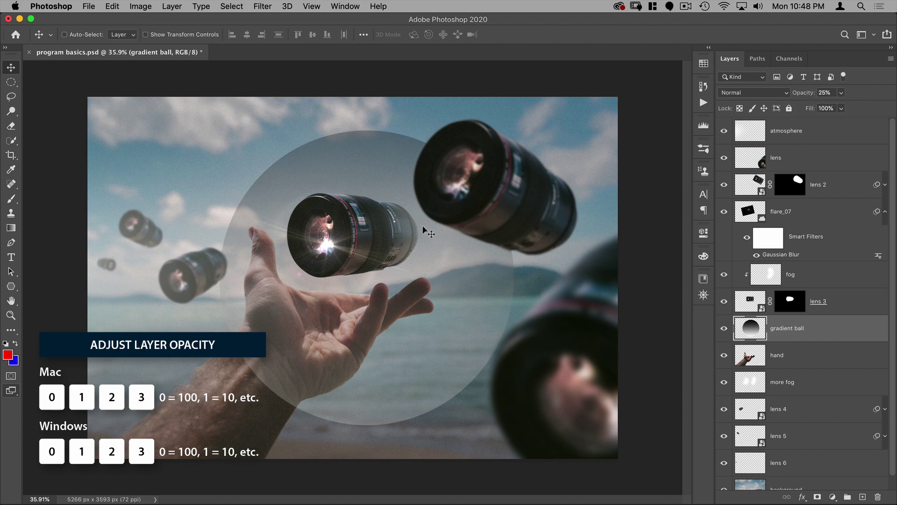
key(0)
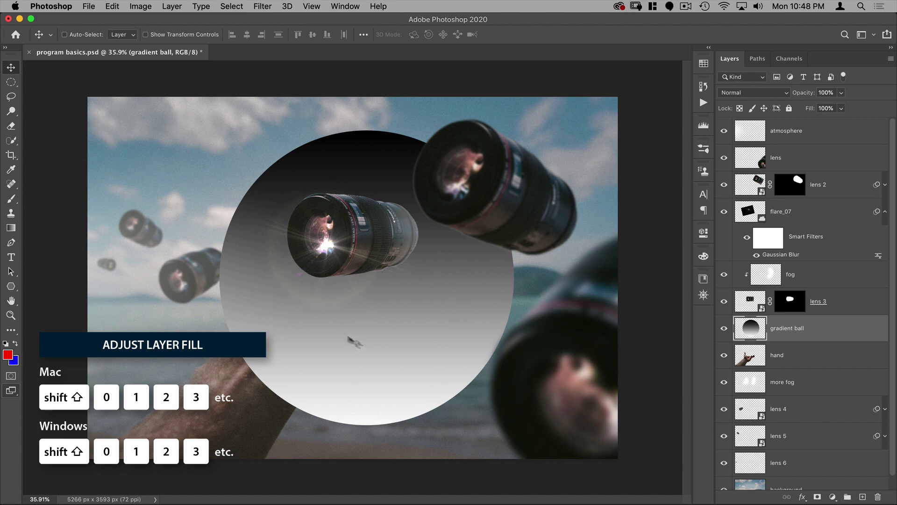
Try layer fill values of 50% and 25% on the gradient ball, and restore 100%
key(shift)
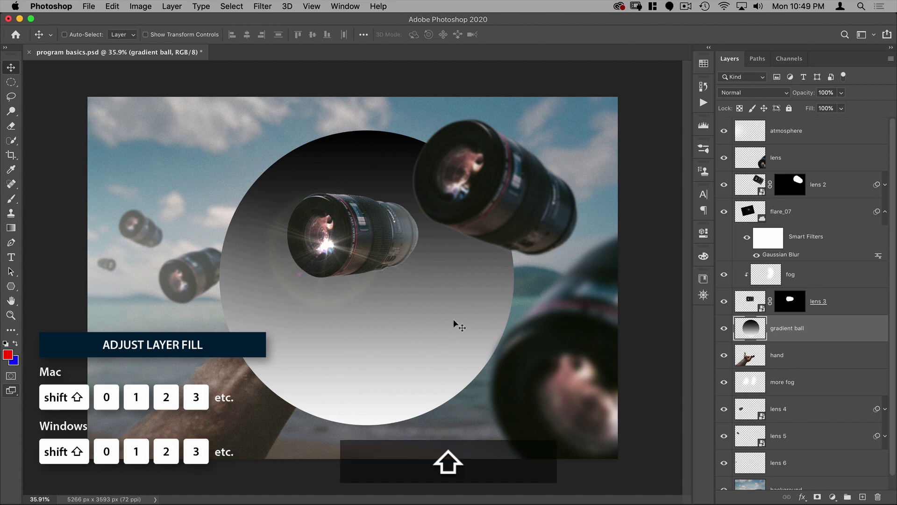
key(shift+5)
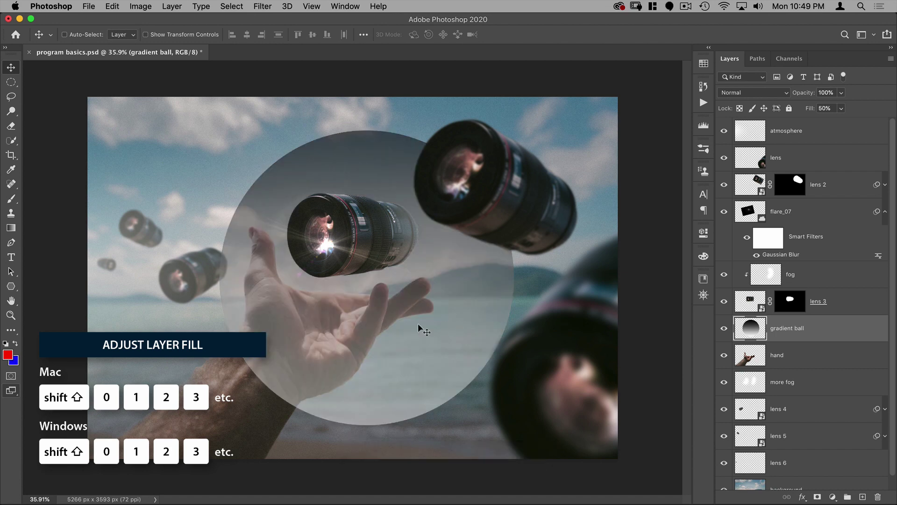
key(shift+2)
key(shift+5)
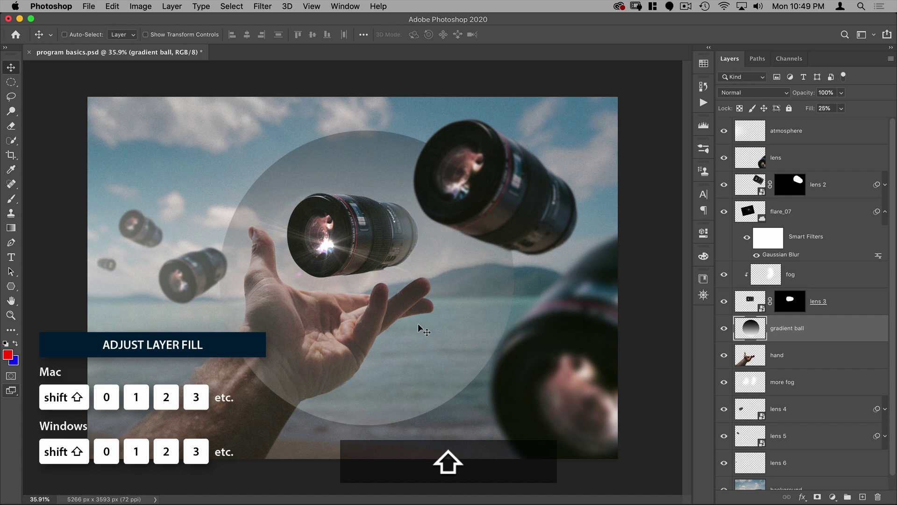
key(shift+0)
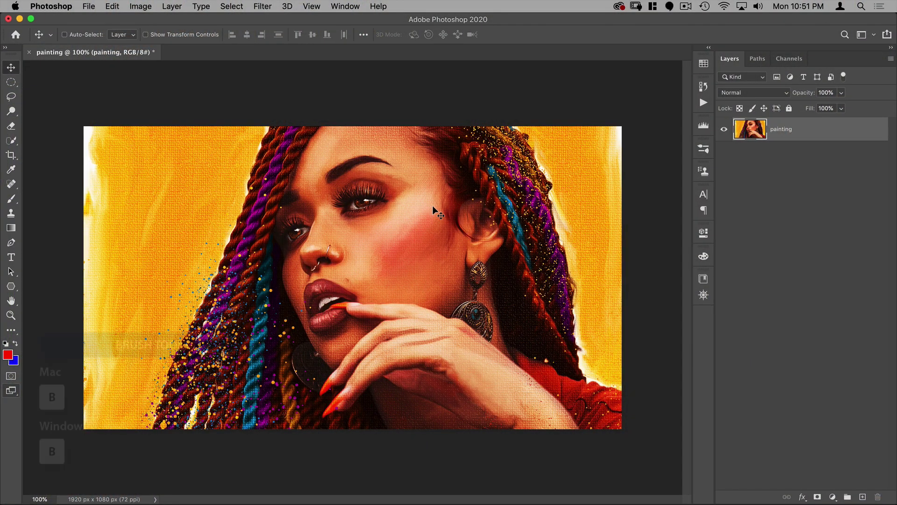
Activate the Brush tool in the painting document and reduce the brush size to 175 px
key(b)
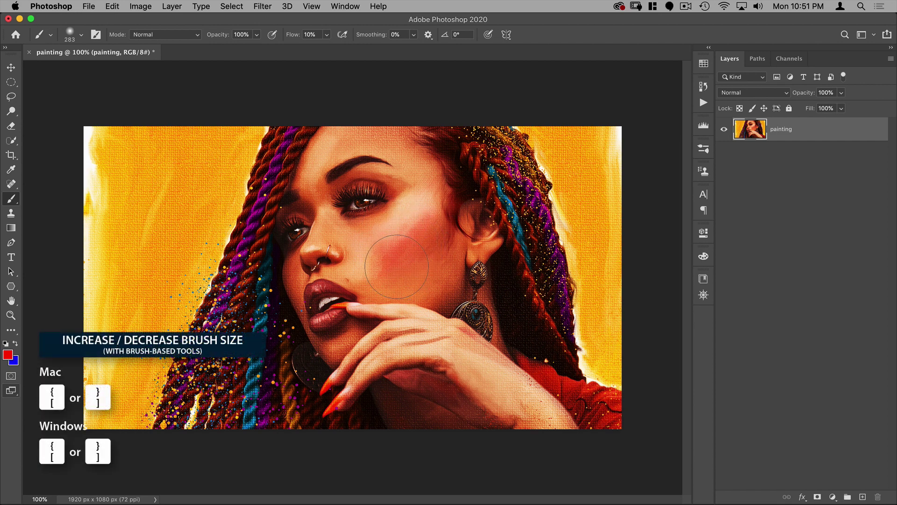
key(bracketleft)
key(bracketleft)
key(bracketleft)
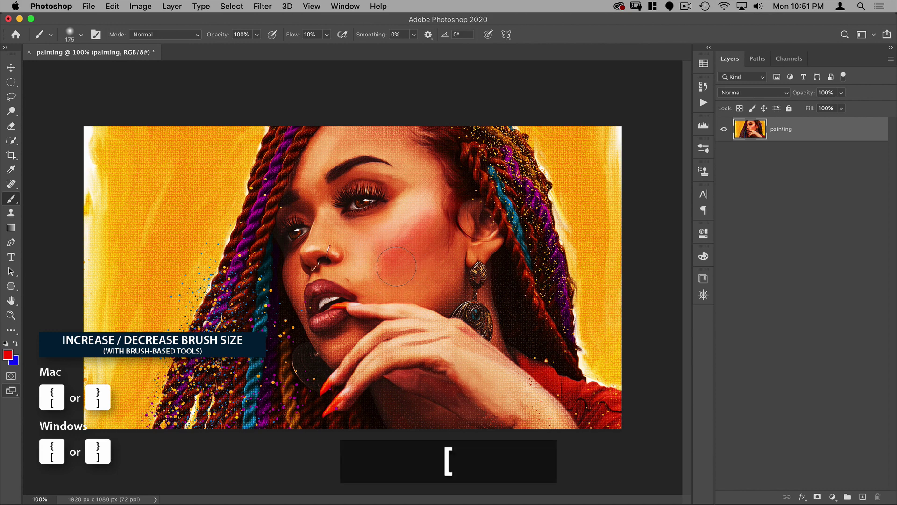
Step the brush size up and down, and leave it at 400 px
key(bracketright)
key(bracketright)
key(bracketright)
key(bracketright)
key(bracketright)
key(bracketright)
key(bracketright)
key(bracketright)
key(bracketleft)
key(bracketright)
key(bracketleft)
key(bracketleft)
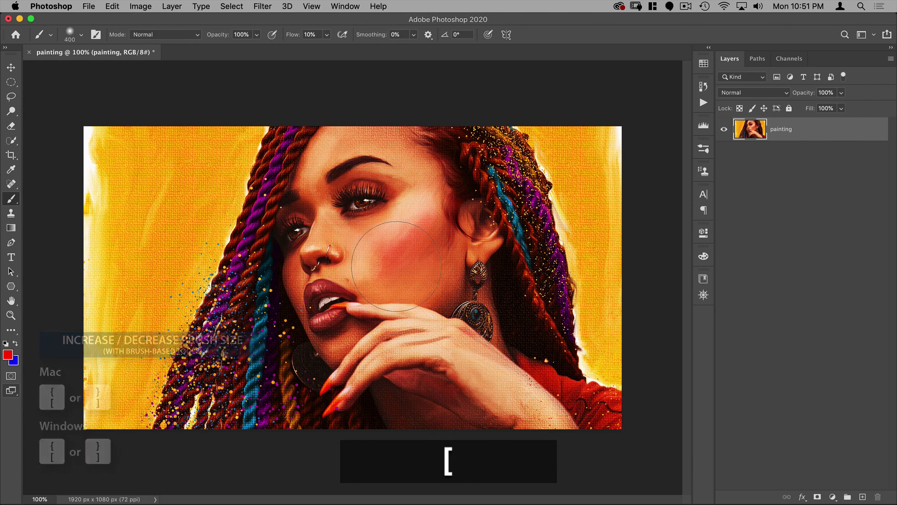
click(704, 149)
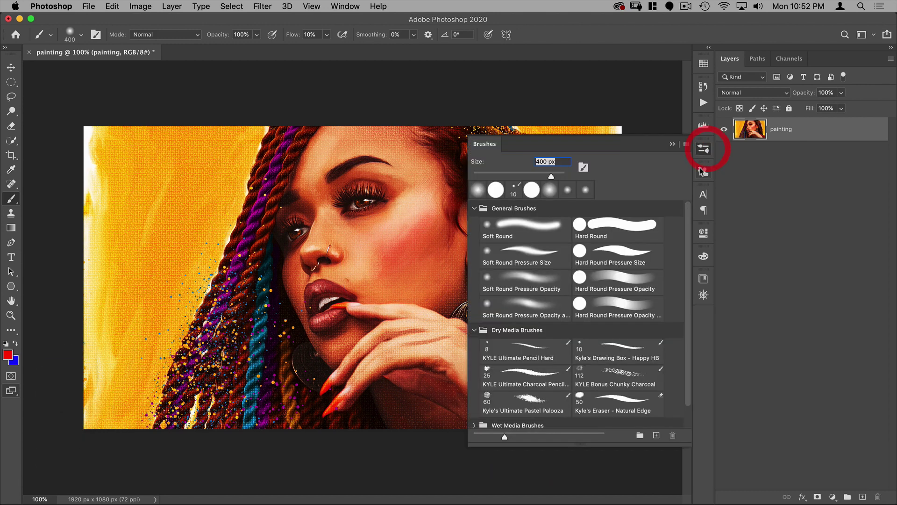
click(700, 175)
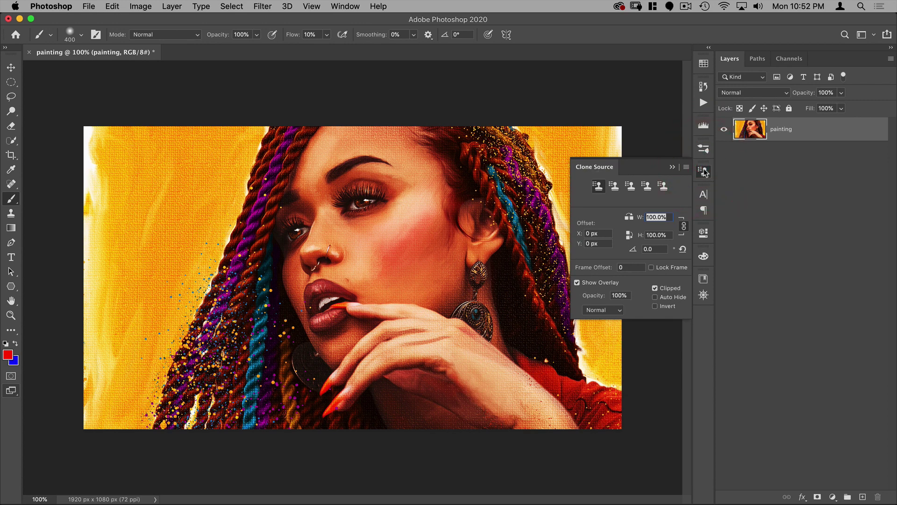
click(706, 173)
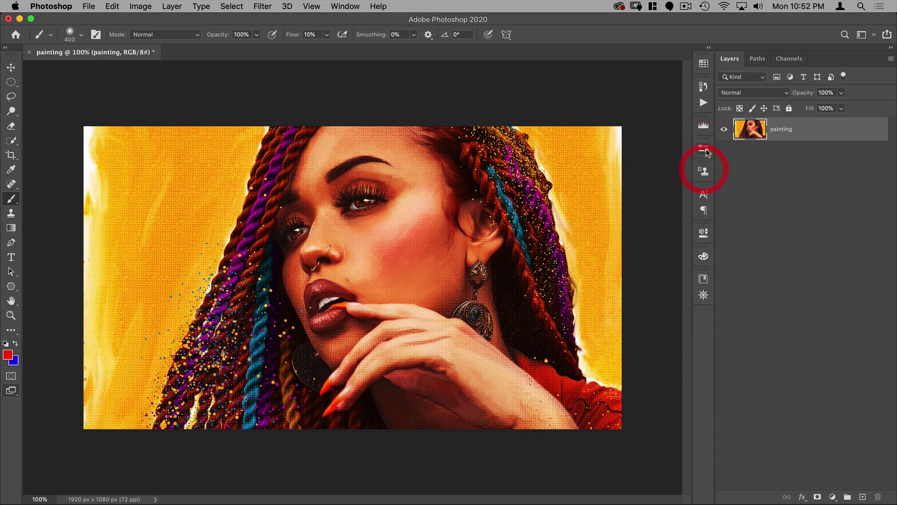
Show the Brush Settings and move them up, over the painting beside the woman's face
click(347, 6)
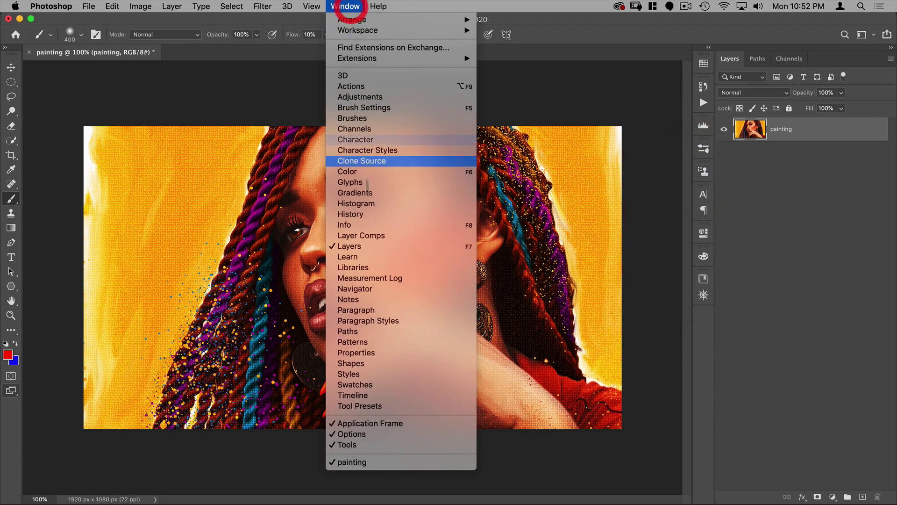
click(400, 107)
mouse_move(541, 100)
mouse_down()
mouse_move(506, 81)
mouse_move(505, 71)
mouse_up()
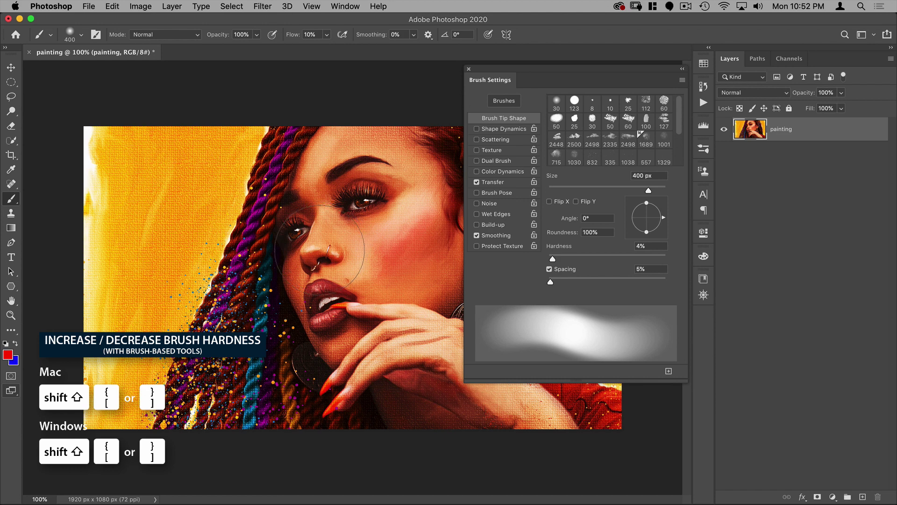
Step the brush hardness up and down, raising it to 75% and lowering it to 0%
key(shift+bracketleft)
key(shift+bracketright)
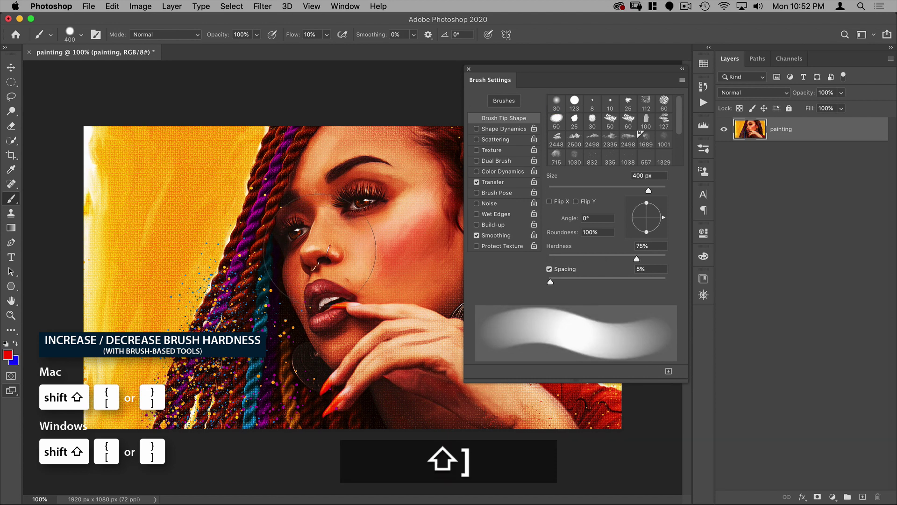
key(shift+bracketleft)
key(shift+bracketright)
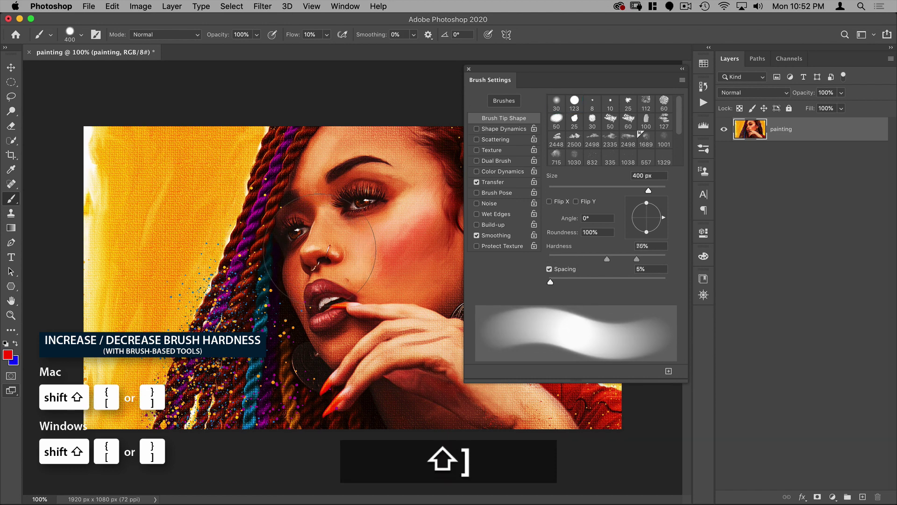
key(shift+bracketleft)
key(shift+bracketright)
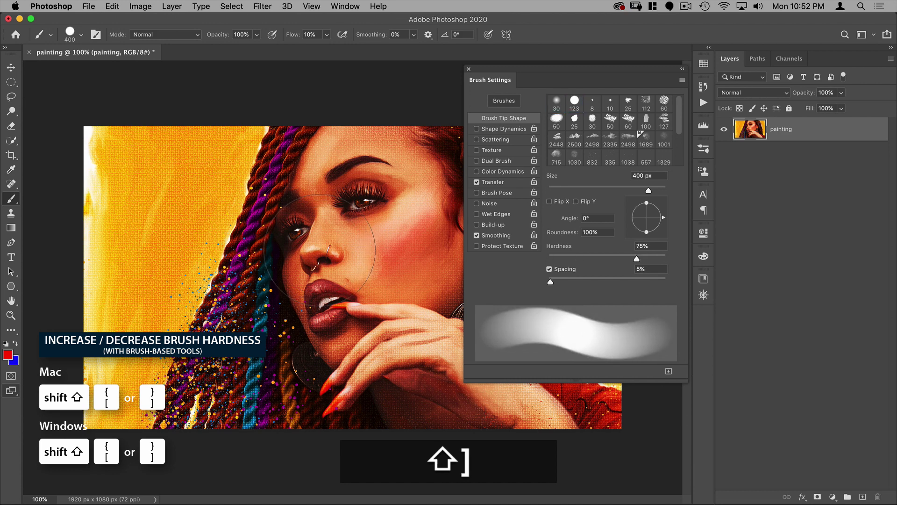
key(shift+bracketleft)
key(shift+bracketright)
key(shift+bracketleft)
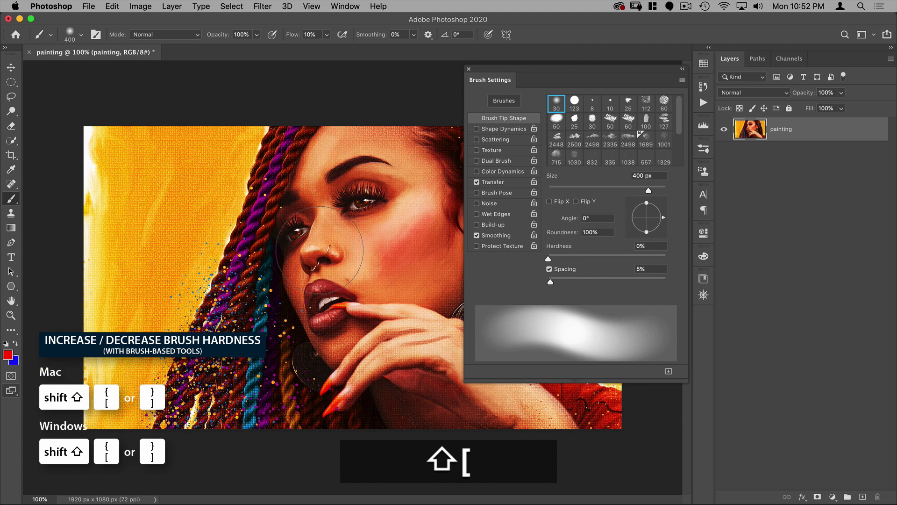
Raise the brush hardness to 100% and close the Brush Settings
key(shift+bracketleft)
key(shift+bracketright)
key(shift+bracketright)
key(shift+bracketright)
key(shift+bracketright)
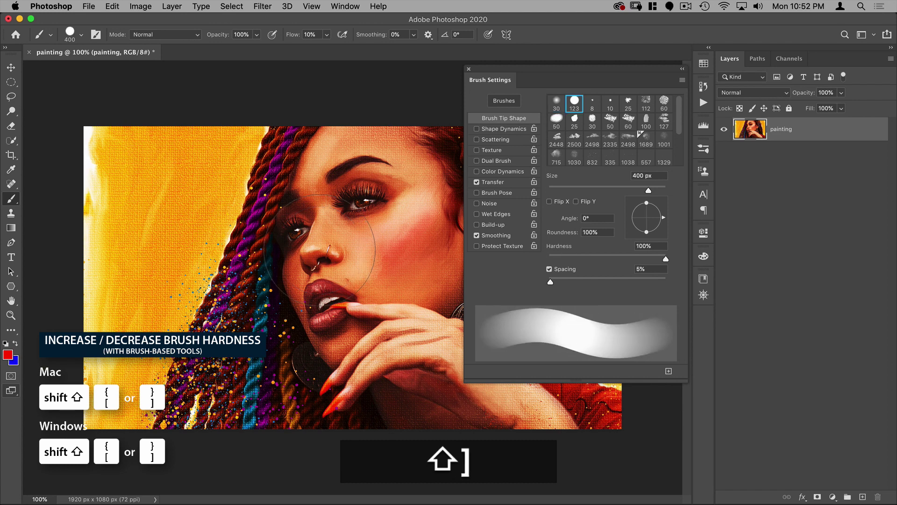
key(shift+bracketleft)
key(shift+bracketright)
key(shift+bracketleft)
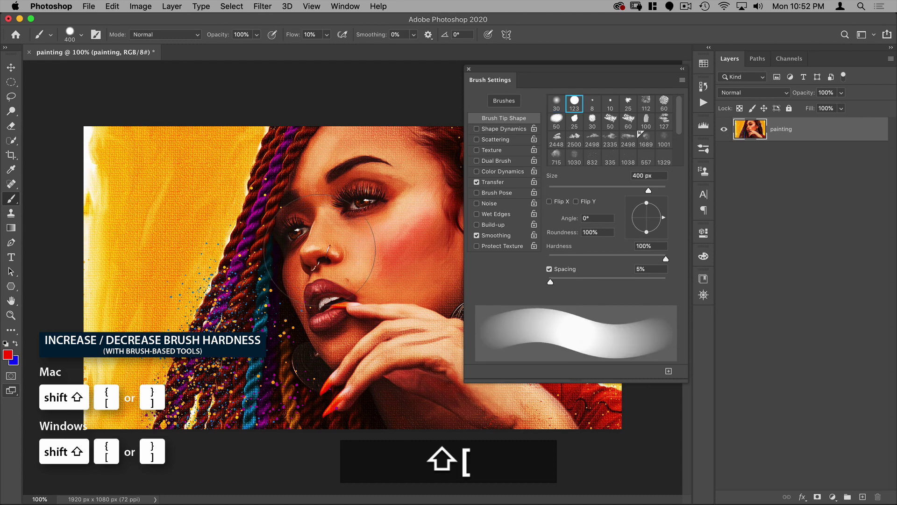
key(shift+bracketright)
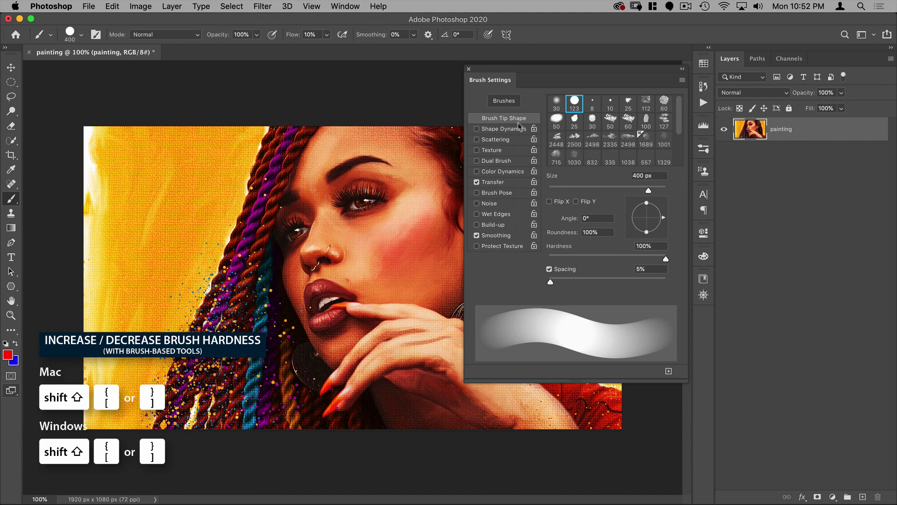
click(469, 69)
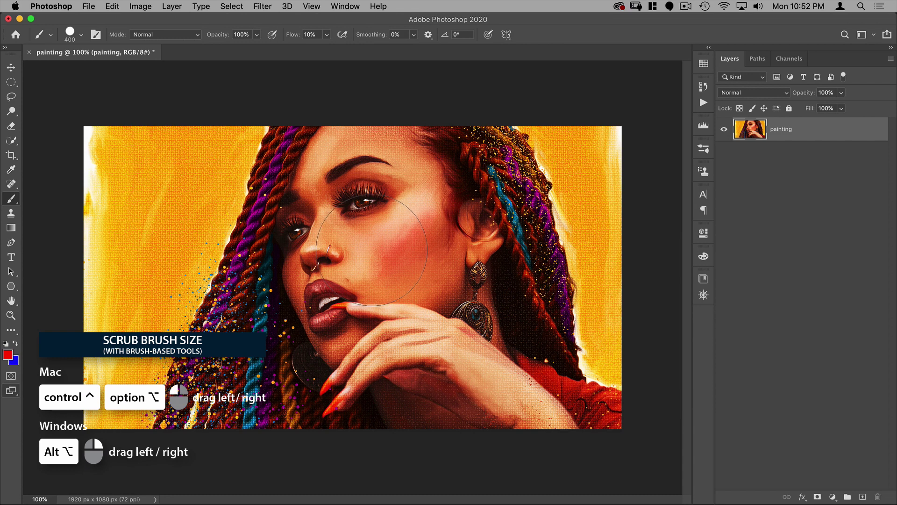
Scrub the brush size to 549 px over the cheek, and scrub the brush hardness
key(ctrl)
key(alt)
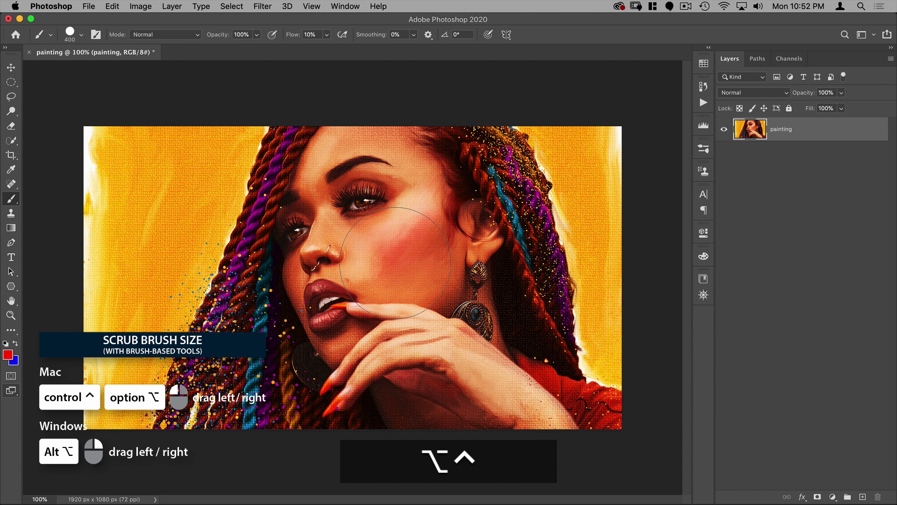
mouse_move(395, 263)
mouse_down()
mouse_move(369, 265)
mouse_move(436, 266)
mouse_move(367, 267)
mouse_move(457, 264)
mouse_move(374, 266)
mouse_move(402, 264)
mouse_up()
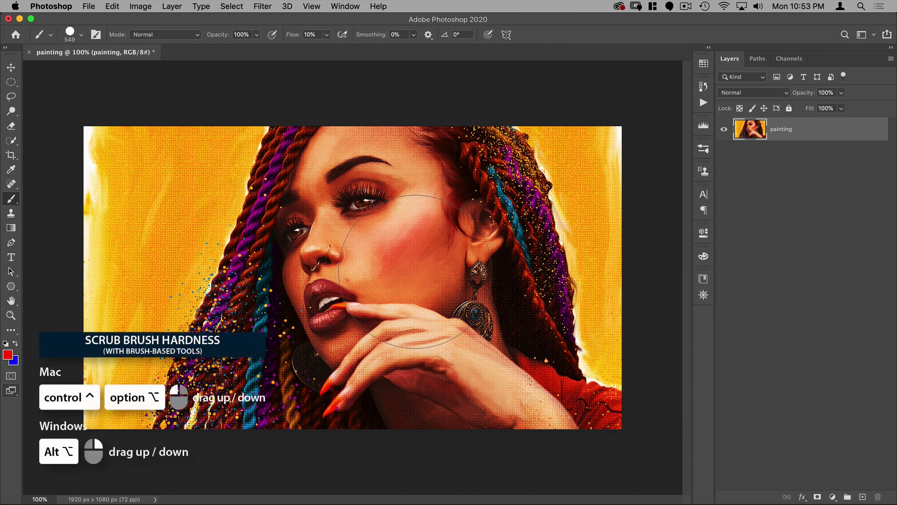
drag(419, 268, 419, 268)
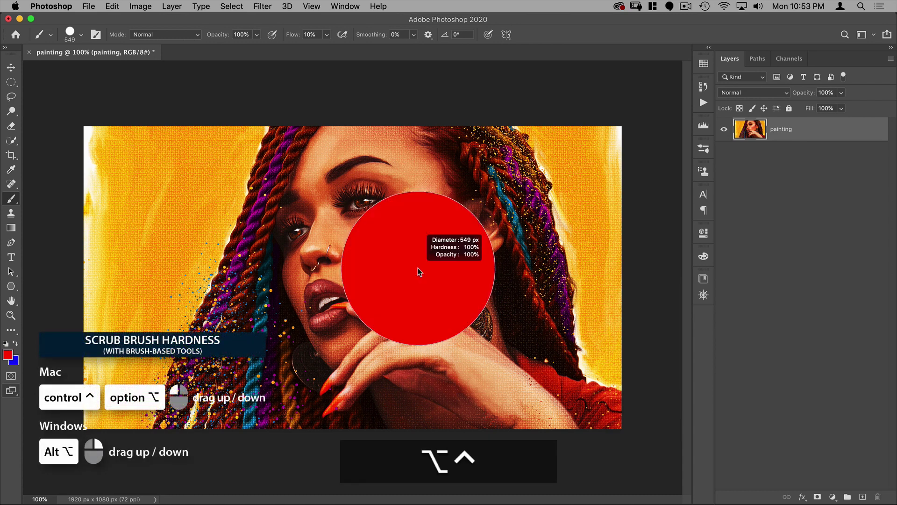
mouse_move(418, 359)
mouse_down()
mouse_move(404, 368)
mouse_move(405, 389)
mouse_up()
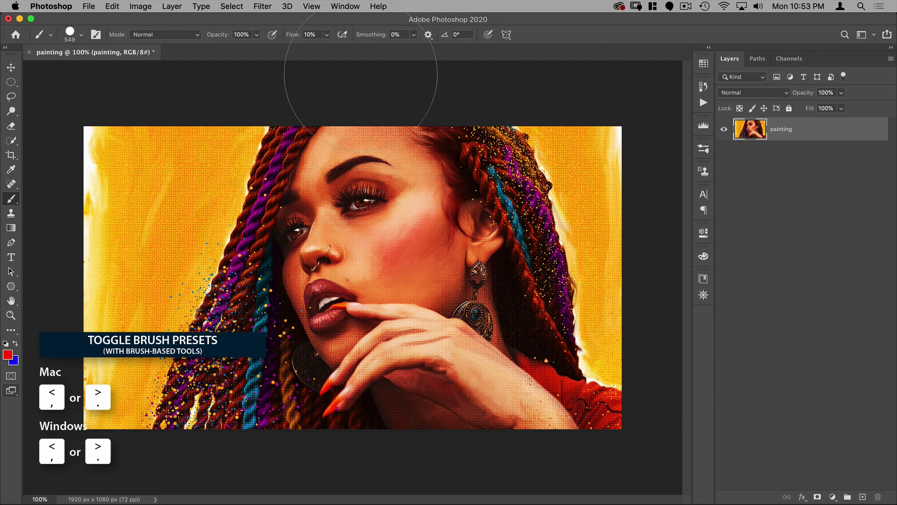
Show the Brushes presets, moved up over the painting, and step back through them to Soft Round
click(704, 150)
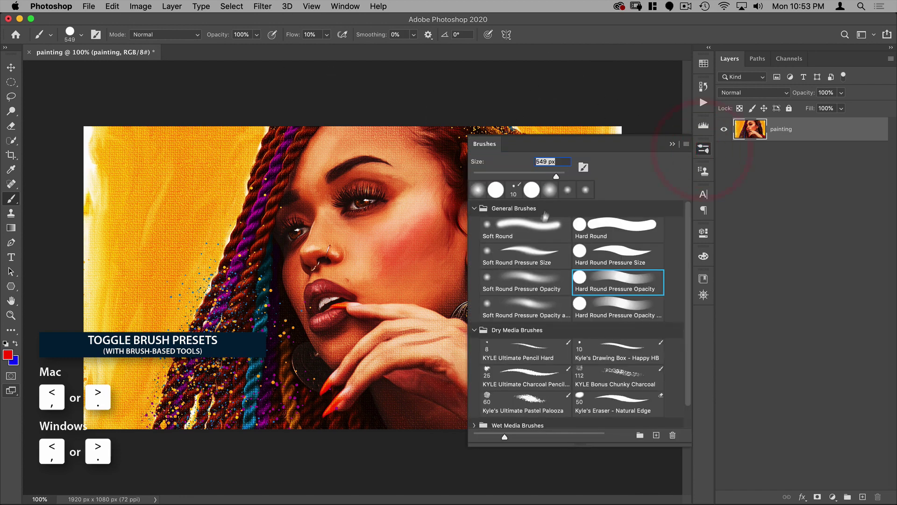
drag(493, 146, 486, 89)
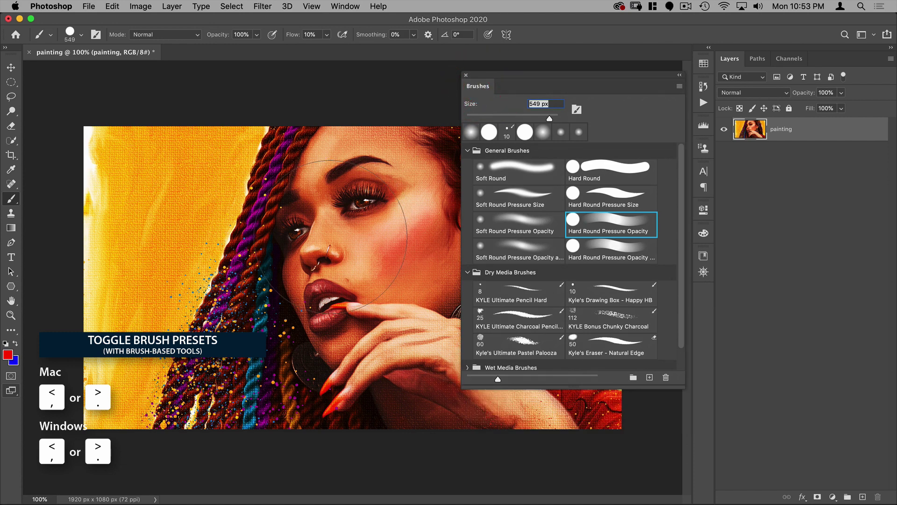
key(comma)
key(comma)
key(comma)
key(comma)
key(comma)
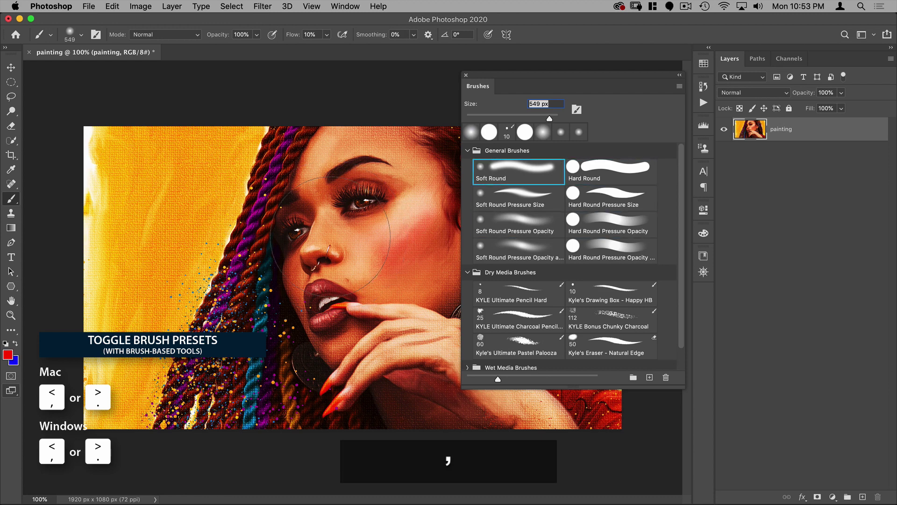
Step forward through the brush presets, beyond the General Brushes, to a 25 px brush
key(period)
key(period)
key(period)
key(period)
key(period)
key(period)
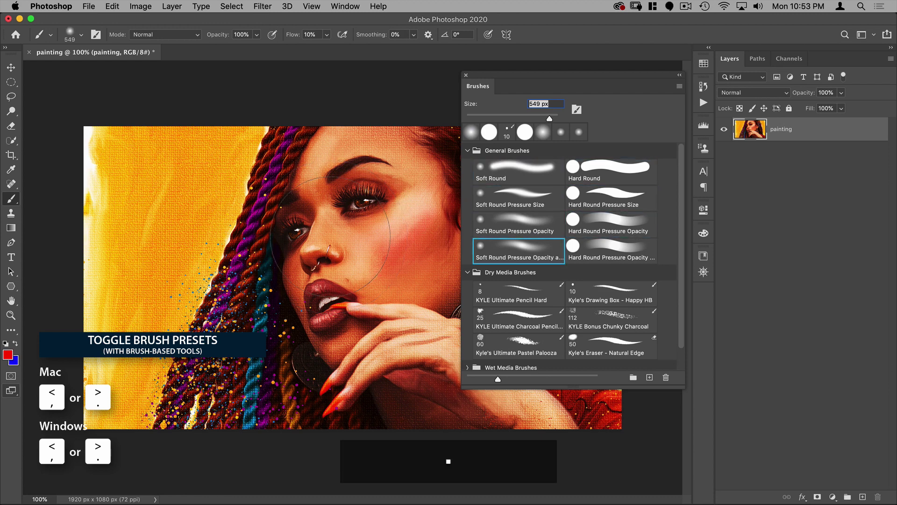
key(period)
key(period)
key(period)
key(period)
key(period)
key(period)
key(period)
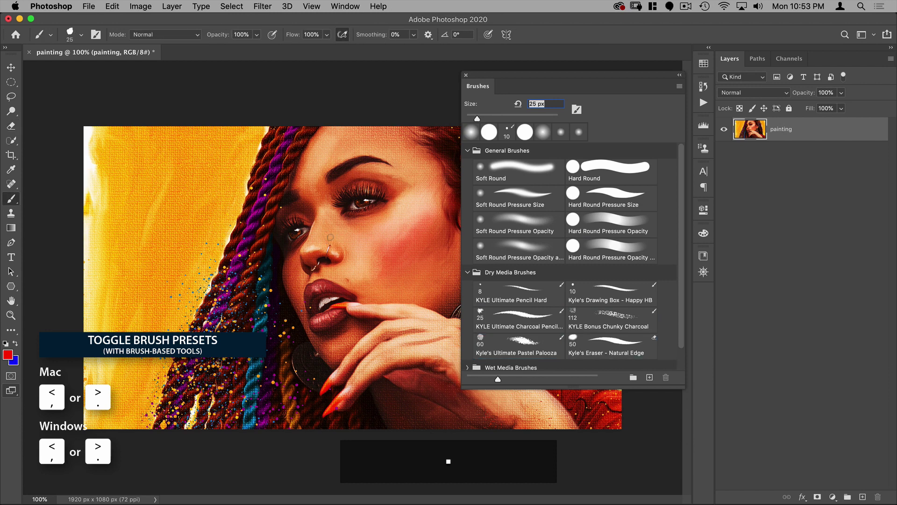
Step backward through the brush presets, past KYLE Ultimate Pencil Hard, to Soft Round
key(comma)
key(comma)
key(comma)
key(comma)
key(comma)
key(comma)
key(comma)
key(comma)
key(comma)
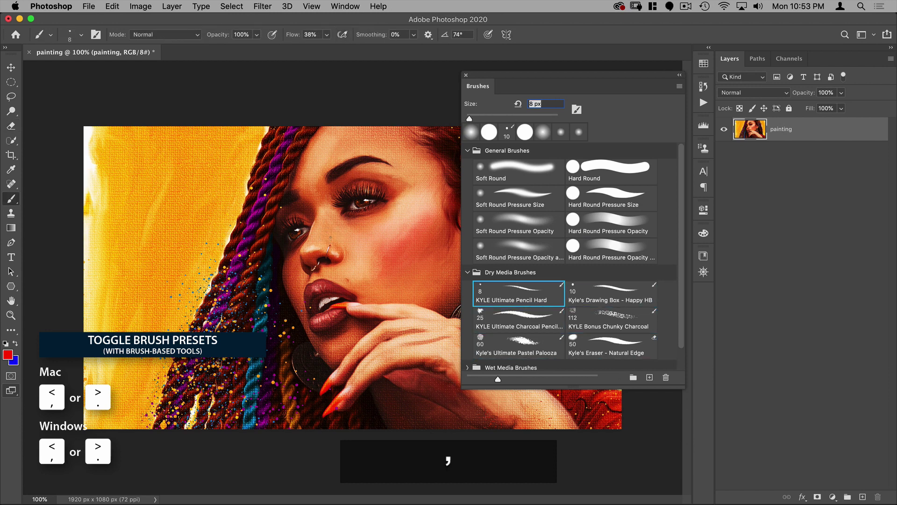
key(comma)
key(comma)
key(comma)
key(comma)
key(comma)
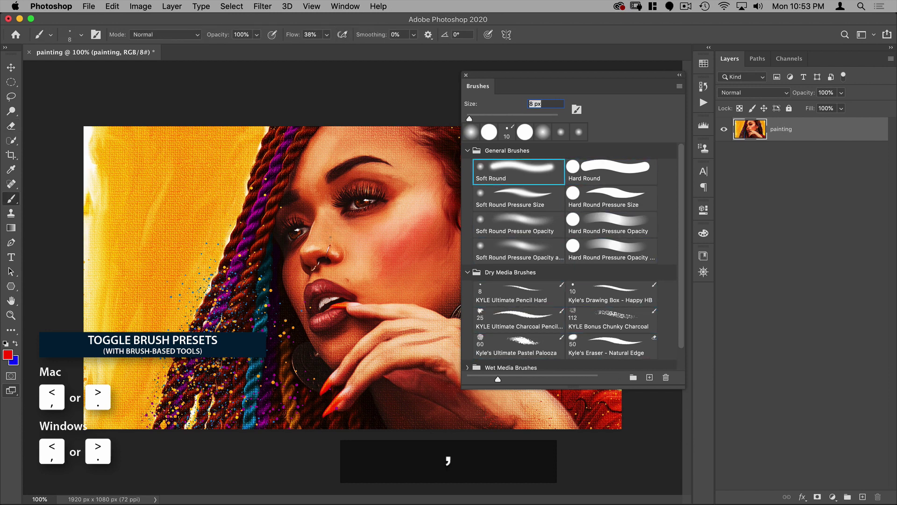
Switch between the Soft Round and Hard Round presets, leave Soft Round selected, and close the Brushes presets
key(period)
key(comma)
key(period)
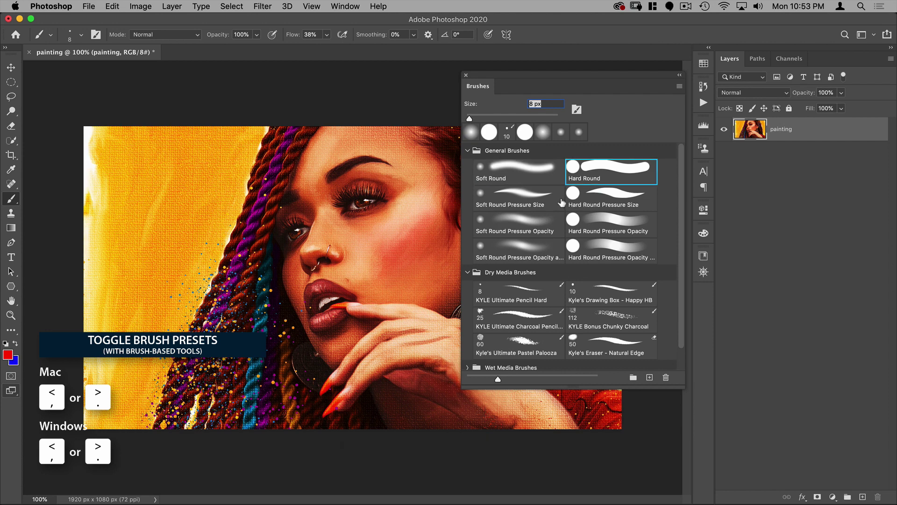
key(comma)
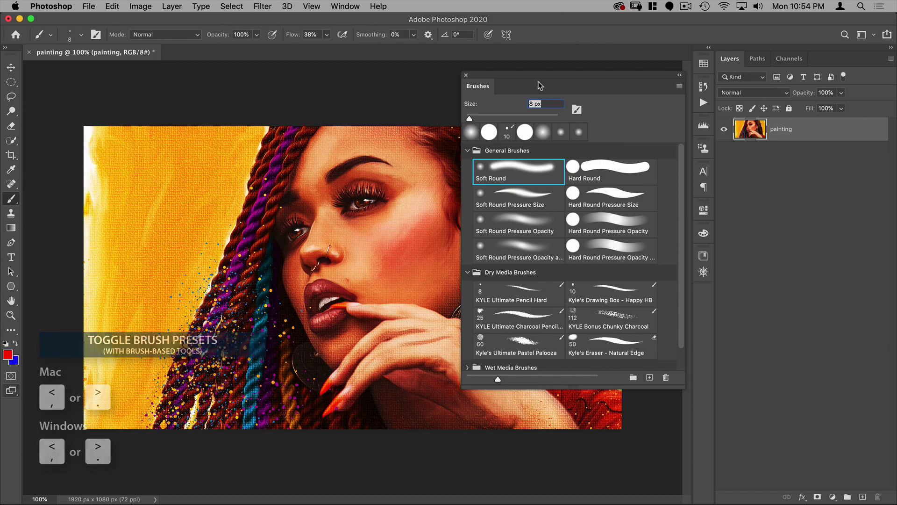
click(466, 75)
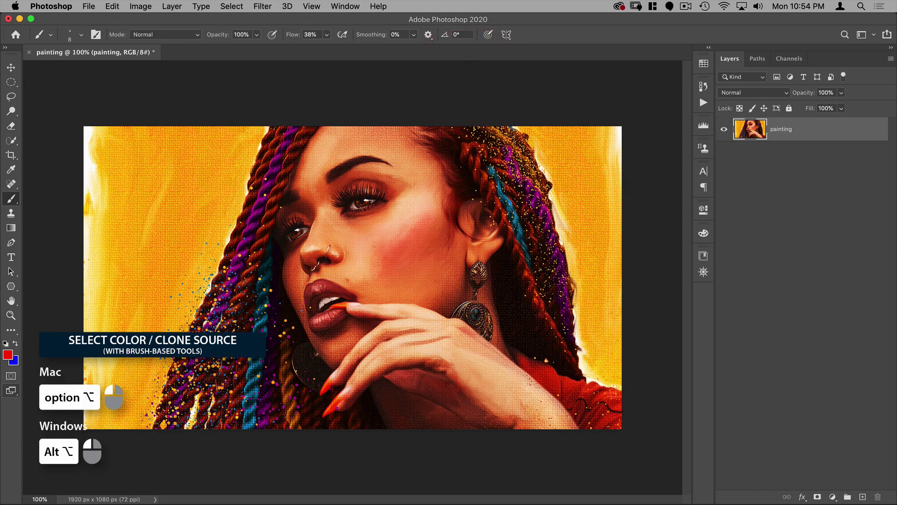
Scrub the soft brush's size to 291 px, and paint red over the cheek as a trial that is undone
right_click(381, 196)
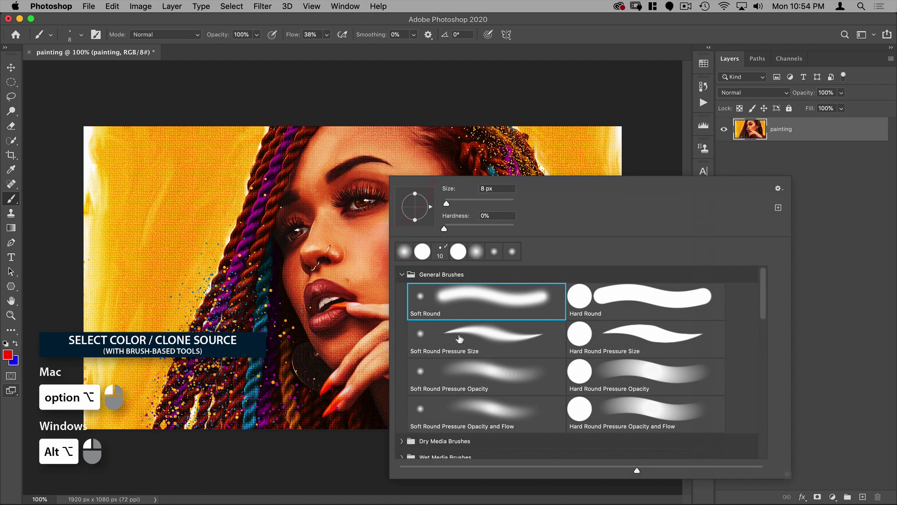
click(461, 333)
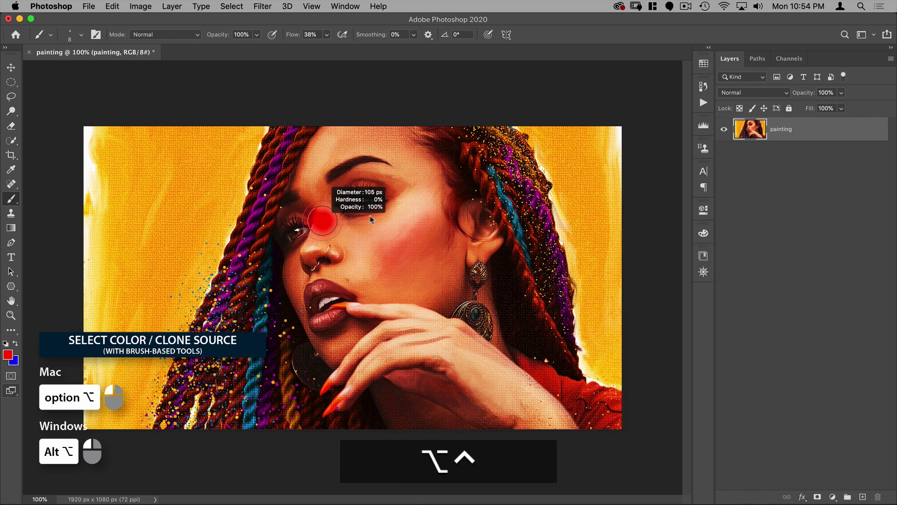
mouse_move(323, 221)
mouse_down()
mouse_move(402, 216)
mouse_move(369, 264)
mouse_move(411, 274)
mouse_move(404, 214)
mouse_move(423, 258)
mouse_up()
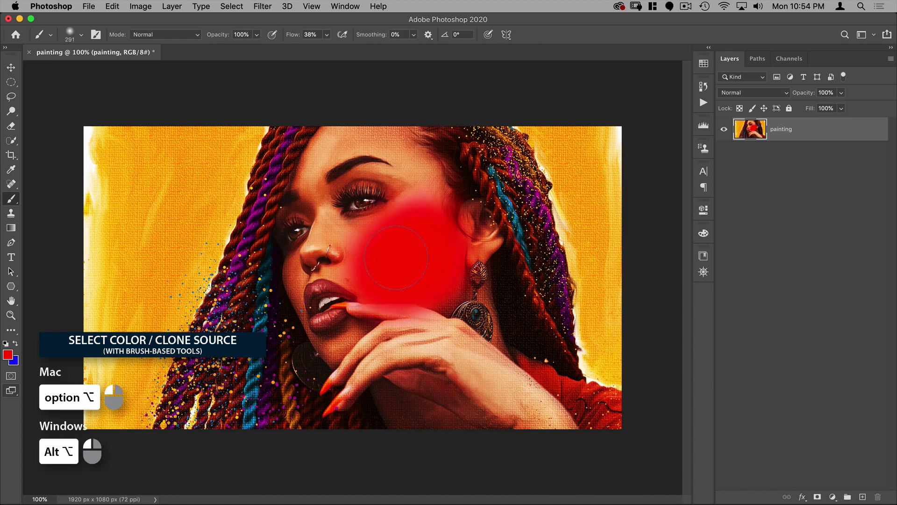
key(cmd+z)
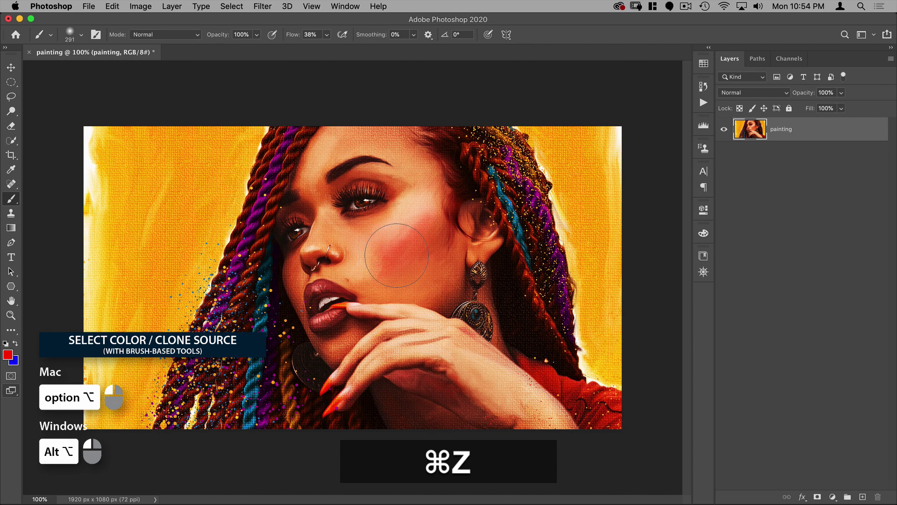
key(alt+super+z)
Smooth the blush on the woman's cheek by sampling nearby skin colors and painting over it with the soft brush
mouse_move(399, 236)
mouse_down()
mouse_move(364, 242)
mouse_move(408, 213)
mouse_move(401, 206)
mouse_move(415, 206)
mouse_move(417, 236)
mouse_move(406, 251)
mouse_move(412, 256)
mouse_move(433, 231)
mouse_move(408, 262)
mouse_move(424, 256)
mouse_move(423, 281)
mouse_move(445, 294)
mouse_up()
alt+click(430, 222)
alt+click(438, 279)
alt+click(461, 289)
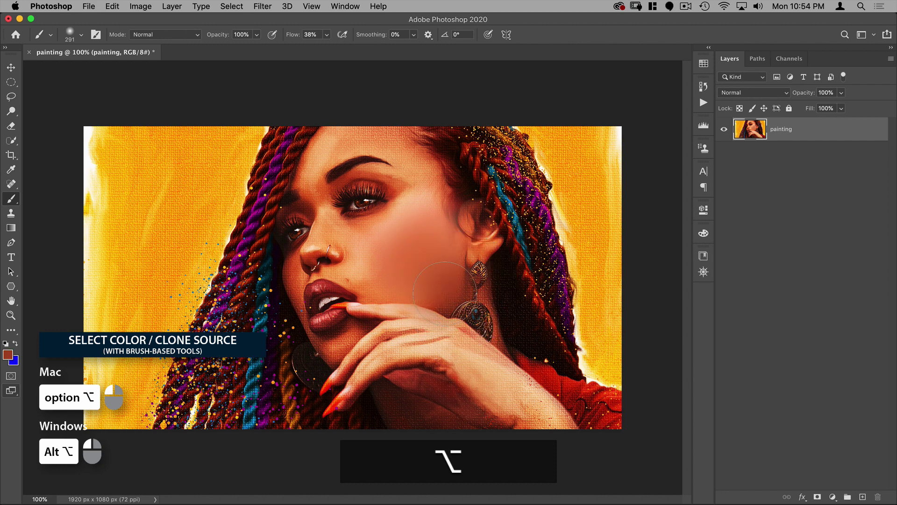
alt+click(369, 236)
drag(371, 237, 376, 265)
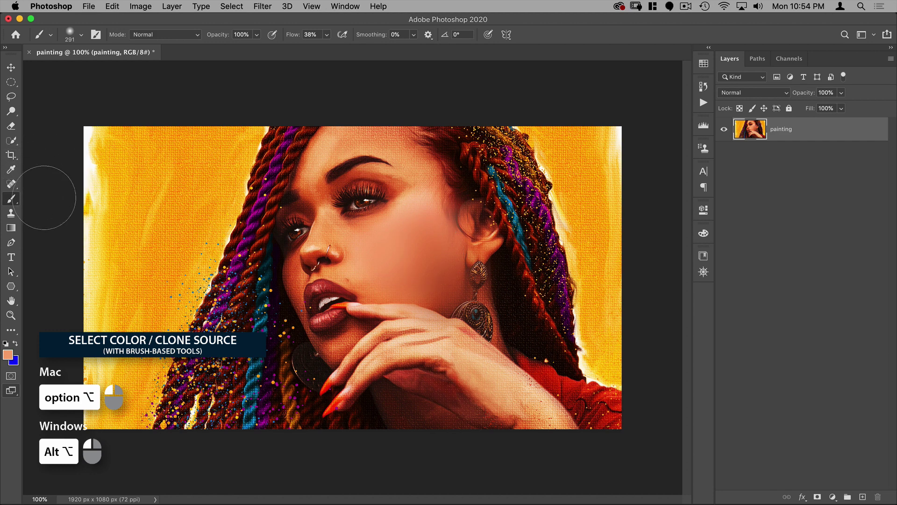
With the Clone Stamp at 186 px, clone the hairline and the earring onto the woman's cheek
key(s)
drag(343, 203, 388, 201)
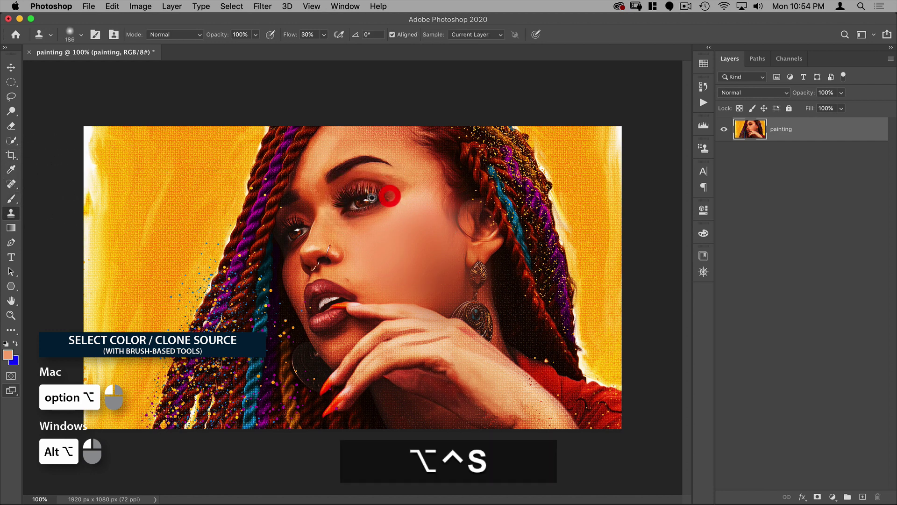
alt+click(431, 148)
mouse_move(411, 214)
mouse_down()
mouse_move(418, 240)
mouse_move(437, 220)
mouse_up()
alt+click(477, 276)
drag(384, 269, 392, 247)
Undo the Clone Stamp strokes on the painting
key(super+z)
key(super+z)
key(super+z)
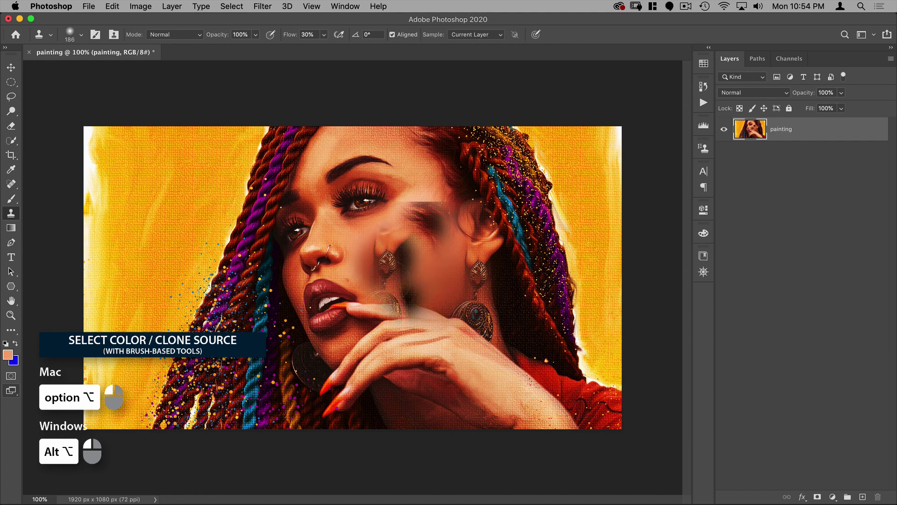
key(super+z)
key(super+z)
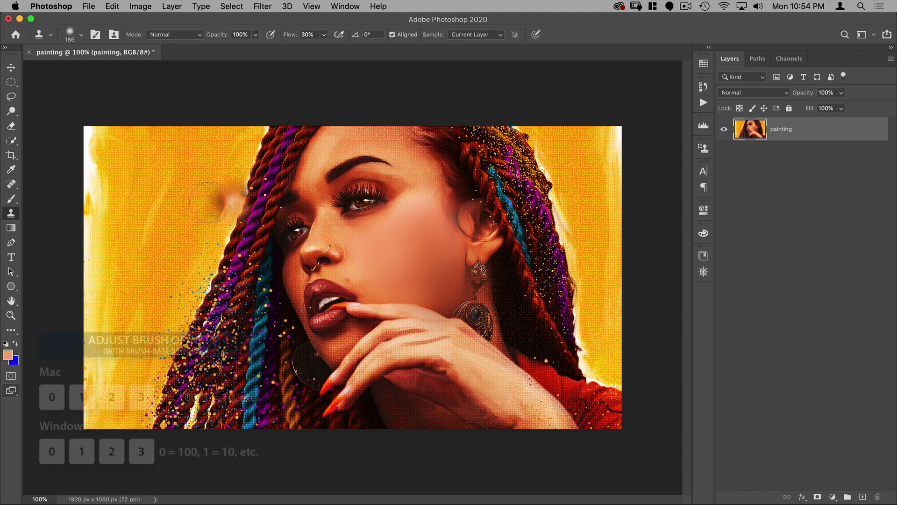
Return to the Brush tool and change its opacity to 50%, 100% and 10%, leaving it at 55%
key(b)
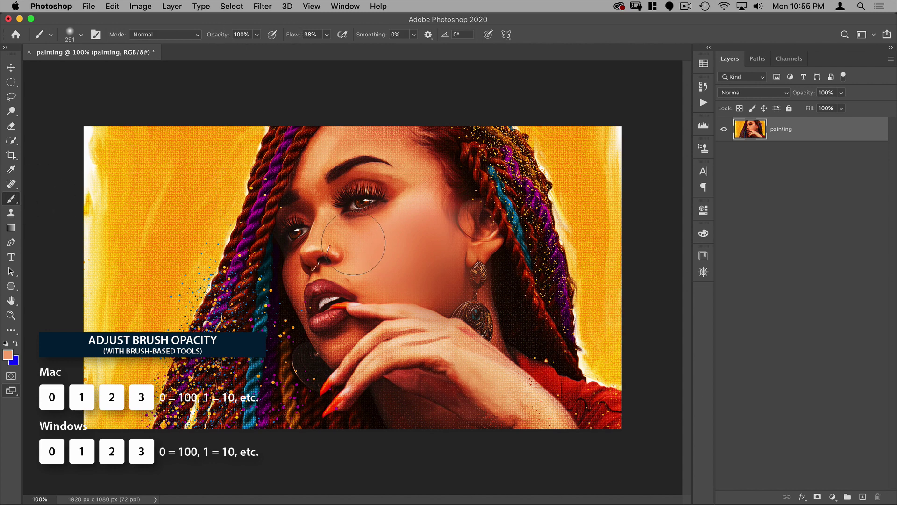
key(5)
key(0)
key(1)
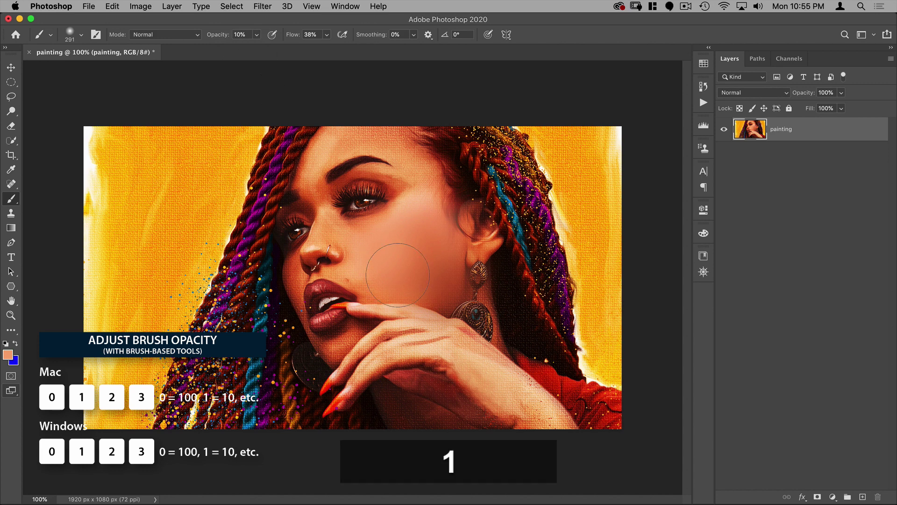
key(5)
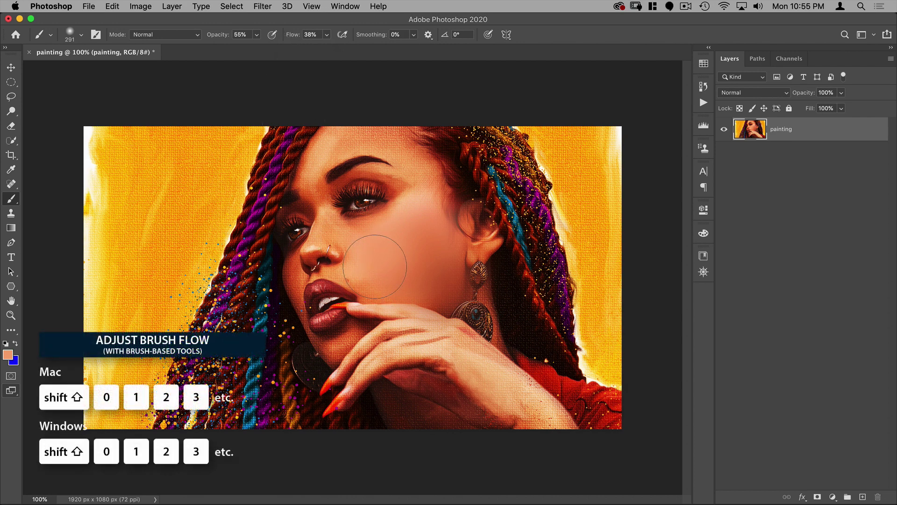
Change the brush flow to 100% and 10%, leaving it at 55%
key(shift+0)
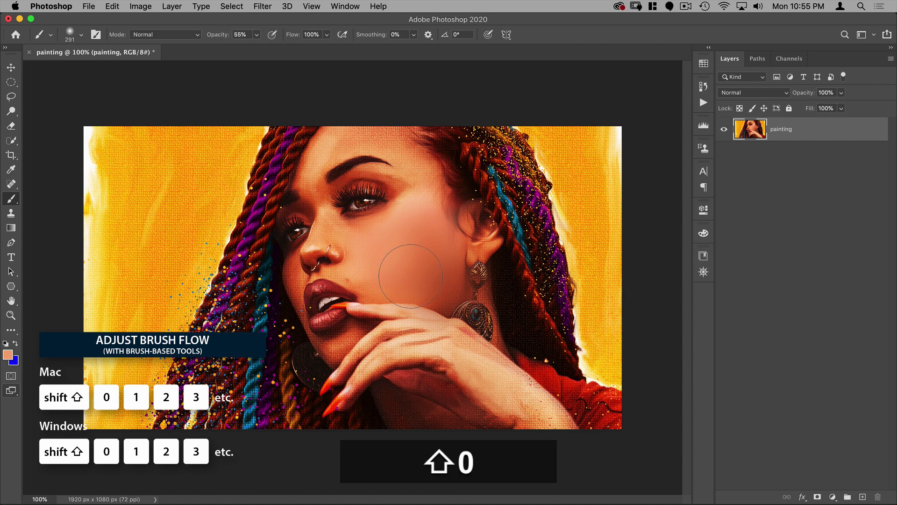
key(shift+1)
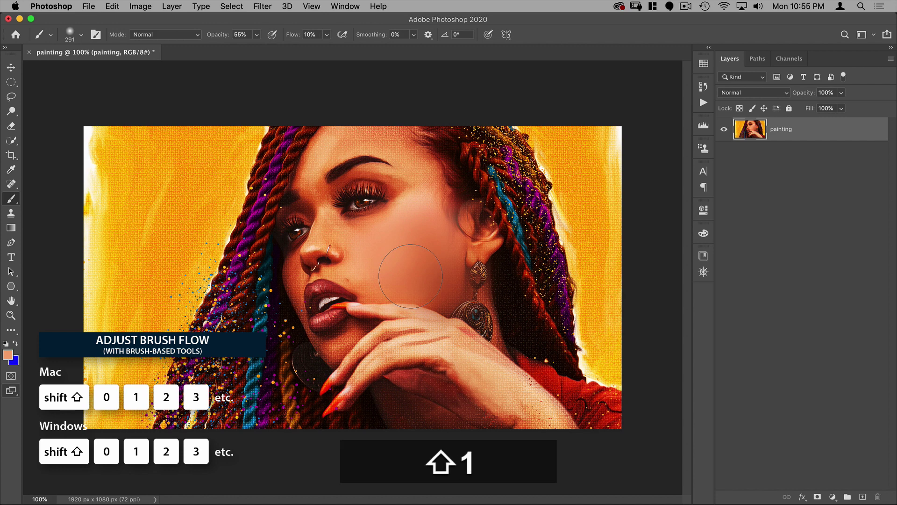
key(shift+5)
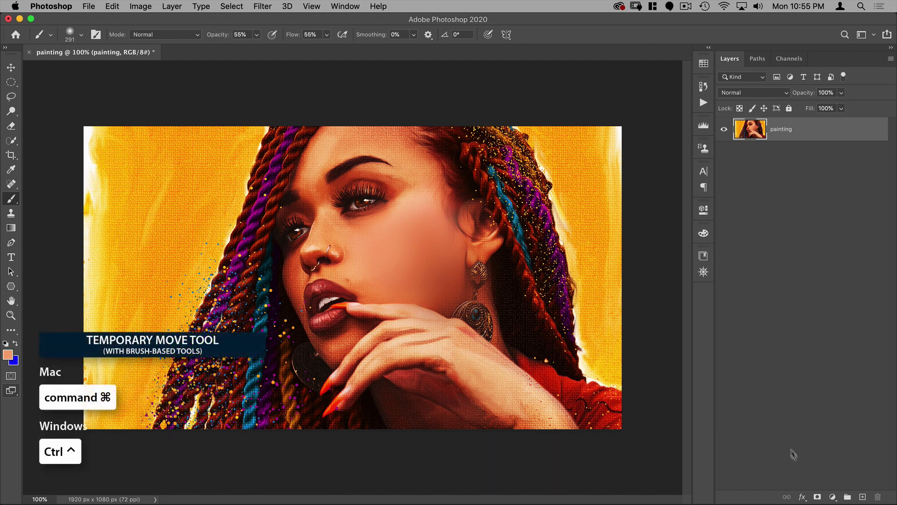
On a new layer, paint the sampled skin tone over the nose and mouth, and move the paint with the temporary Move tool
click(862, 497)
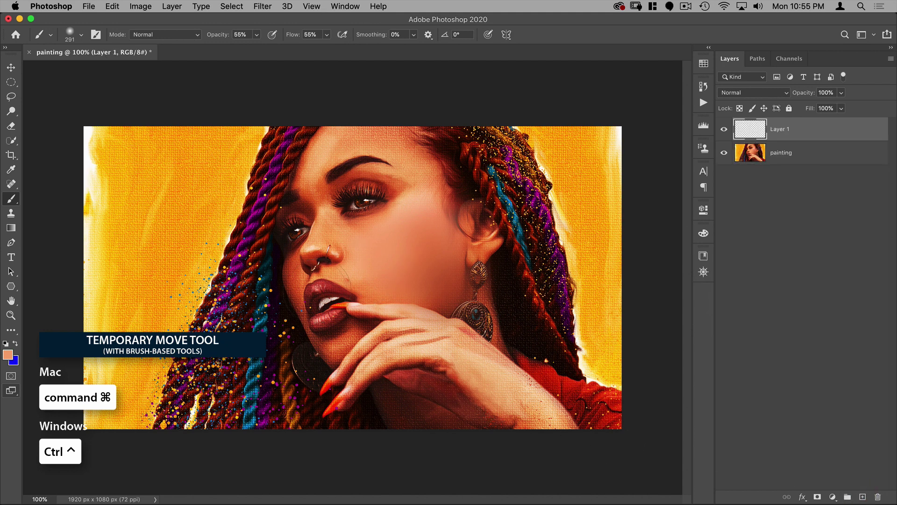
mouse_move(285, 276)
mouse_down()
mouse_move(346, 281)
mouse_move(373, 296)
mouse_move(304, 290)
mouse_move(290, 299)
mouse_move(290, 243)
mouse_up()
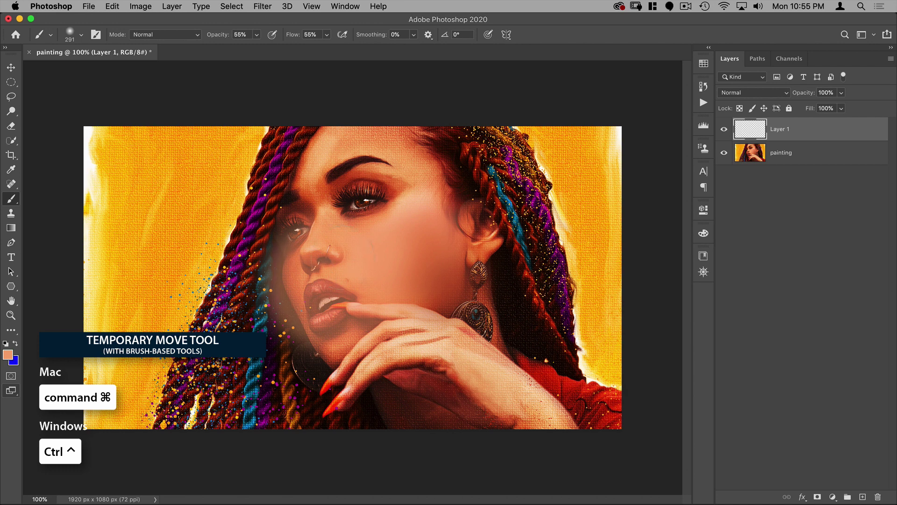
drag(327, 280, 336, 289)
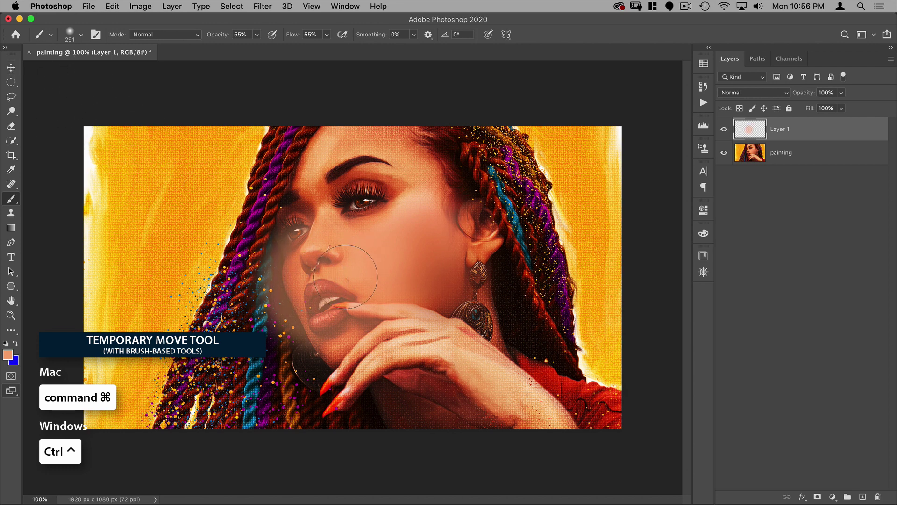
key(super)
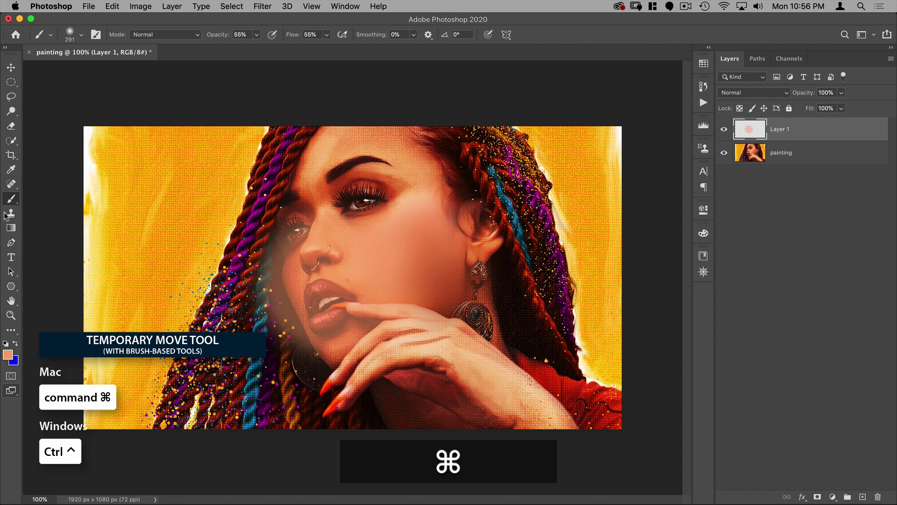
mouse_move(340, 288)
mouse_down()
mouse_move(494, 240)
mouse_move(399, 293)
mouse_move(257, 258)
mouse_move(180, 263)
mouse_move(325, 284)
mouse_move(223, 252)
mouse_move(290, 263)
mouse_up()
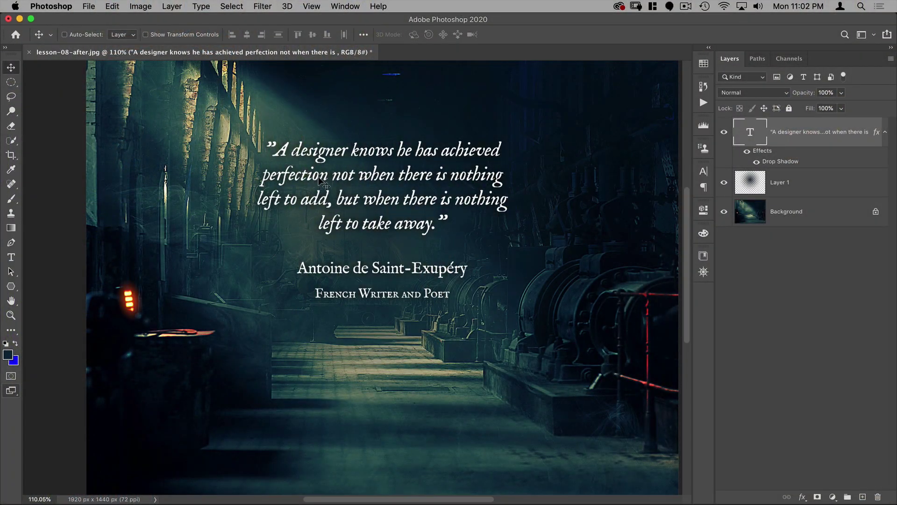
Open the quote text for editing and commit it, repeat once, and return to the Move tool
key(t)
click(330, 148)
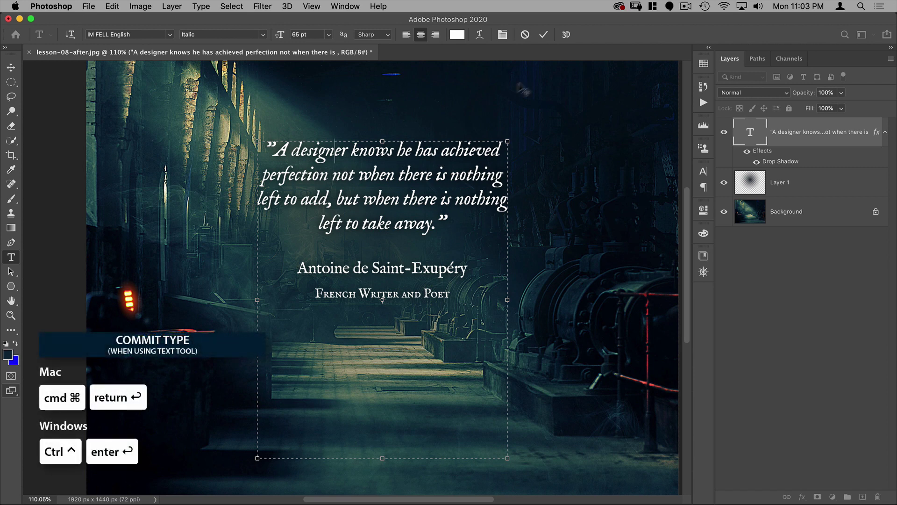
click(543, 36)
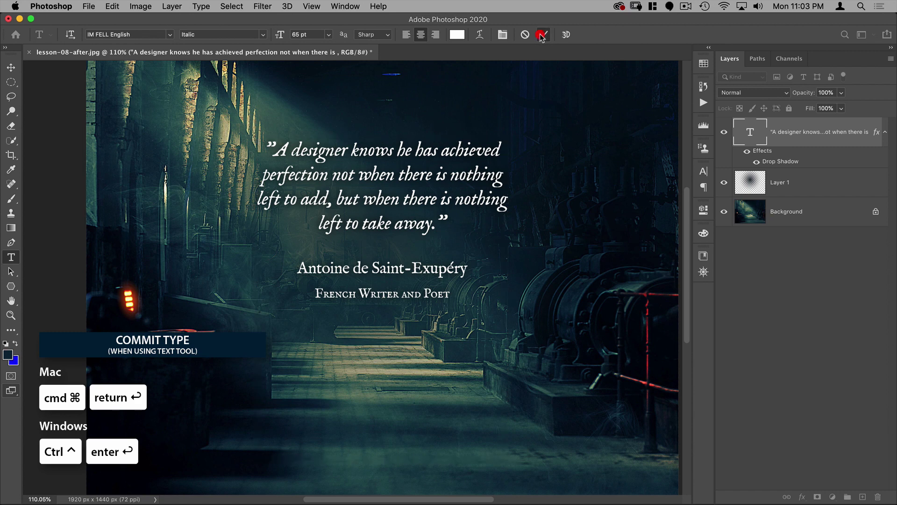
click(378, 151)
key(super)
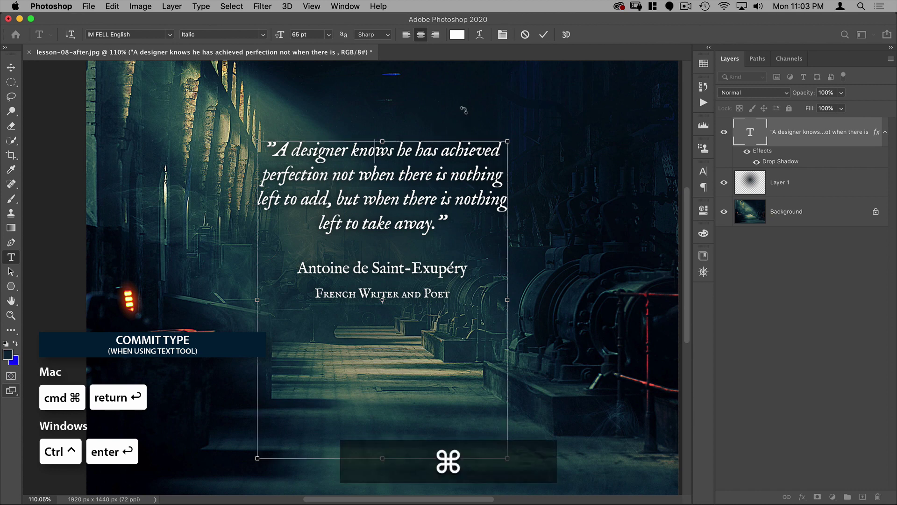
key(super+Return)
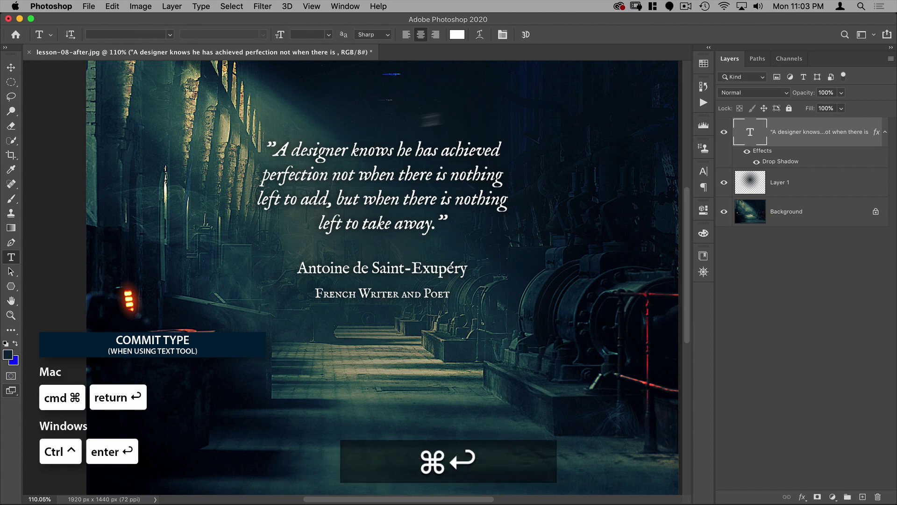
key(v)
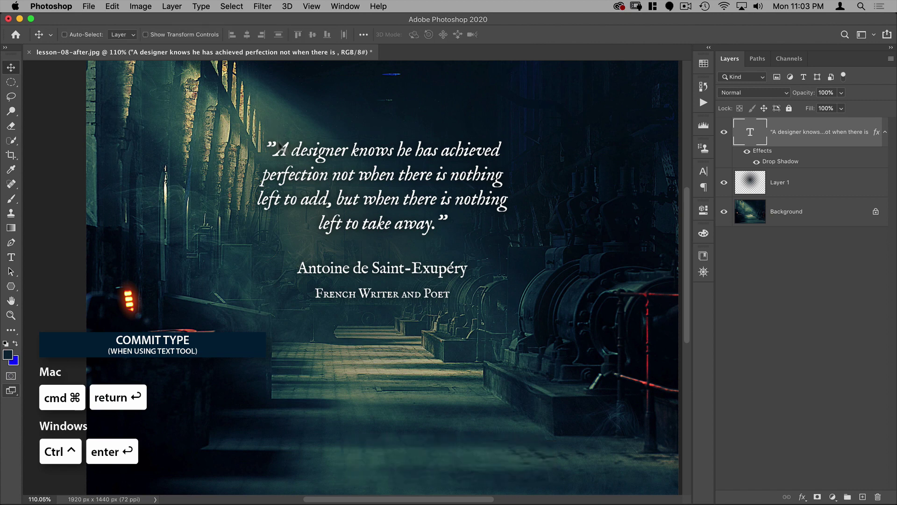
Insert a stray "v" before "knows" in the quote, delete it, commit the text and return to the Move tool
key(t)
click(352, 148)
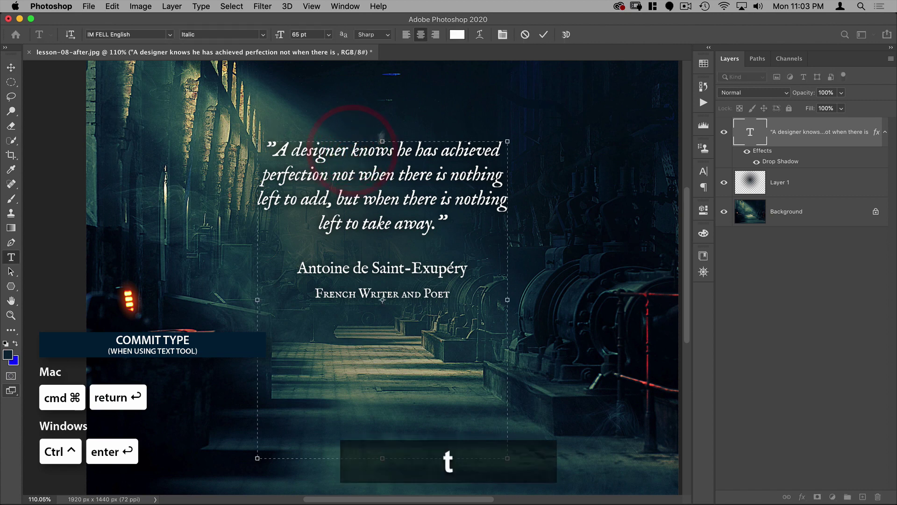
text(v)
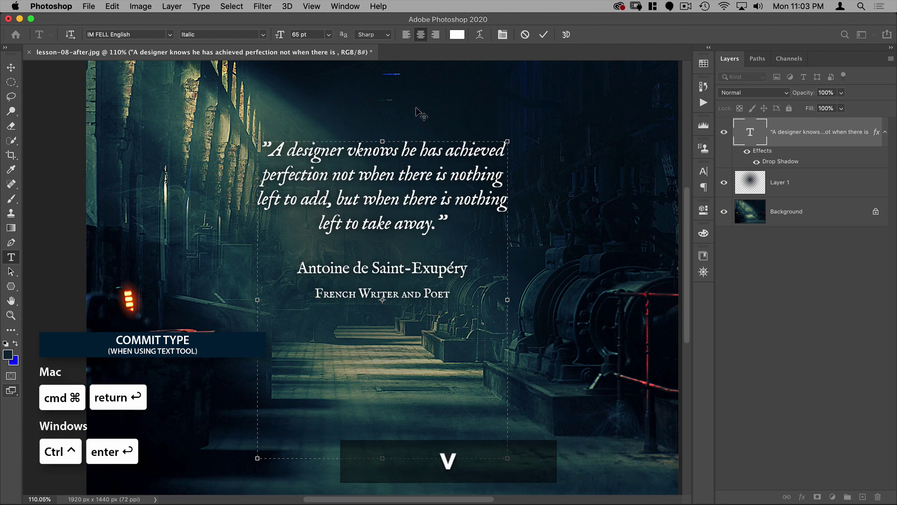
key(BackSpace)
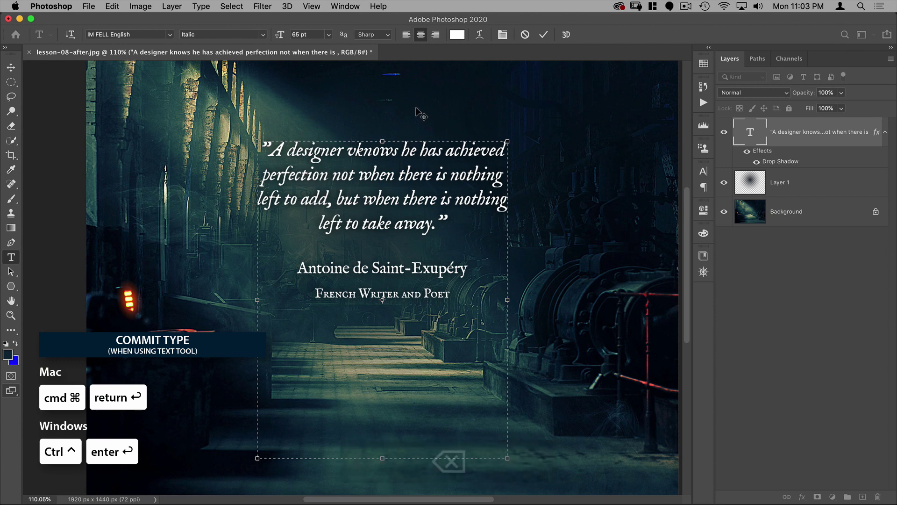
key(cmd+Return)
key(v)
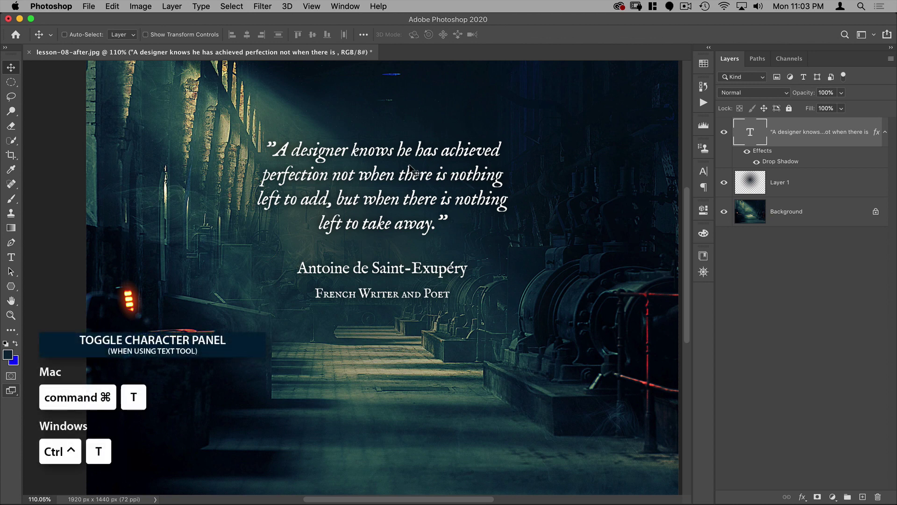
Open the quote for editing with the Type tool, and show and hide the Character panel
key(t)
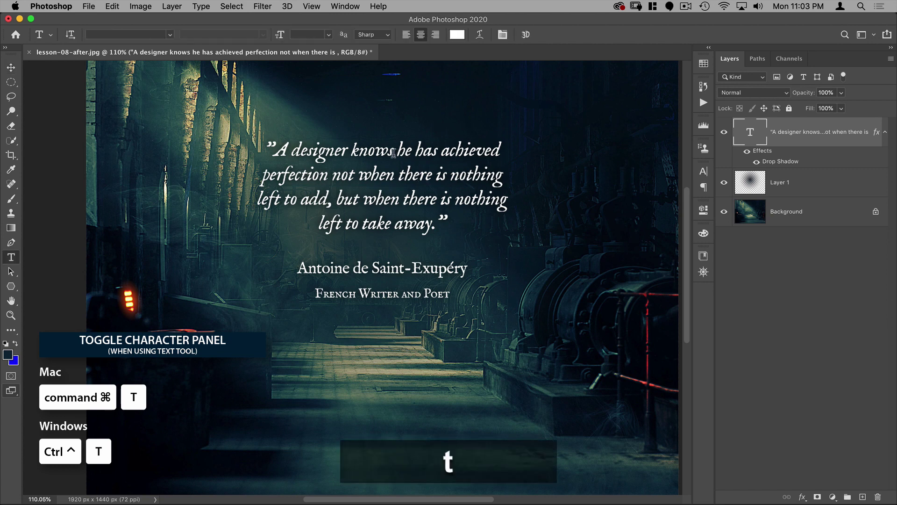
click(389, 150)
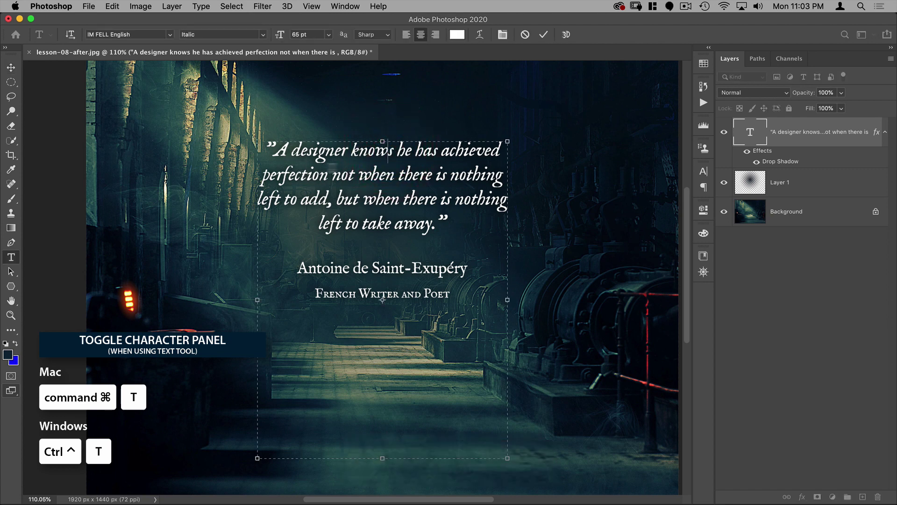
click(406, 222)
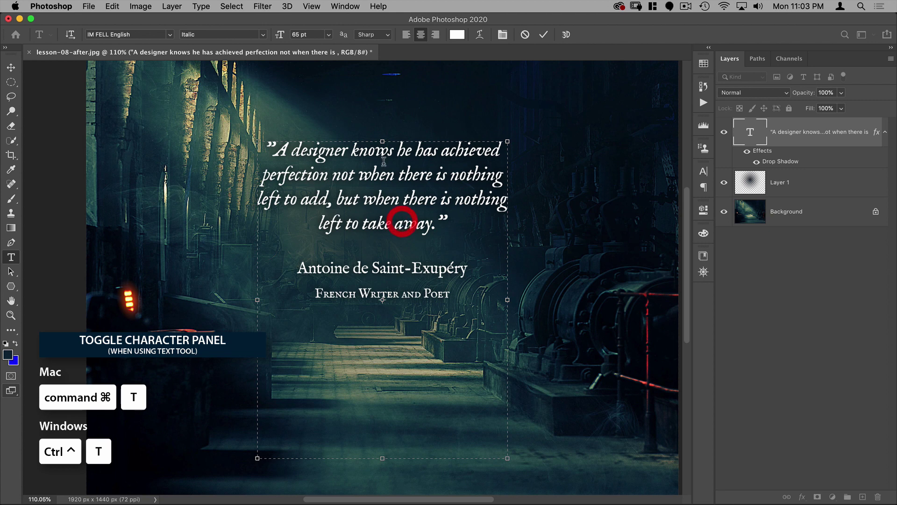
click(388, 177)
key(super+t)
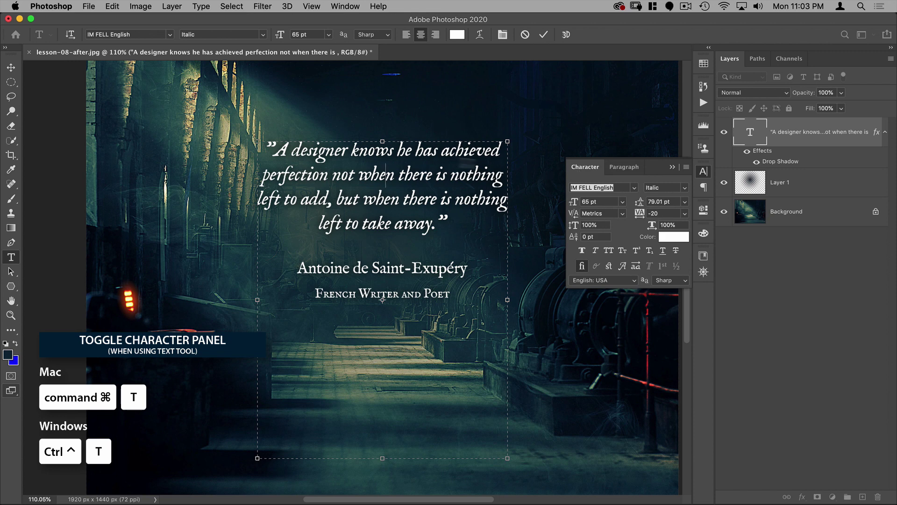
key(super+t)
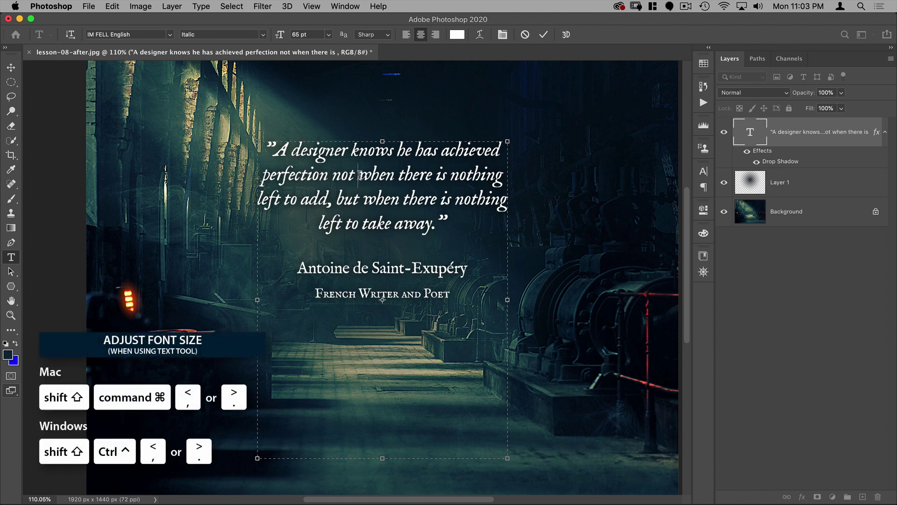
Select the word "when" in the quote's second line and vary its font size up and down, leaving it at 69 pt
drag(359, 175, 396, 172)
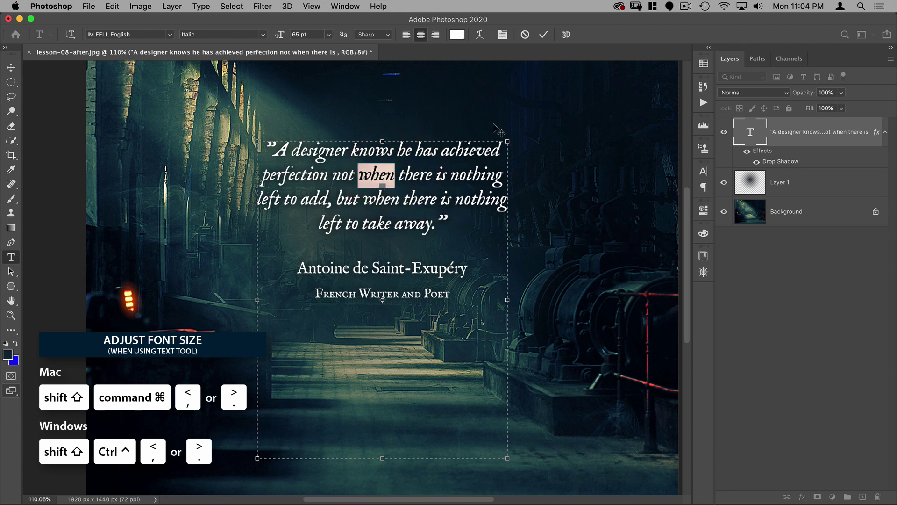
key(shift+super)
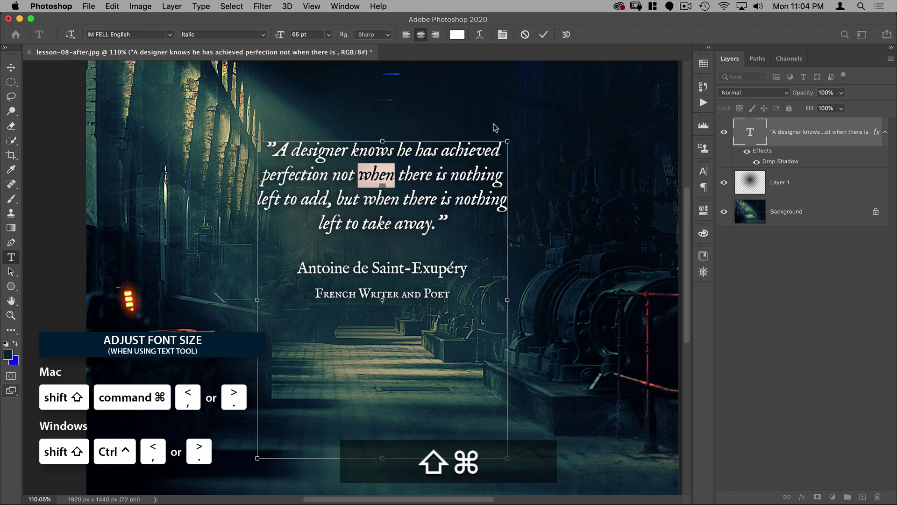
key(shift+super+period)
key(shift+super+period)
key(shift+super+period)
key(shift+super+period)
key(shift+super+period)
key(shift+super+period)
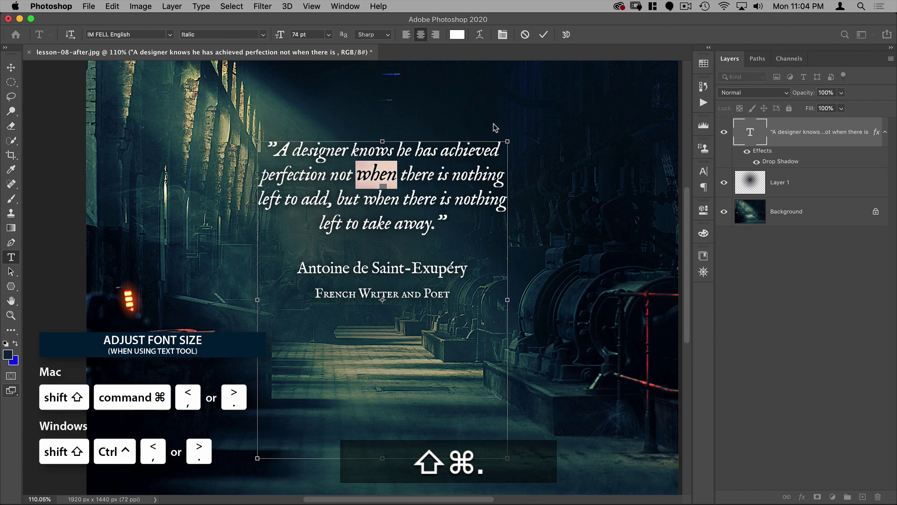
key(shift+super+comma)
key(shift+super+comma)
key(shift+super+comma)
key(shift+super+comma)
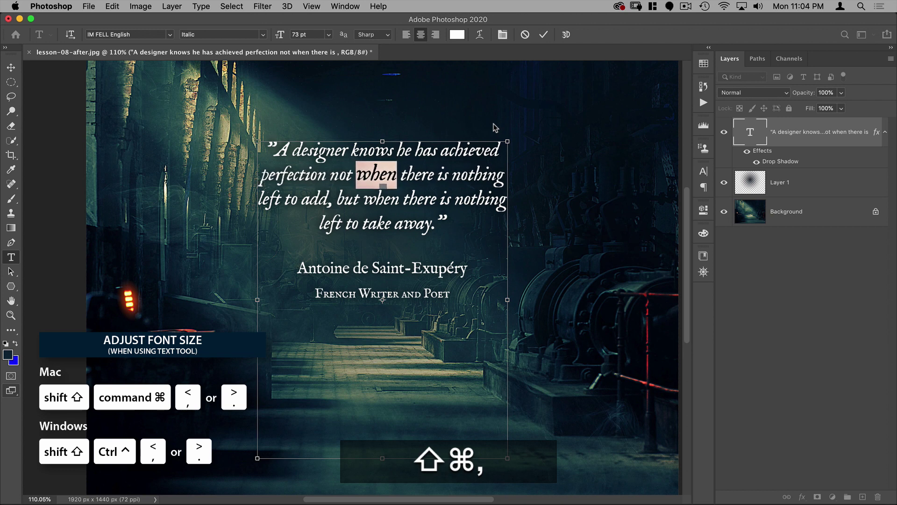
key(shift+super+comma)
key(shift+super+period)
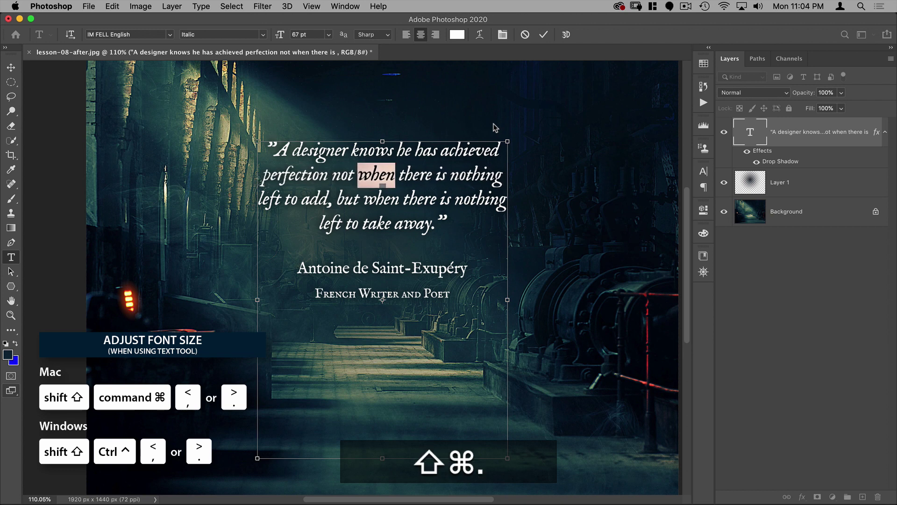
key(shift+super+comma)
key(shift+super+comma)
key(shift+super+period)
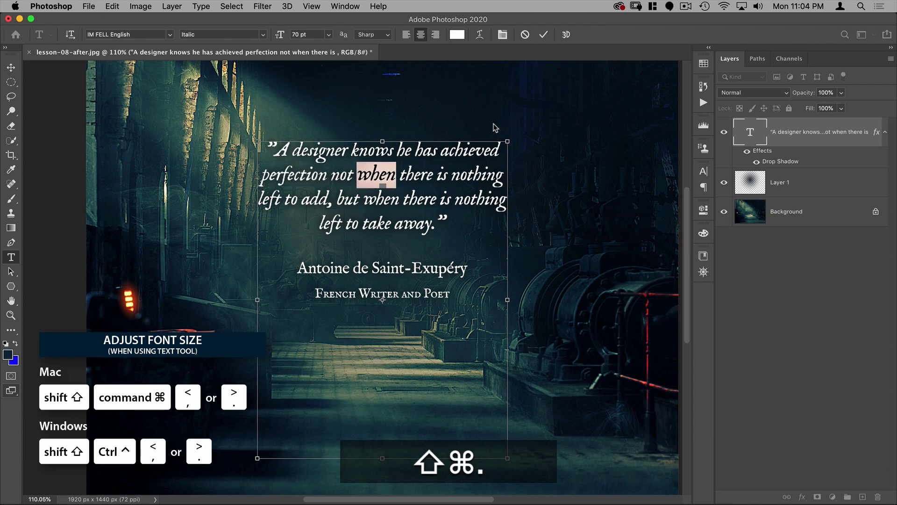
key(shift+super+comma)
key(shift+super+period)
key(shift+super+period)
key(shift+super+period)
key(shift+super+comma)
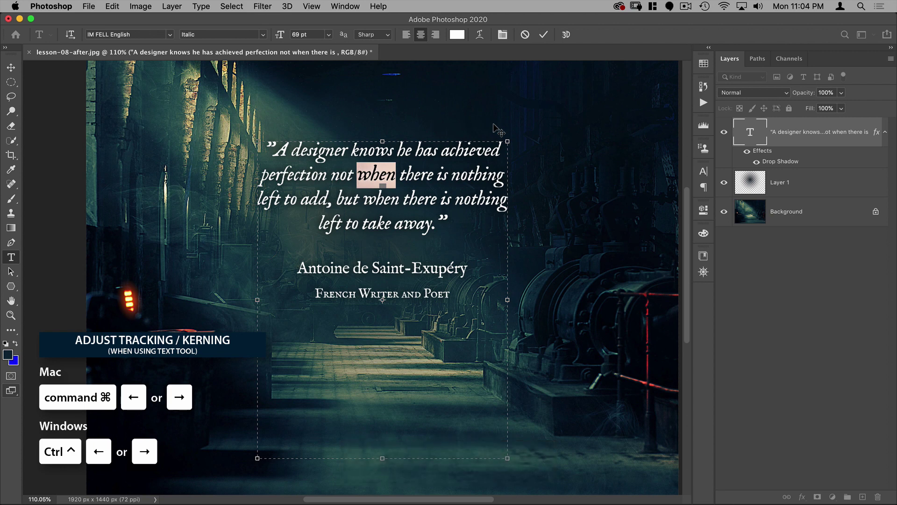
Select "A designer knows he has achieved" and widen its tracking until the letters are spaced far apart
click(414, 151)
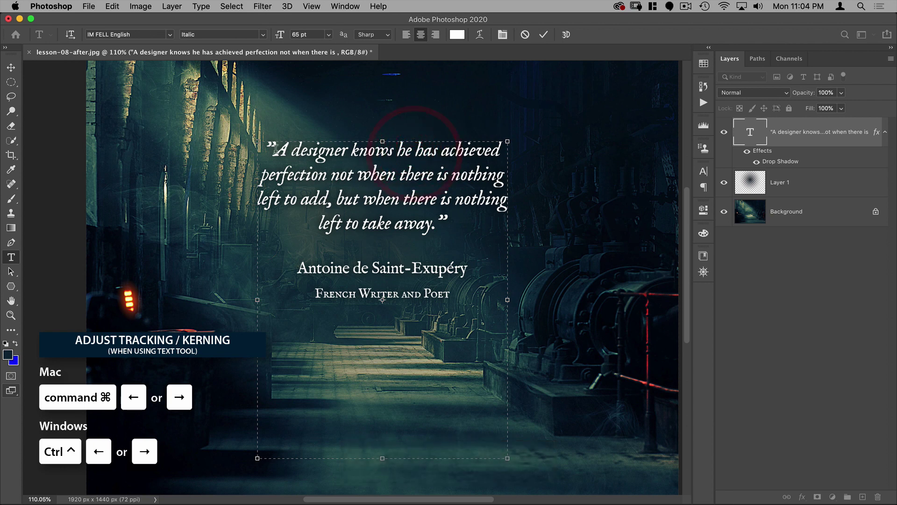
drag(275, 150, 499, 152)
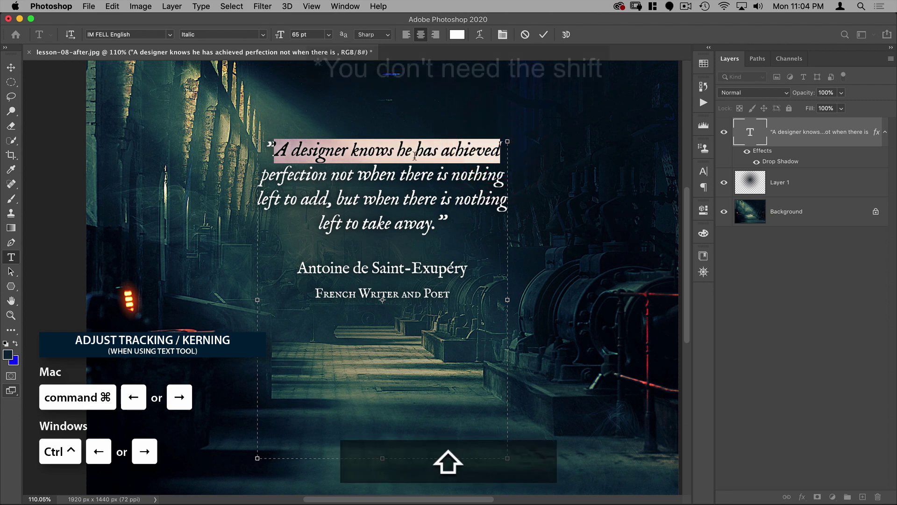
key(alt+shift+Right)
key(alt+shift+Right)
key(alt+shift+Right)
key(alt+shift+Right)
key(alt+shift+Right)
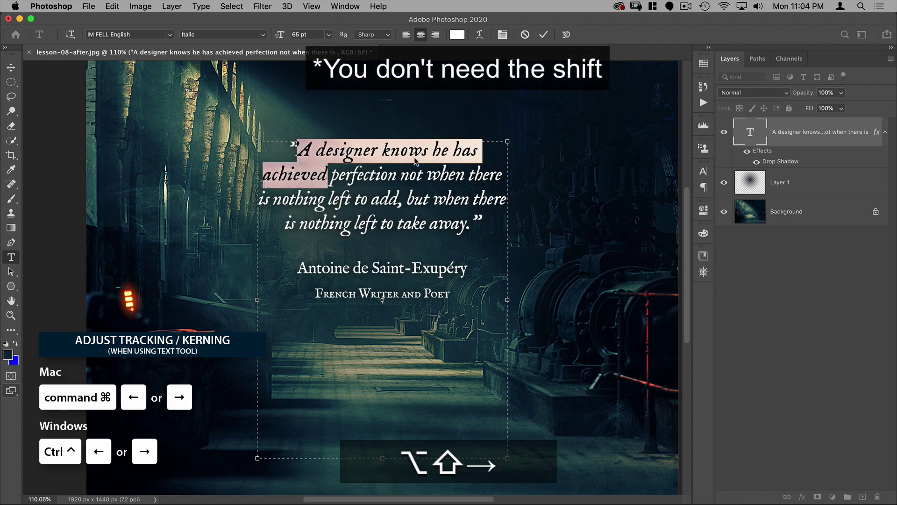
key(alt+shift+Right)
key(alt+shift+Right)
key(alt+shift+Right)
key(alt+shift+Right)
key(alt+shift+Right)
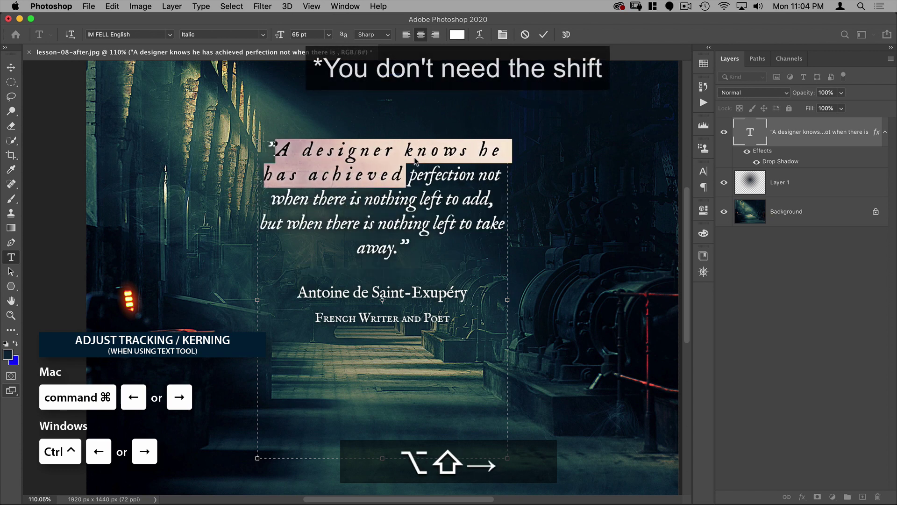
Tighten the tracking of "A designer knows he has achieved" back to its original spacing and deselect the text
key(alt+shift+Left)
key(alt+shift+Left)
key(alt+shift+Left)
key(alt+shift+Left)
key(alt+shift+Left)
key(alt+shift+Left)
key(alt+shift+Left)
key(alt+shift+Left)
key(alt+shift+Left)
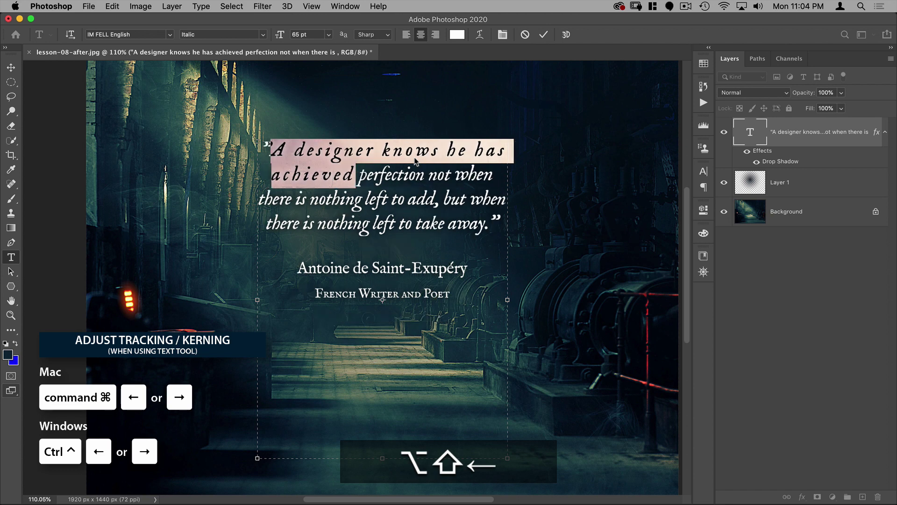
key(alt+shift+Left)
key(alt+shift+Left)
key(alt+shift+Left)
key(alt+shift+Left)
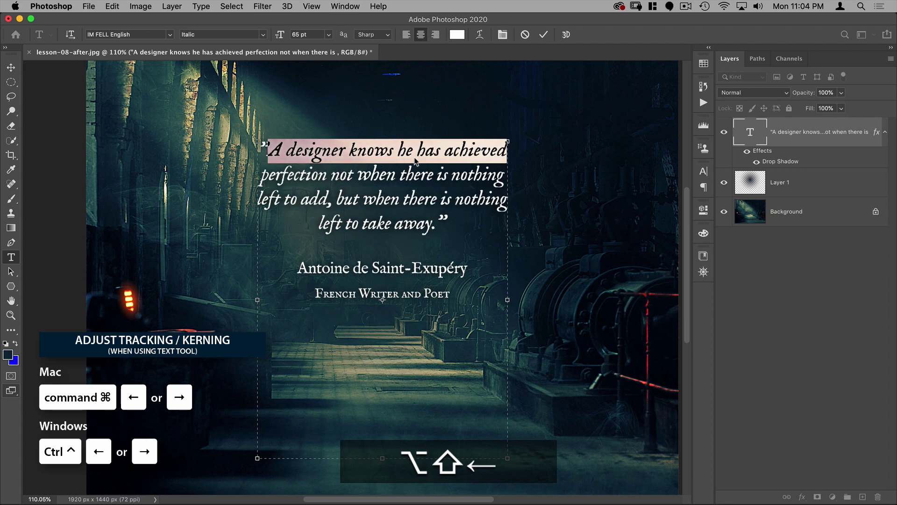
key(alt+shift+Left)
key(Right)
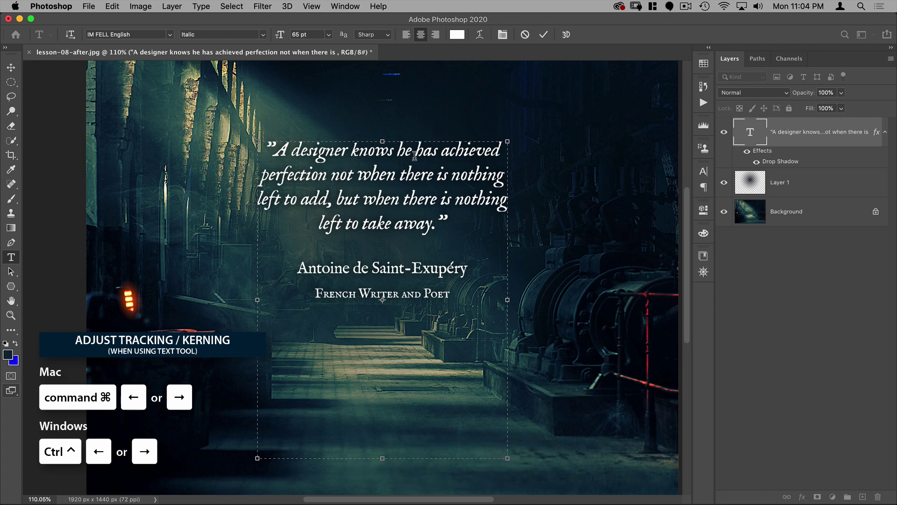
Tighten and widen the kerning at the text cursor in the quote's first line several times
key(alt+shift+Left)
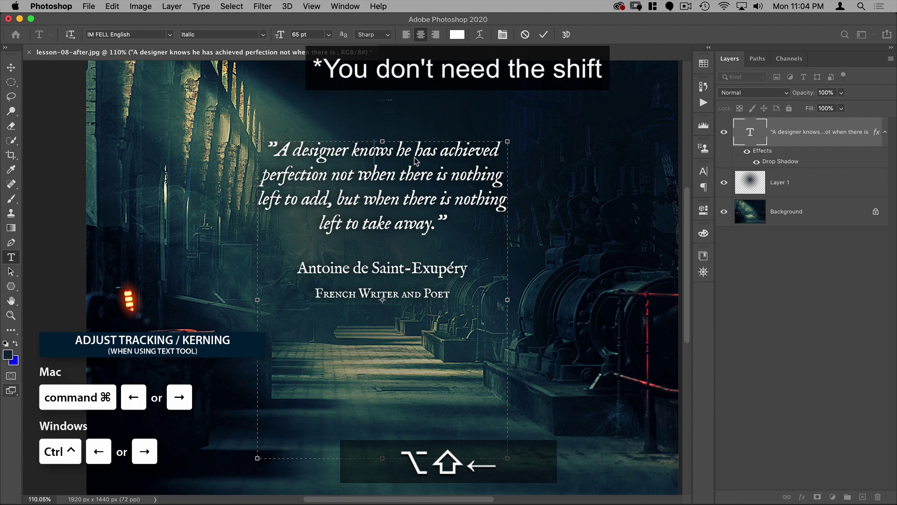
key(alt+shift+Left)
key(alt+shift+Left)
key(alt+shift+Right)
key(alt+shift+Right)
key(alt+shift+Right)
key(alt+shift+Right)
key(alt+shift+Left)
key(alt+shift+Left)
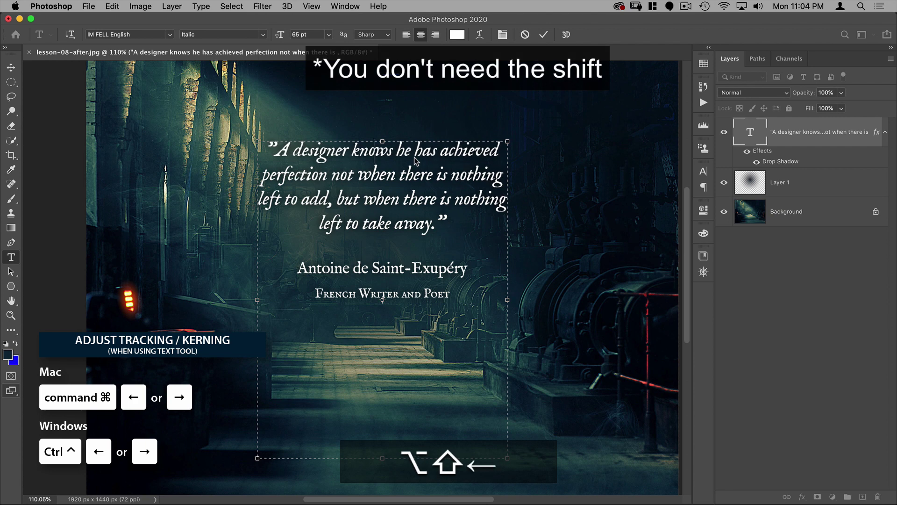
key(alt+shift+Right)
key(alt+shift+Right)
key(alt+shift+Right)
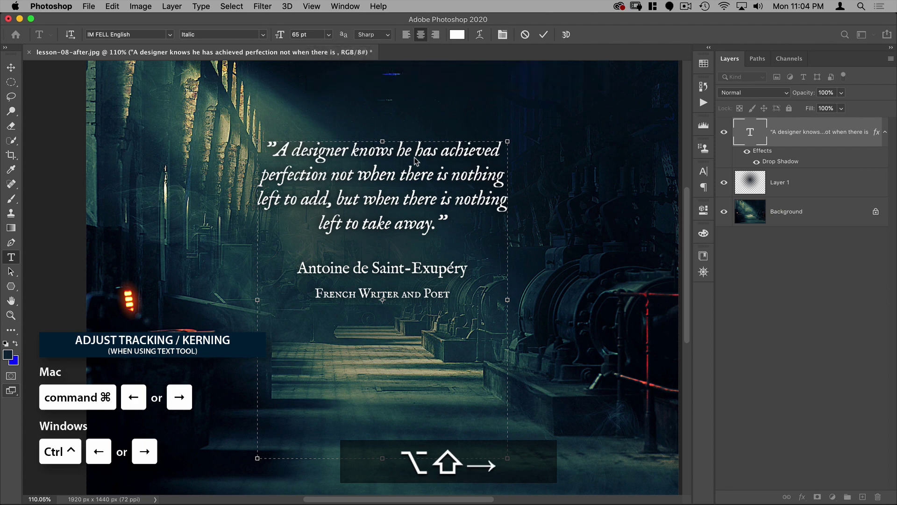
Increase the leading of the quote, including the author lines, to spread the lines farther apart with all the text selected
key(alt+Down)
key(alt+Down)
click(386, 176)
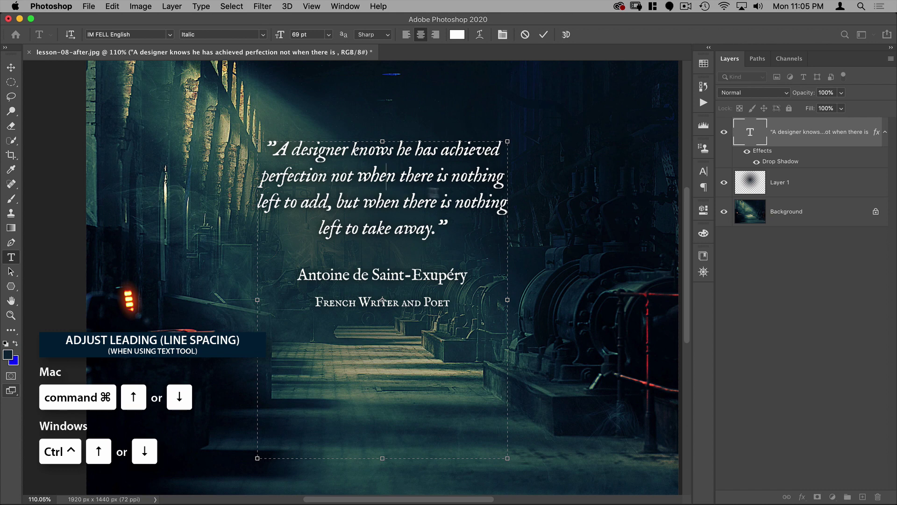
key(super+a)
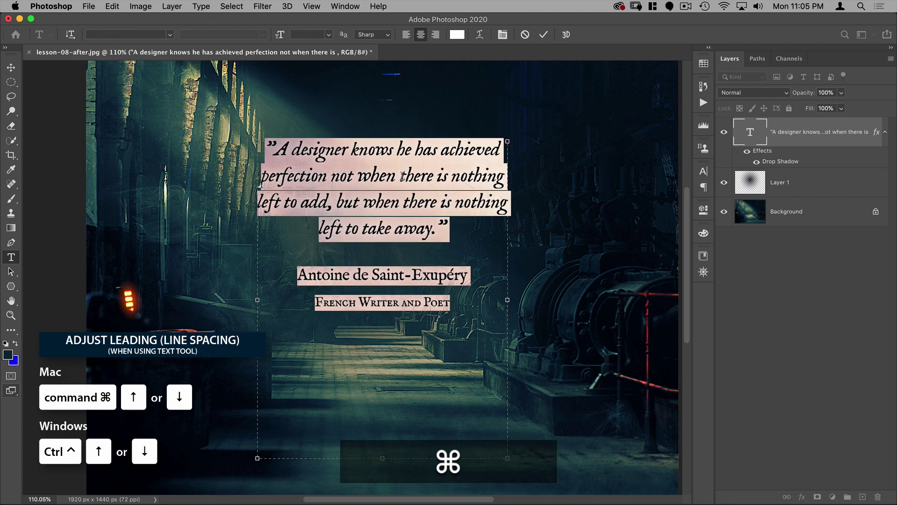
key(alt+Down)
key(alt+Down)
key(alt+Down)
key(alt+Down)
key(alt+Down)
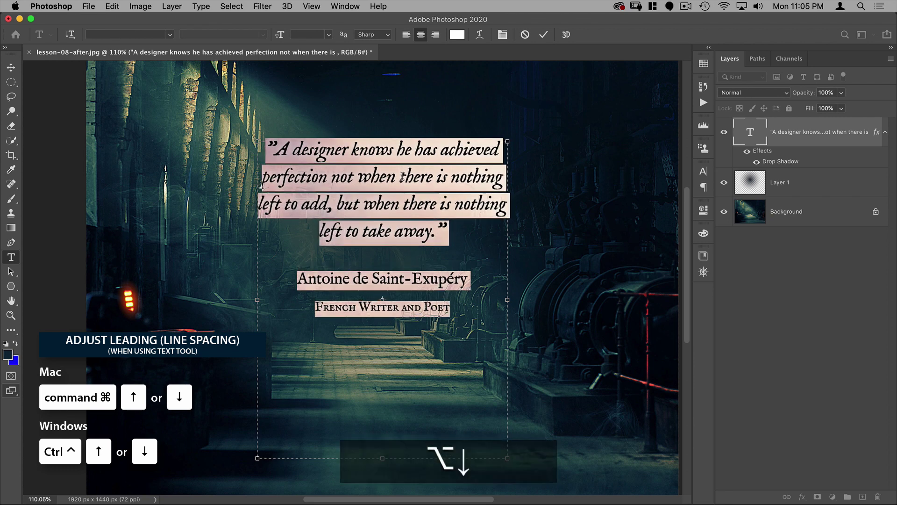
key(alt+Down)
key(alt+Down)
key(alt+Down)
key(alt+Down)
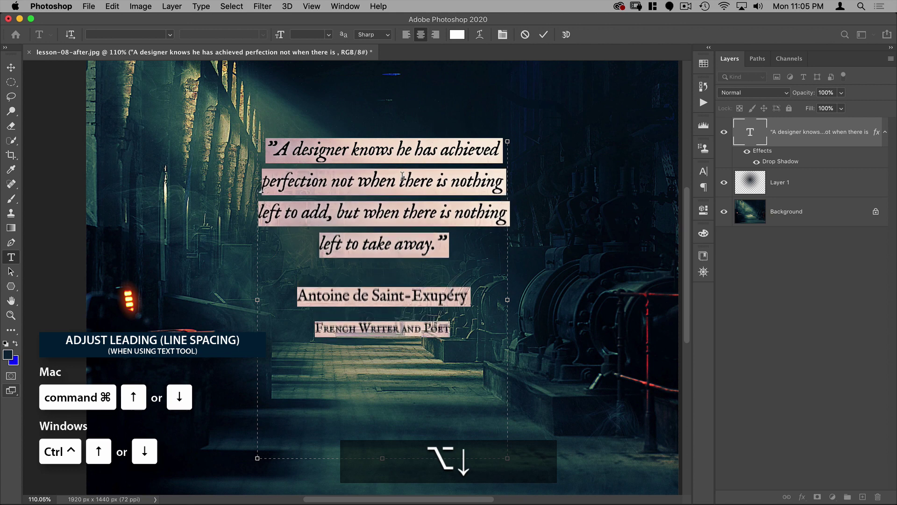
Increase the leading of the selected quote and author lines further to widen the gaps between the lines
key(alt+Down)
key(alt+Down)
key(alt+Down)
key(alt+Down)
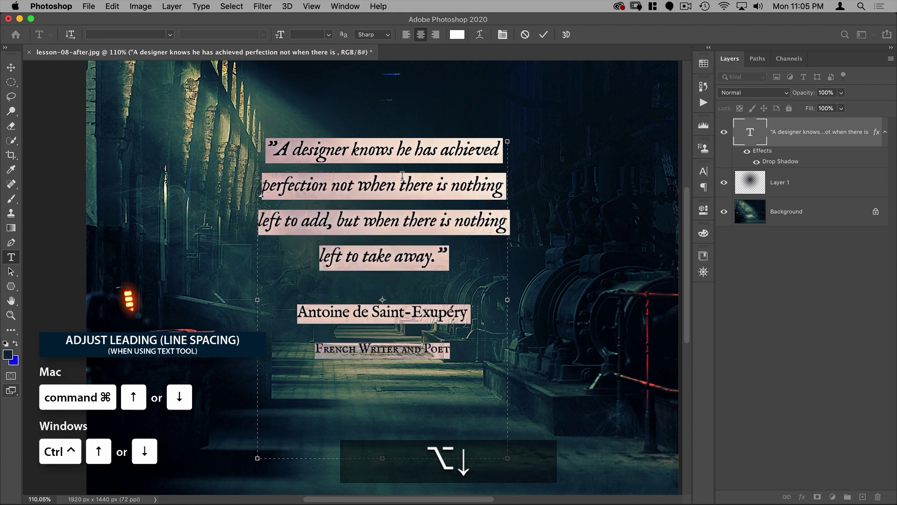
key(alt+Down)
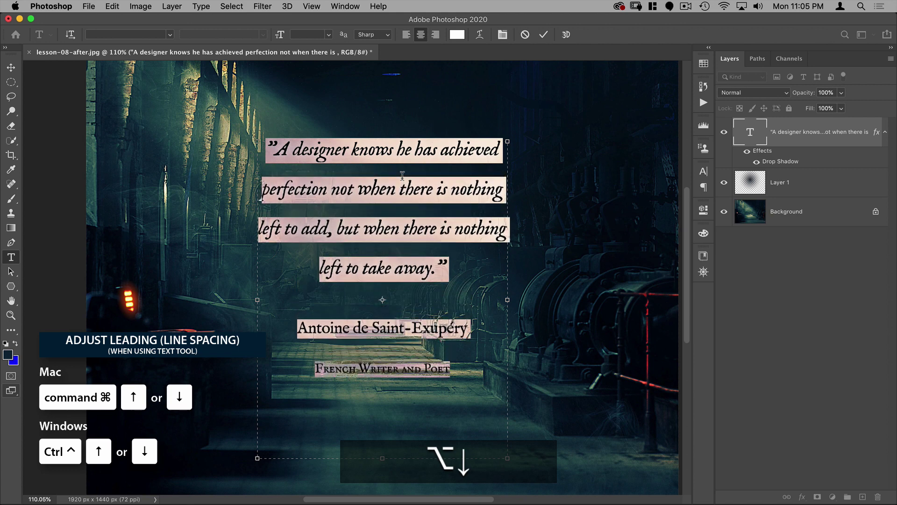
Decrease the leading of the selected quote and author lines until the lines sit close together
key(alt+Up)
key(alt+Up)
key(alt+Up)
key(alt+Up)
key(alt+Up)
key(alt+Up)
key(alt+Up)
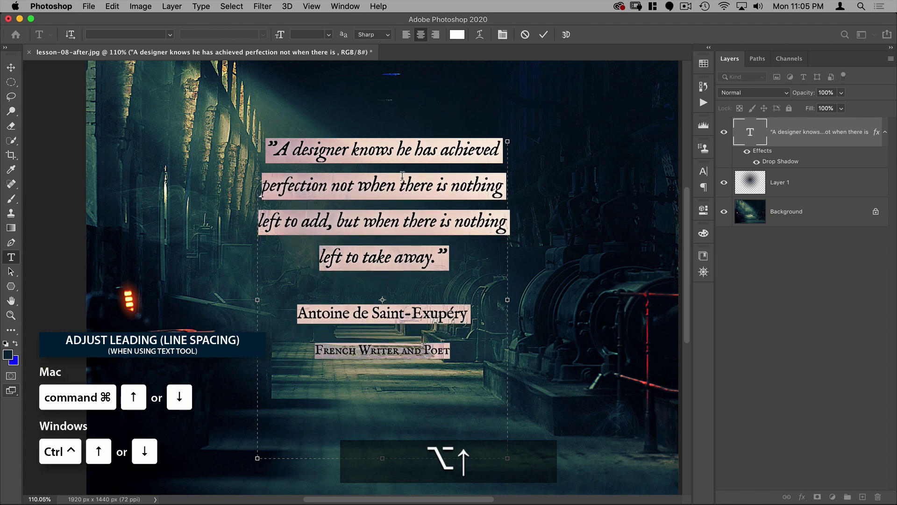
key(alt+Up)
key(alt+Up)
key(alt+Up)
key(alt+Up)
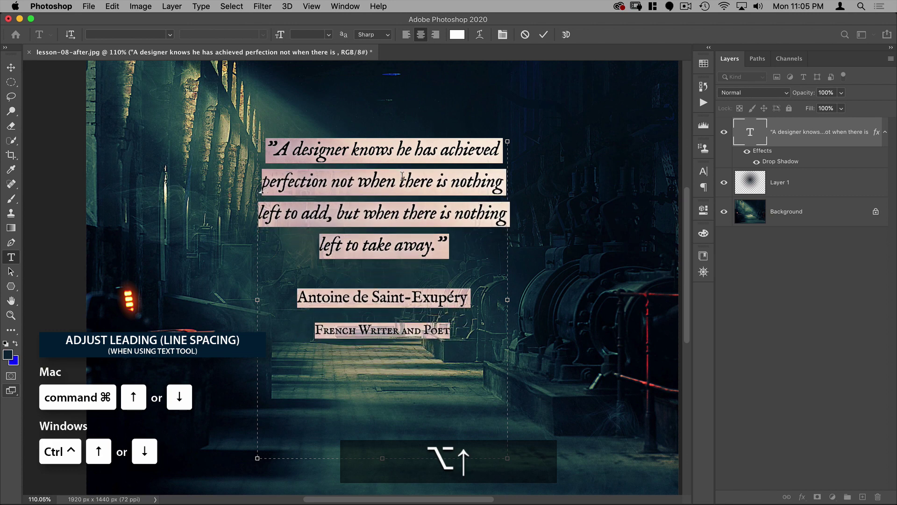
key(alt+Up)
key(alt+Up)
key(alt+Up)
key(alt+Up)
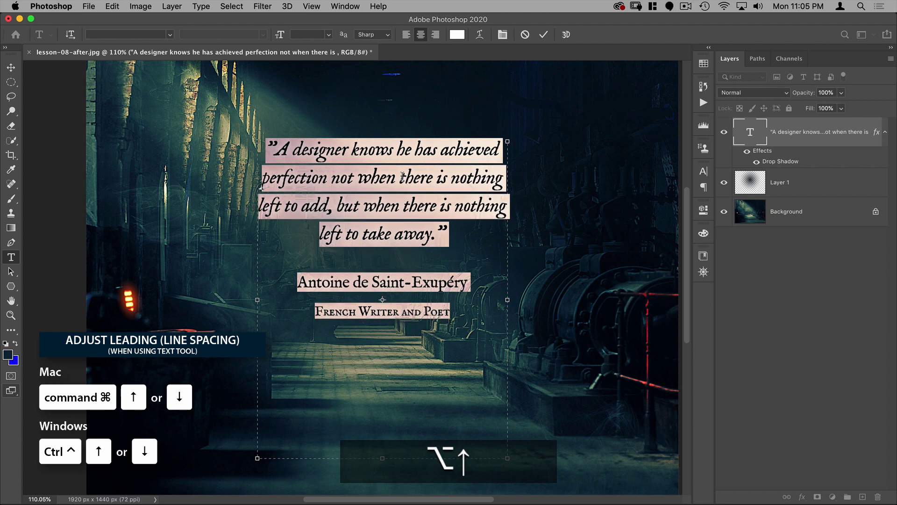
key(alt+Up)
key(alt+Up)
key(alt+Up)
key(alt+Up)
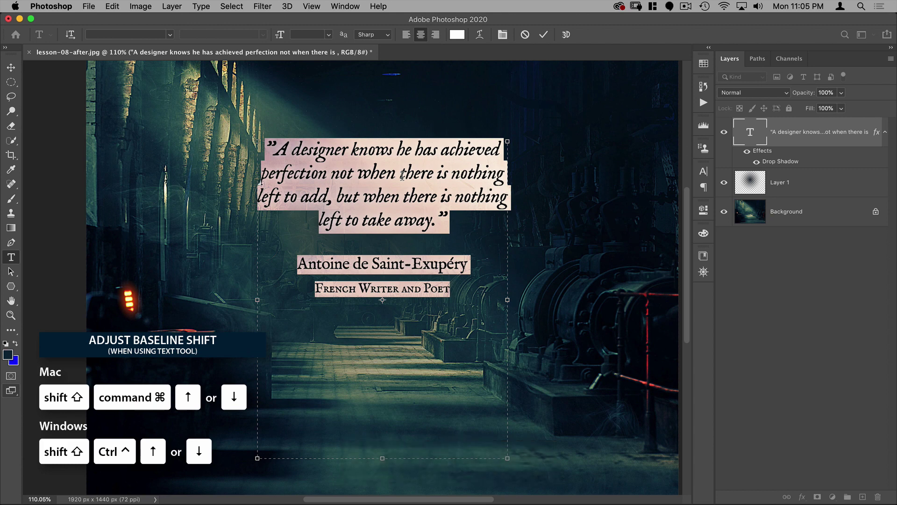
Select the letters "kn" of "knows" in the quote's first line and raise their baseline shift several increments
click(402, 160)
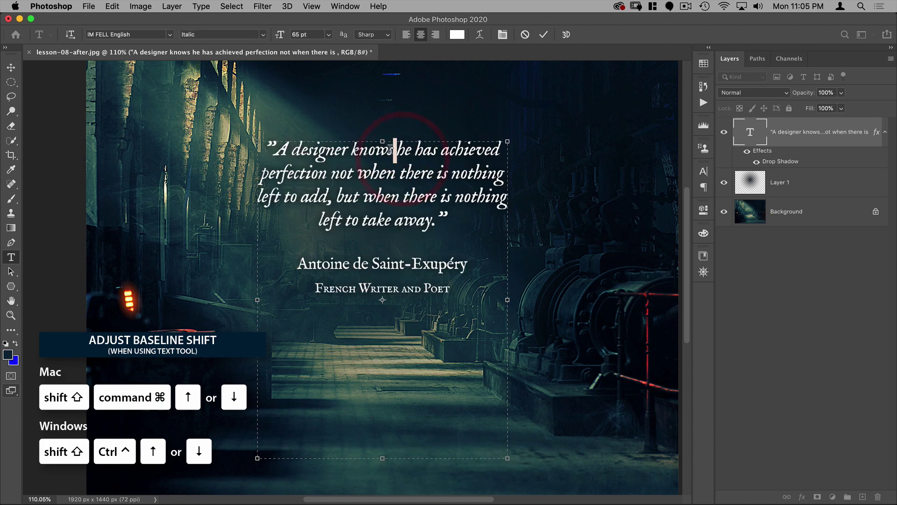
click(371, 151)
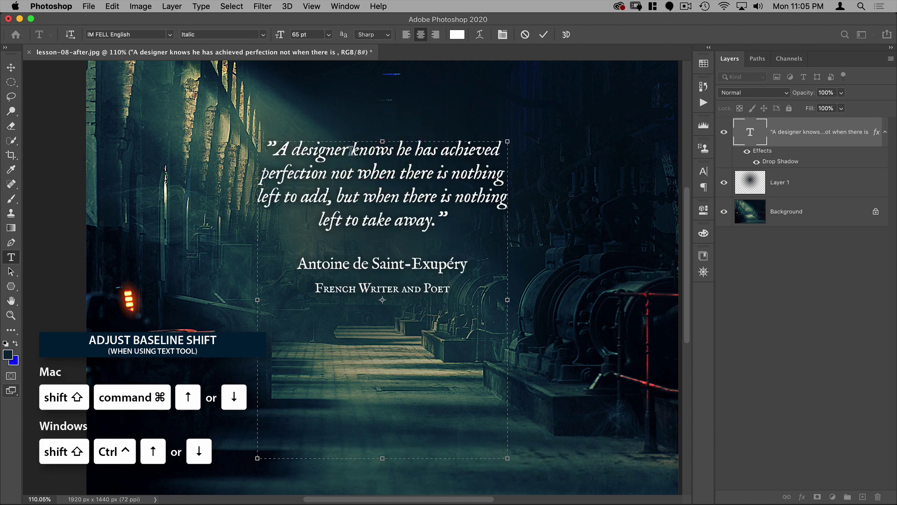
drag(351, 151, 367, 151)
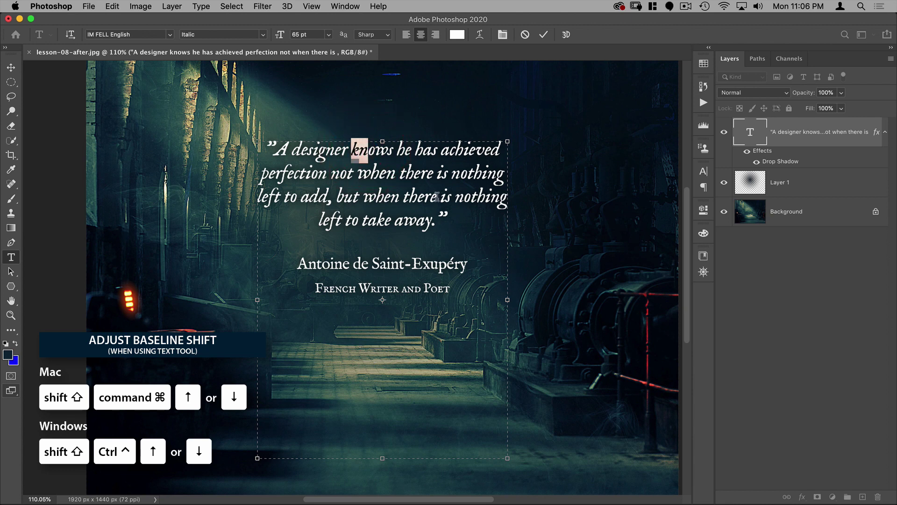
key(alt+shift+Up)
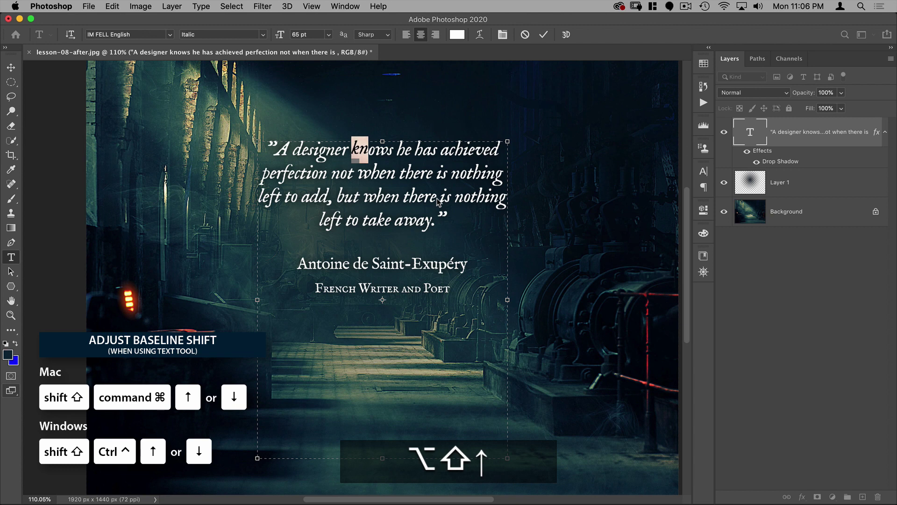
key(alt+shift+Up)
key(alt+shift+Up)
key(alt+shift+Up)
key(alt+shift+Up)
Lower the baseline shift of "kn" below the rest of "knows" and bring the letters back level with the line
key(alt+shift+Down)
key(alt+shift+Down)
key(alt+shift+Down)
key(alt+shift+Down)
key(alt+shift+Down)
key(alt+shift+Down)
key(alt+shift+Down)
key(alt+shift+Down)
key(alt+shift+Down)
key(alt+shift+Down)
key(alt+shift+Up)
key(alt+shift+Down)
key(alt+shift+Up)
key(alt+shift+Up)
key(alt+shift+Up)
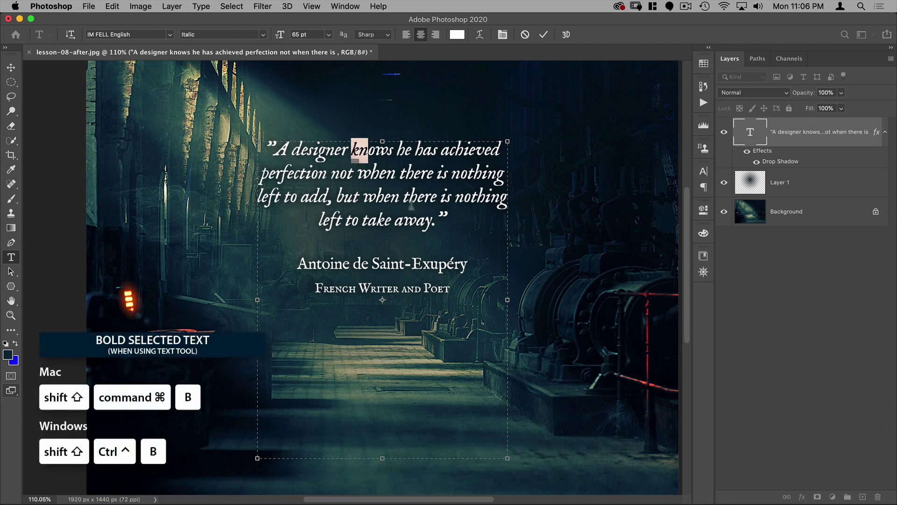
Select the word "when" in the quote's third line and toggle bold on and off several times, ending without bold
click(407, 205)
double_click(363, 196)
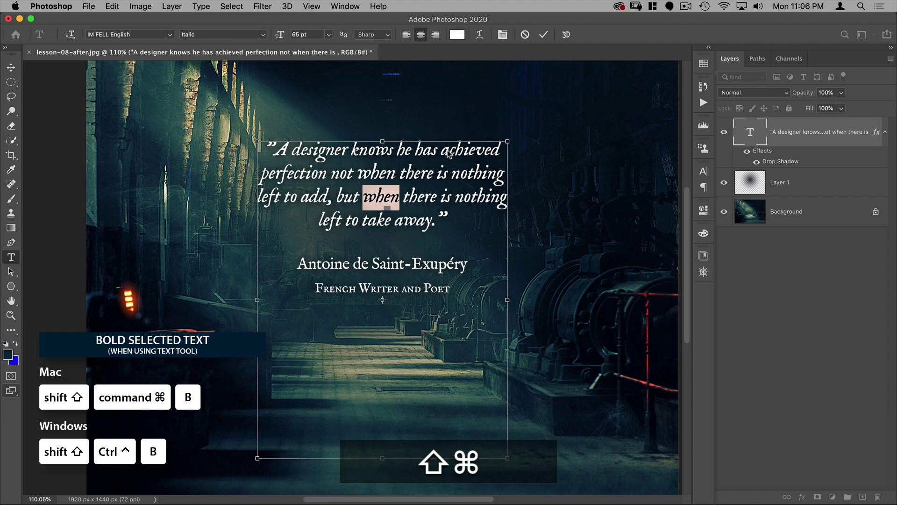
key(shift+super+b)
key(shift+super+b)
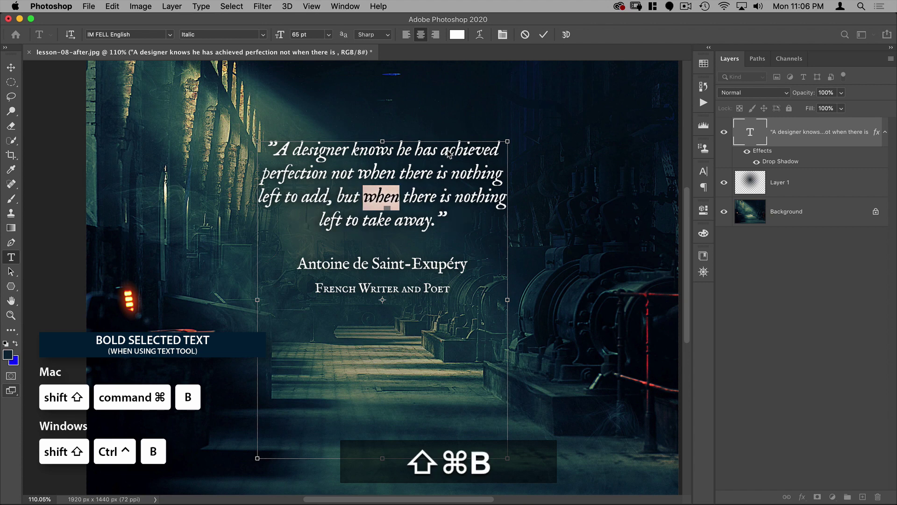
key(shift+super+b)
key(shift+super+b)
key(shift+super+b)
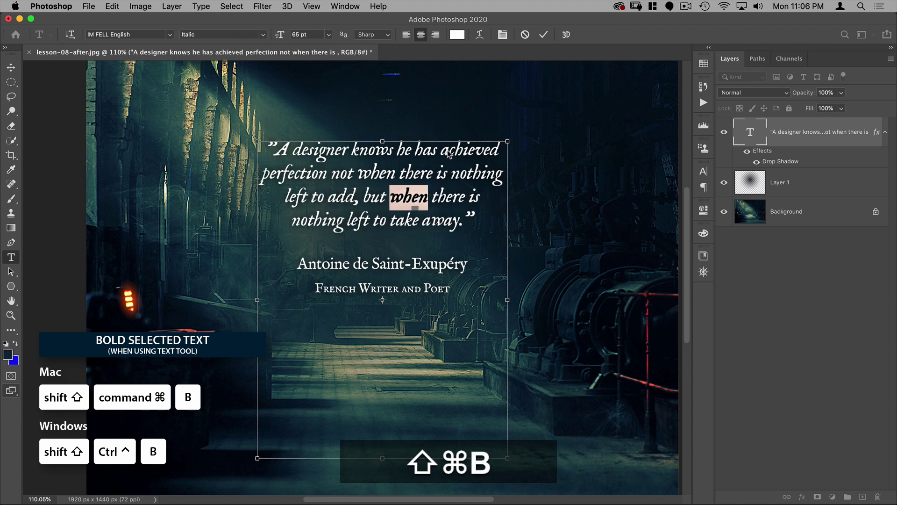
key(shift+super+b)
key(shift+super+b)
key(shift+super+b)
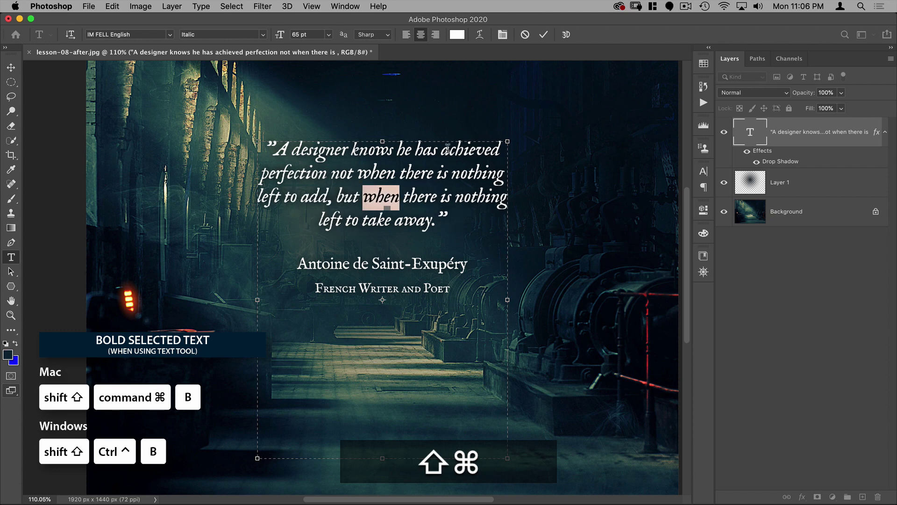
Select "Saint" in the author line and toggle italics on and off
drag(404, 263, 372, 262)
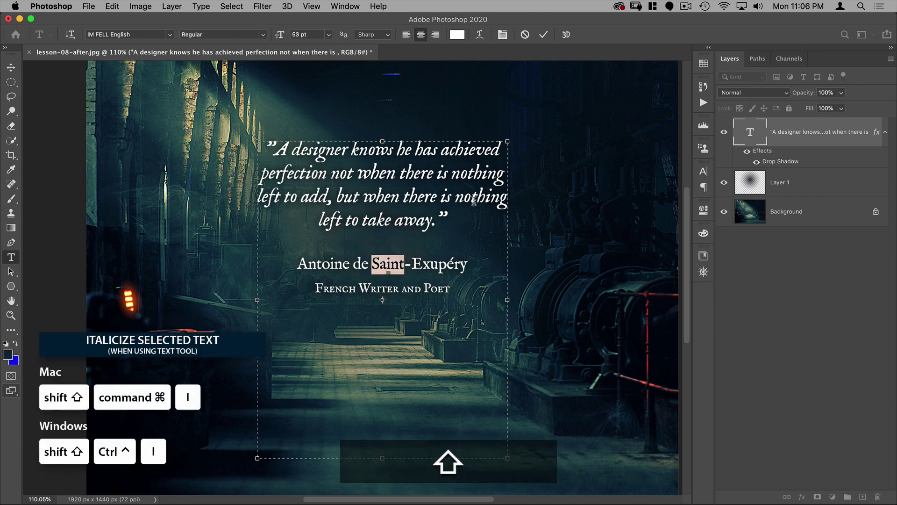
key(shift+super+i)
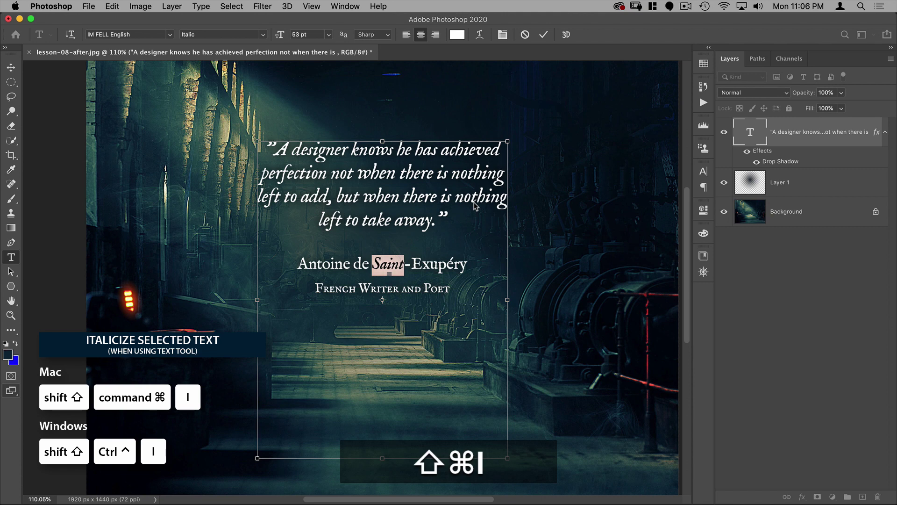
key(shift+super+i)
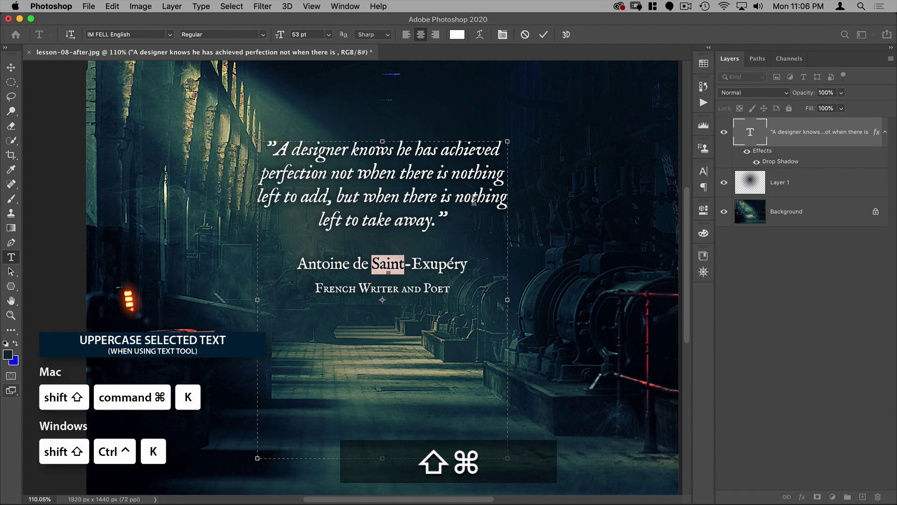
Toggle uppercase on and off twice for "Saint" in the author line
key(shift+super+k)
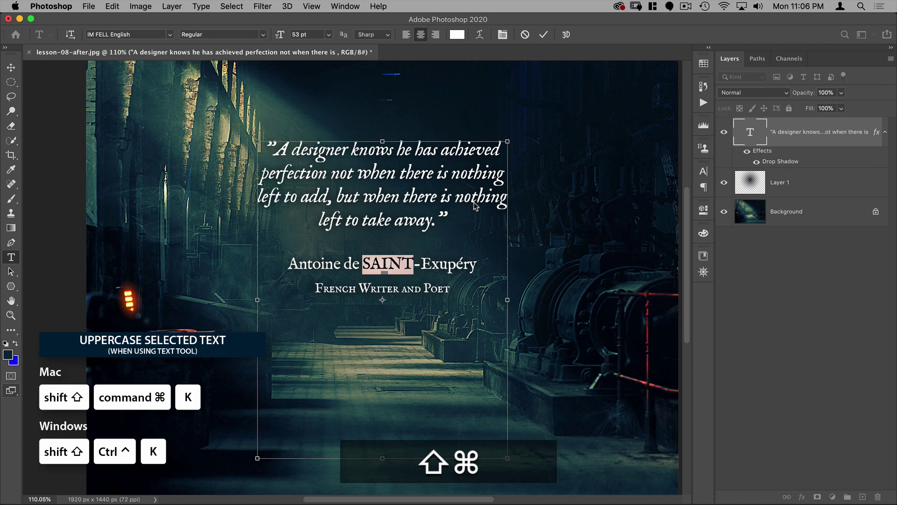
key(shift+super+k)
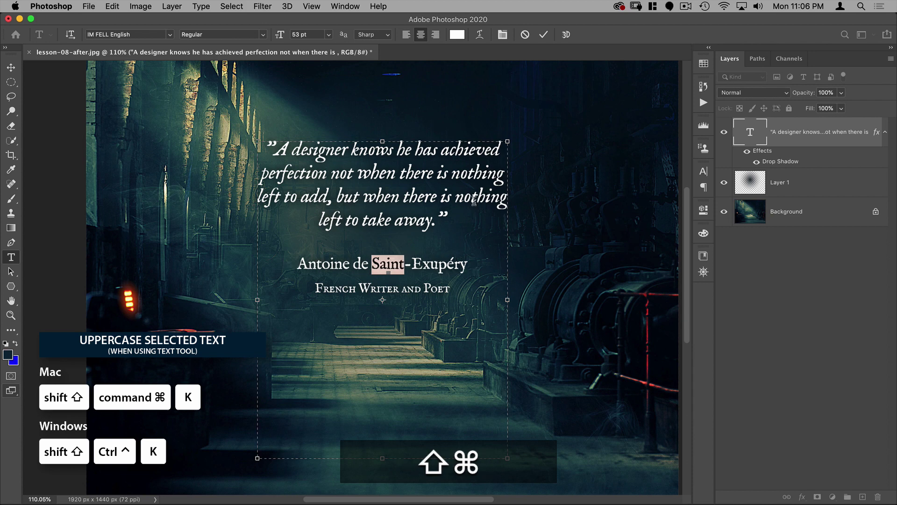
key(shift+super+k)
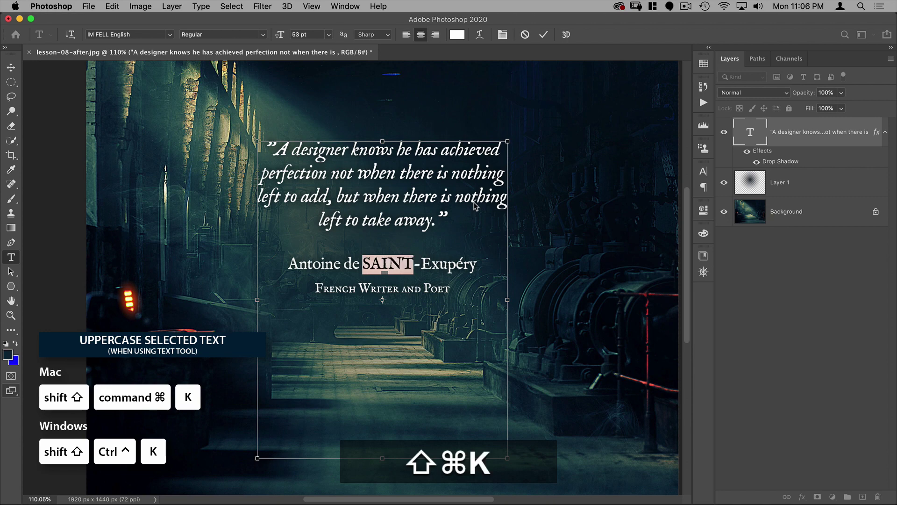
key(shift+super+k)
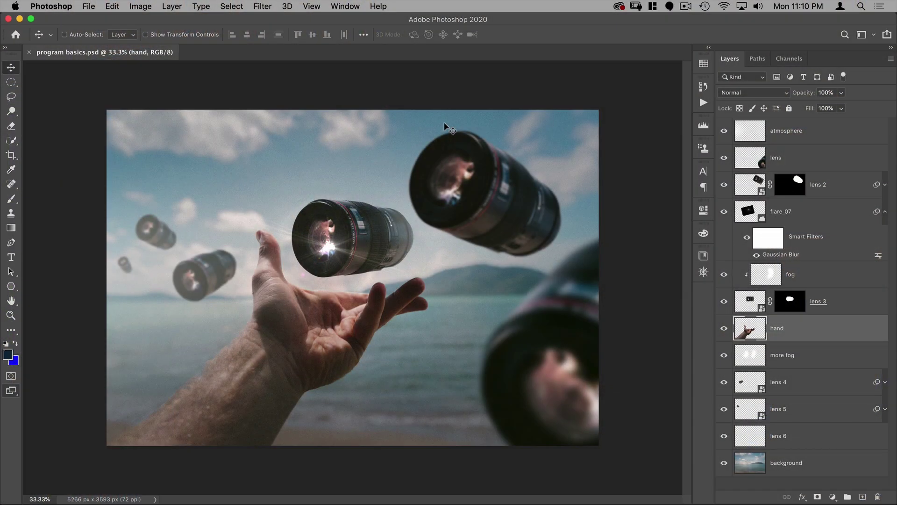
Open the Keyboard Shortcuts and Menus dialog and view the categories that shortcuts can be assigned for
click(113, 7)
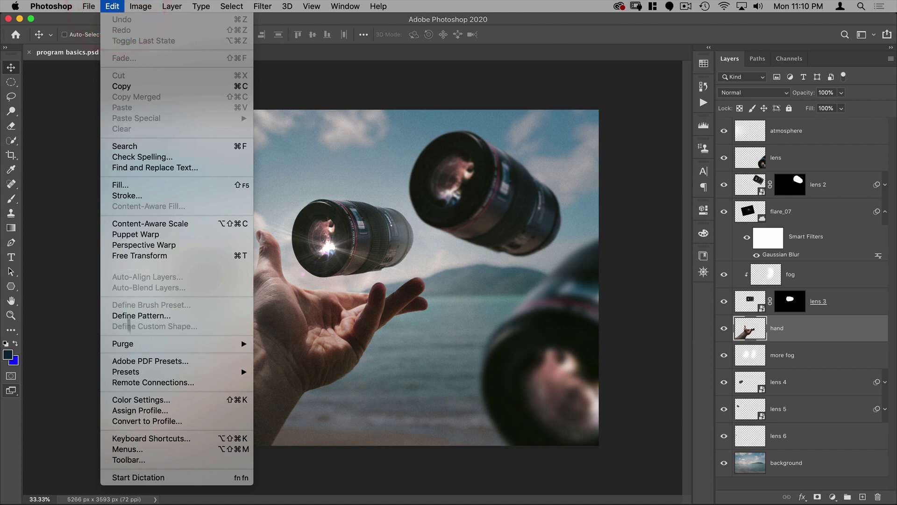
click(146, 439)
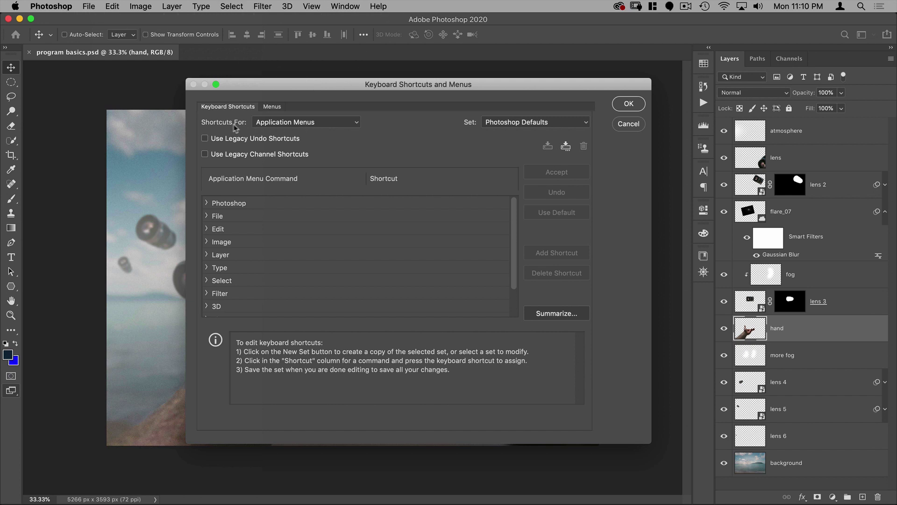
click(285, 122)
click(286, 123)
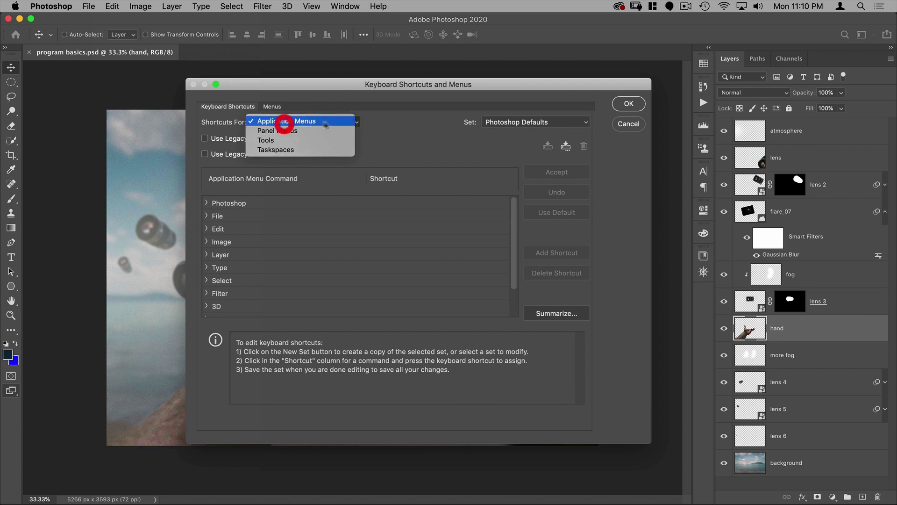
Examine the Layers panel's menu commands and the shortcut categories, keeping Application Menus as the chosen category
click(884, 59)
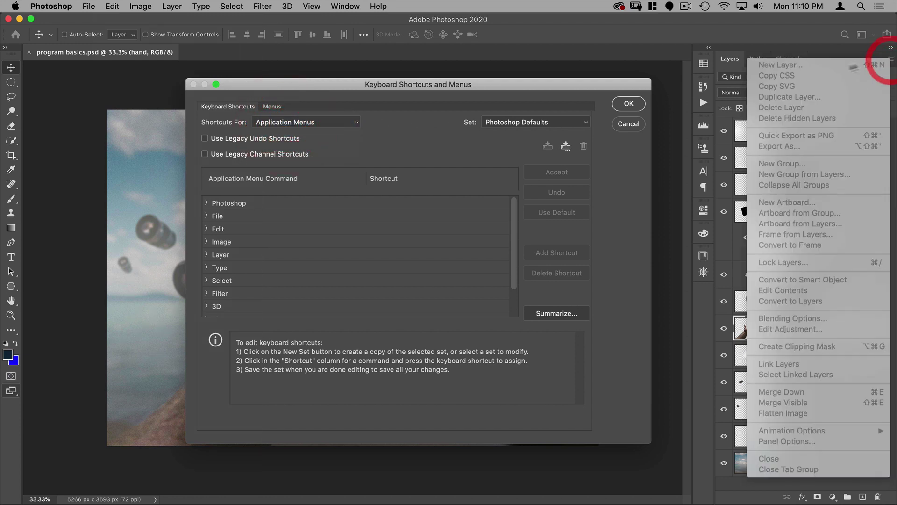
click(408, 148)
click(332, 121)
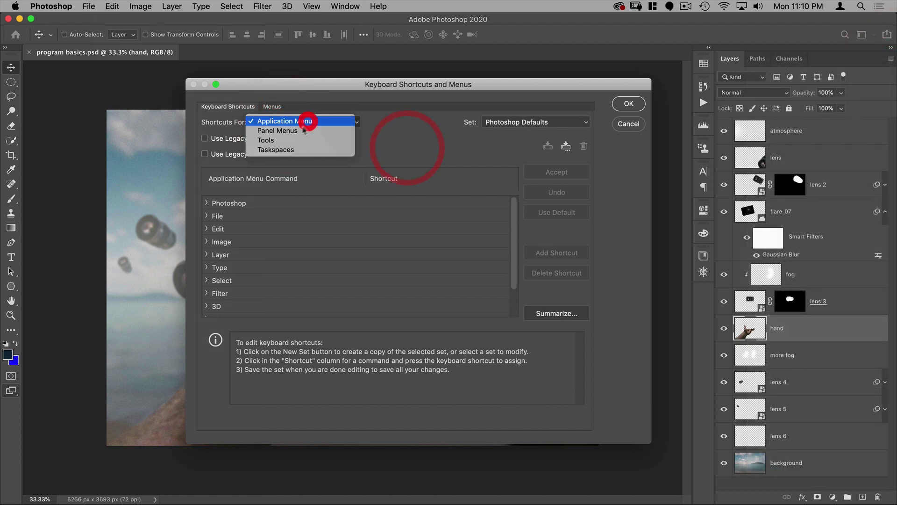
click(387, 126)
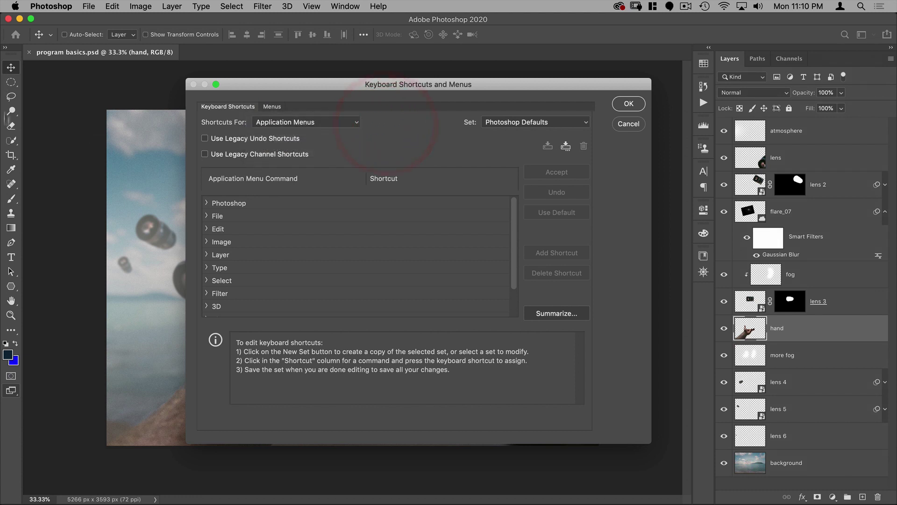
click(284, 122)
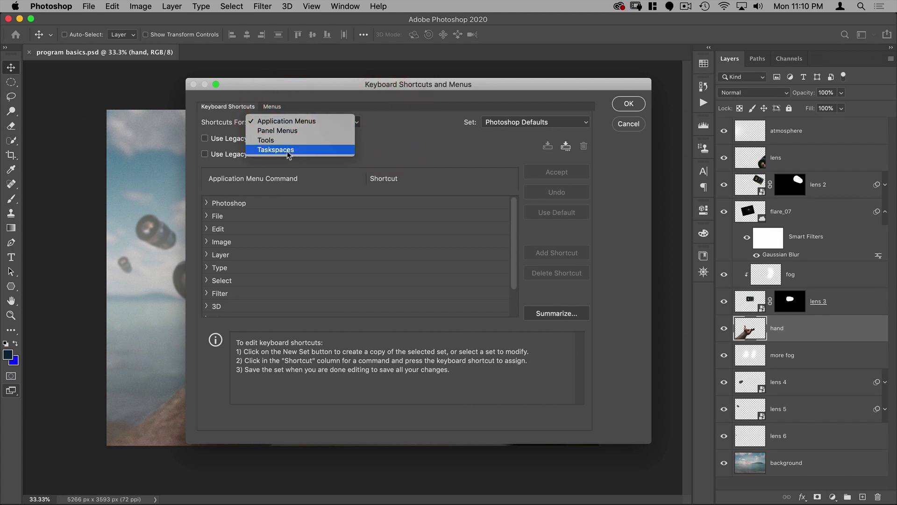
click(402, 131)
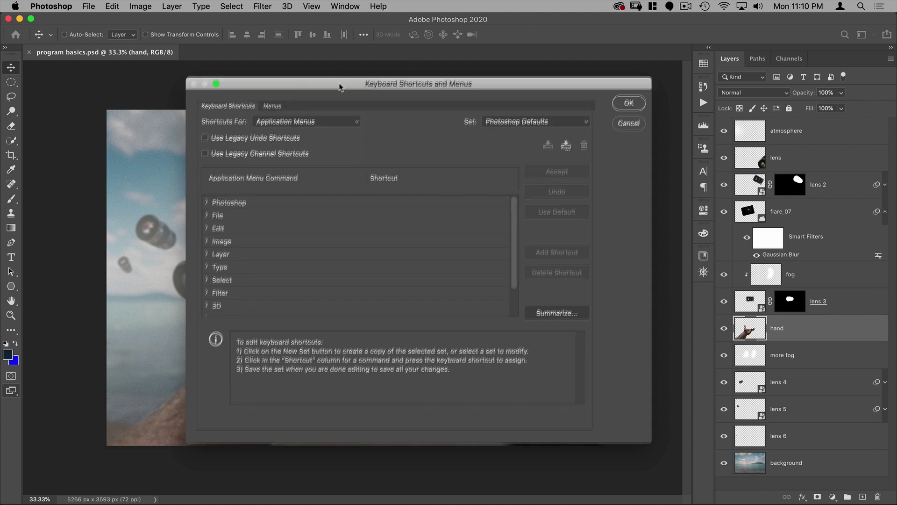
drag(339, 86, 347, 77)
click(324, 111)
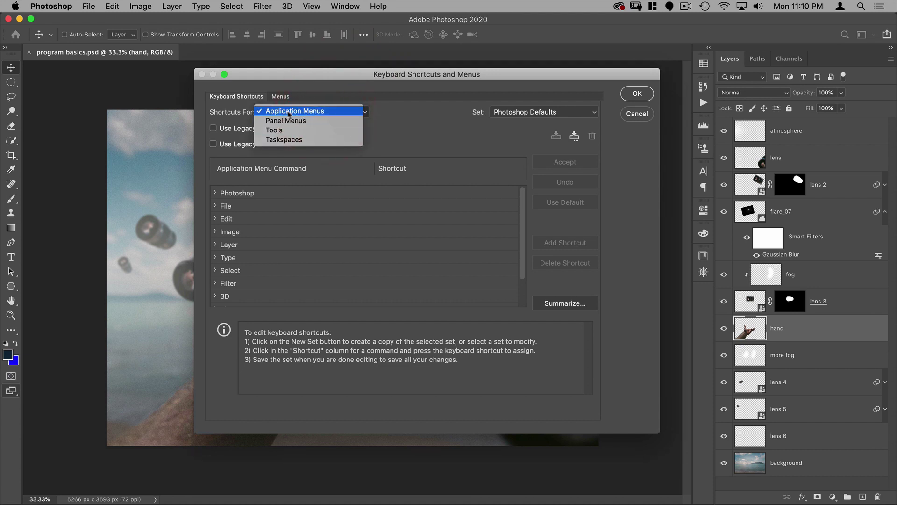
click(338, 97)
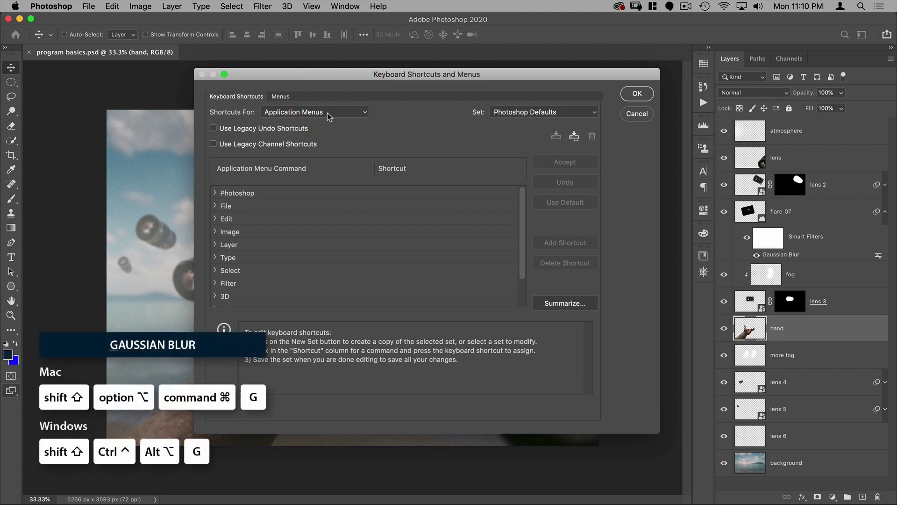
Assign the shortcut Opt+Shift+⌘+G to the Gaussian Blur filter in the application menu commands and accept it
click(213, 285)
scroll(282, 261, down, 6)
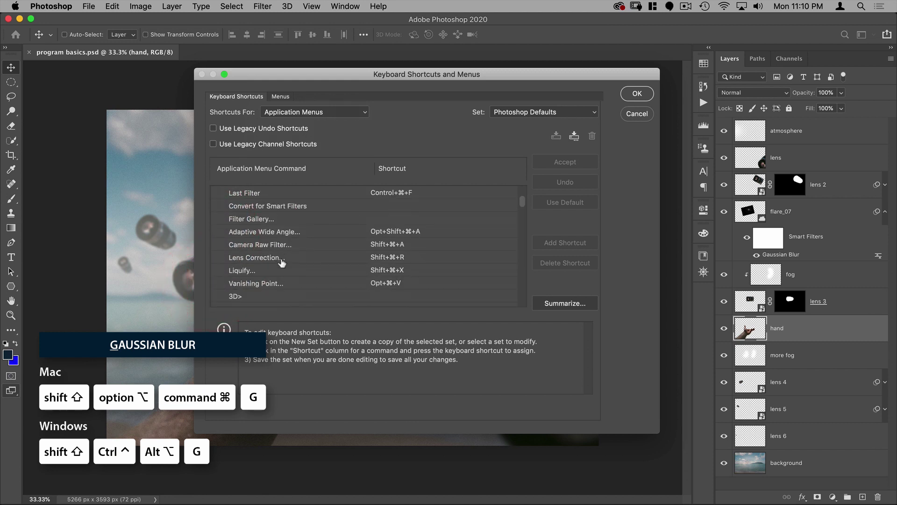
scroll(282, 261, down, 5)
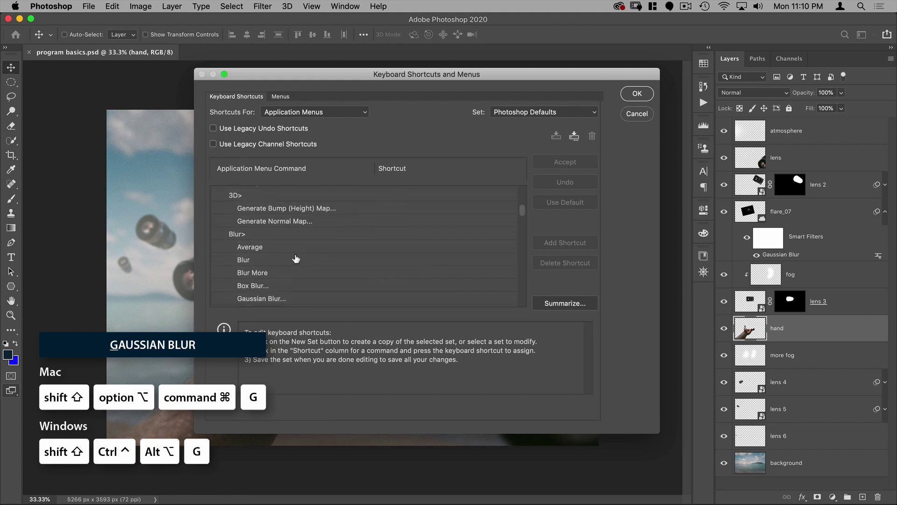
click(381, 281)
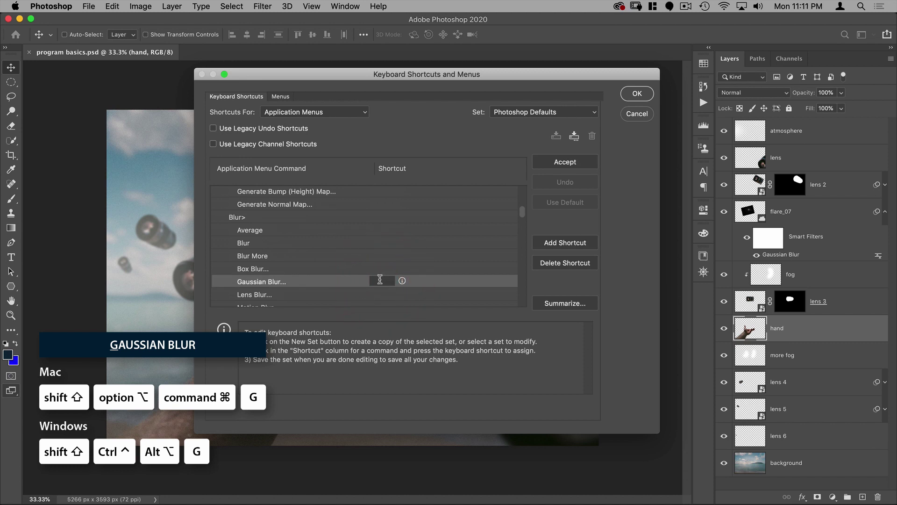
key(shift+alt+super)
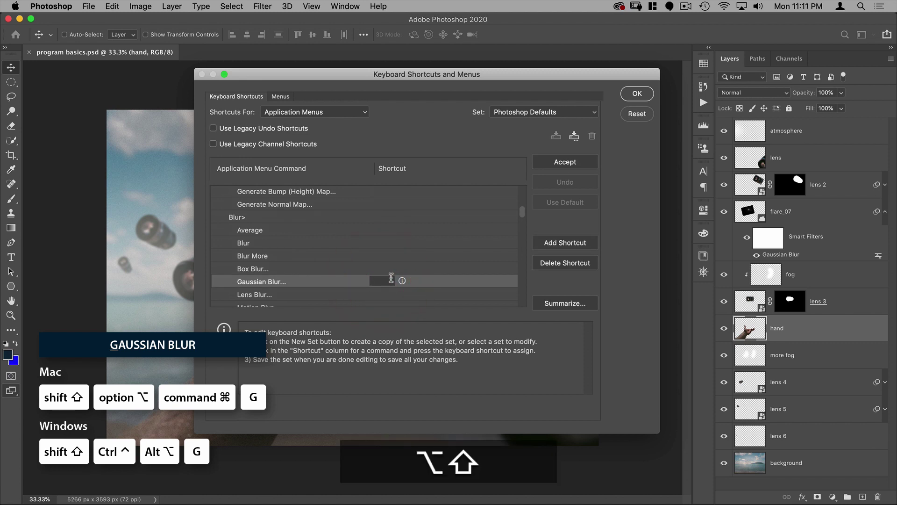
key(shift+alt+super+g)
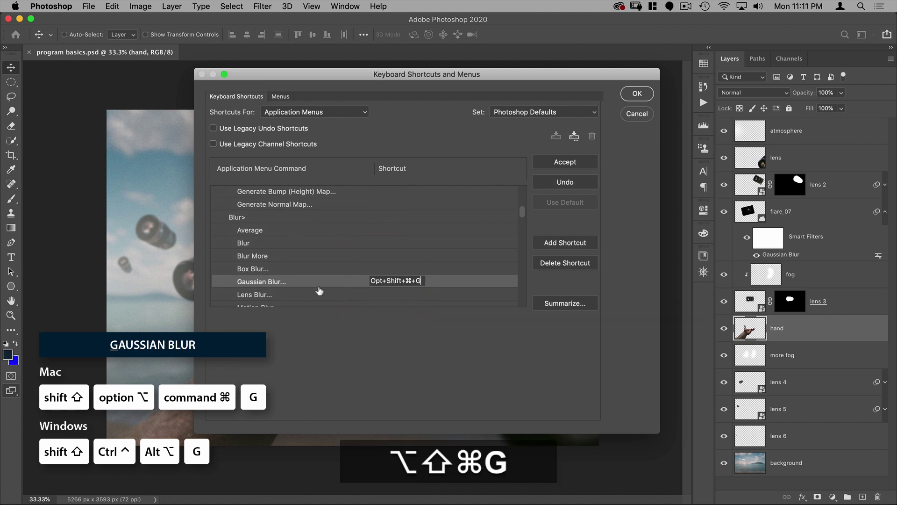
click(565, 162)
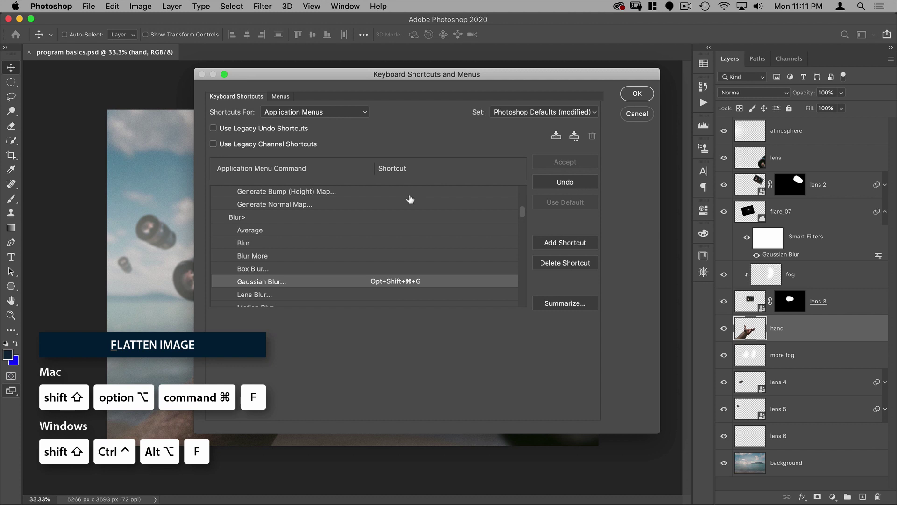
Assign Opt+Shift+⌘+F to Flatten Image among the Layers commands of the Panel Menus category and accept the reassignment
click(311, 113)
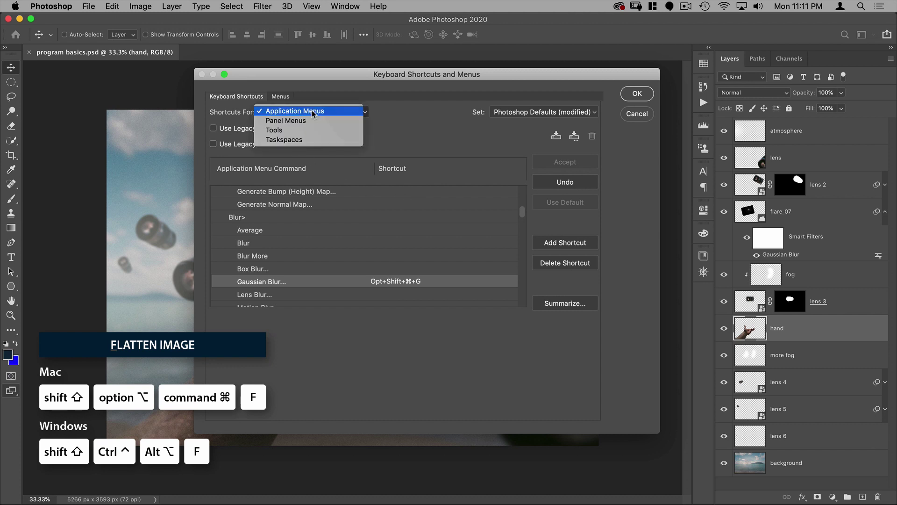
click(279, 121)
scroll(257, 258, down, 3)
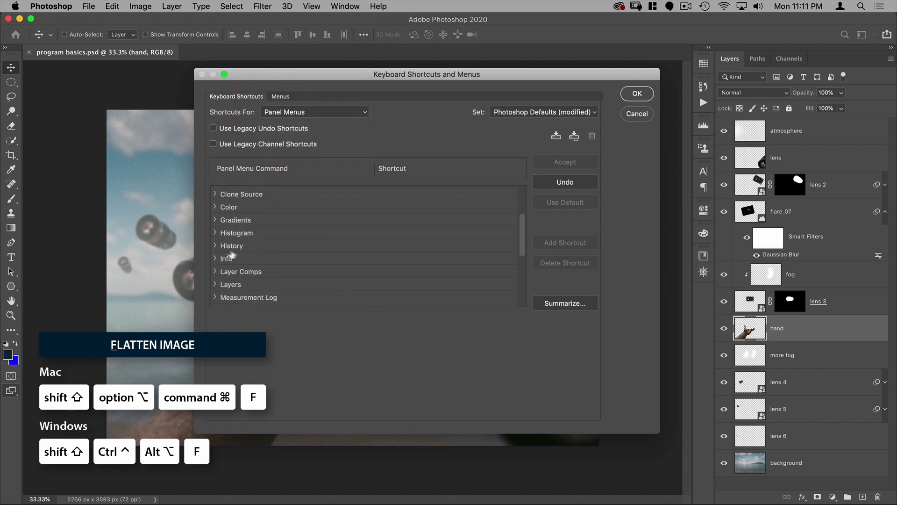
click(216, 284)
scroll(310, 255, down, 10)
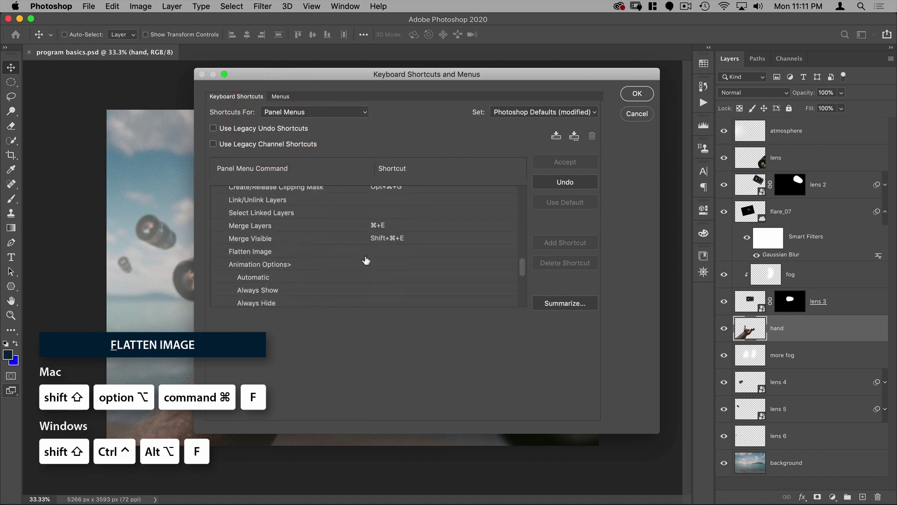
click(382, 251)
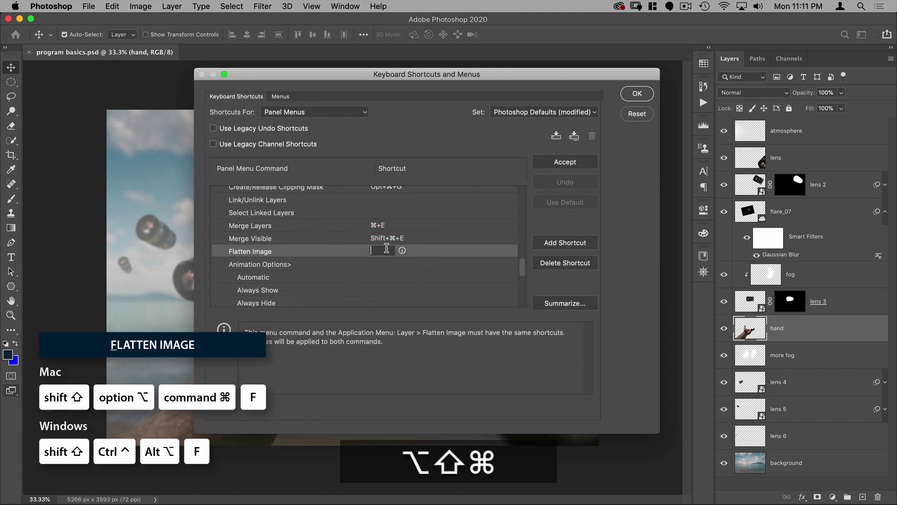
key(alt+shift+super+f)
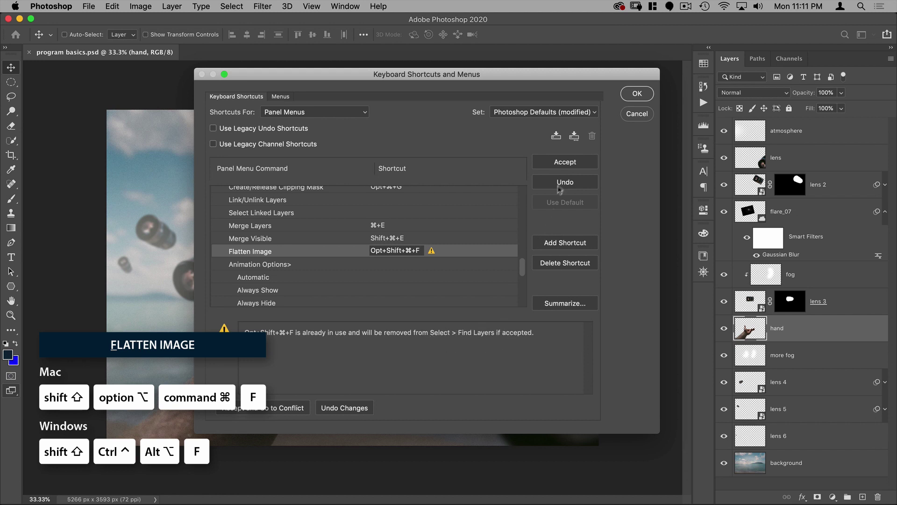
click(566, 163)
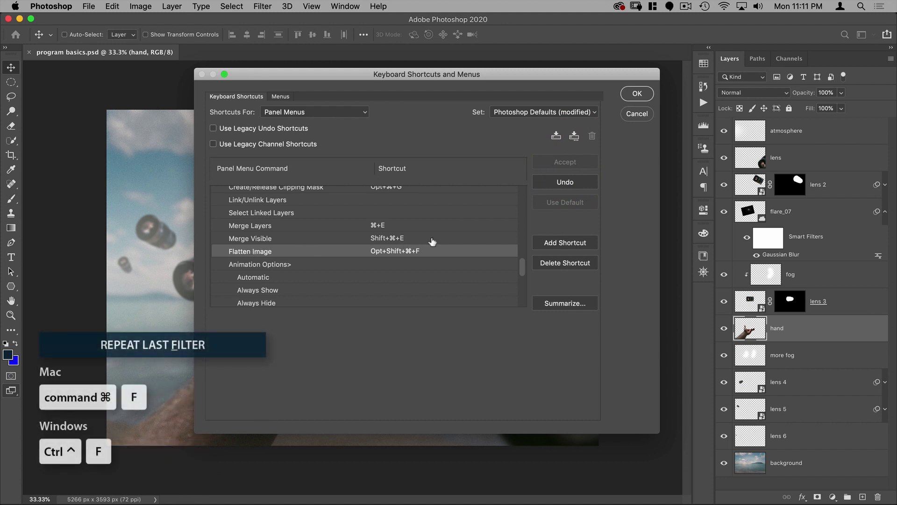
Return to the Application Menus category and set the shortcut for the Last Filter command to ⌘+F, accepting the reassignment
scroll(429, 241, up, 2)
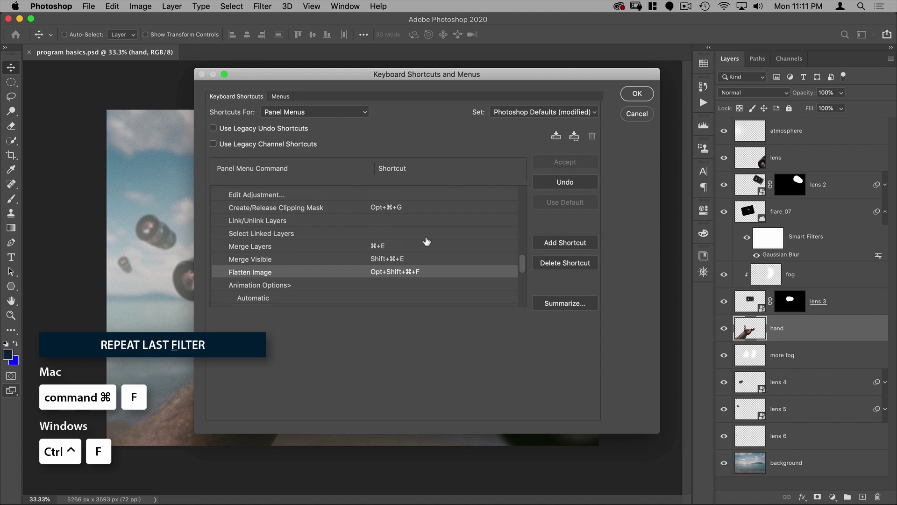
scroll(427, 241, up, 5)
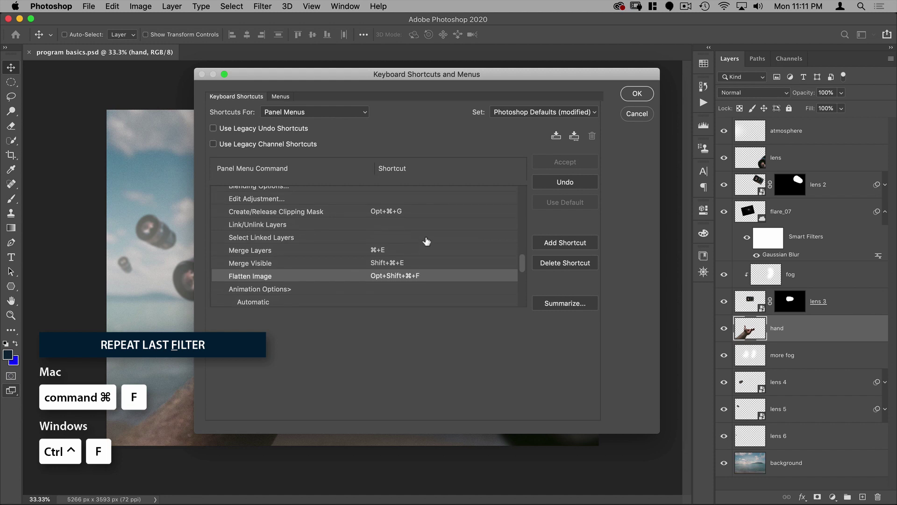
scroll(426, 241, up, 10)
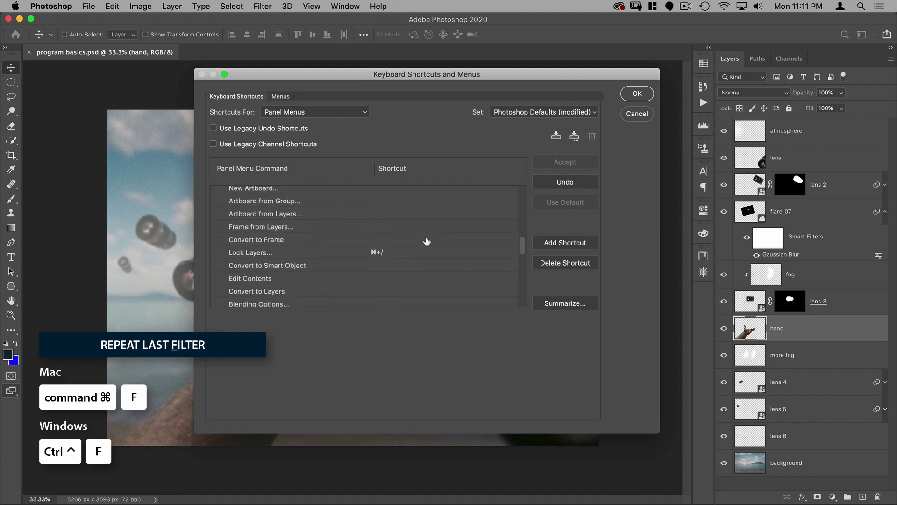
click(313, 112)
click(304, 96)
scroll(286, 241, up, 5)
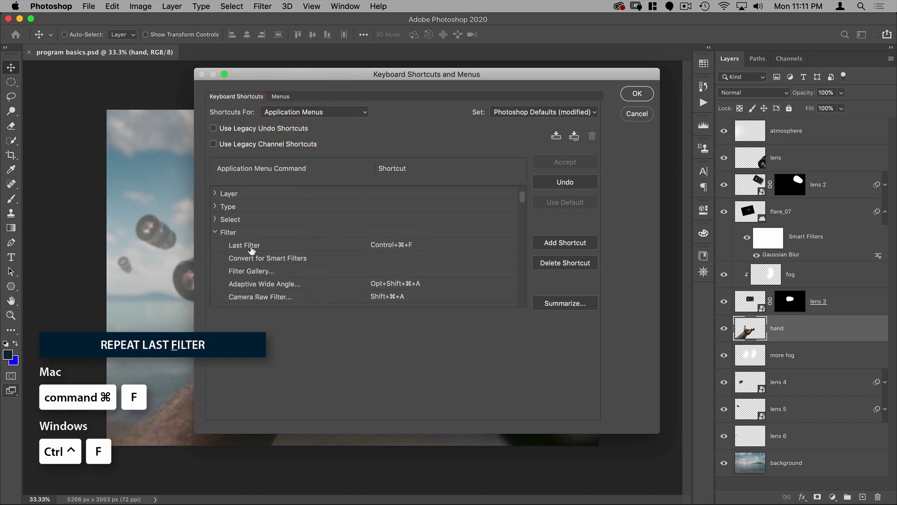
click(393, 245)
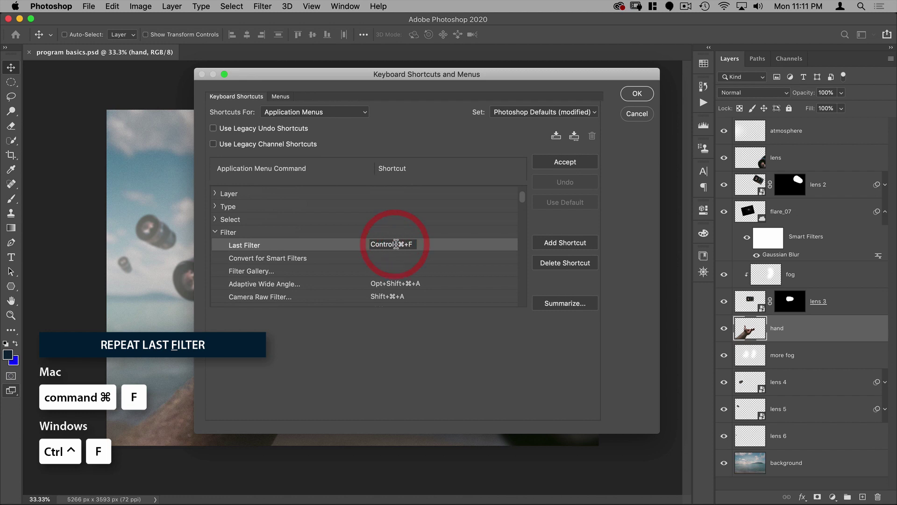
click(393, 244)
key(super+f)
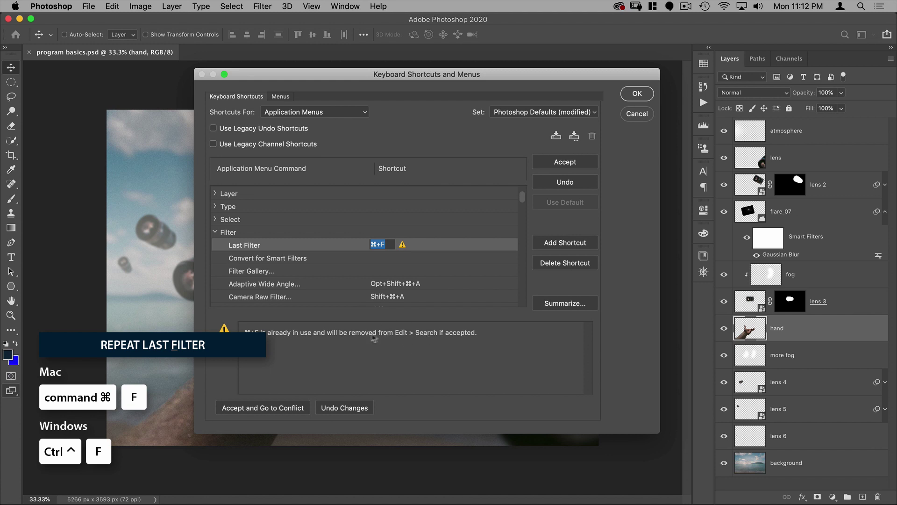
click(559, 163)
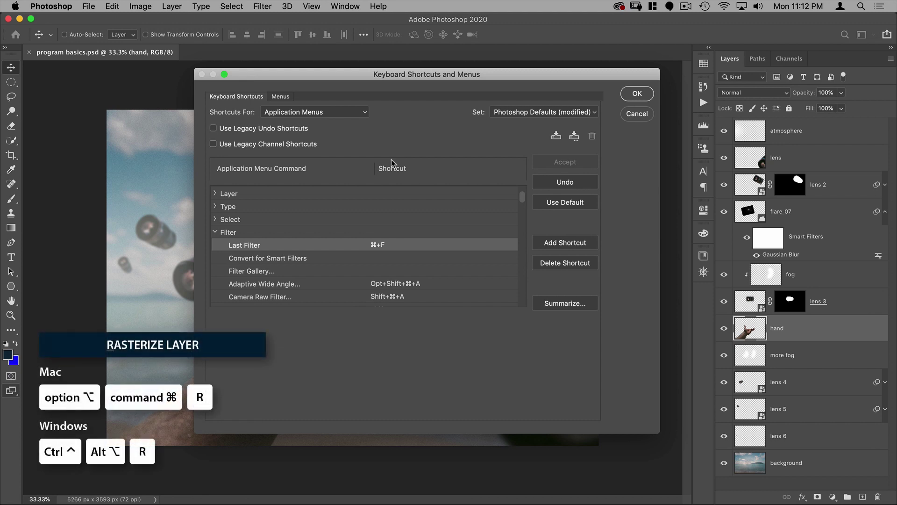
Assign Opt+⌘+R to the Rasterize command under Layer > Smart Objects and accept the reassignment
click(215, 231)
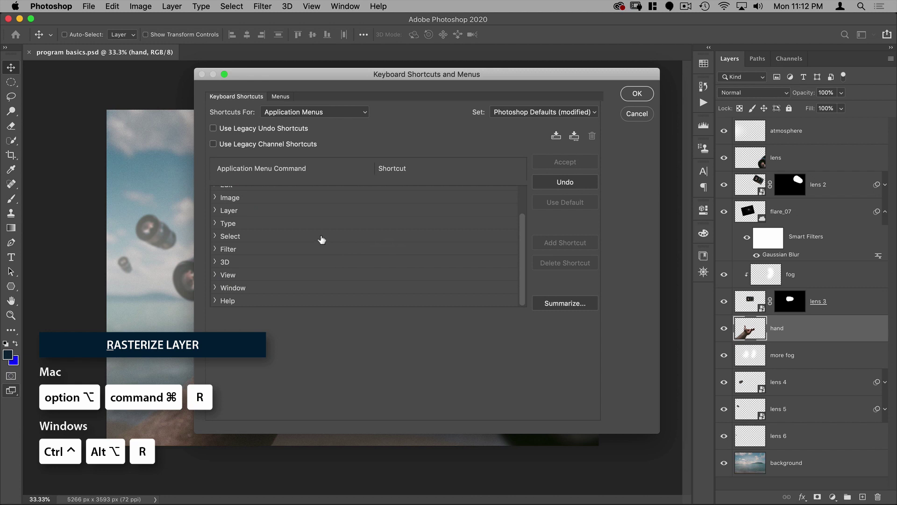
click(214, 211)
scroll(297, 240, down, 5)
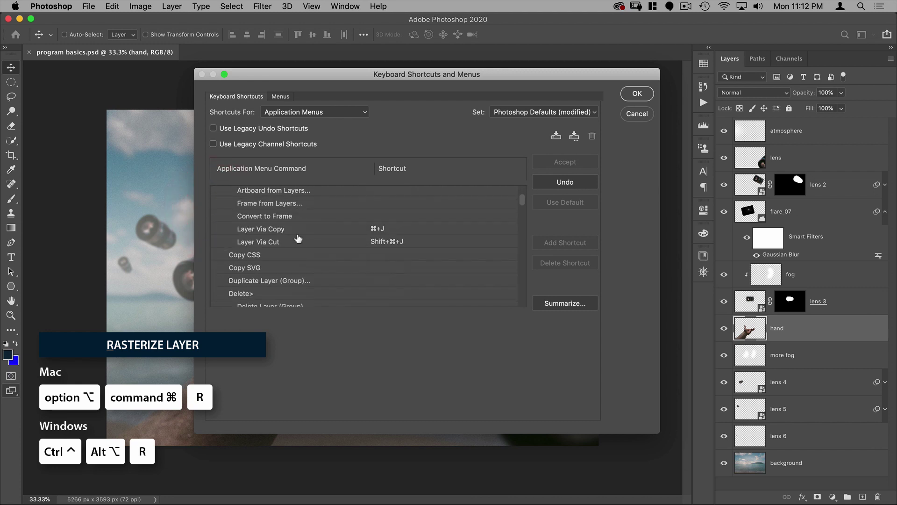
scroll(298, 239, down, 8)
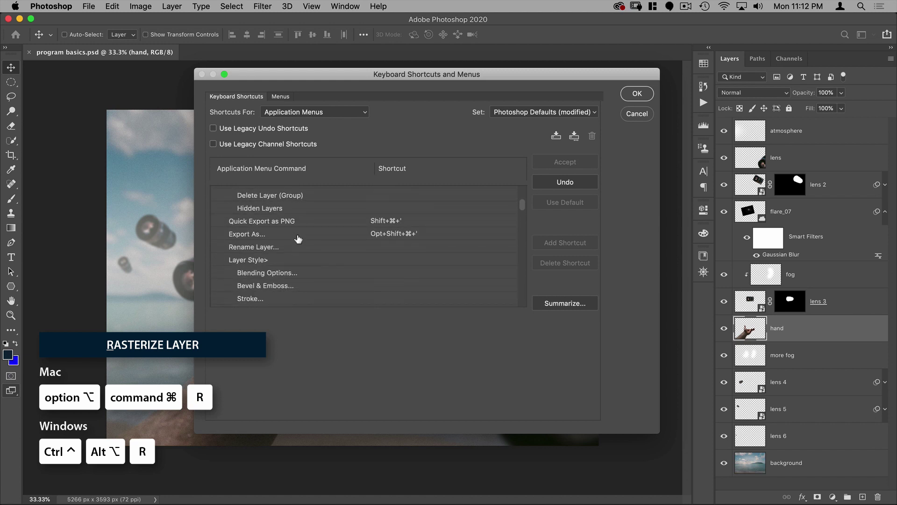
scroll(298, 239, down, 8)
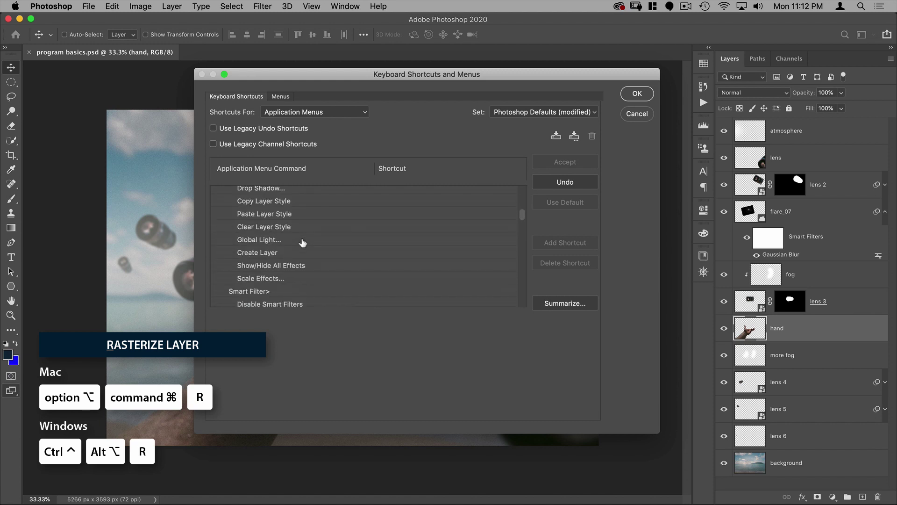
scroll(302, 243, down, 8)
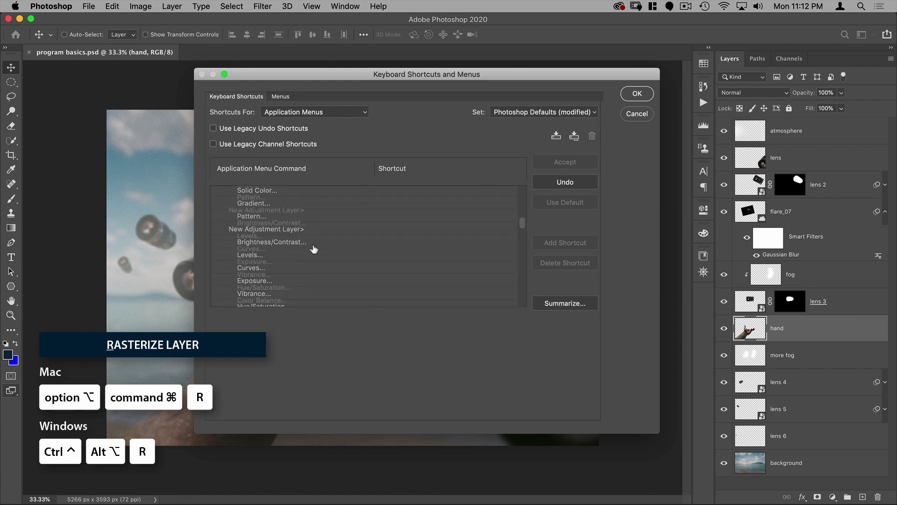
scroll(314, 249, down, 8)
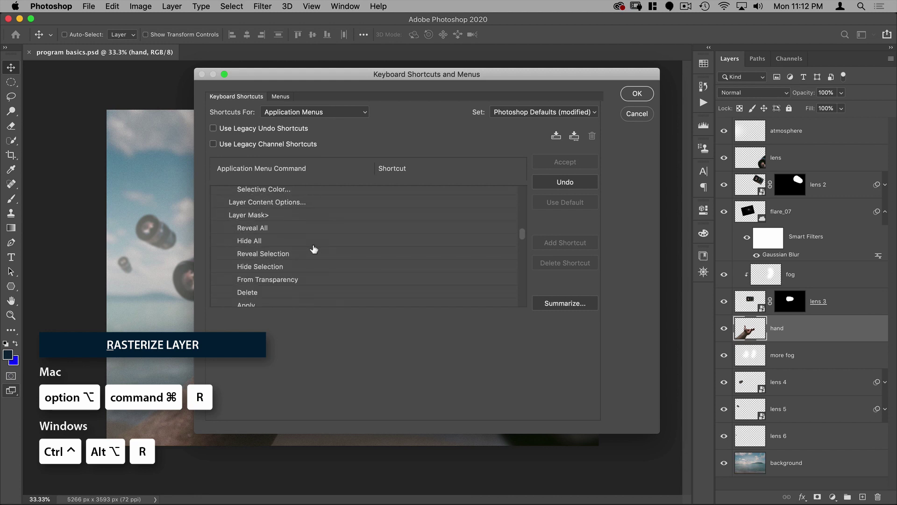
scroll(314, 249, down, 8)
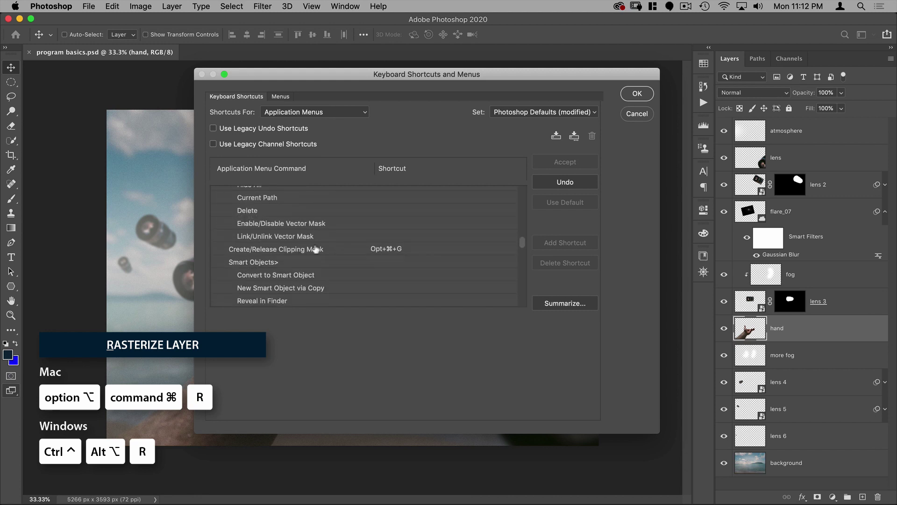
scroll(317, 249, down, 6)
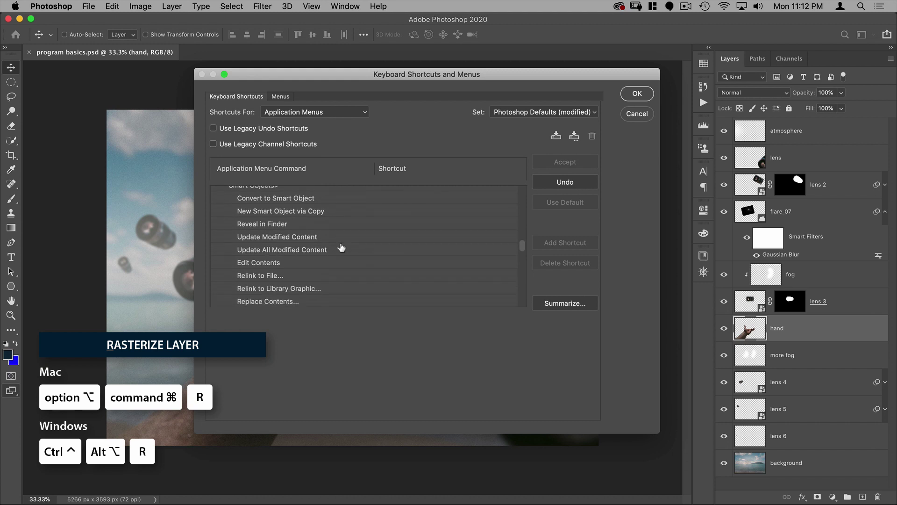
scroll(341, 248, down, 8)
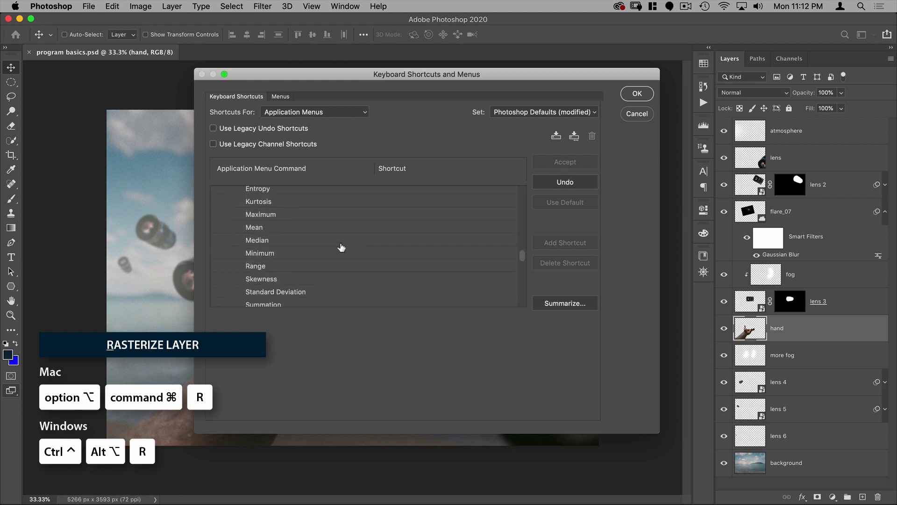
scroll(342, 248, down, 4)
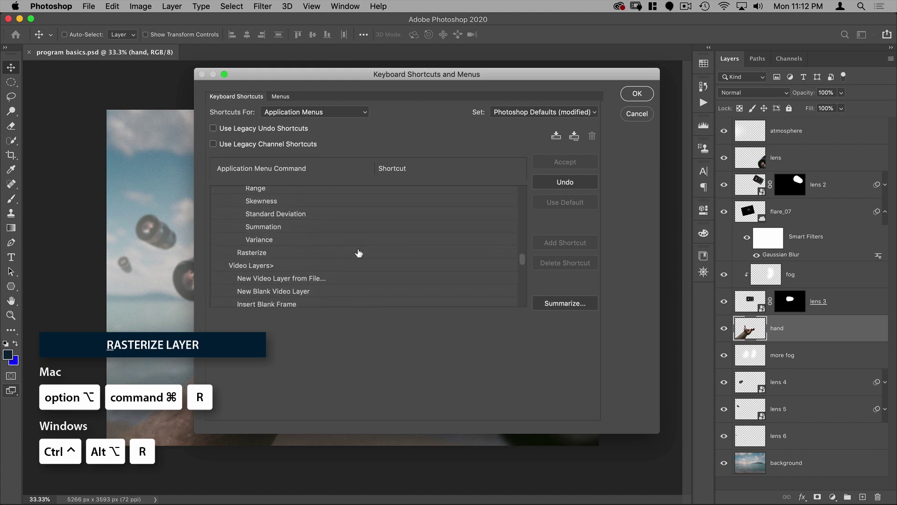
click(380, 252)
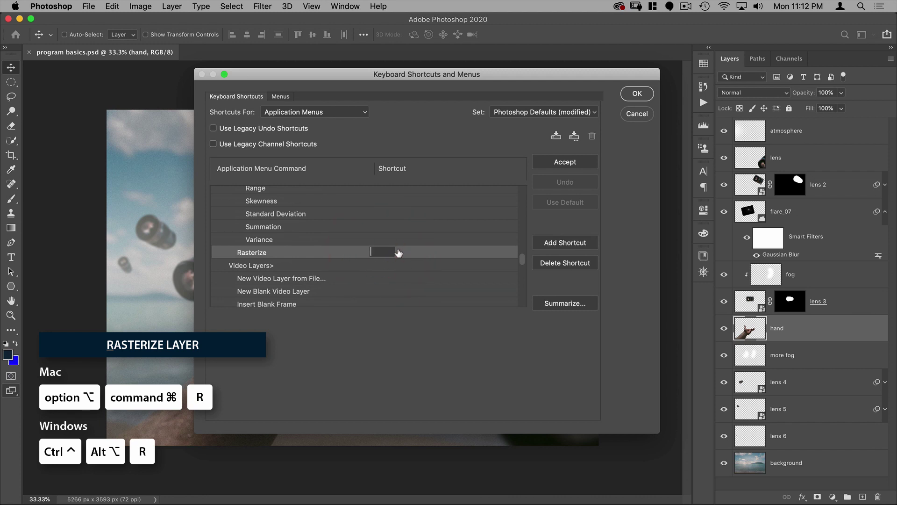
key(alt+super+r)
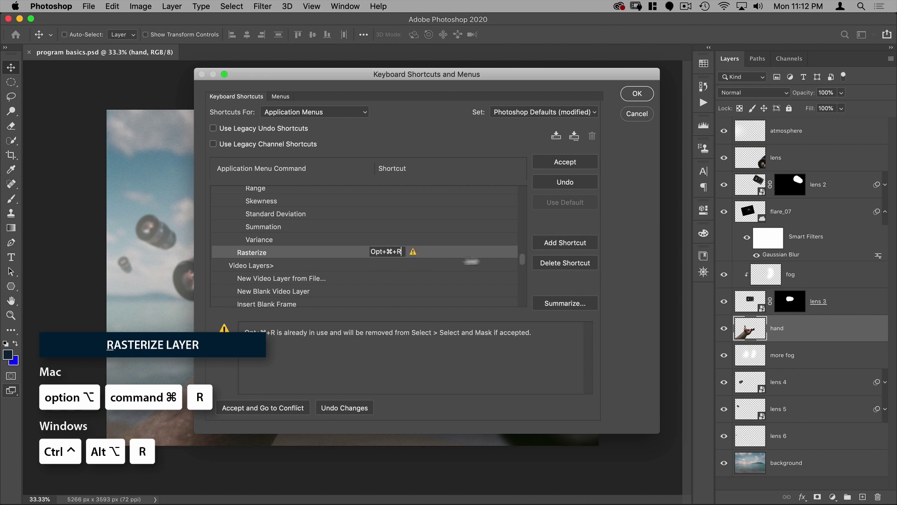
click(573, 163)
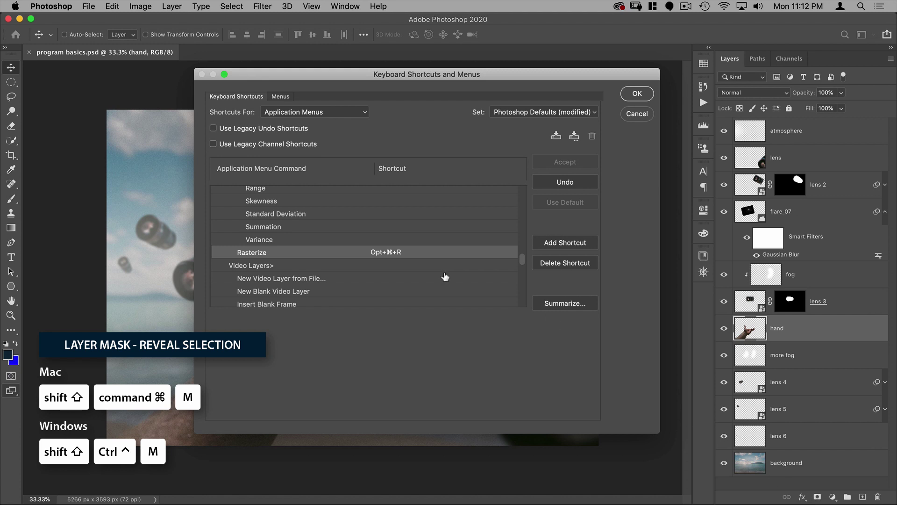
Assign Opt+⌘+M to the Reveal Selection command under Layer > Layer Mask and accept the reassignment
scroll(339, 253, up, 3)
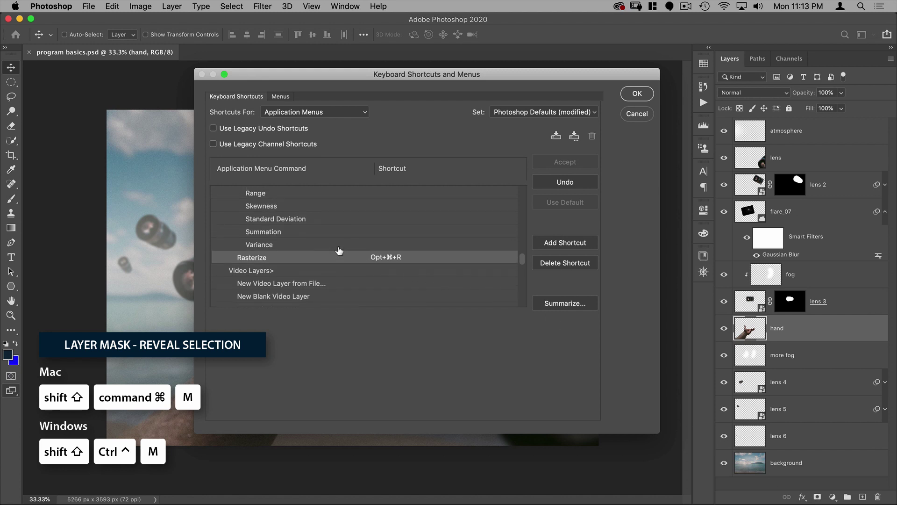
scroll(326, 237, up, 6)
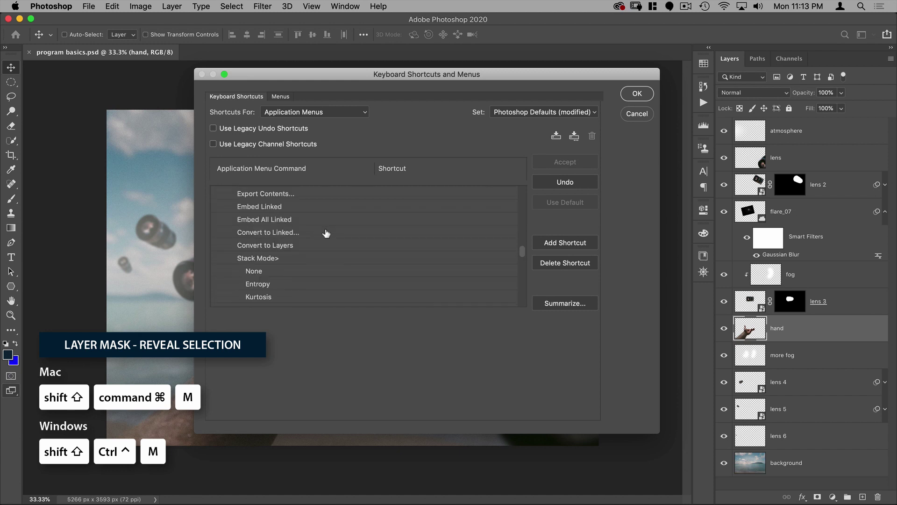
scroll(326, 233, up, 6)
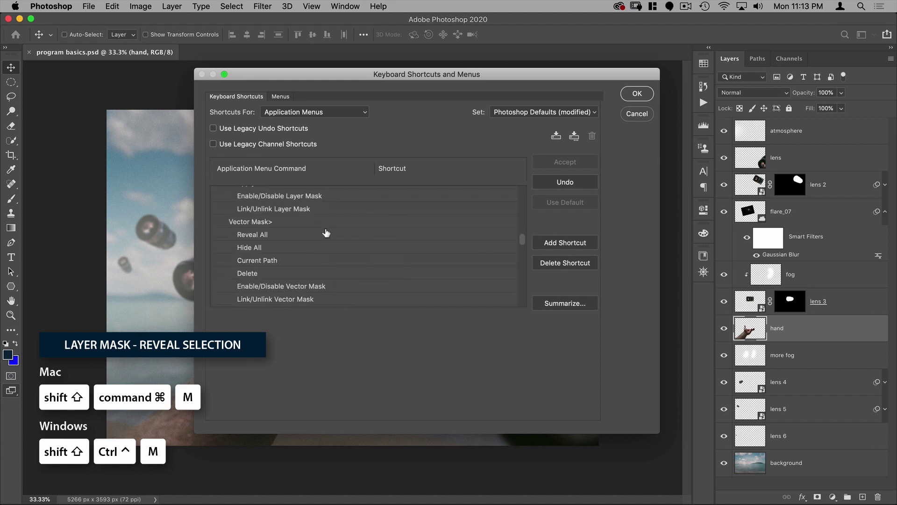
scroll(326, 234, up, 3)
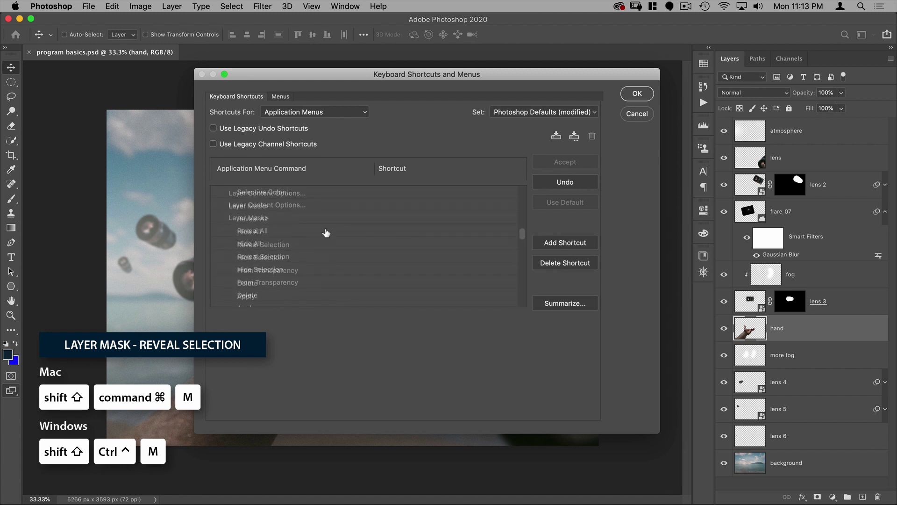
scroll(280, 250, down, 1)
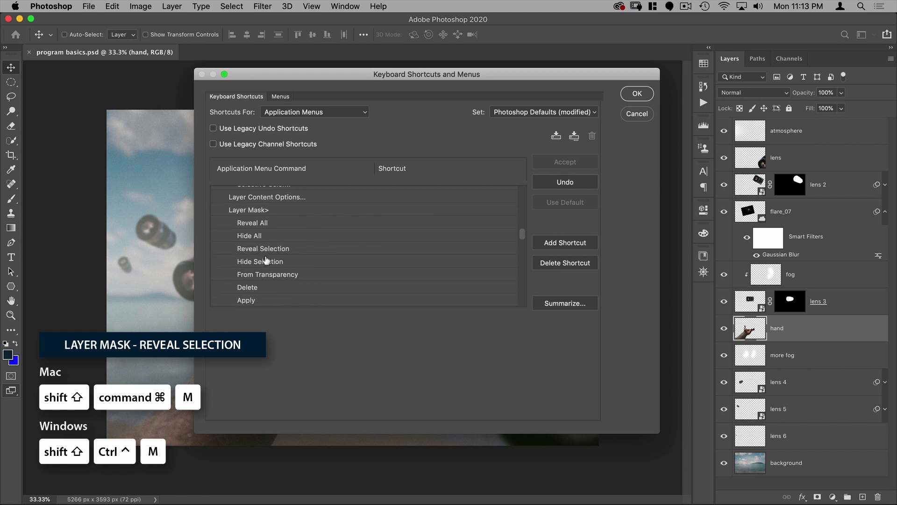
click(381, 248)
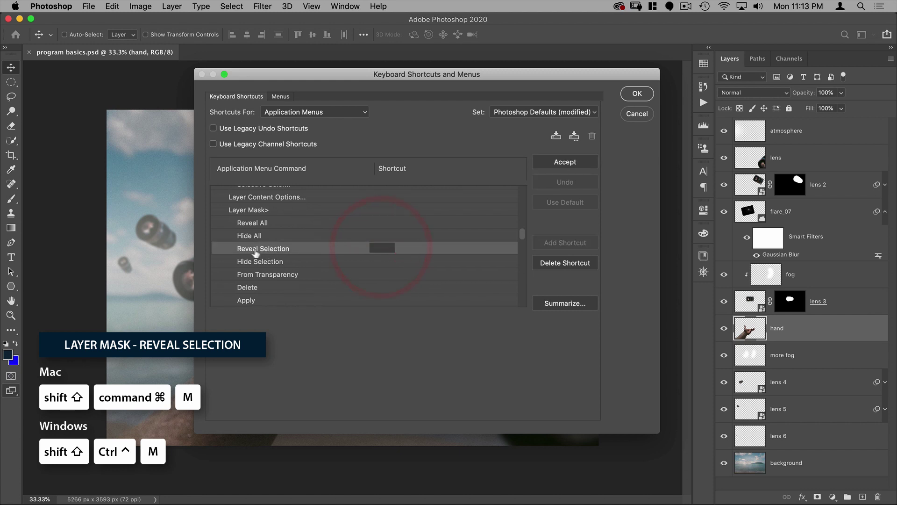
click(376, 248)
click(383, 250)
key(alt+super+m)
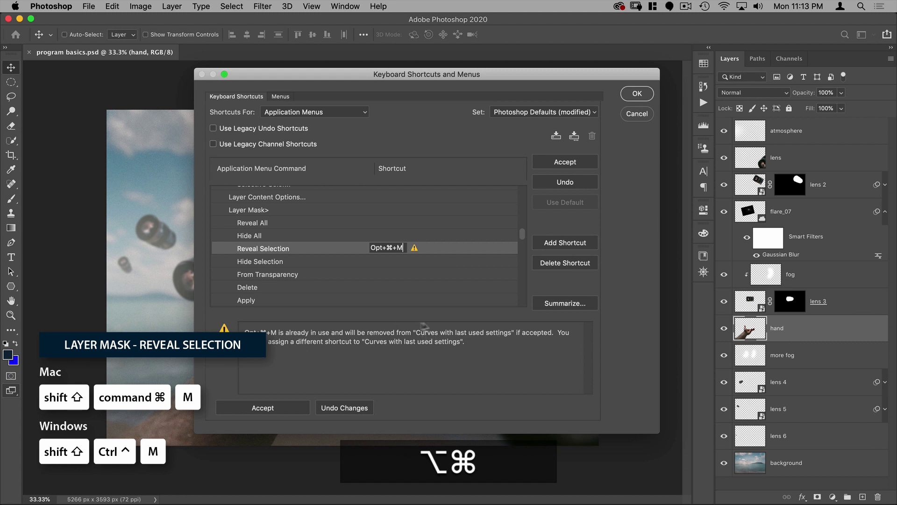
click(283, 407)
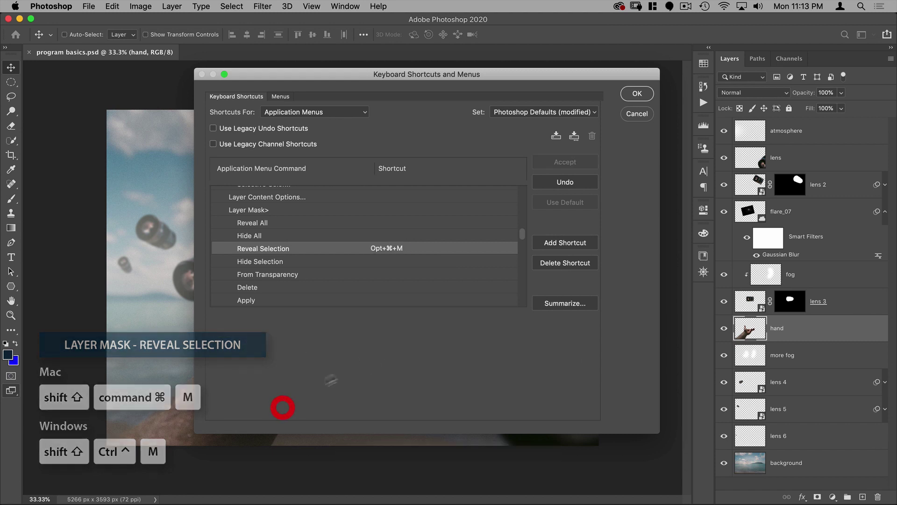
Assign Opt+Shift+⌘+M to the layer mask's Hide Selection command, accept it and go to the conflicting command
click(379, 260)
key(shift)
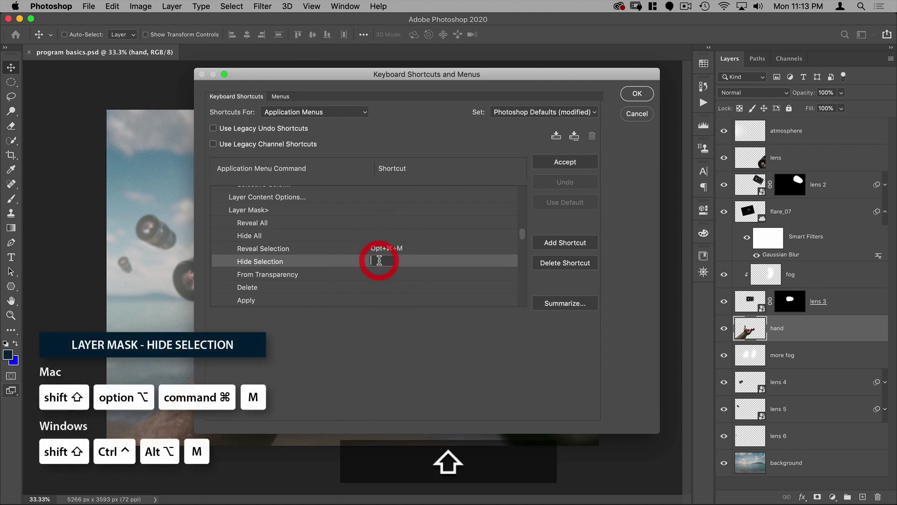
key(alt)
key(super)
key(alt+shift+super+m)
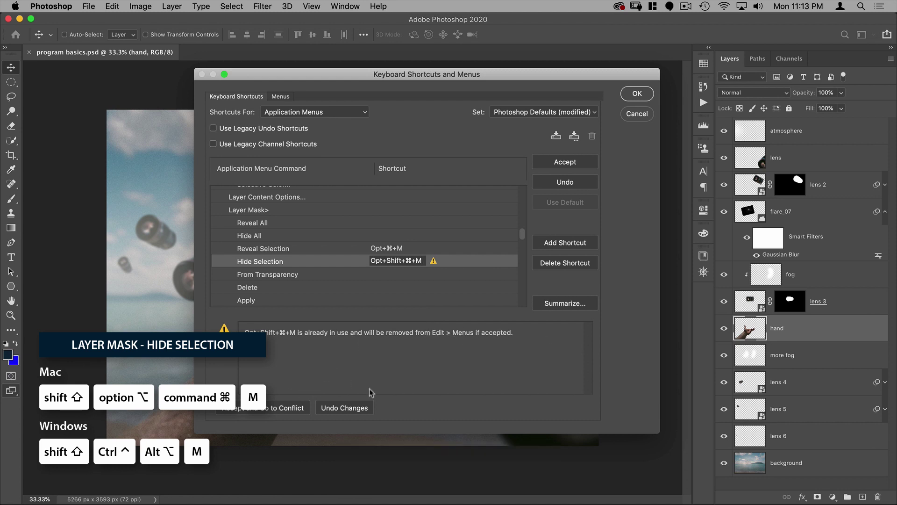
click(281, 411)
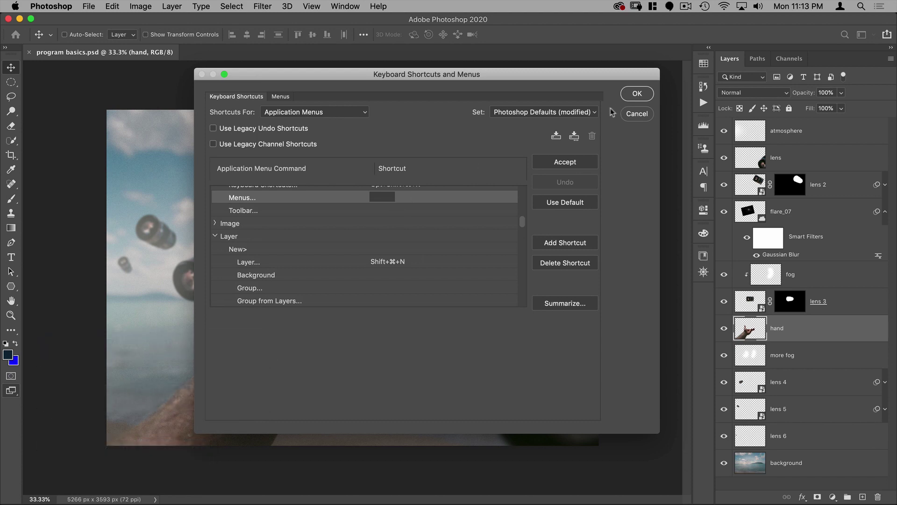
Save the modified keyboard shortcuts as a set named "nucly mappings" and confirm the shortcut settings
click(556, 136)
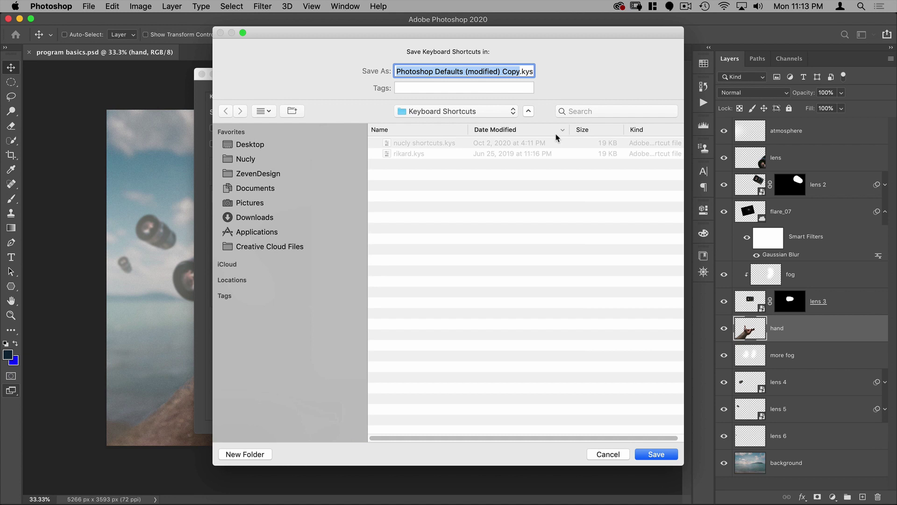
text(nucly mappin)
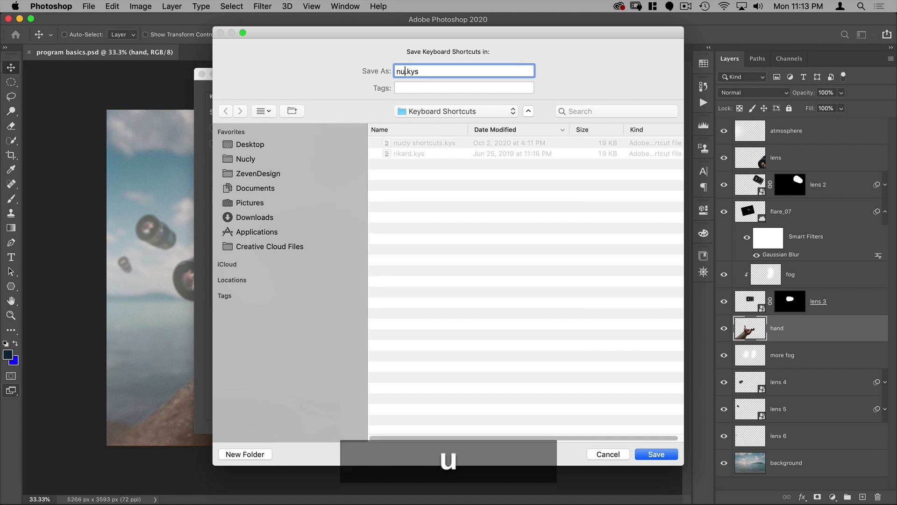
text(gs)
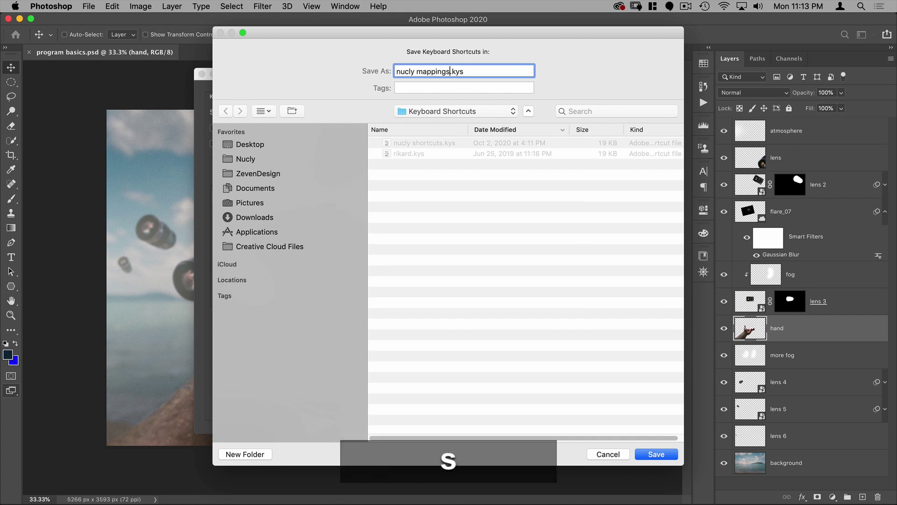
click(647, 453)
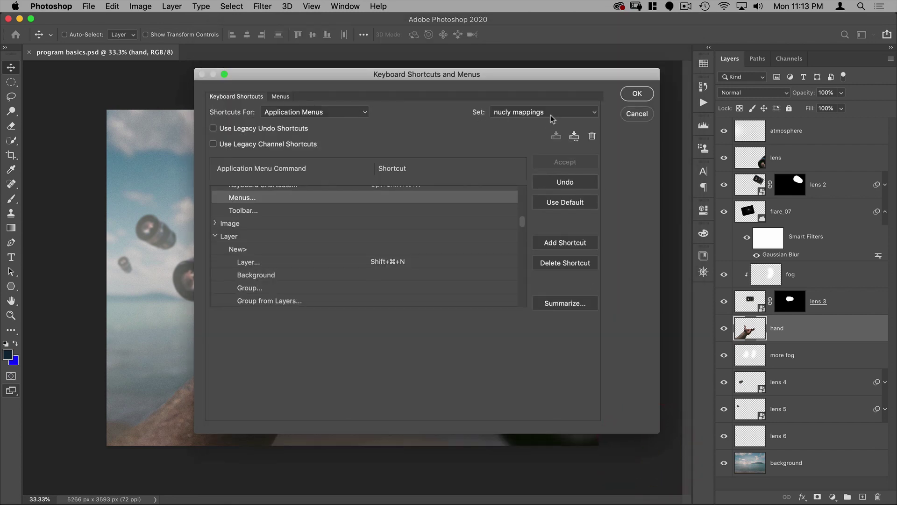
click(637, 94)
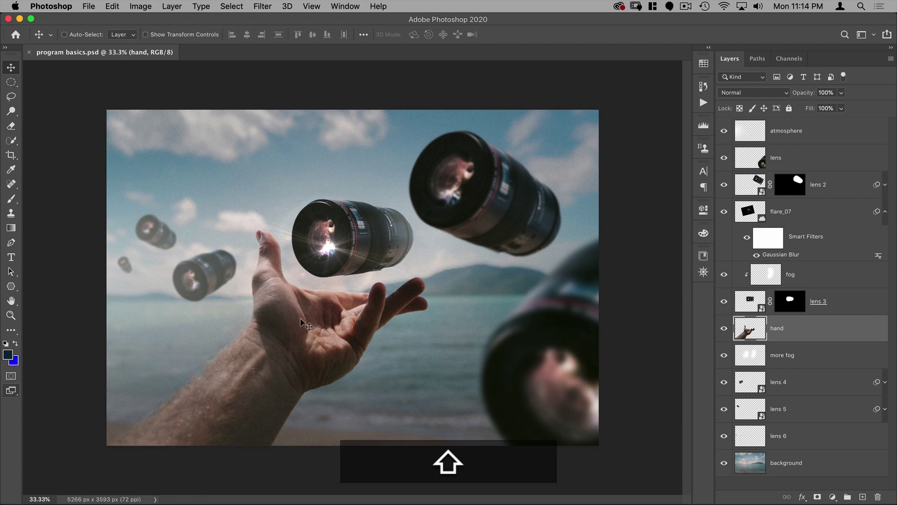
Test the custom Gaussian Blur shortcut on the hand layer, preview a larger radius and cancel the filter
key(alt+shift+super+g)
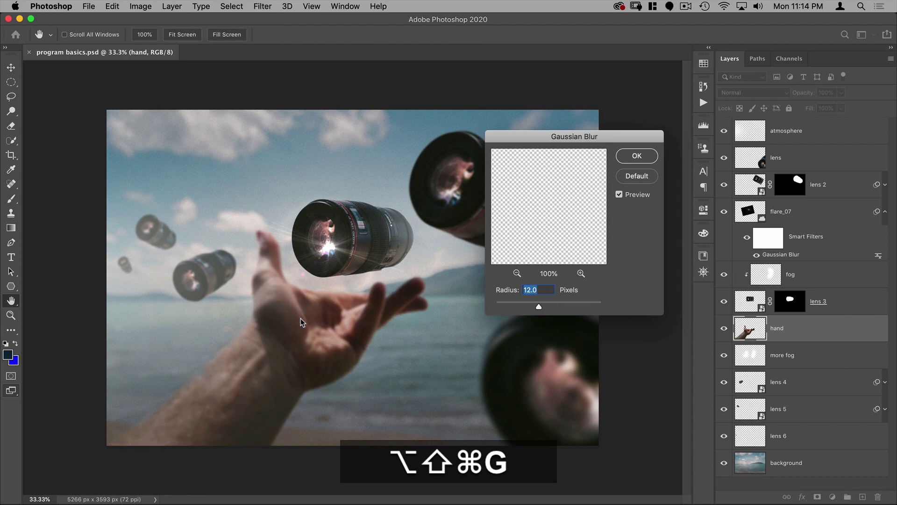
mouse_move(539, 307)
mouse_down()
mouse_move(580, 305)
mouse_move(525, 306)
mouse_move(555, 307)
mouse_up()
click(637, 176)
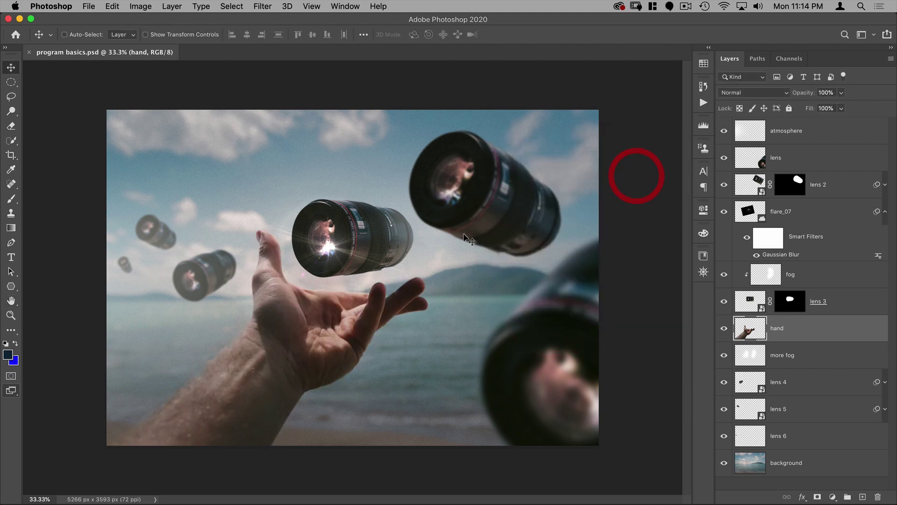